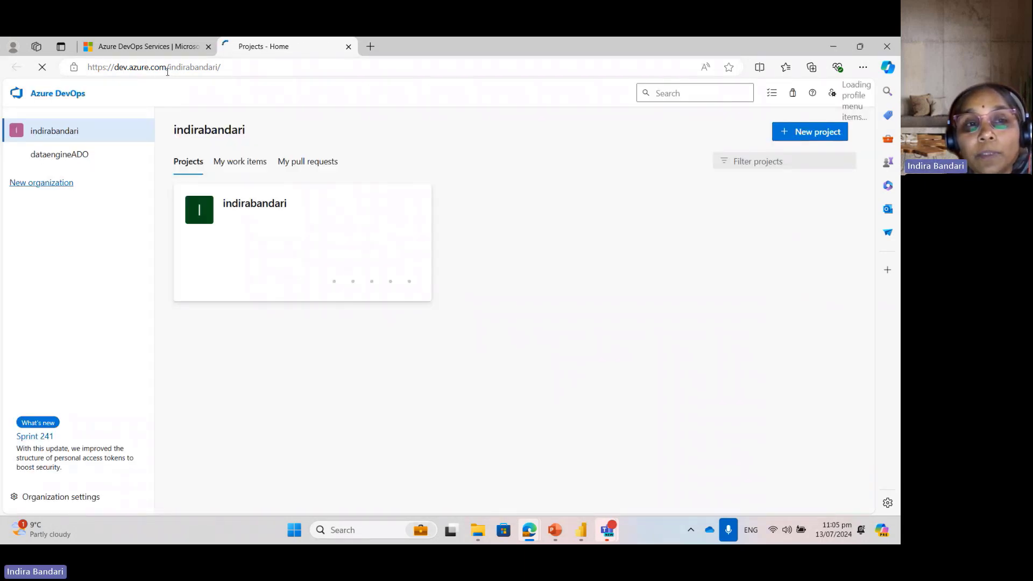
pyautogui.doubleClick(190, 67)
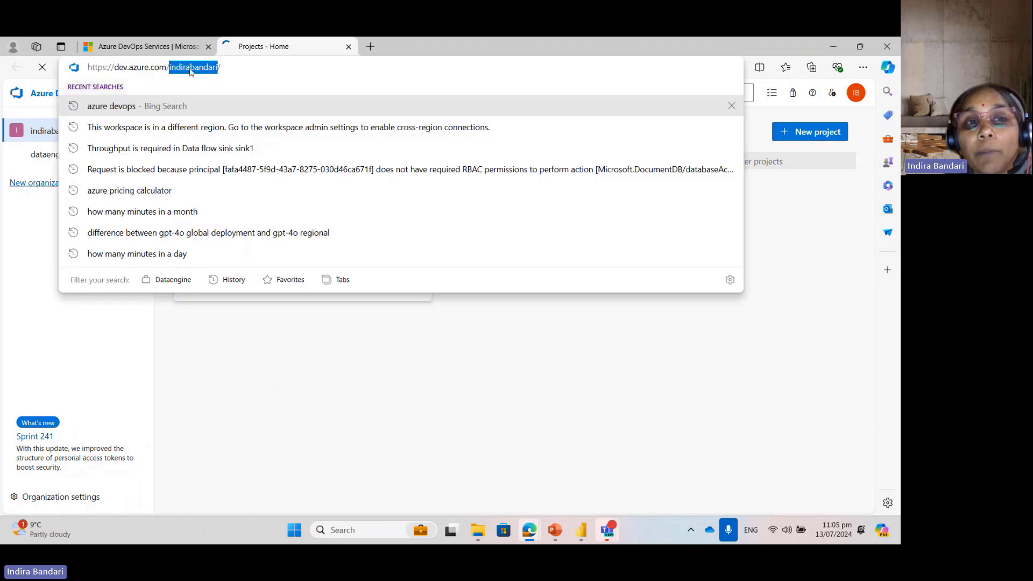
pyautogui.click(367, 420)
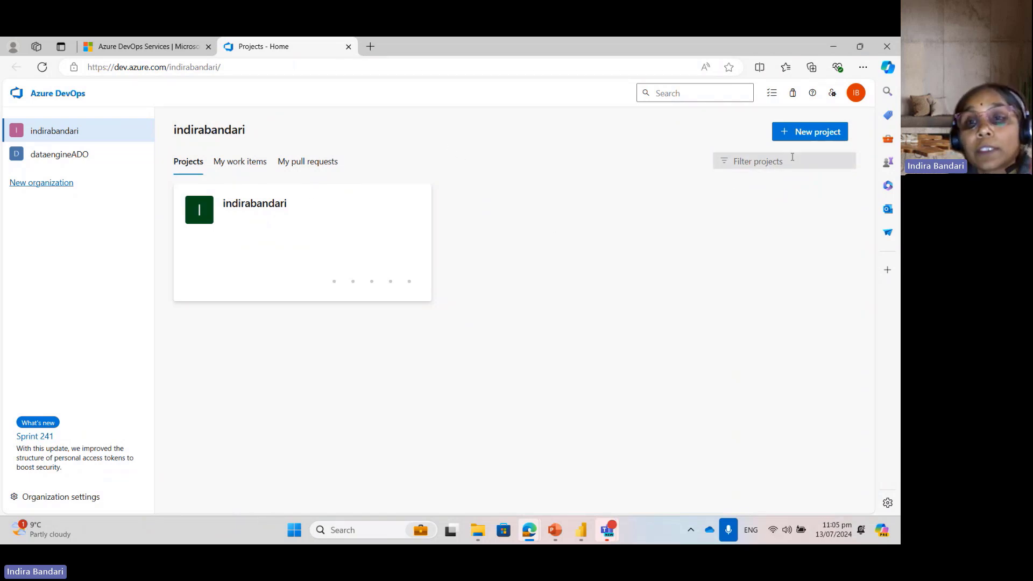
# Step: Start a new project in the current organization and name it Datatoboggan2024
pyautogui.click(802, 137)
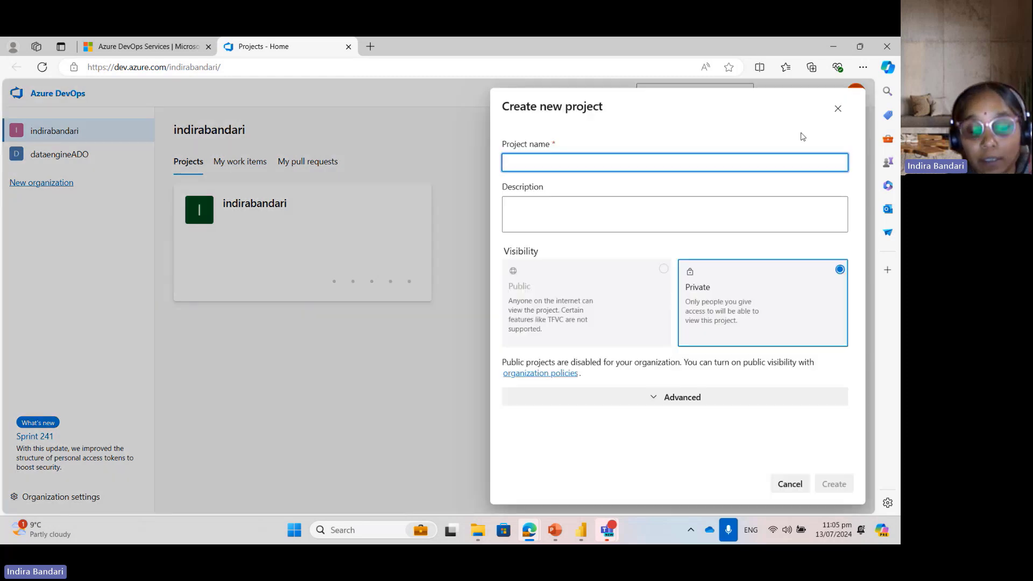
pyautogui.write('Dat')
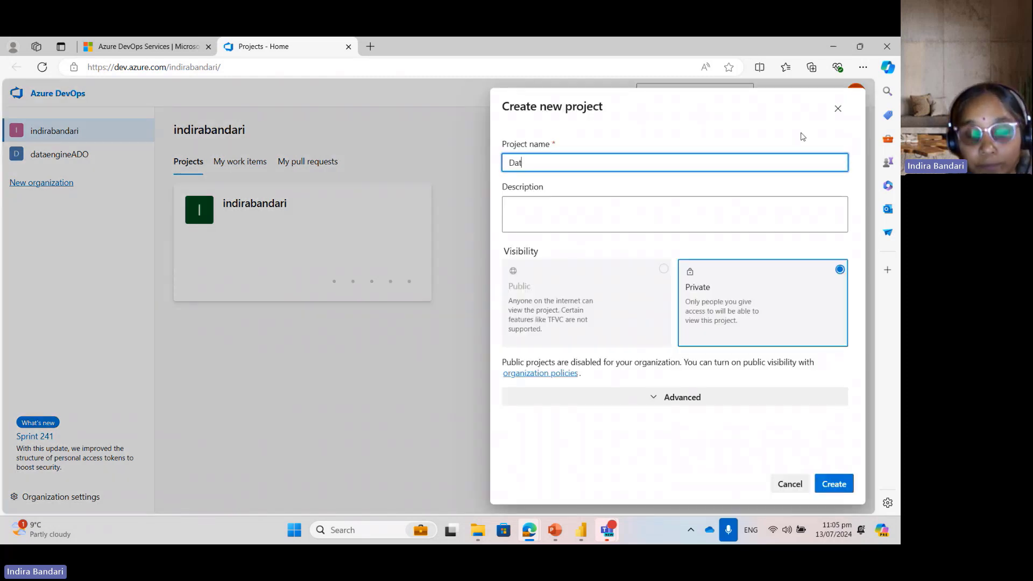
pyautogui.write('atobogga')
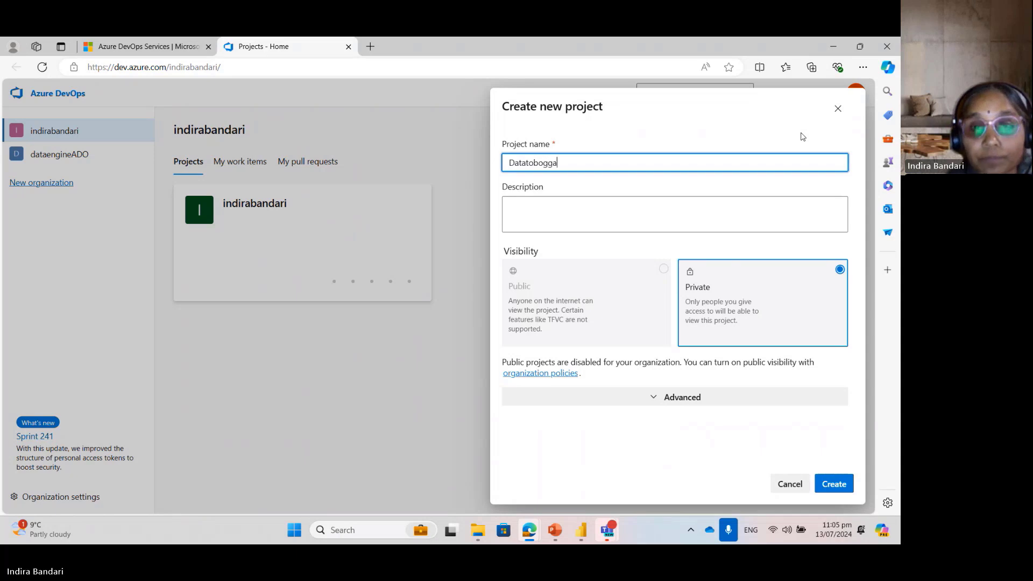
pyautogui.write('n202')
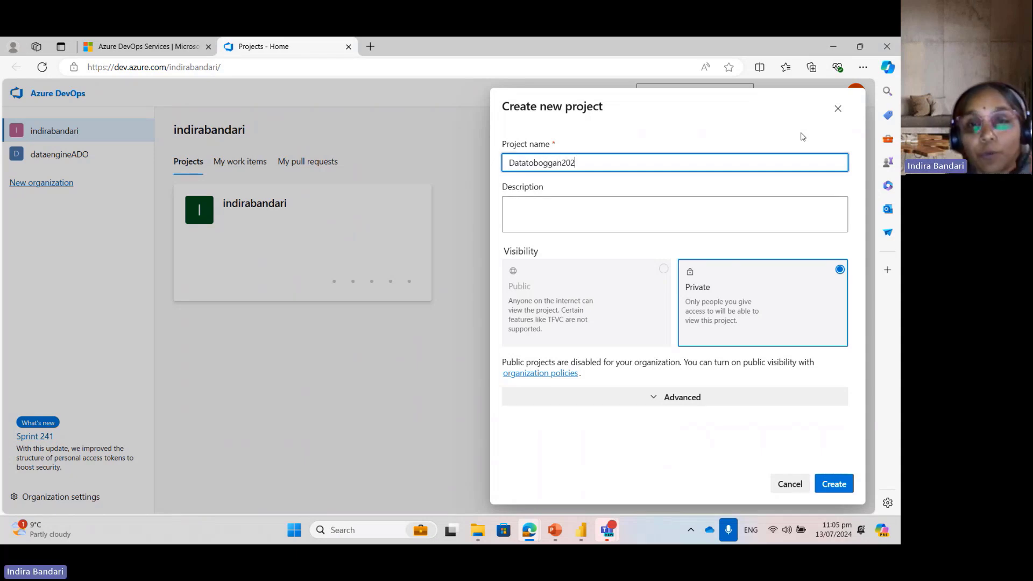
pyautogui.write('4')
# Step: Enter the description "This is for DataToboggan 2024 demo", choose Private visibility and create the project
pyautogui.click(680, 205)
pyautogui.write('Th')
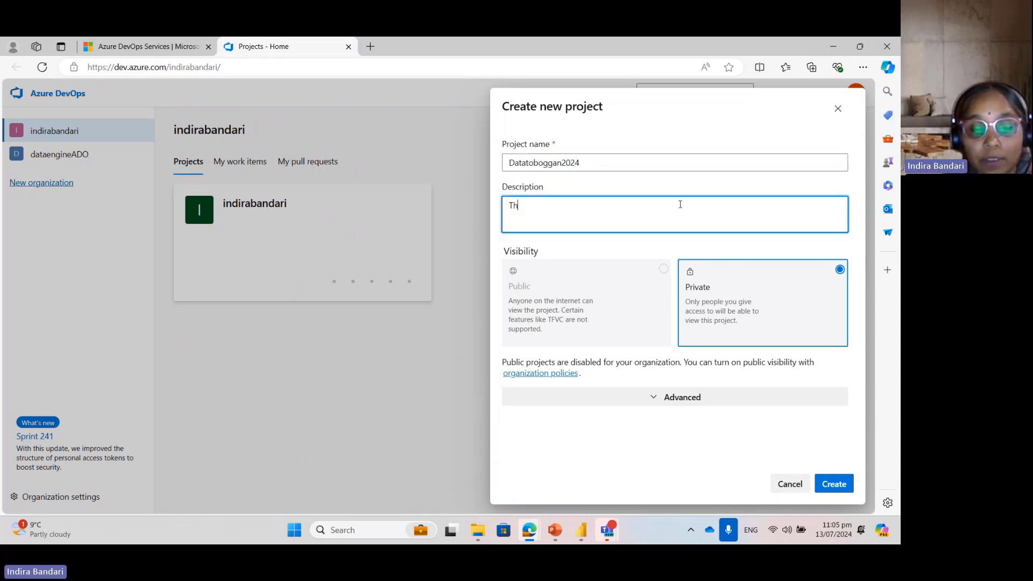
pyautogui.write('is is ')
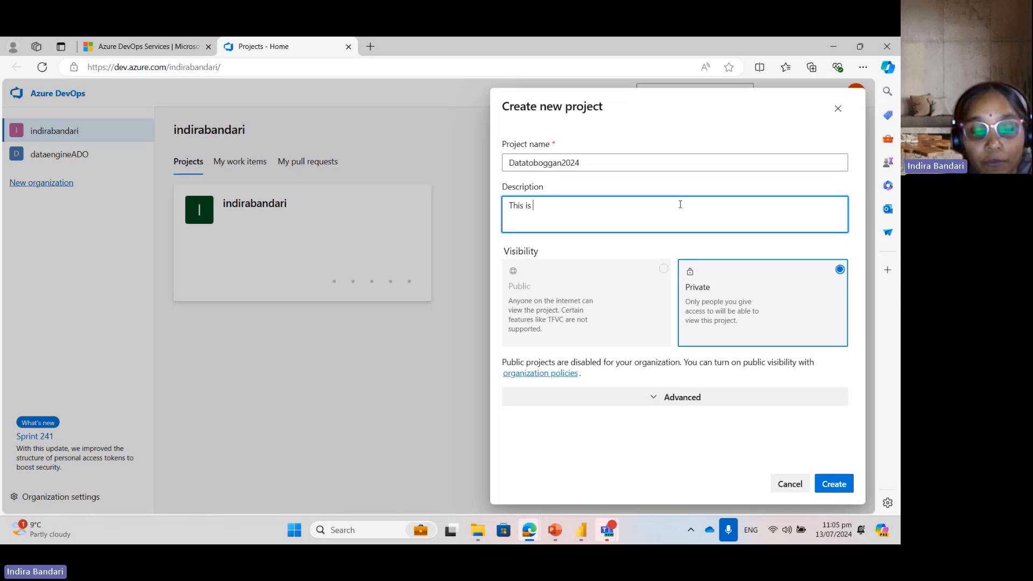
pyautogui.write('for DataTo')
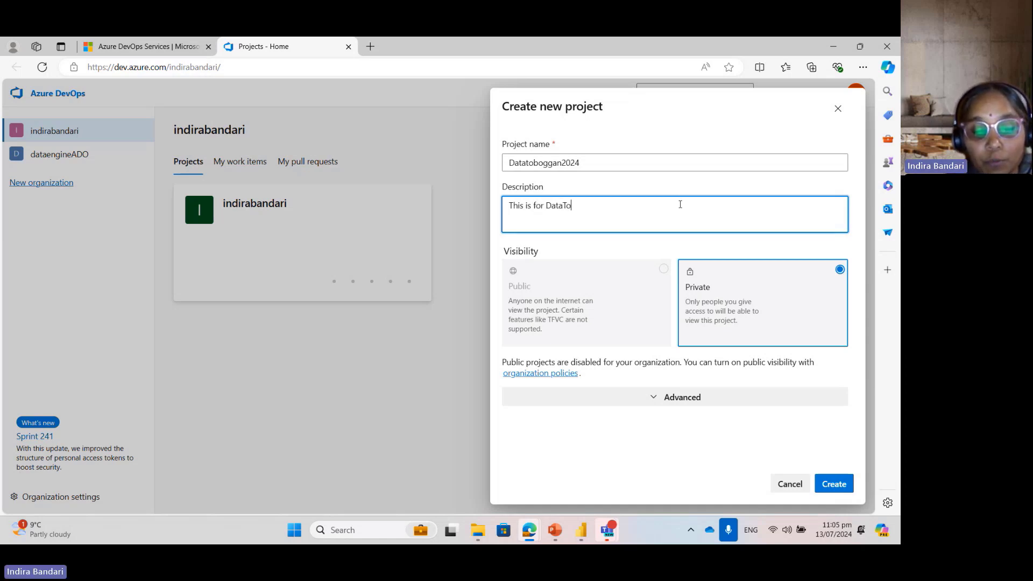
pyautogui.write('boggan')
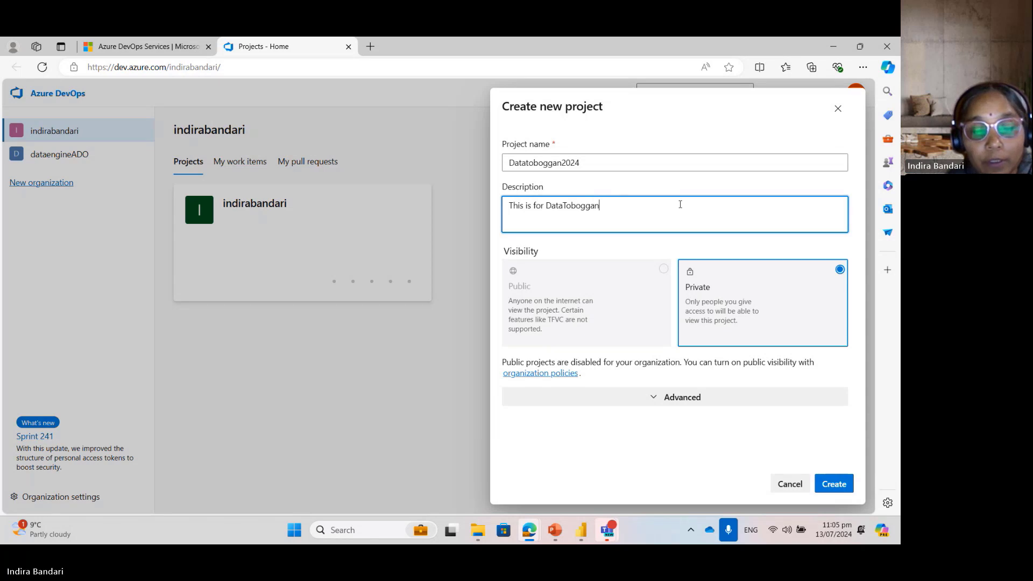
pyautogui.write(' 22')
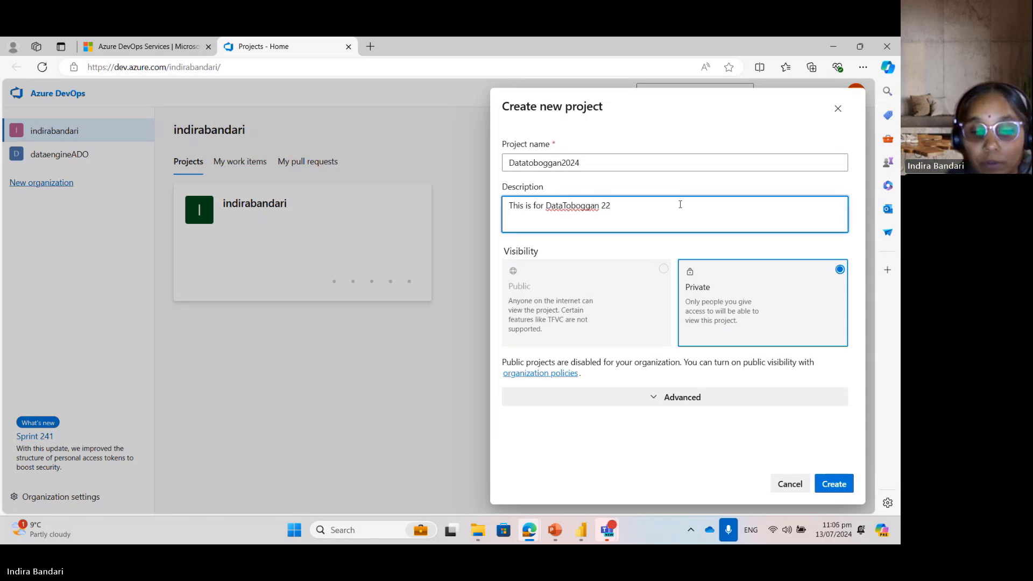
pyautogui.press('BackSpace')
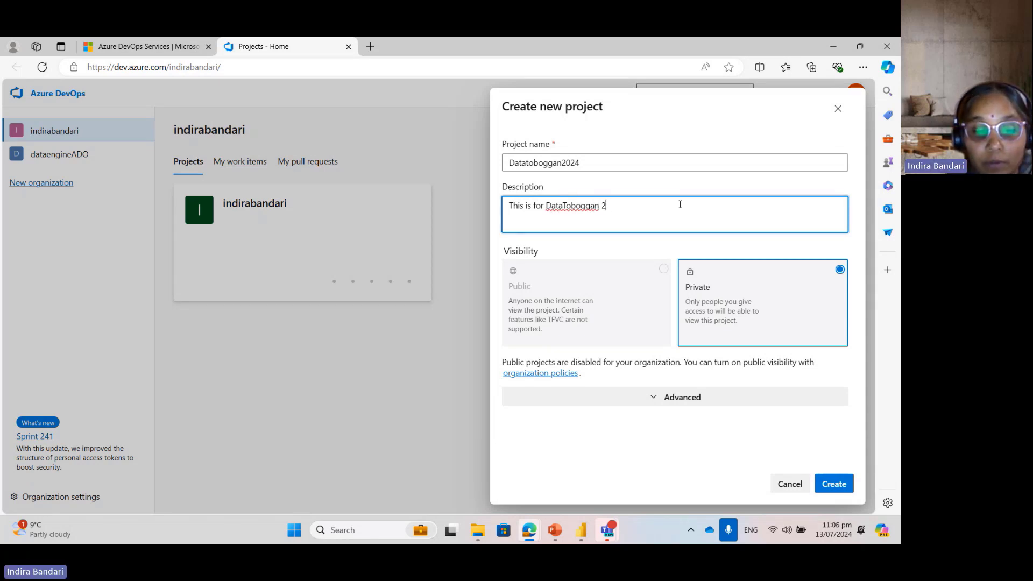
pyautogui.write('034')
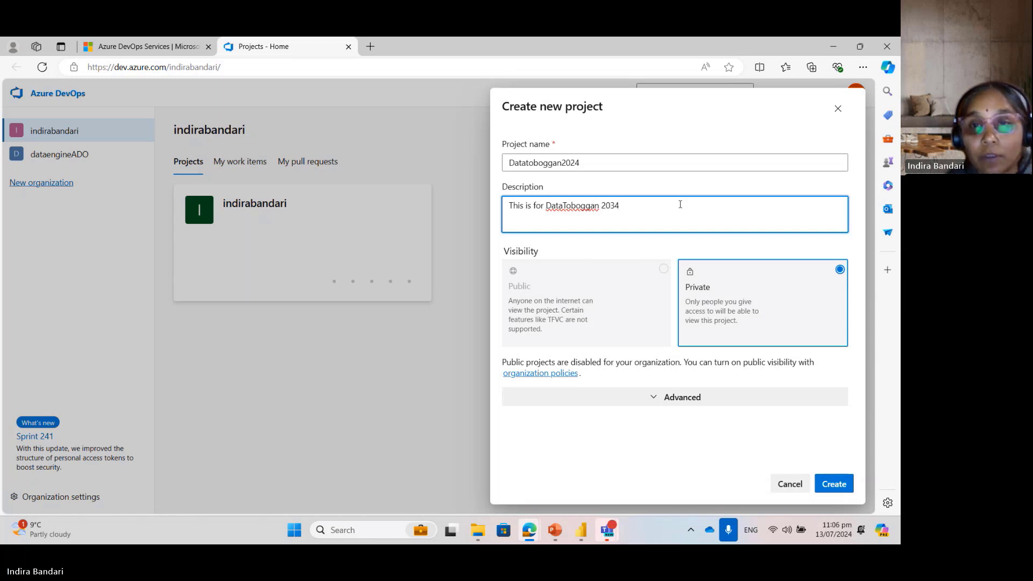
pyautogui.press('BackSpace')
pyautogui.press('BackSpace')
pyautogui.write('24 ')
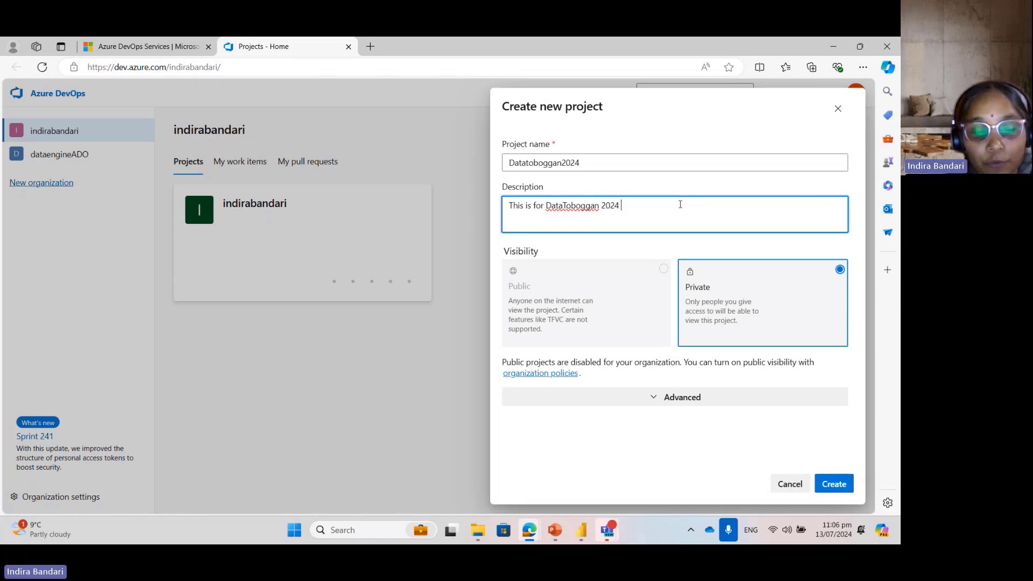
pyautogui.write('demo')
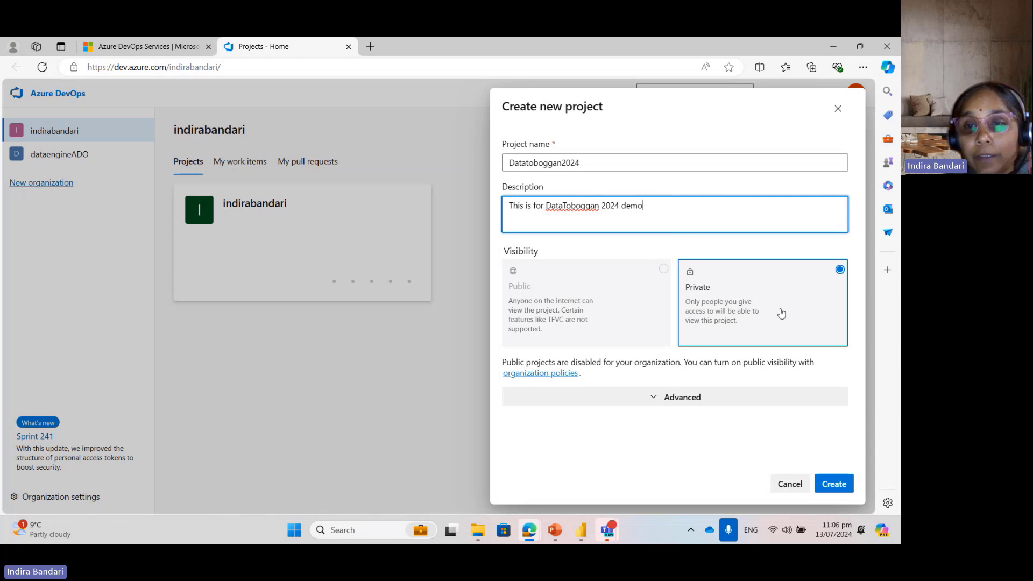
pyautogui.click(759, 301)
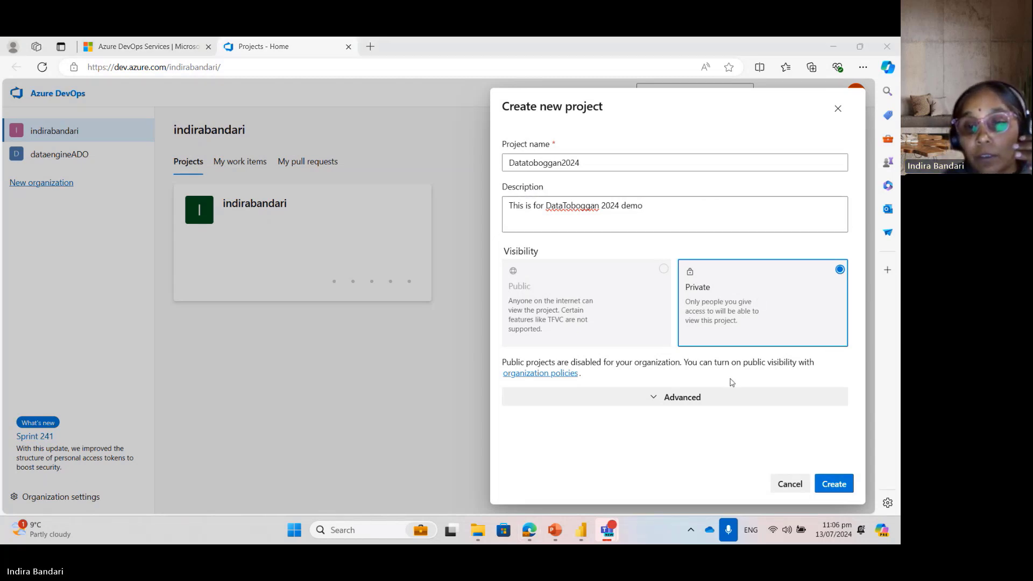
pyautogui.click(832, 484)
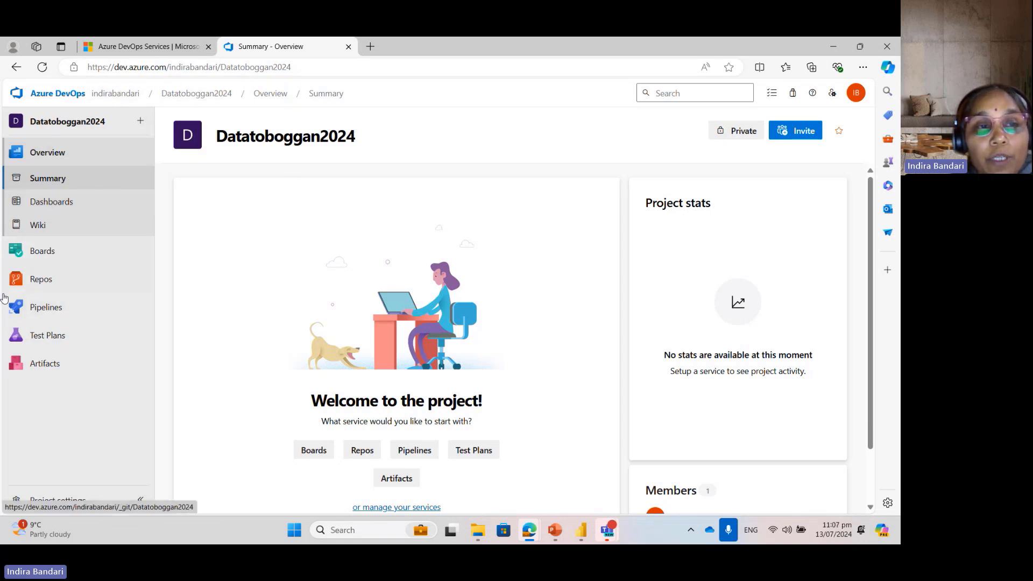
# Step: Look over the new project's services and open the Files page of its Repos service
pyautogui.moveTo(43, 260)
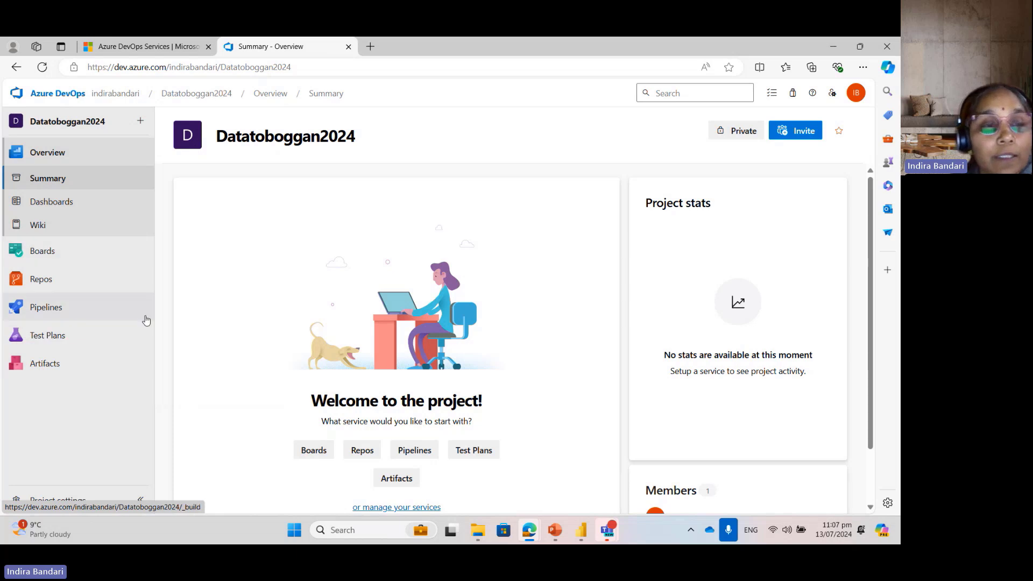
pyautogui.moveTo(136, 270)
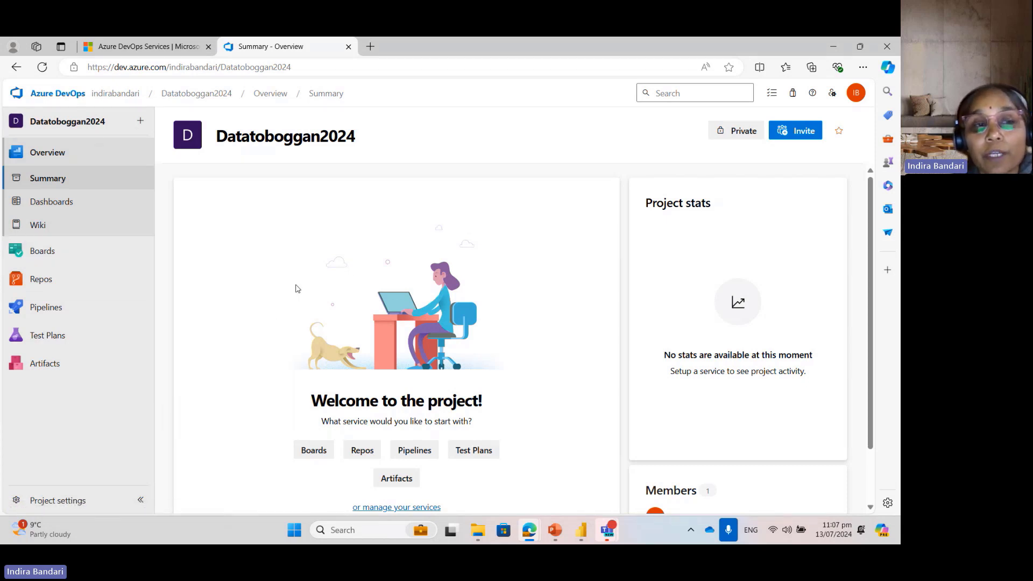
pyautogui.moveTo(82, 244)
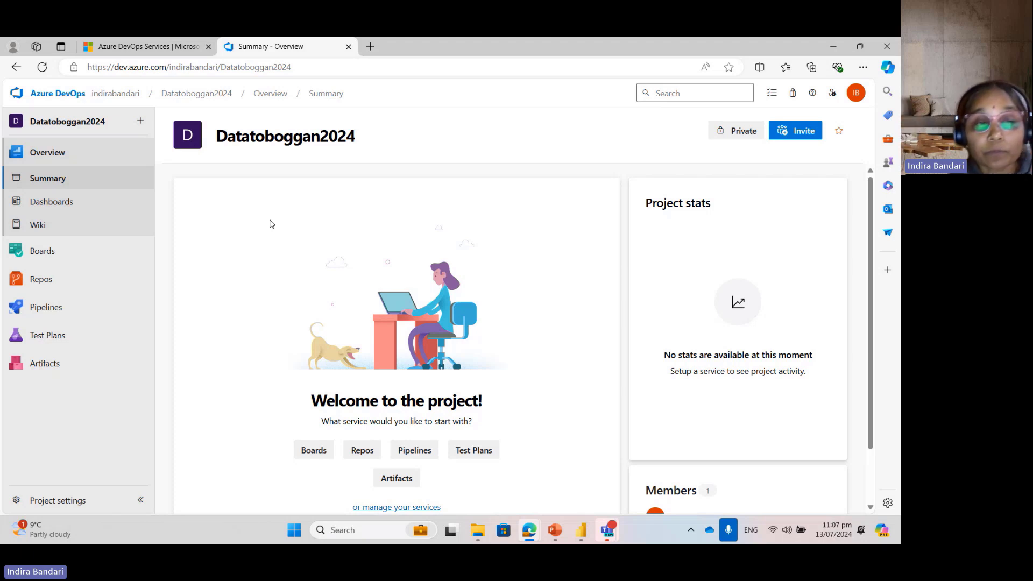
pyautogui.moveTo(79, 266)
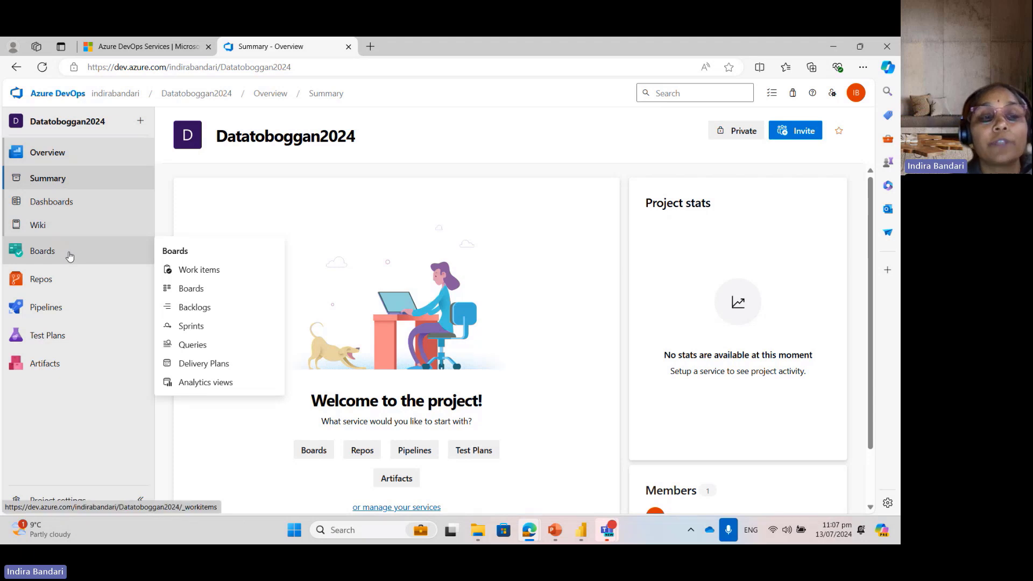
pyautogui.moveTo(86, 285)
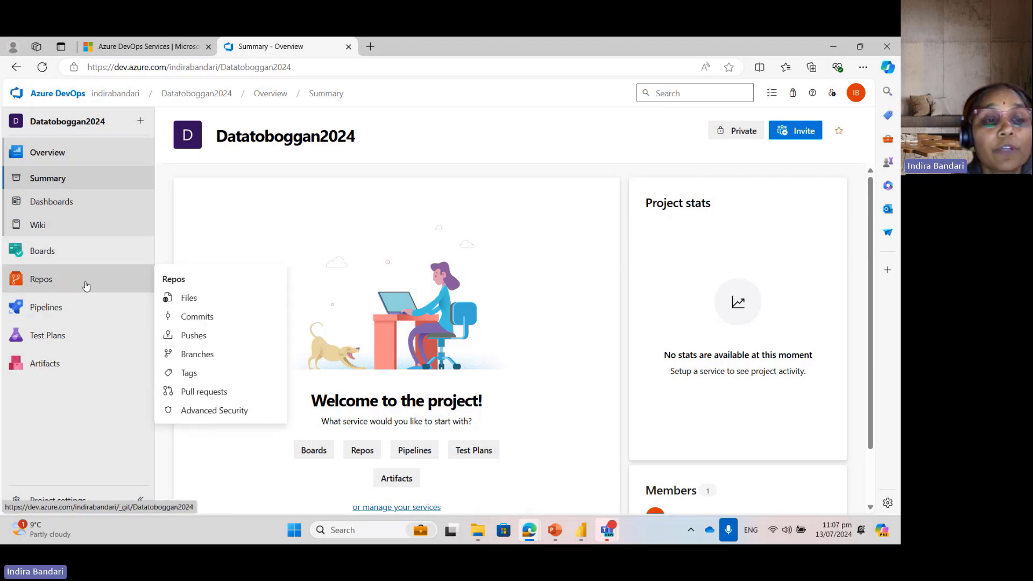
pyautogui.click(50, 282)
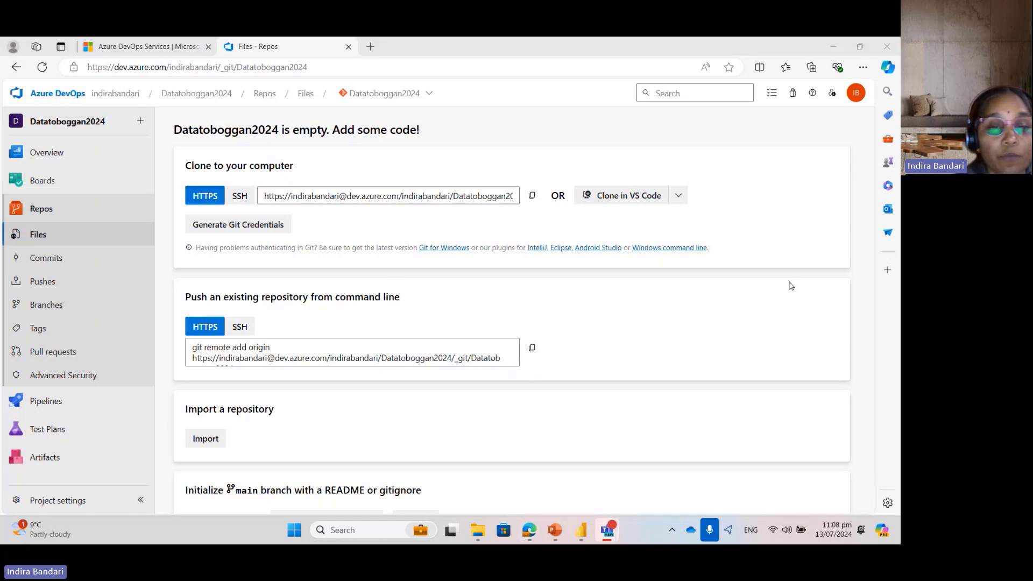
# Step: Initialize the empty repository's main branch with a README and no .gitignore
pyautogui.click(872, 242)
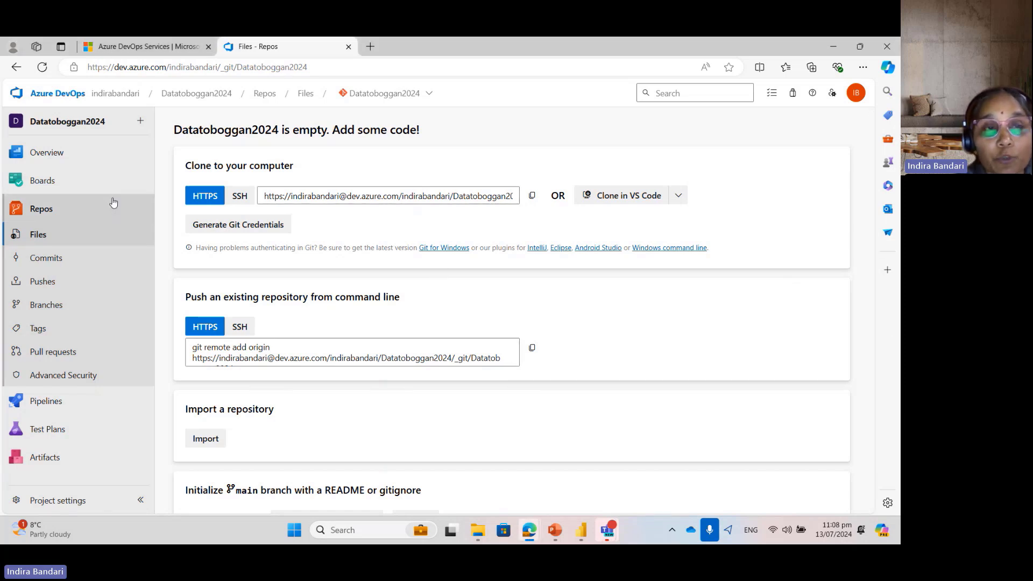
pyautogui.moveTo(875, 213); pyautogui.dragTo(874, 333)
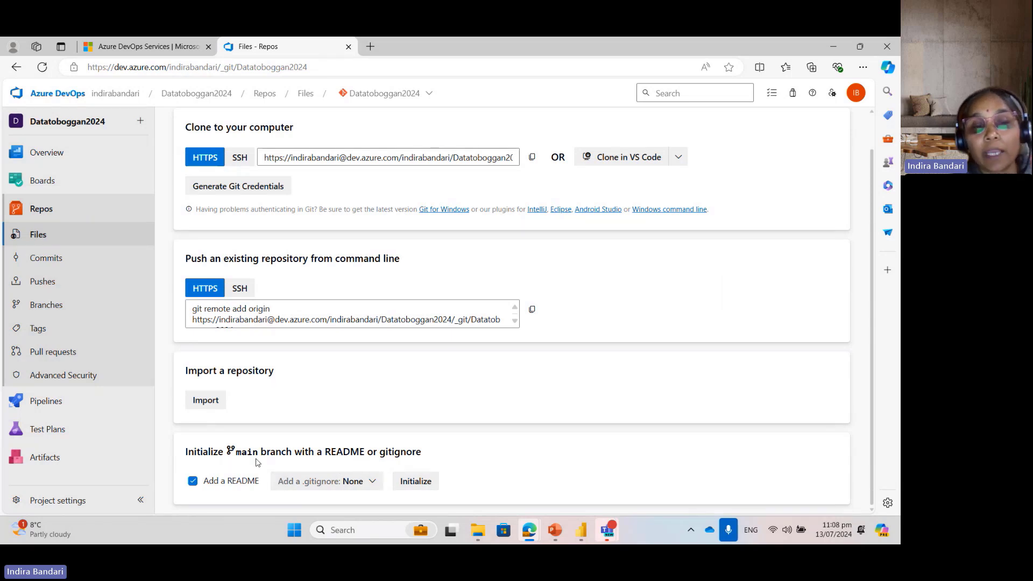
pyautogui.click(422, 482)
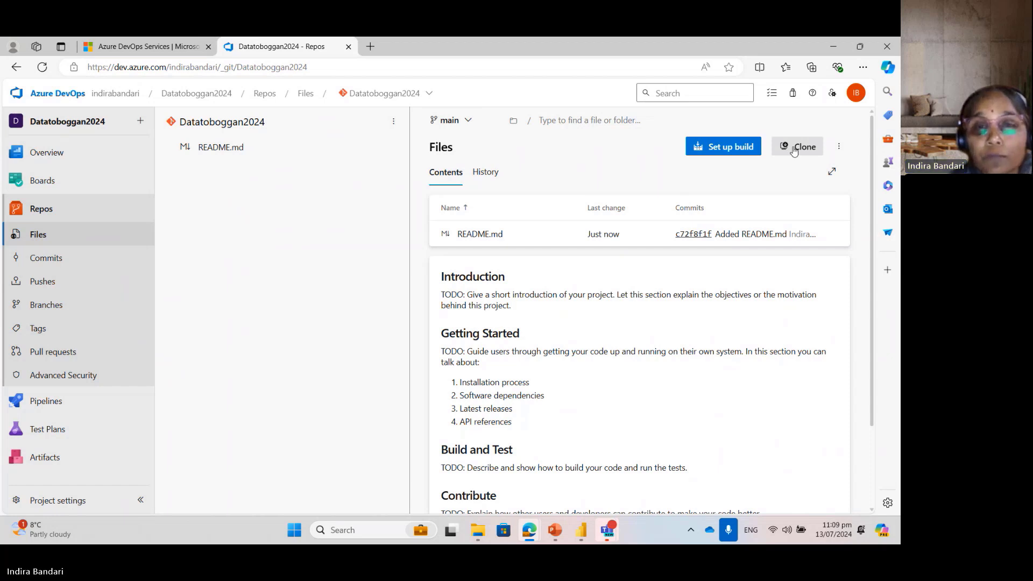
# Step: Clone the Datatoboggan2024 repository in VS Code and allow the site to open Visual Studio Code
pyautogui.click(838, 147)
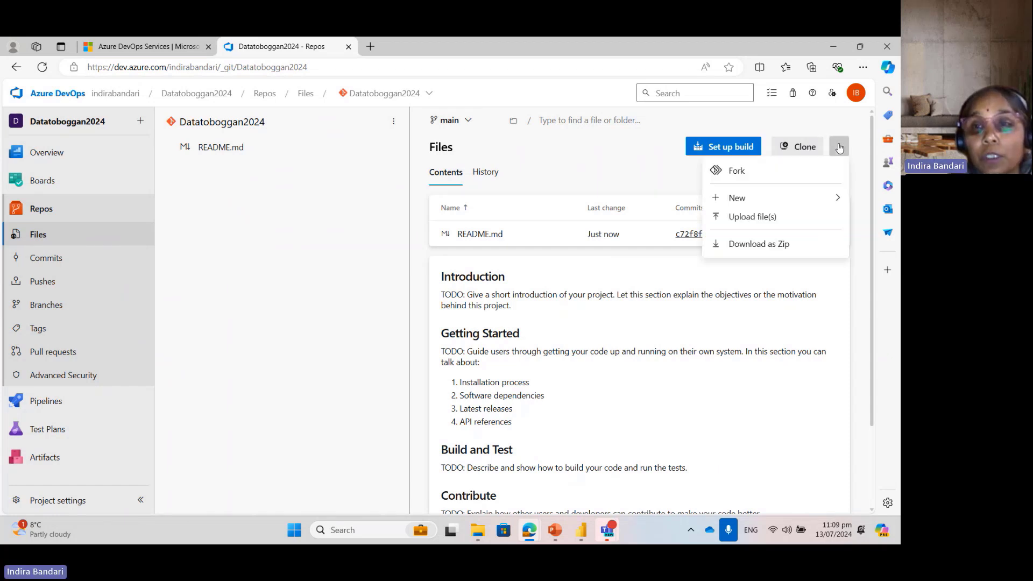
pyautogui.click(802, 147)
pyautogui.click(802, 147)
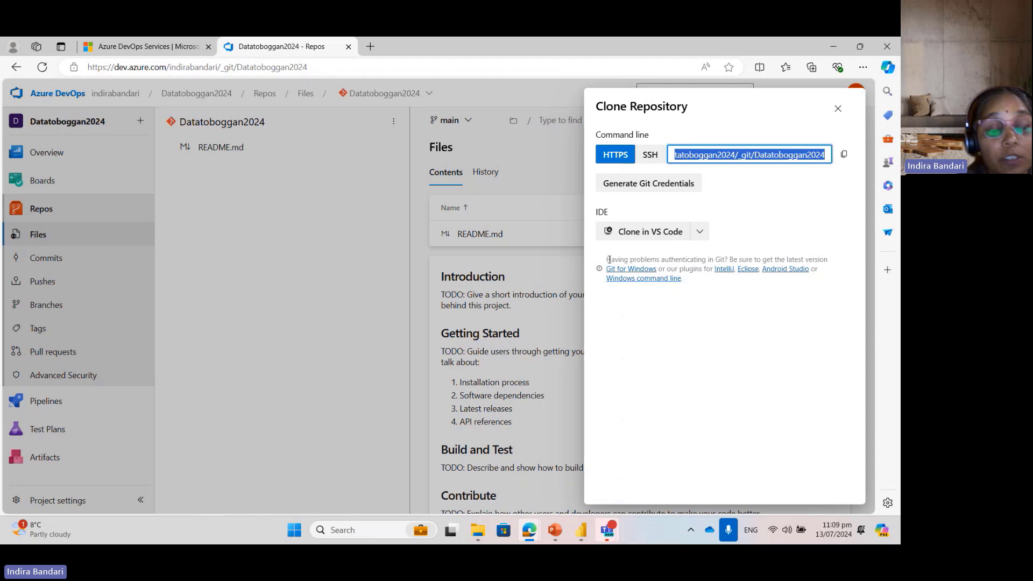
pyautogui.click(658, 236)
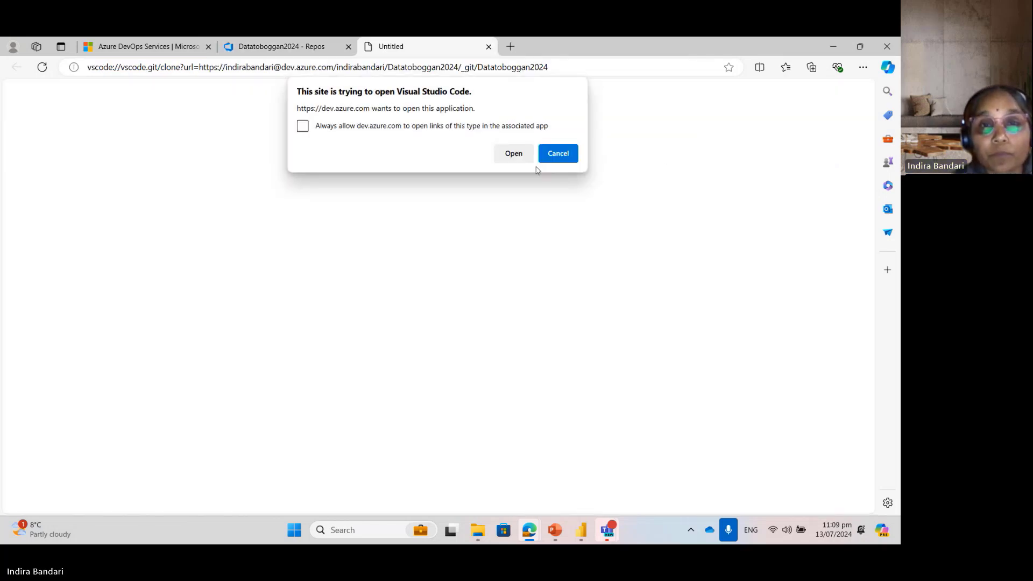
pyautogui.click(512, 154)
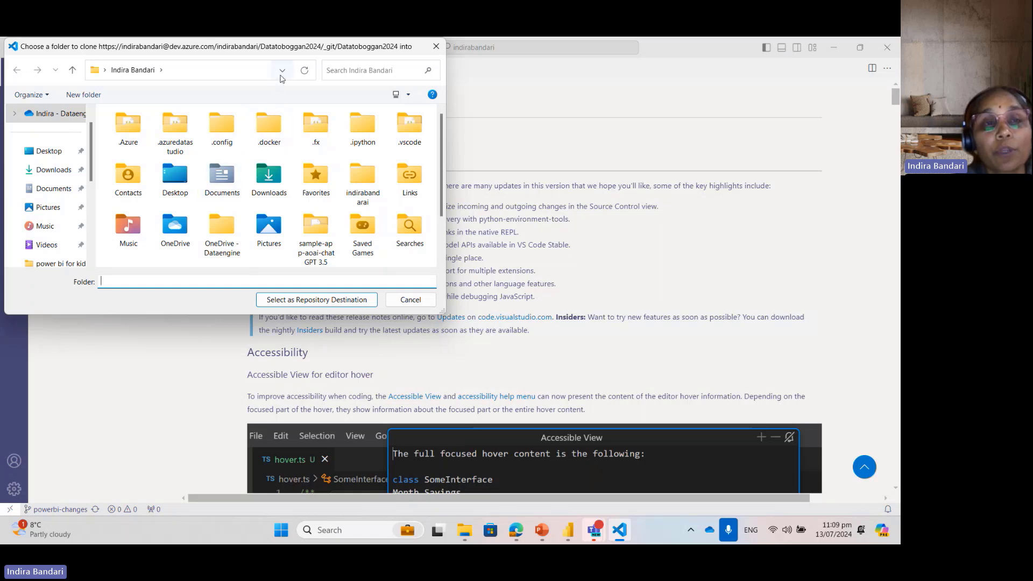
# Step: Create a new folder named Datatoboggan in the user profile folder while choosing where to clone the repository
pyautogui.click(207, 66)
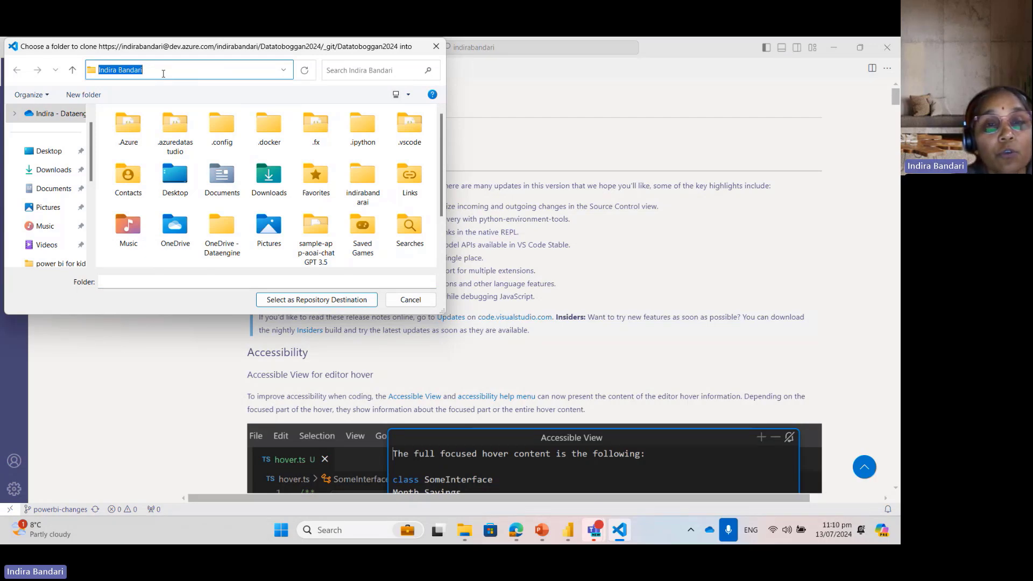
pyautogui.scroll(-2, 443, 252)
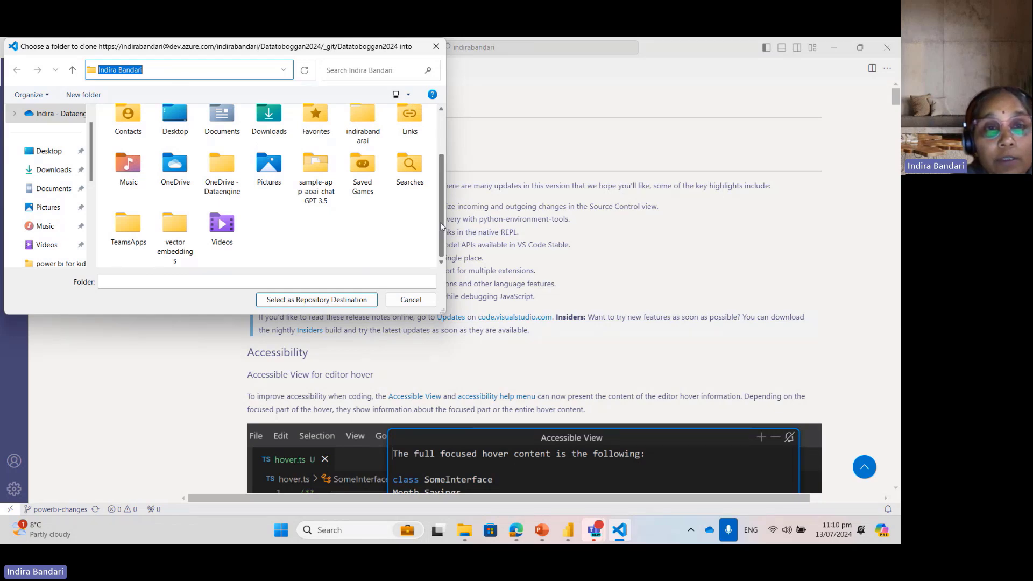
pyautogui.moveTo(441, 227); pyautogui.dragTo(441, 163)
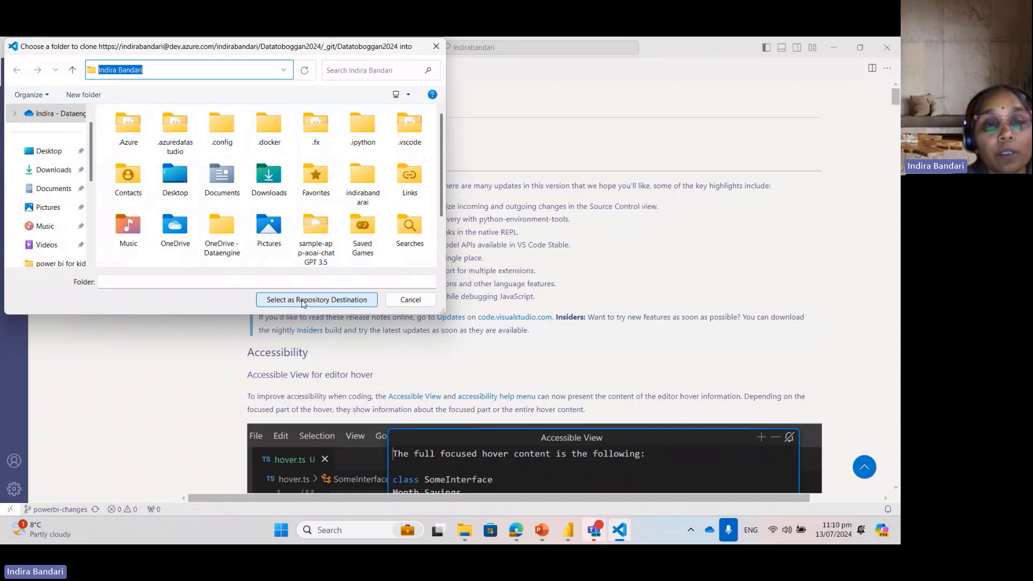
pyautogui.click(98, 95)
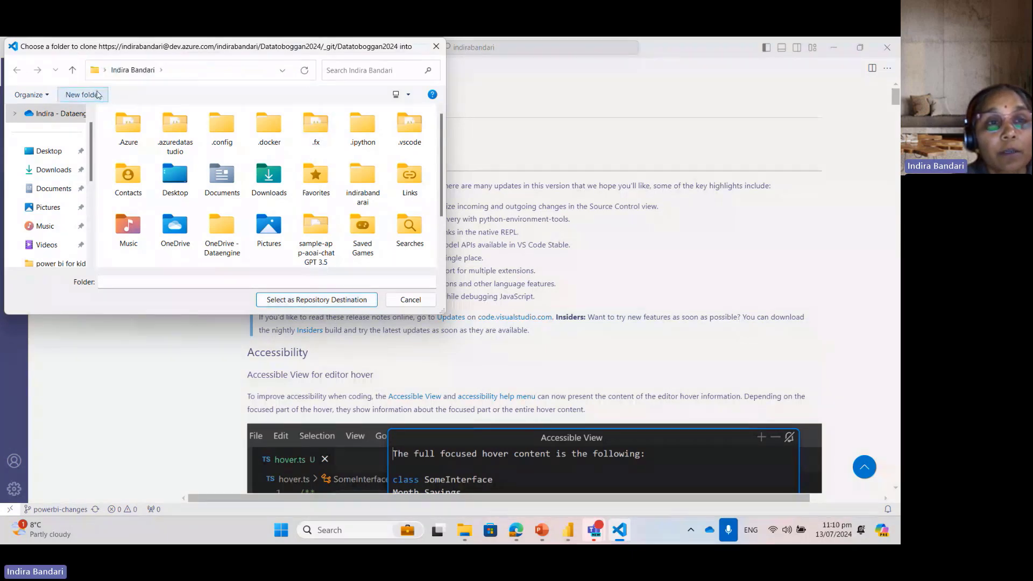
pyautogui.write('Dat')
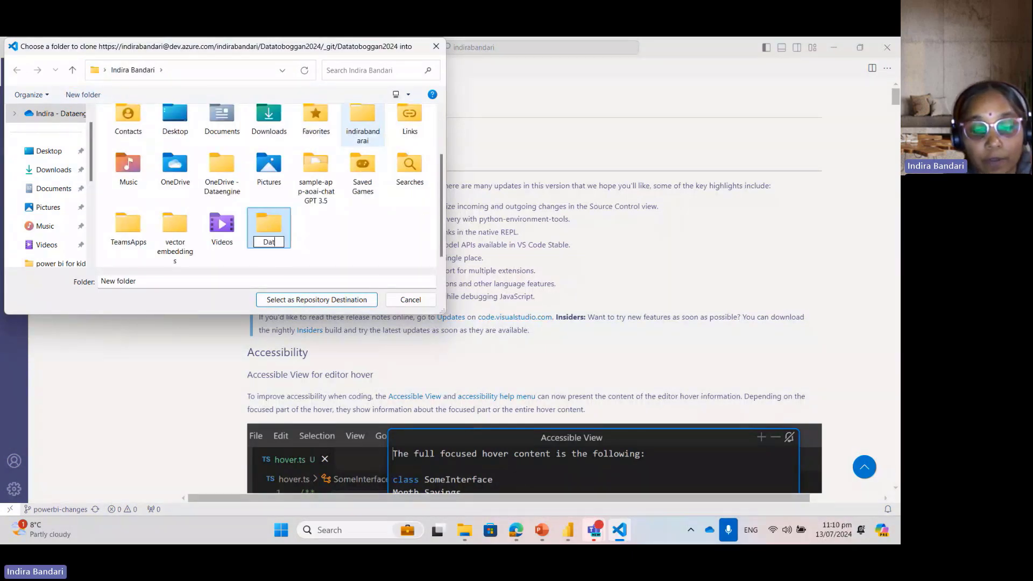
pyautogui.write('atobo')
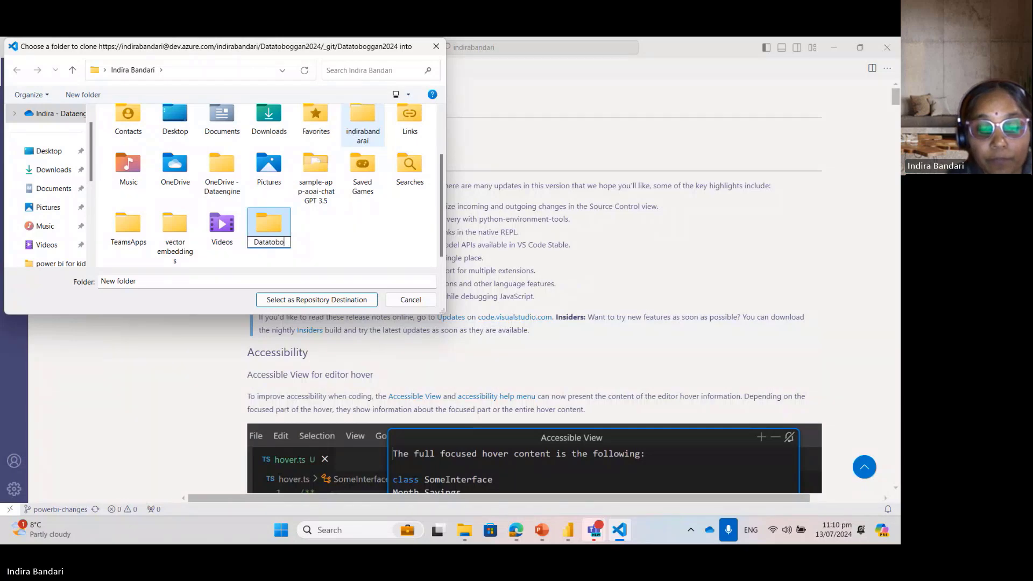
pyautogui.write('ggan')
pyautogui.press('Return')
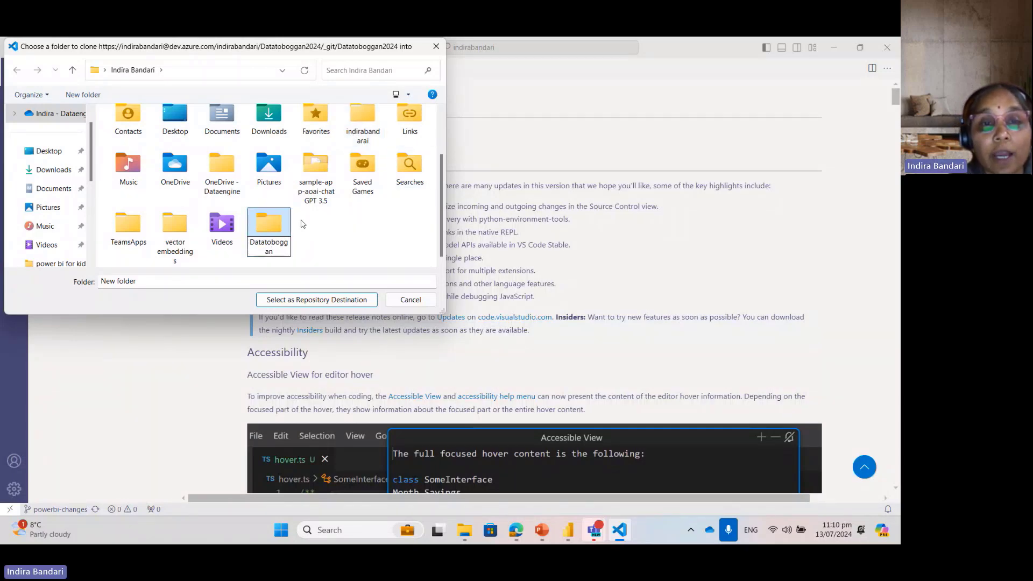
# Step: Use the Datatoboggan folder as the repository destination and open the cloned repository in the current VS Code window
pyautogui.click(283, 224)
pyautogui.click(344, 303)
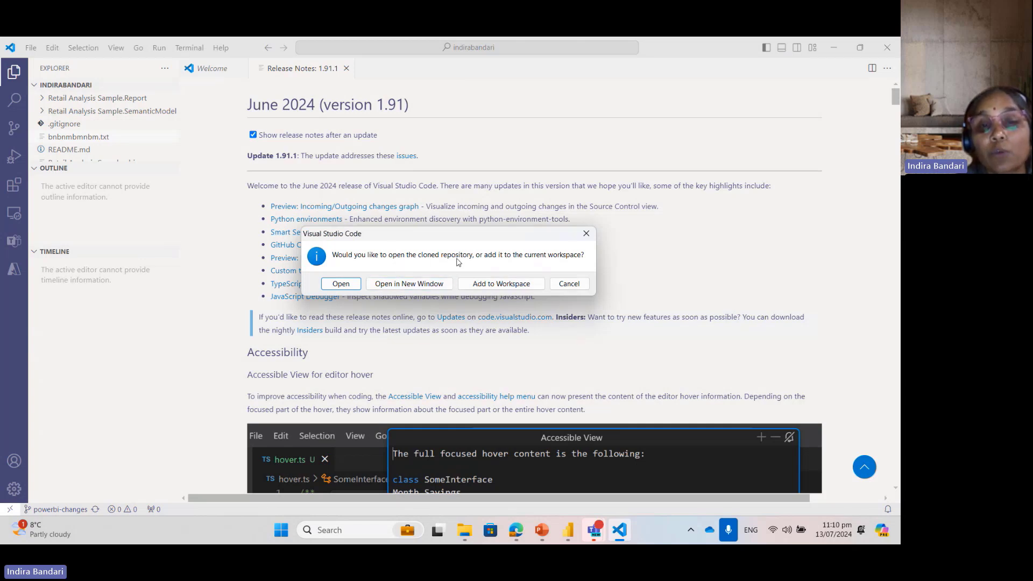
pyautogui.click(340, 284)
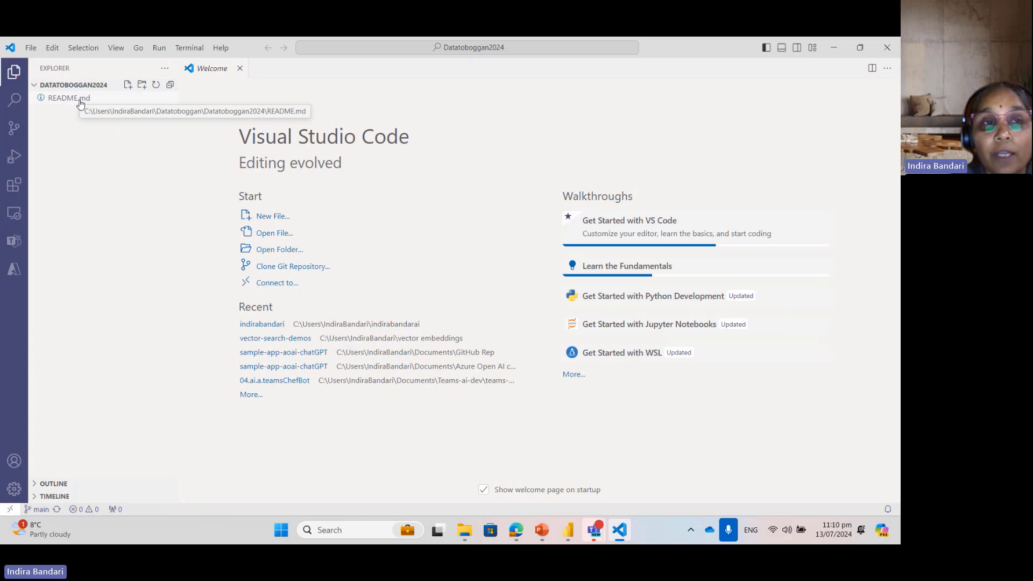
# Step: Switch to File Explorer and open the cloned Datatoboggan2024 folder inside the user profile's Datatoboggan folder
pyautogui.moveTo(462, 528)
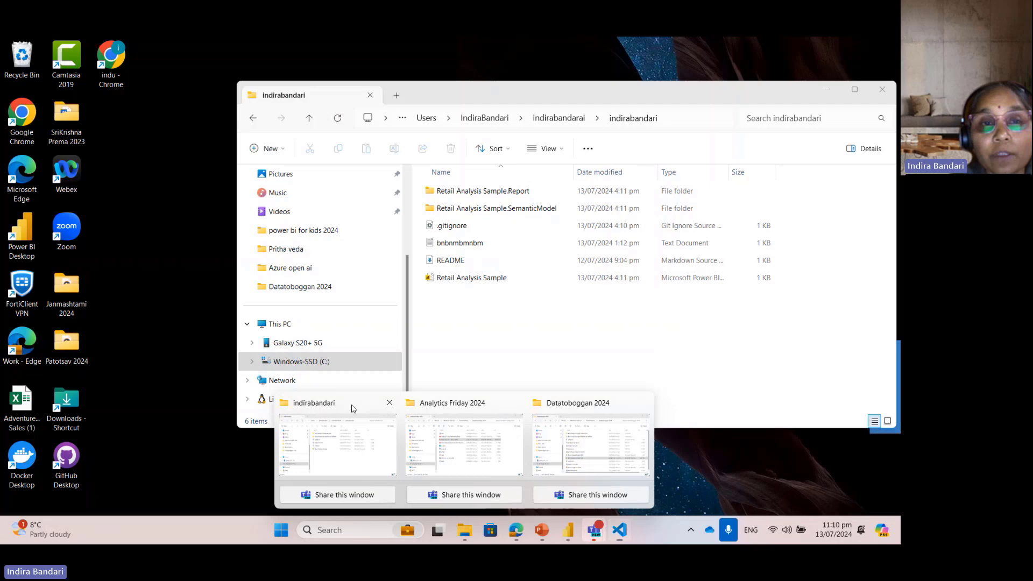
pyautogui.click(353, 406)
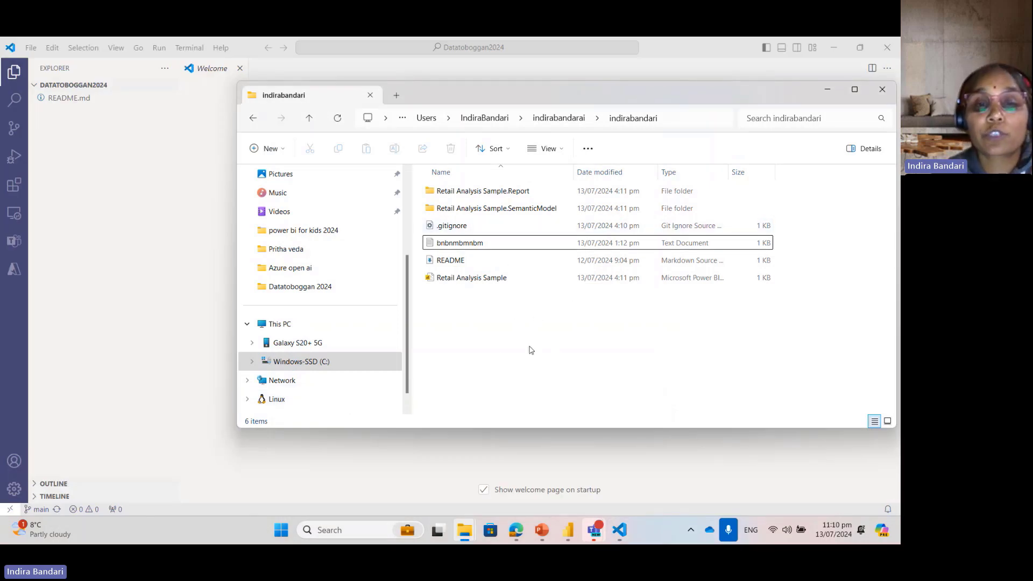
pyautogui.click(565, 118)
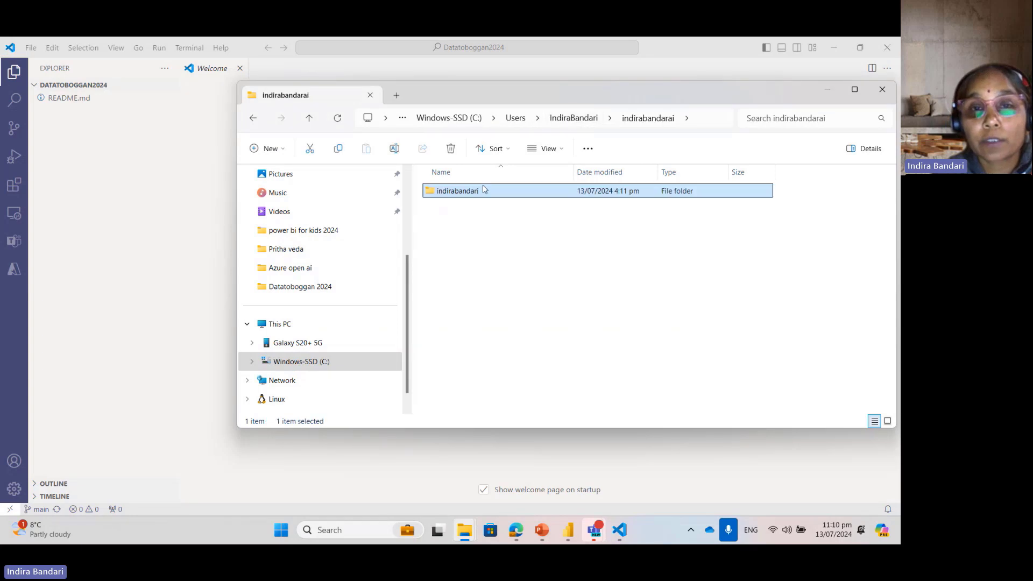
pyautogui.doubleClick(470, 191)
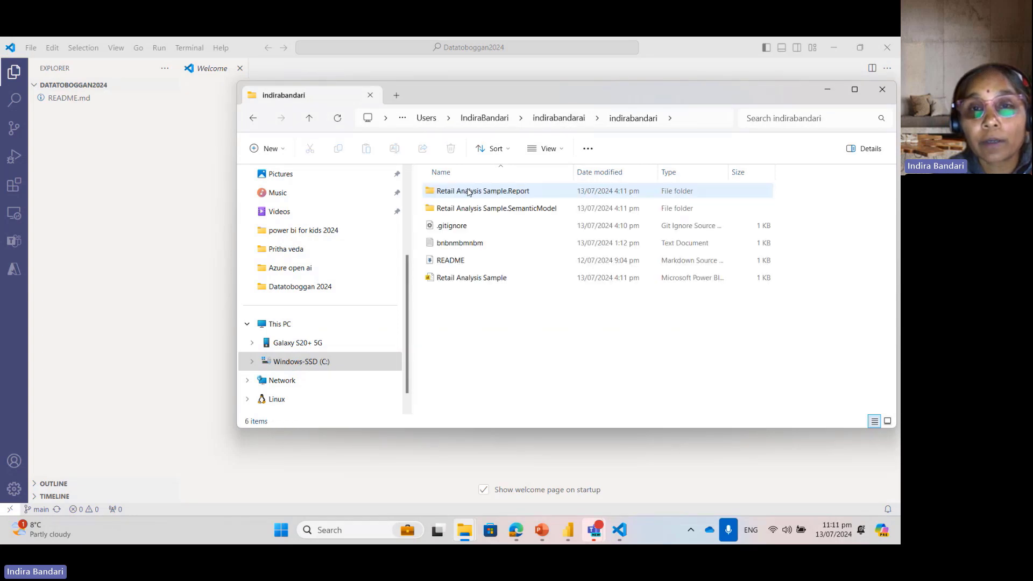
pyautogui.click(546, 117)
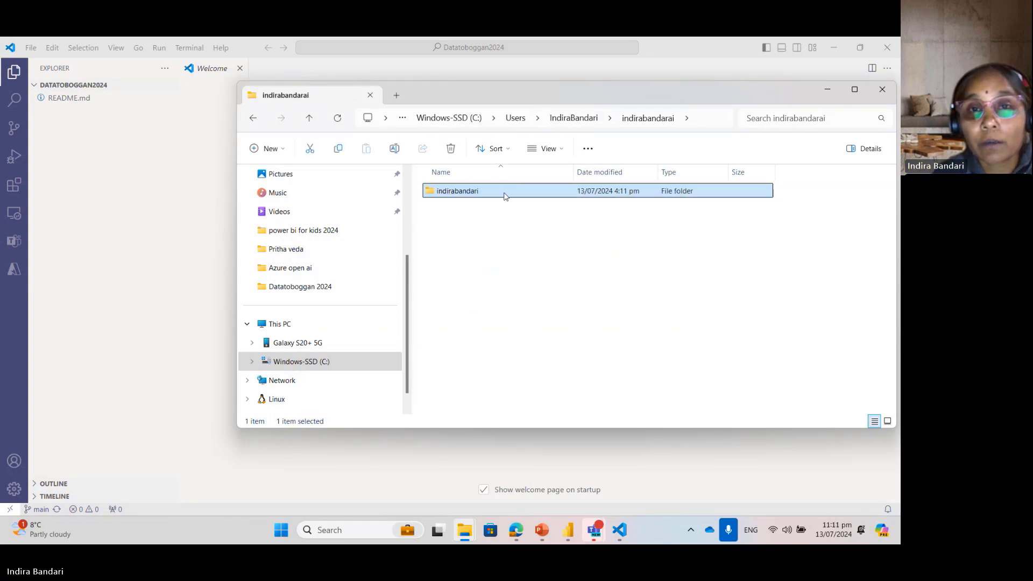
pyautogui.click(515, 118)
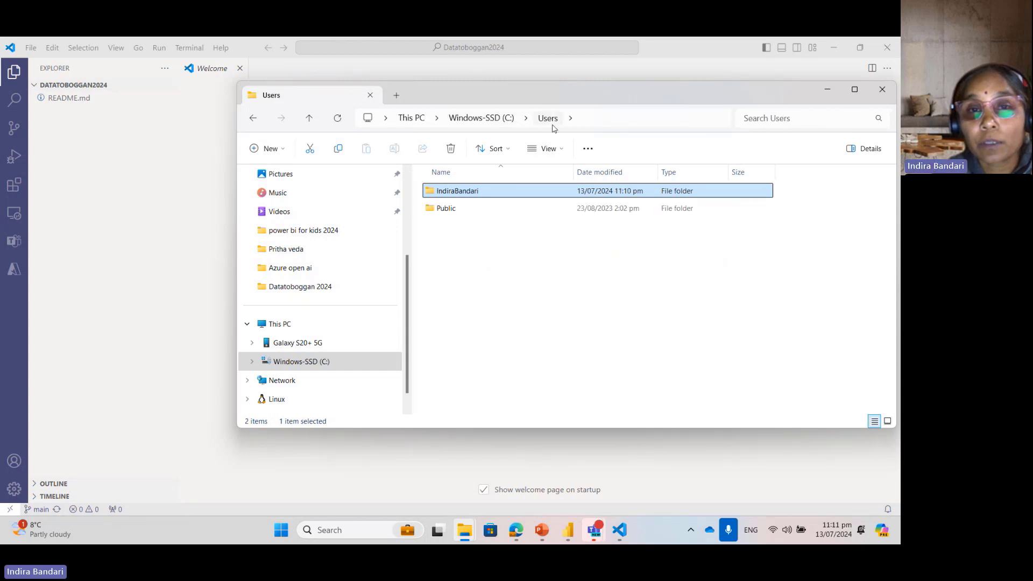
pyautogui.doubleClick(467, 195)
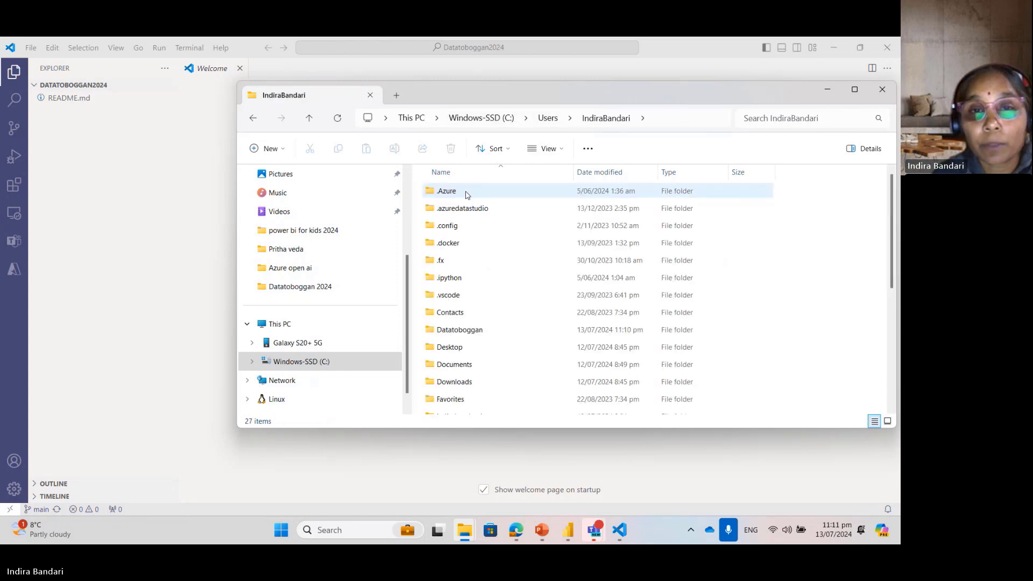
pyautogui.doubleClick(474, 330)
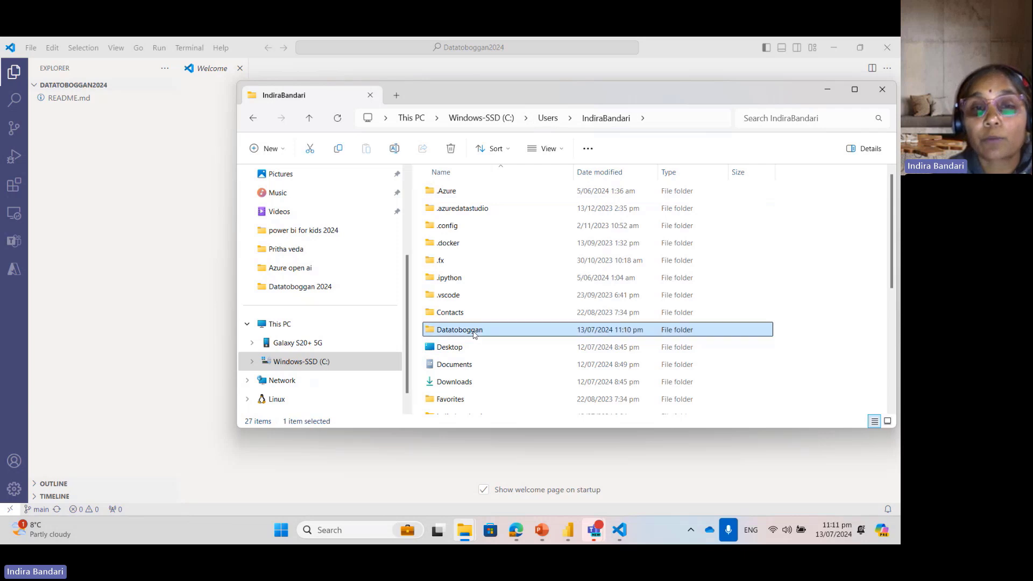
pyautogui.click(477, 198)
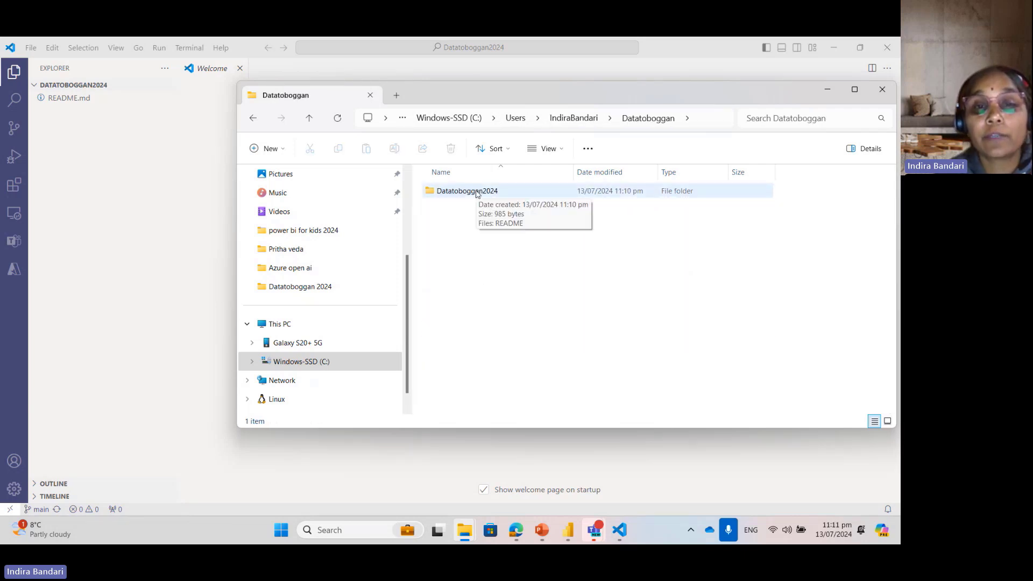
pyautogui.doubleClick(476, 193)
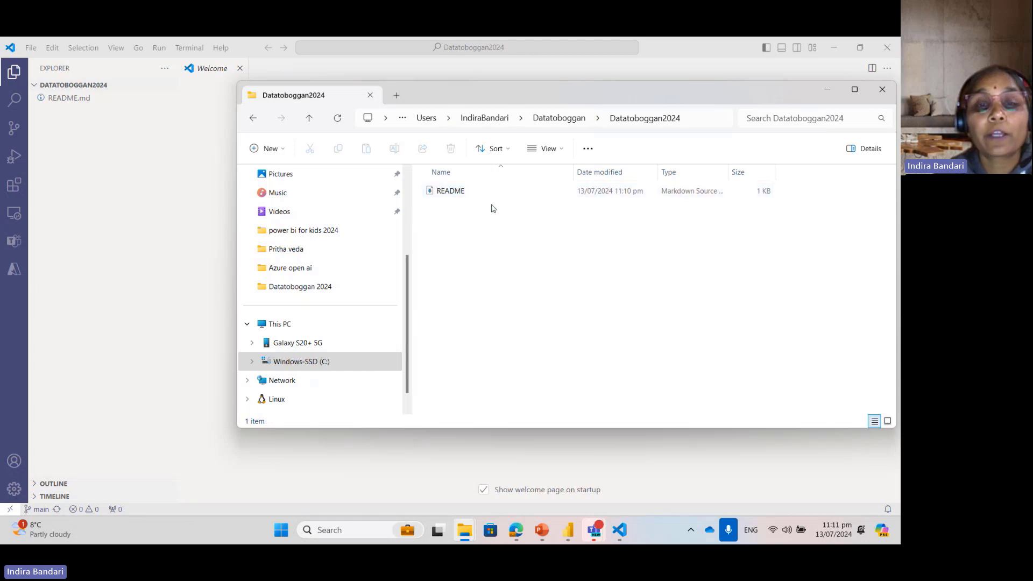
pyautogui.click(476, 197)
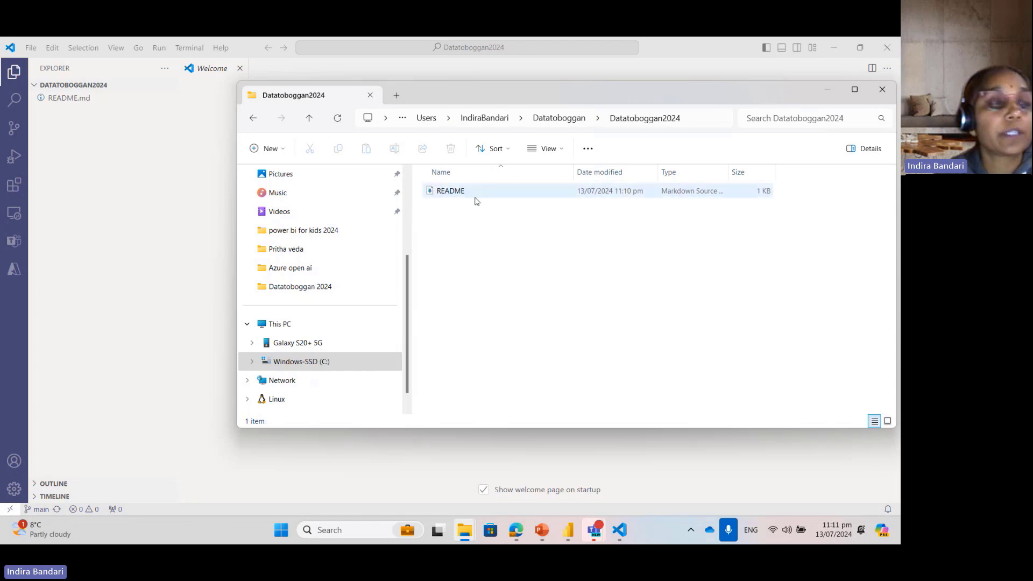
# Step: Create a new text document named Datatb in the Datatoboggan2024 folder
pyautogui.rightClick(468, 239)
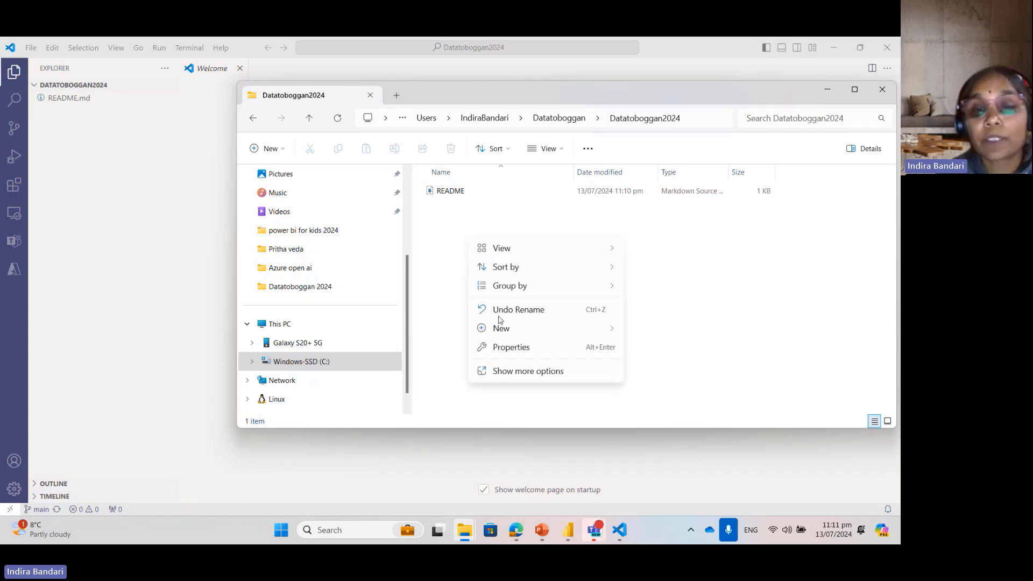
pyautogui.moveTo(500, 328)
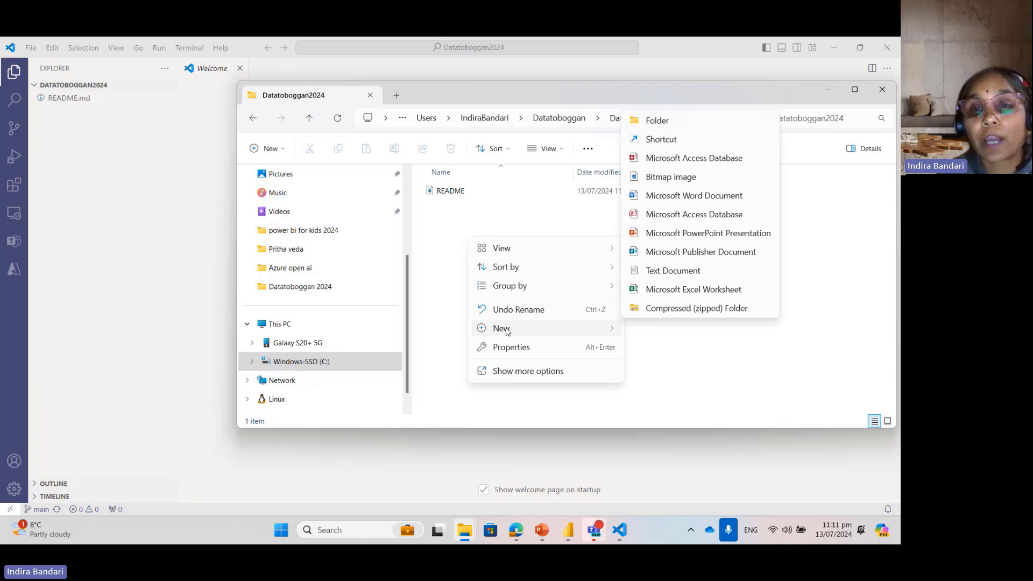
pyautogui.click(652, 270)
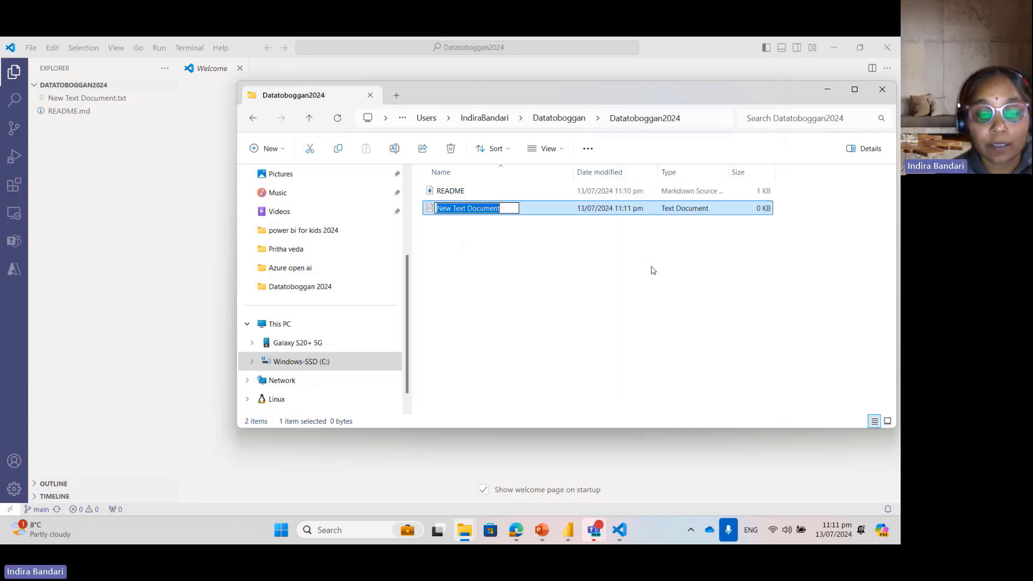
pyautogui.write('Datat')
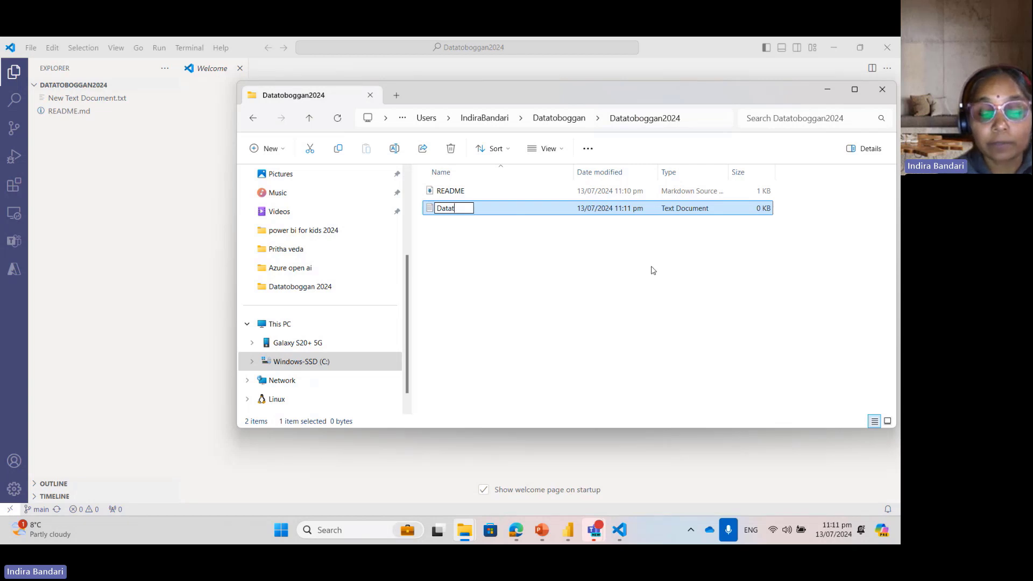
pyautogui.press('BackSpace')
pyautogui.write('b')
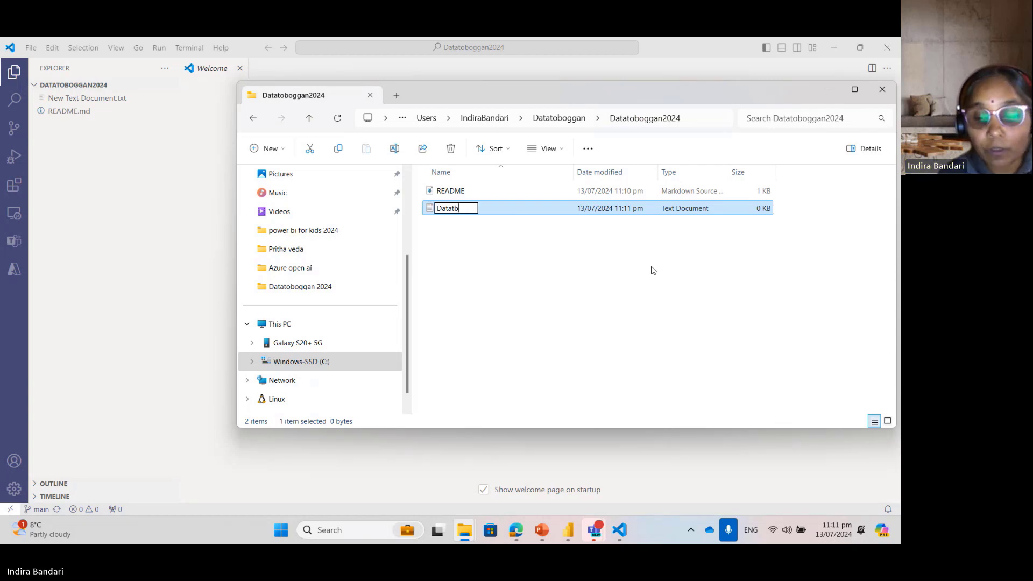
pyautogui.press('Return')
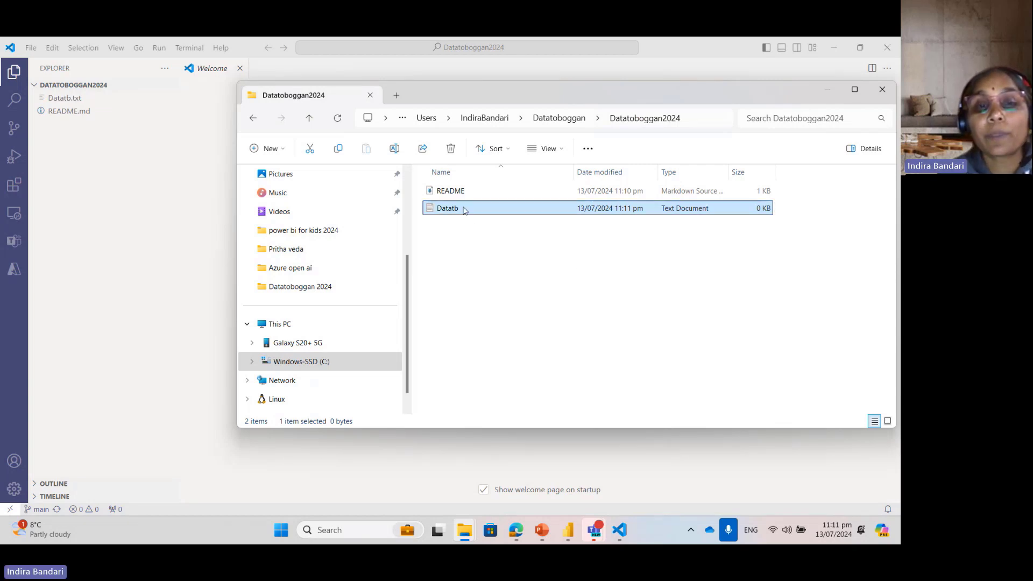
# Step: Open the Datatb text file in Notepad, enter "My text file" and save it
pyautogui.doubleClick(465, 210)
pyautogui.write('M')
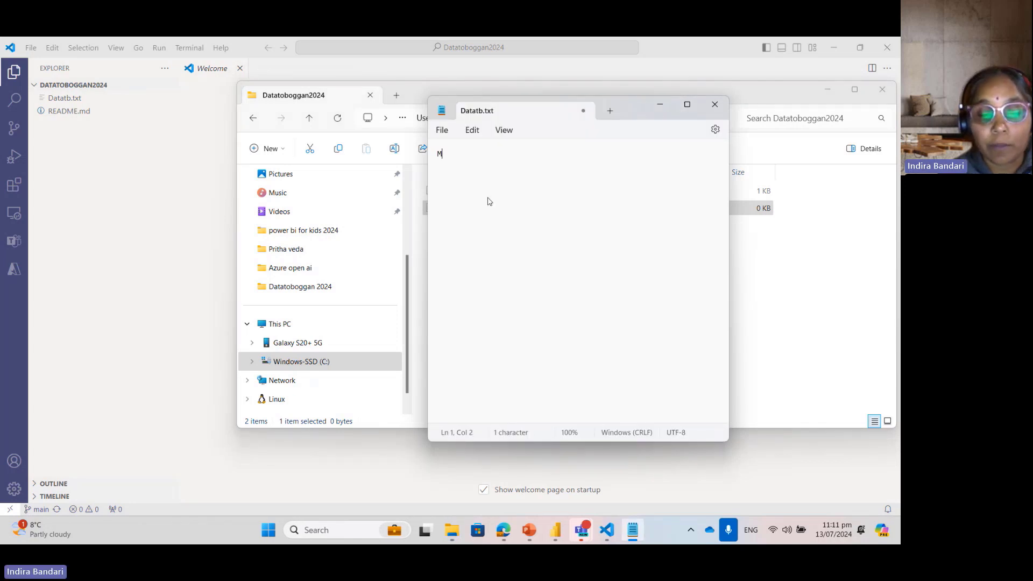
pyautogui.write('y te')
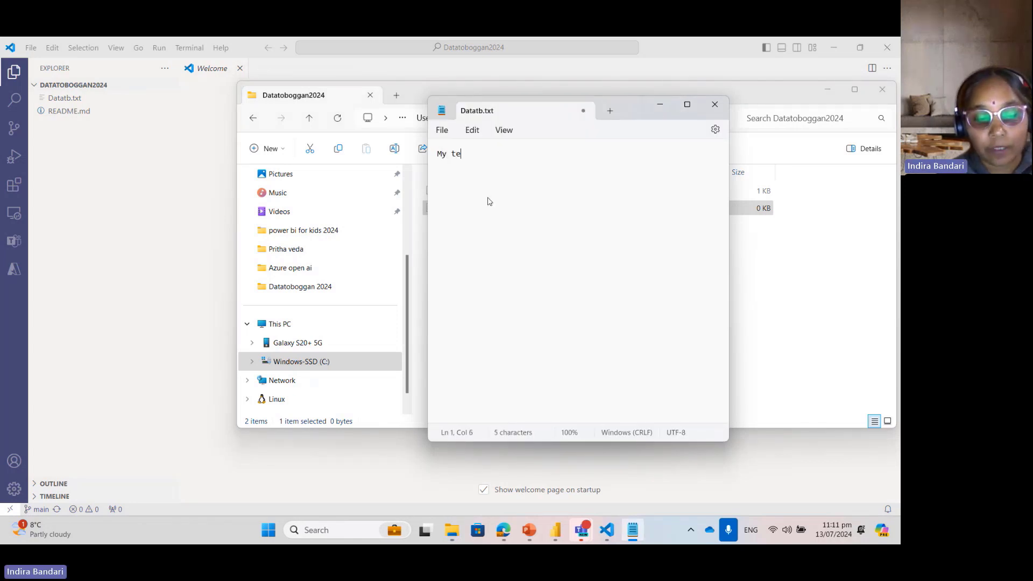
pyautogui.write('t file')
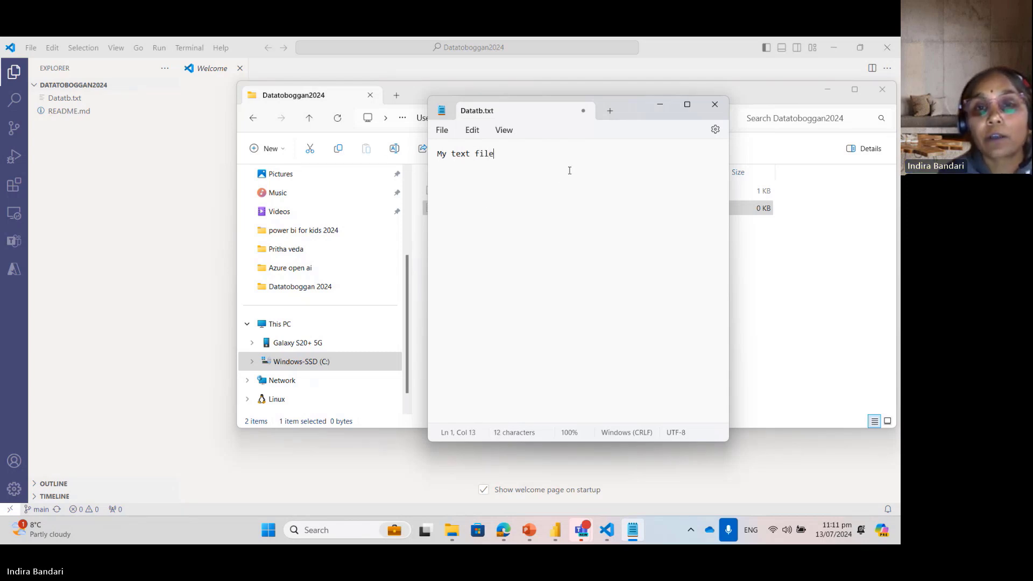
pyautogui.click(447, 130)
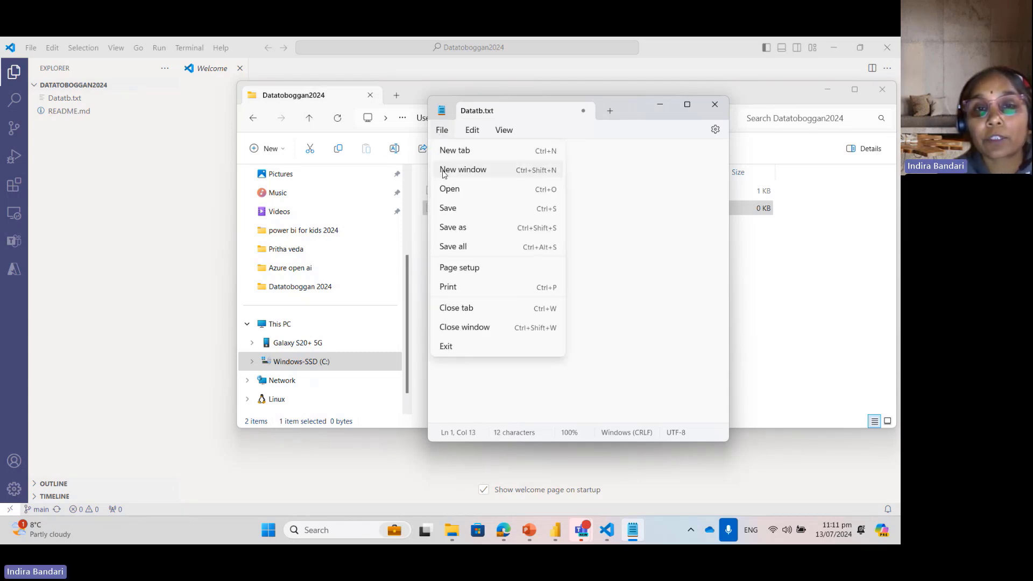
pyautogui.click(443, 208)
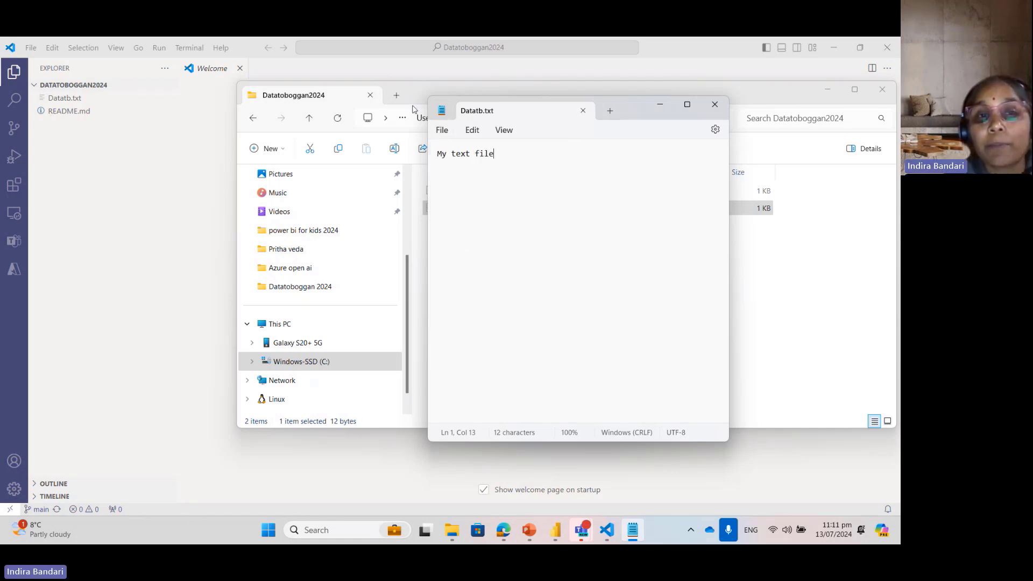
# Step: Check Datatb.txt among the repository files in VS Code and switch to the Datatoboggan2024 Repos page in Edge
pyautogui.click(416, 89)
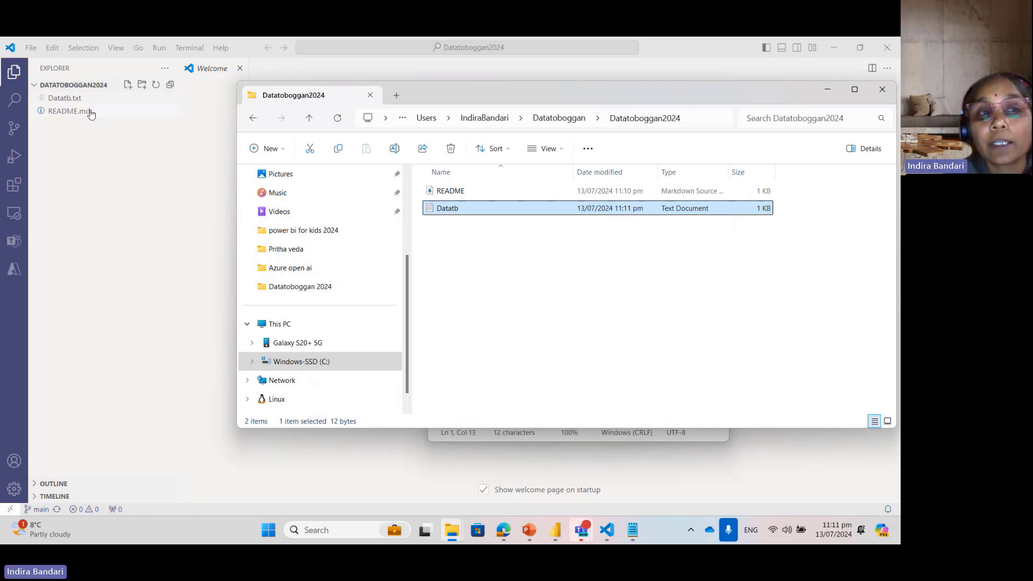
pyautogui.click(150, 190)
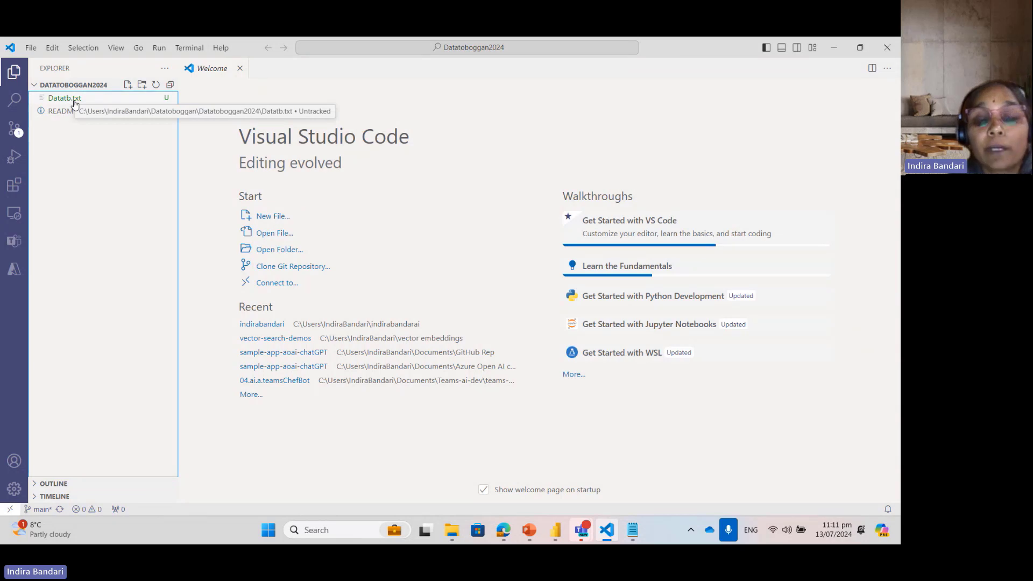
pyautogui.moveTo(503, 530)
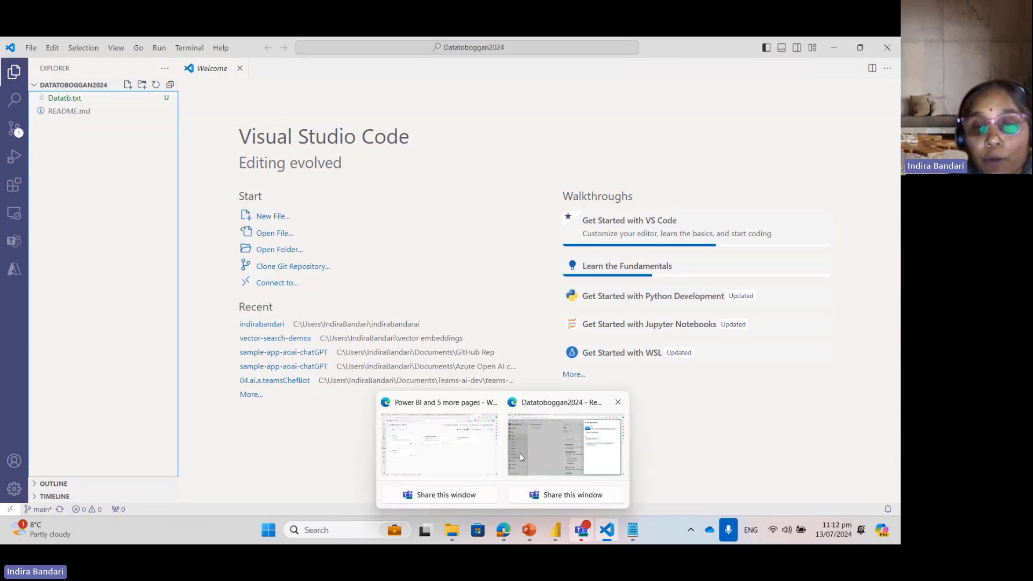
pyautogui.click(519, 429)
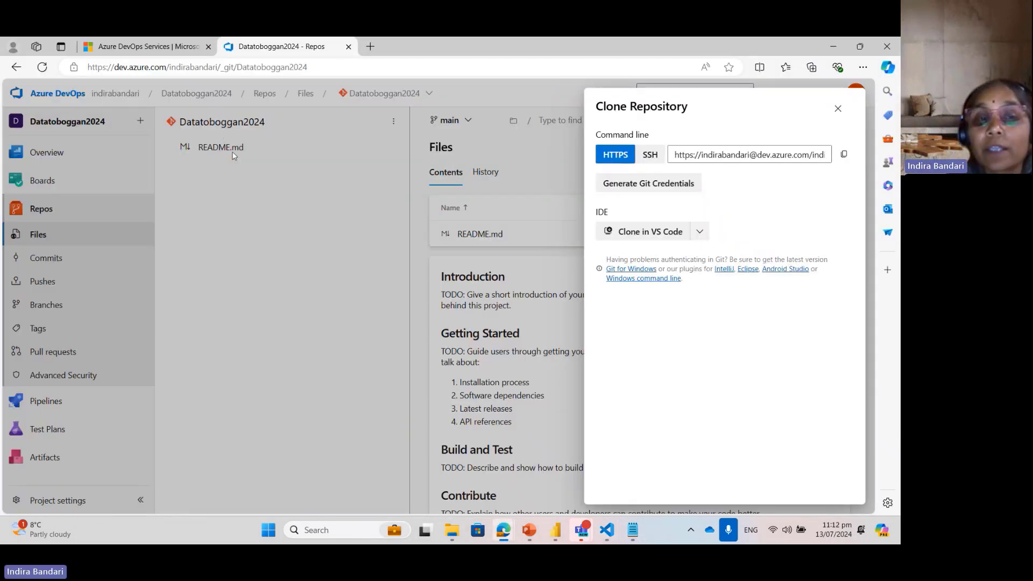
# Step: Close the clone details, switch to VS Code, synchronize the Datatoboggan2024 repository with origin/main and dismiss the periodic git fetch offer
pyautogui.click(837, 108)
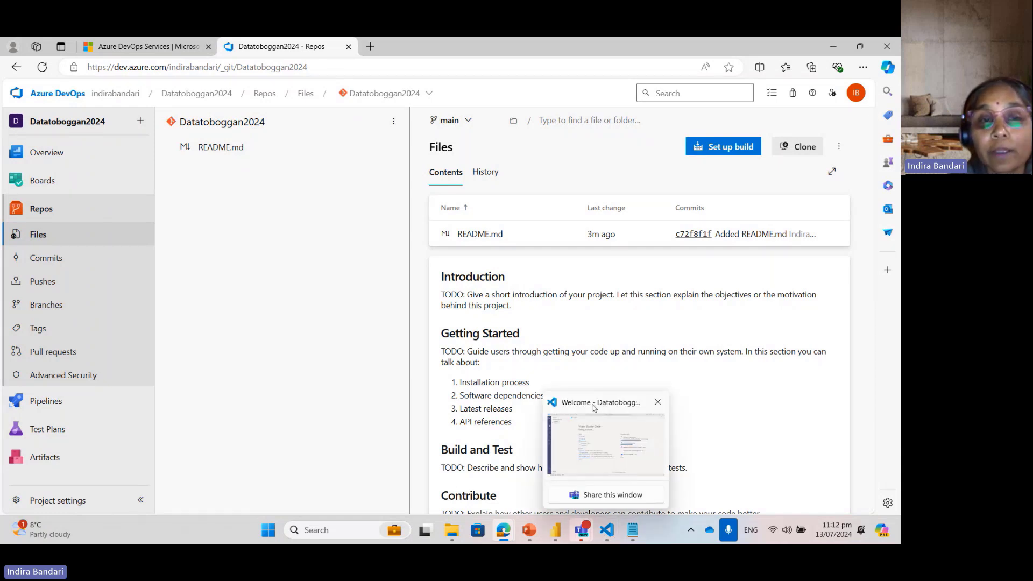
pyautogui.click(595, 409)
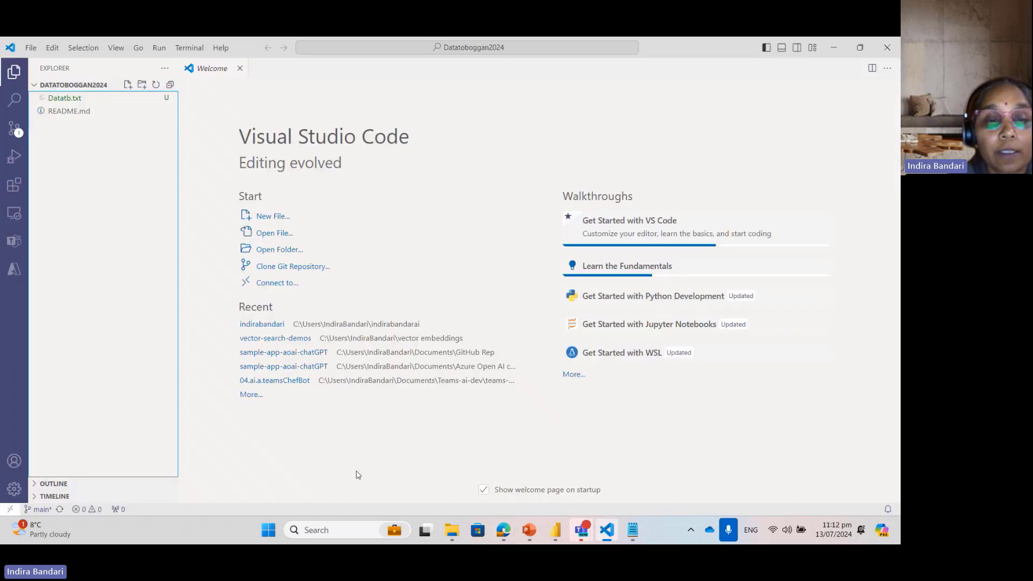
pyautogui.click(59, 510)
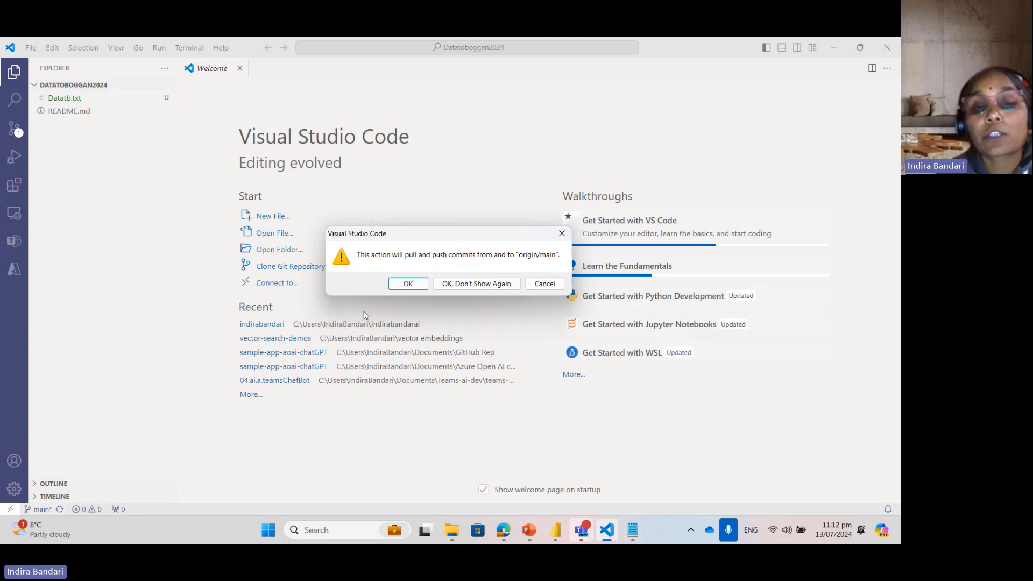
pyautogui.click(403, 286)
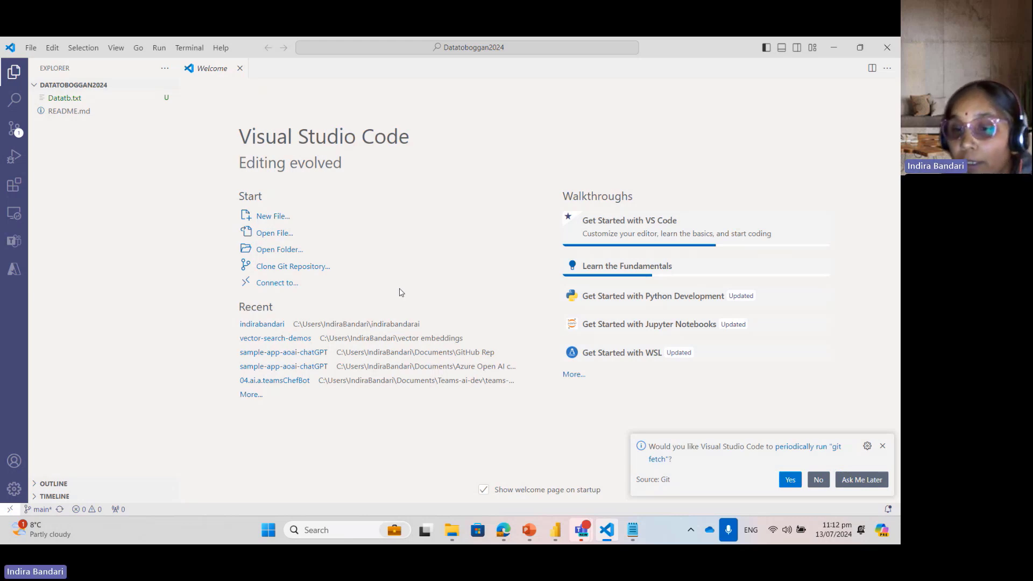
pyautogui.click(882, 446)
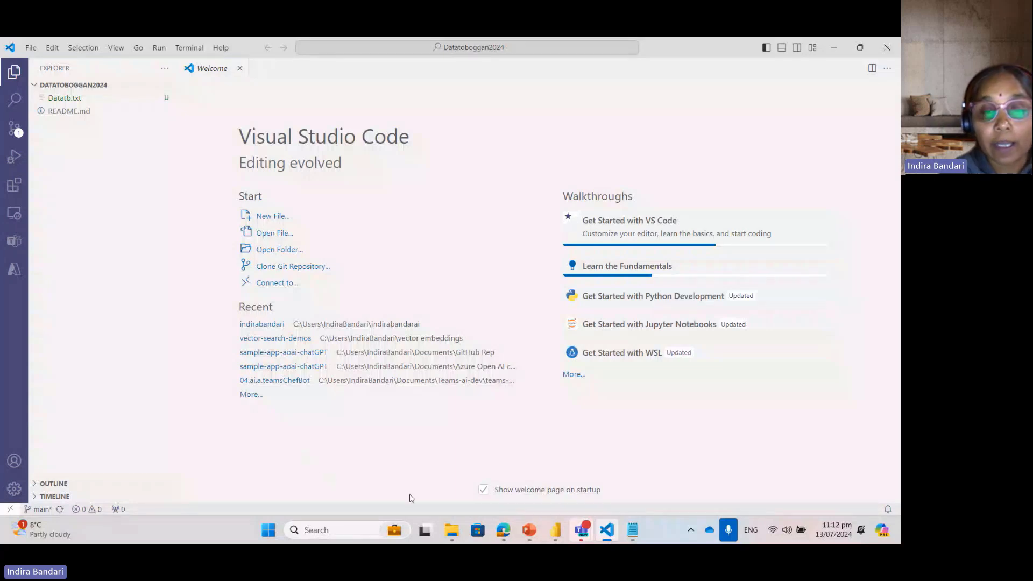
# Step: Switch to the Datatoboggan2024 Repos page in Edge, reload it and check the remote file list for Datatb.txt
pyautogui.moveTo(505, 530)
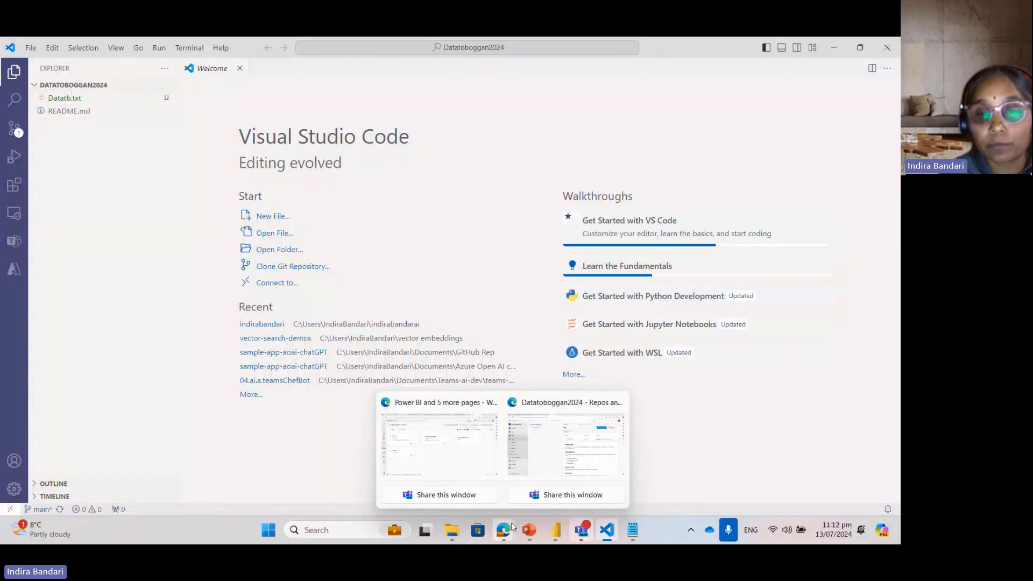
pyautogui.click(527, 410)
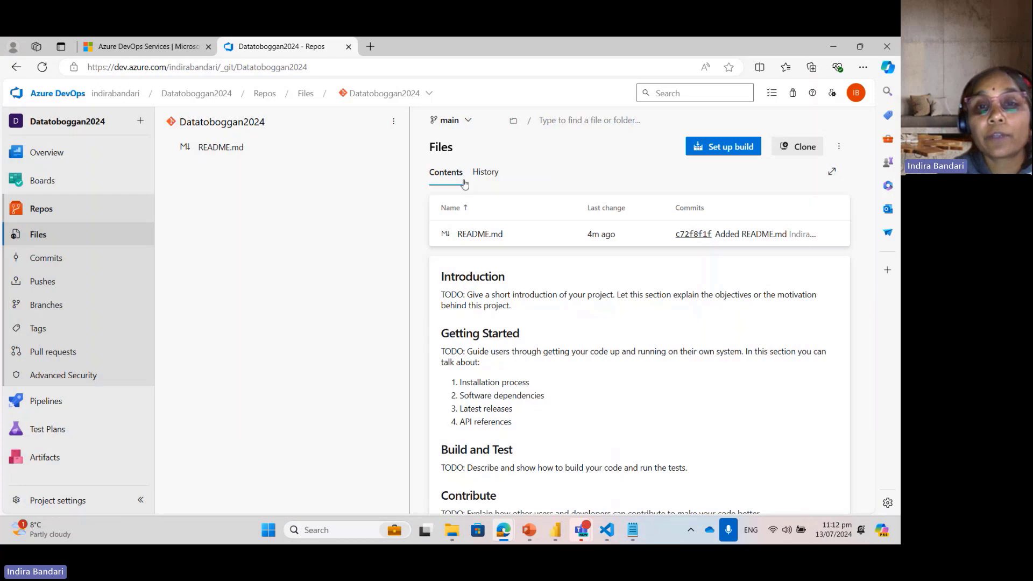
pyautogui.click(440, 68)
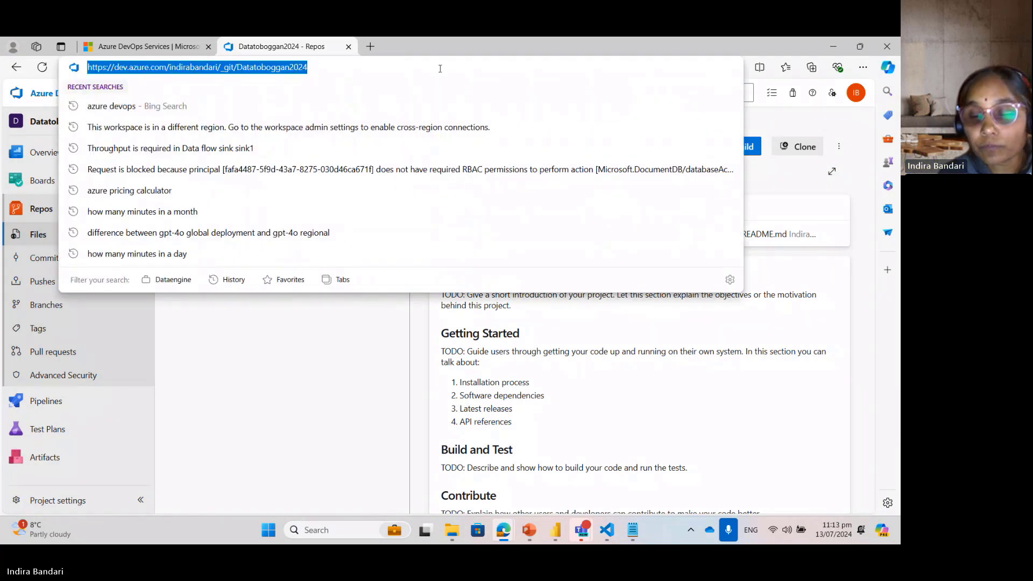
pyautogui.press('Return')
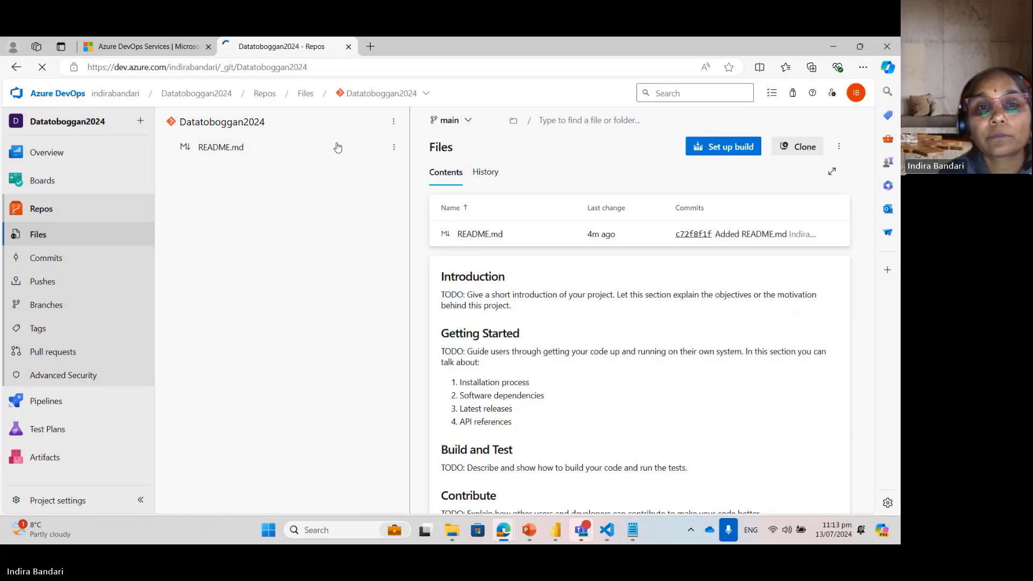
pyautogui.click(394, 147)
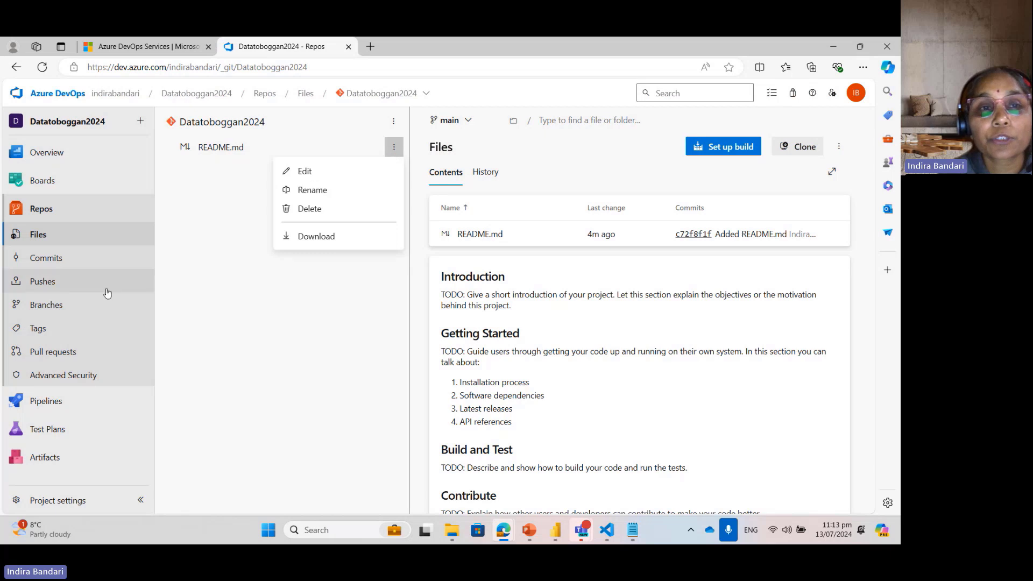
pyautogui.click(194, 273)
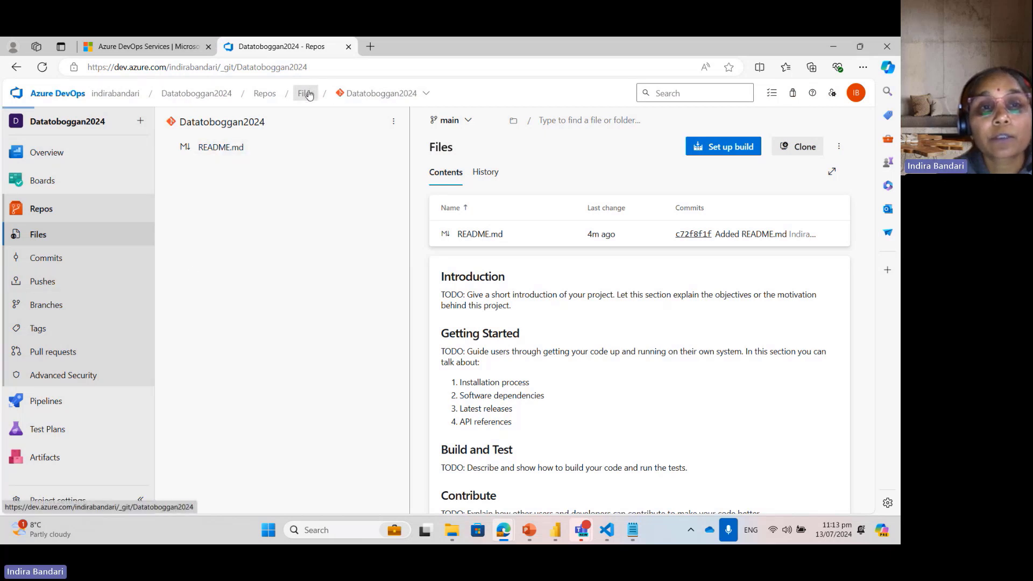
pyautogui.click(234, 123)
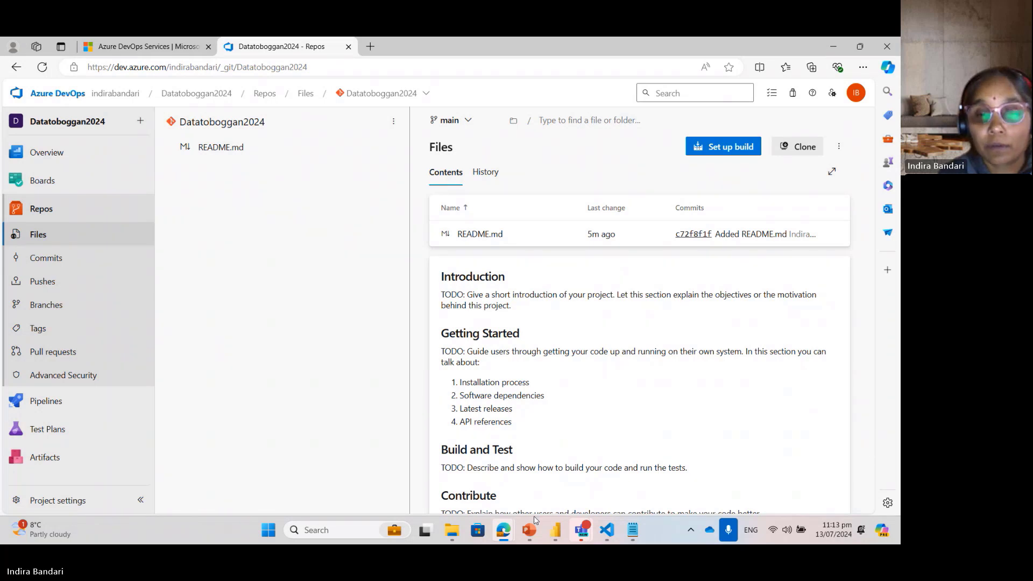
# Step: Switch to VS Code and commit Datatb.txt with the message "Added a text file", staging all changes directly
pyautogui.moveTo(503, 530)
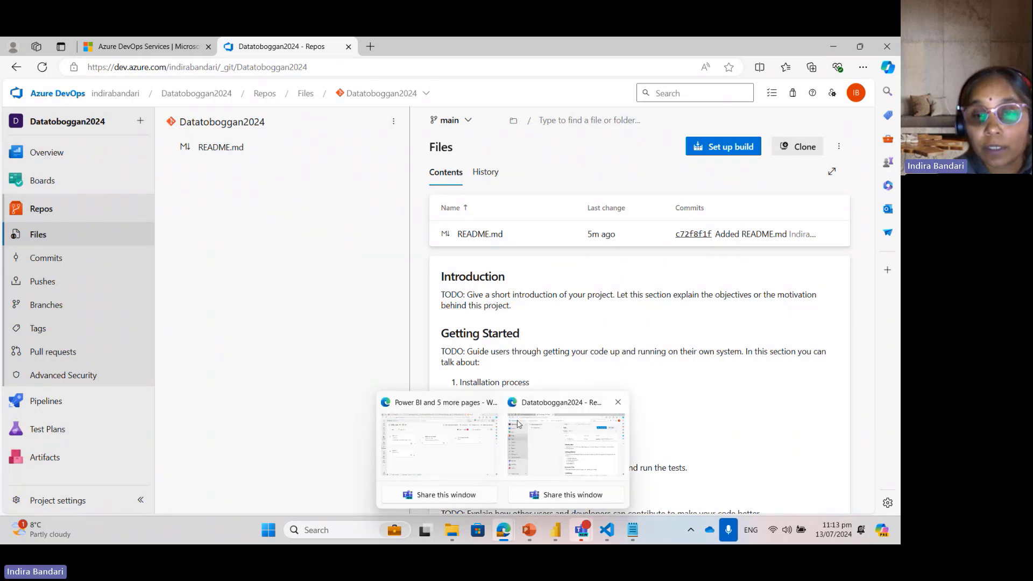
pyautogui.click(608, 532)
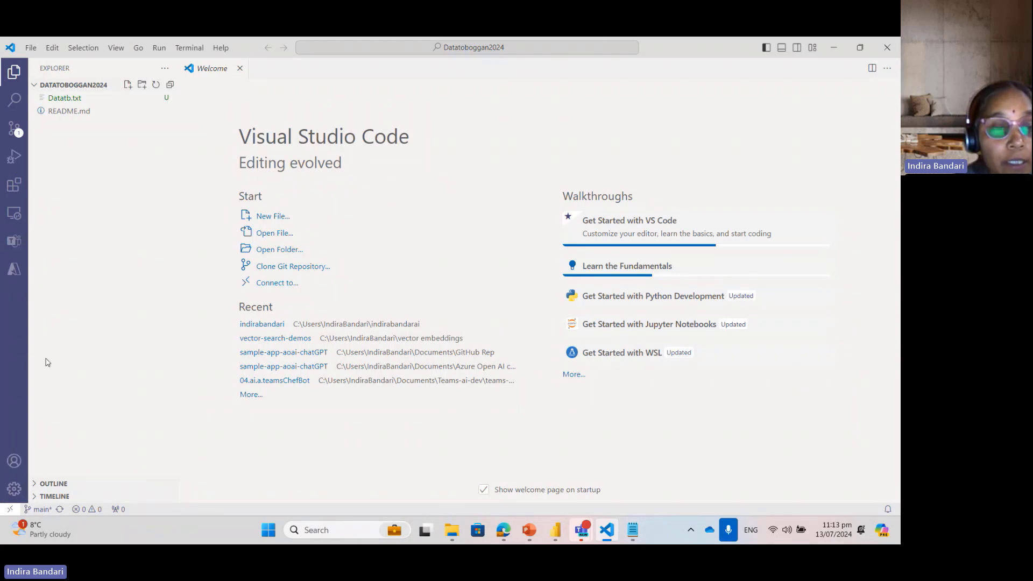
pyautogui.click(16, 132)
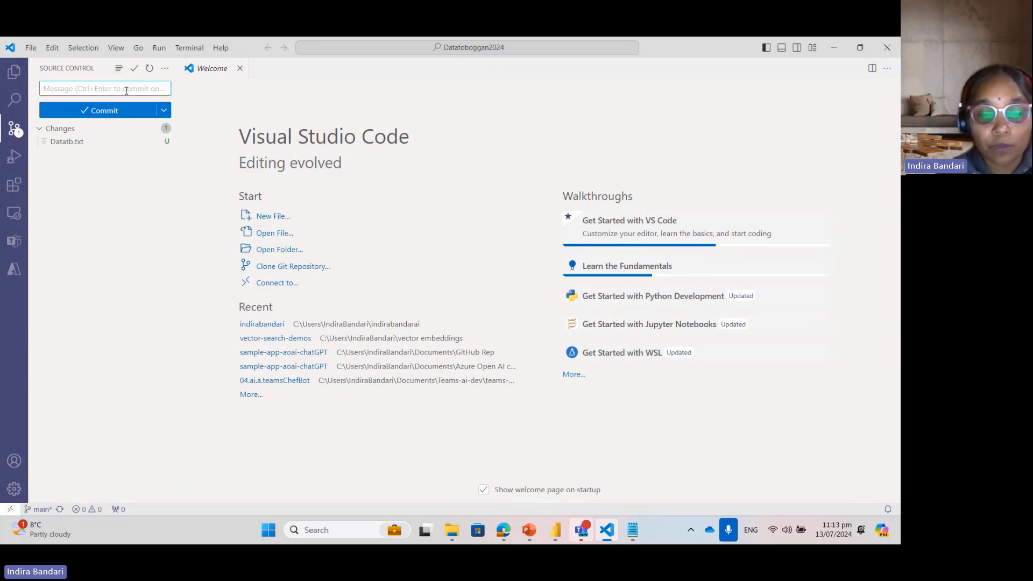
pyautogui.write('Added')
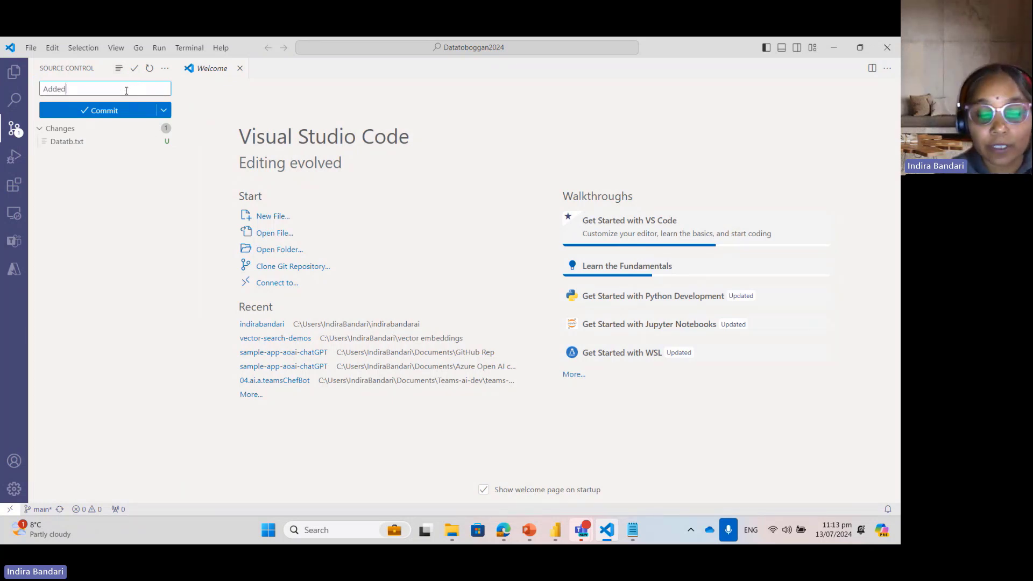
pyautogui.write(' a text')
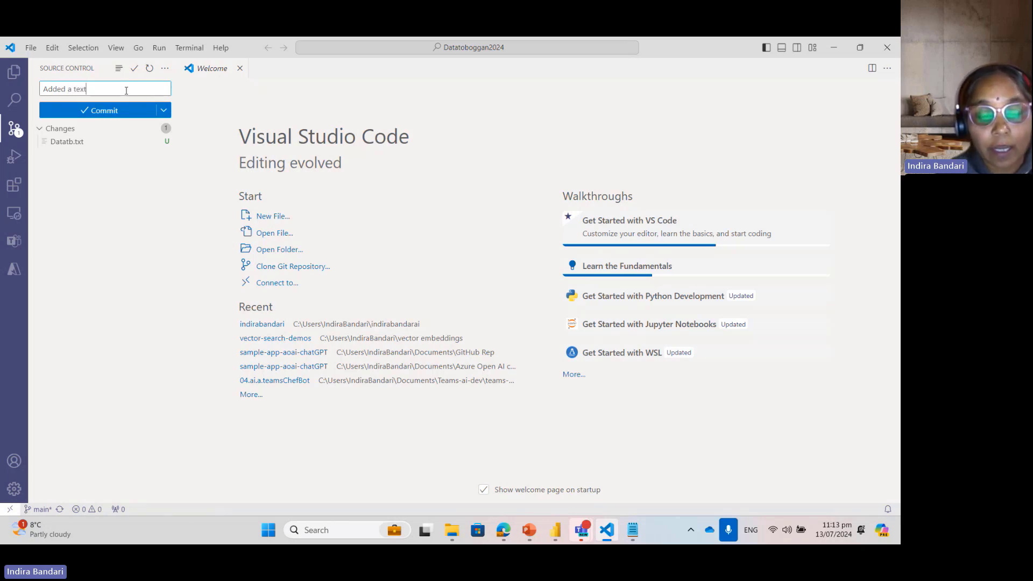
pyautogui.write(' file')
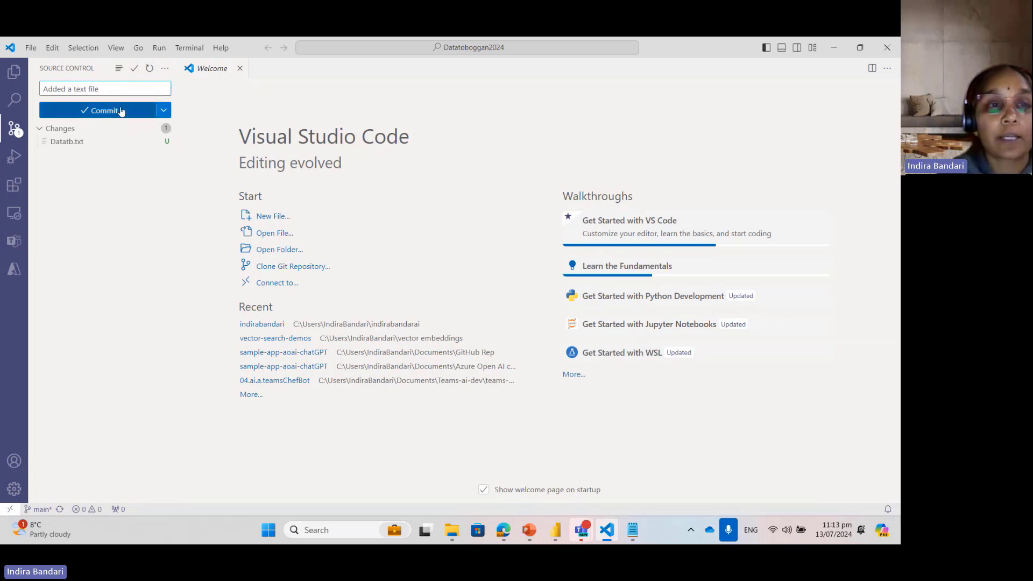
pyautogui.click(120, 112)
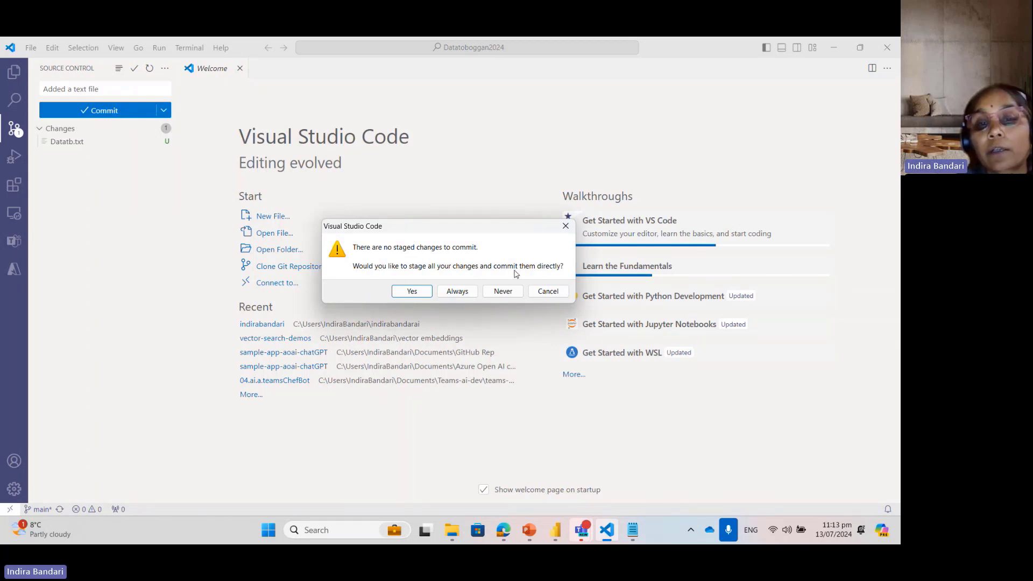
pyautogui.click(420, 292)
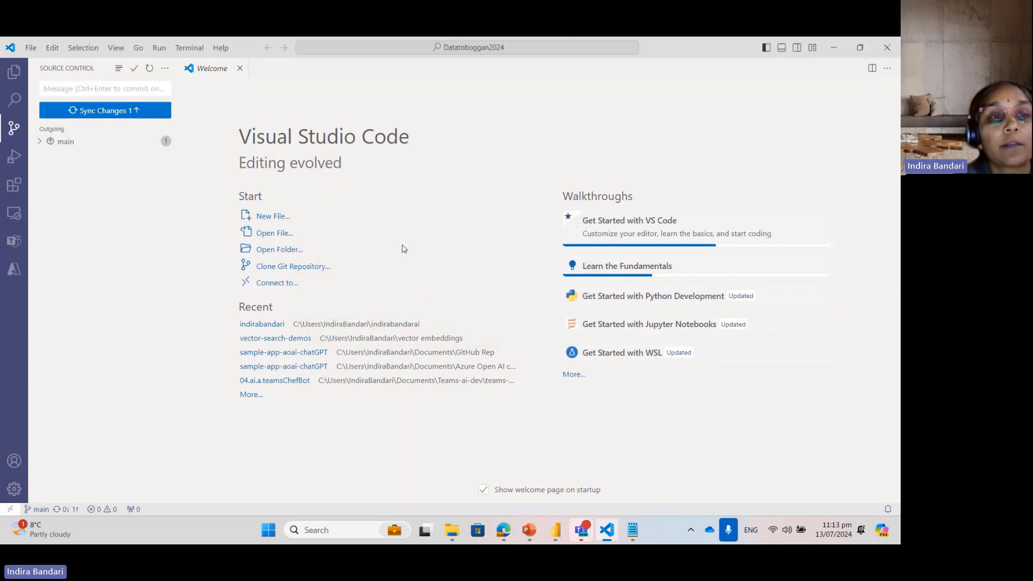
# Step: Enter "added text file" as the source control message and sync the outgoing commit with origin/main
pyautogui.click(98, 89)
pyautogui.write('ad')
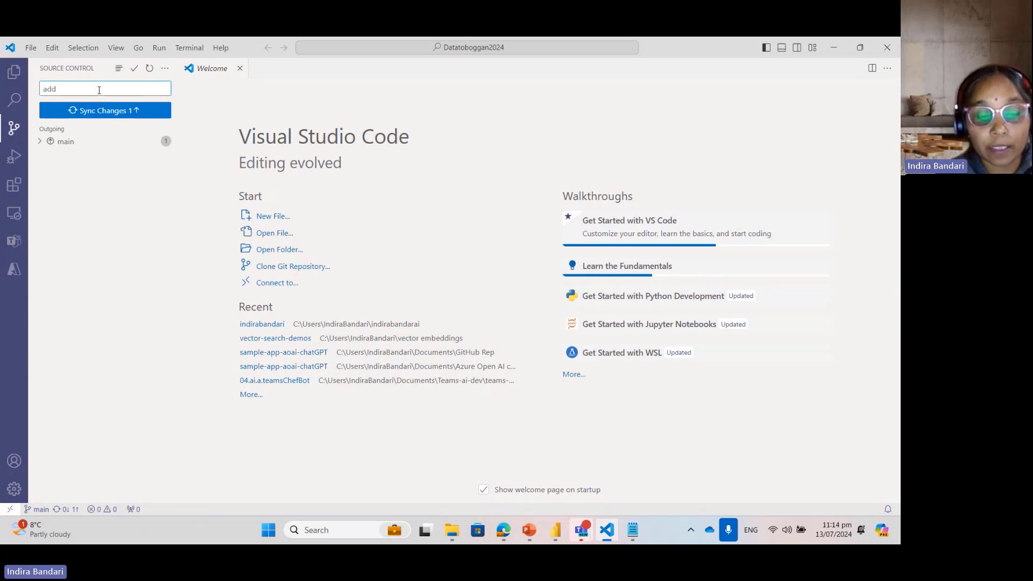
pyautogui.write('d')
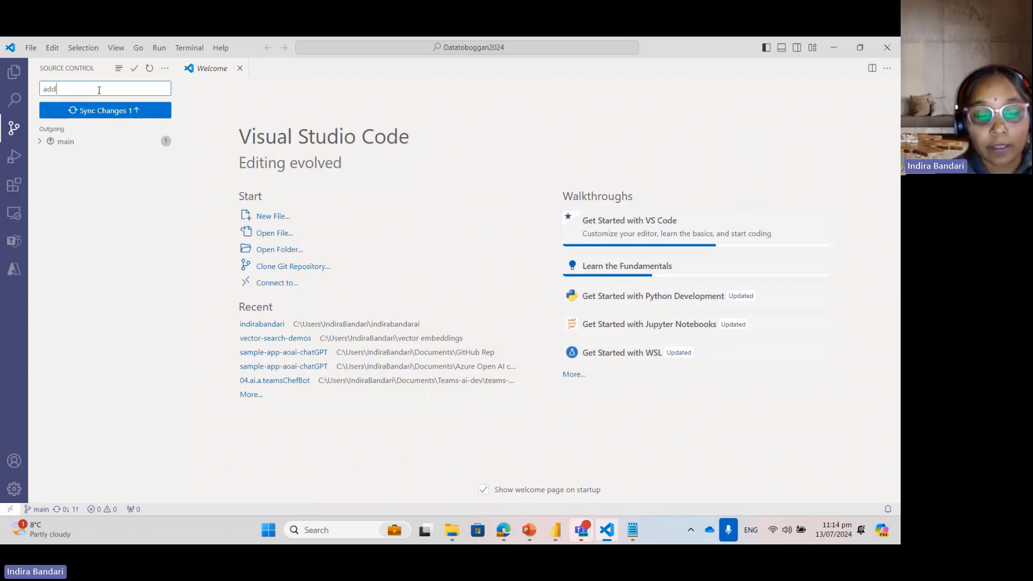
pyautogui.write('ed text f')
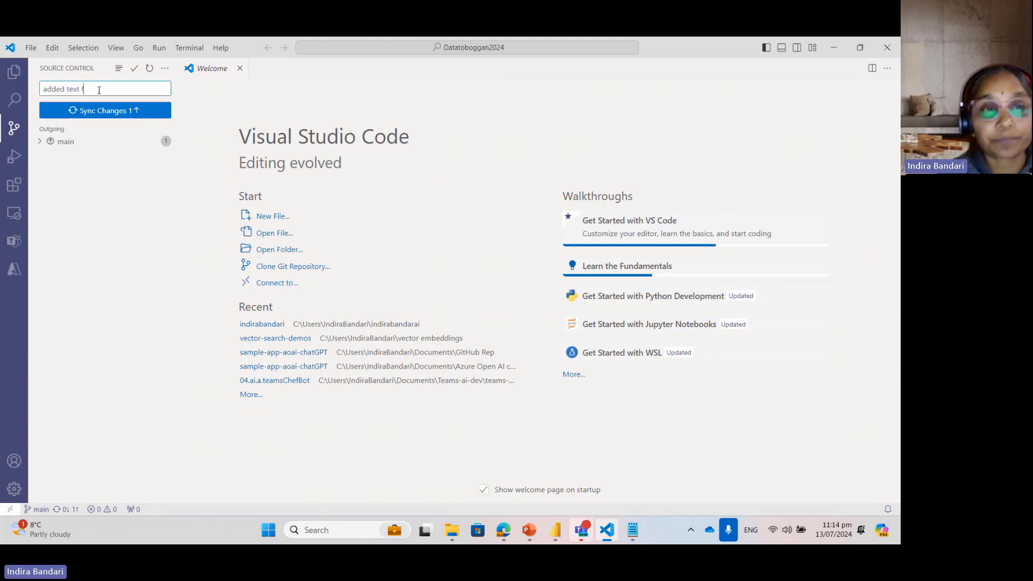
pyautogui.write('ile')
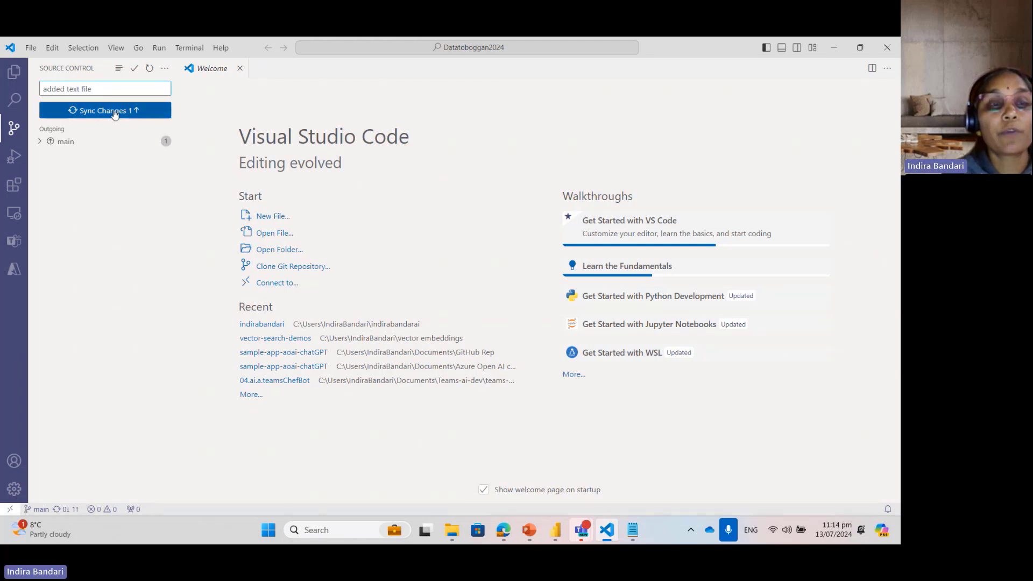
pyautogui.click(115, 110)
pyautogui.click(405, 284)
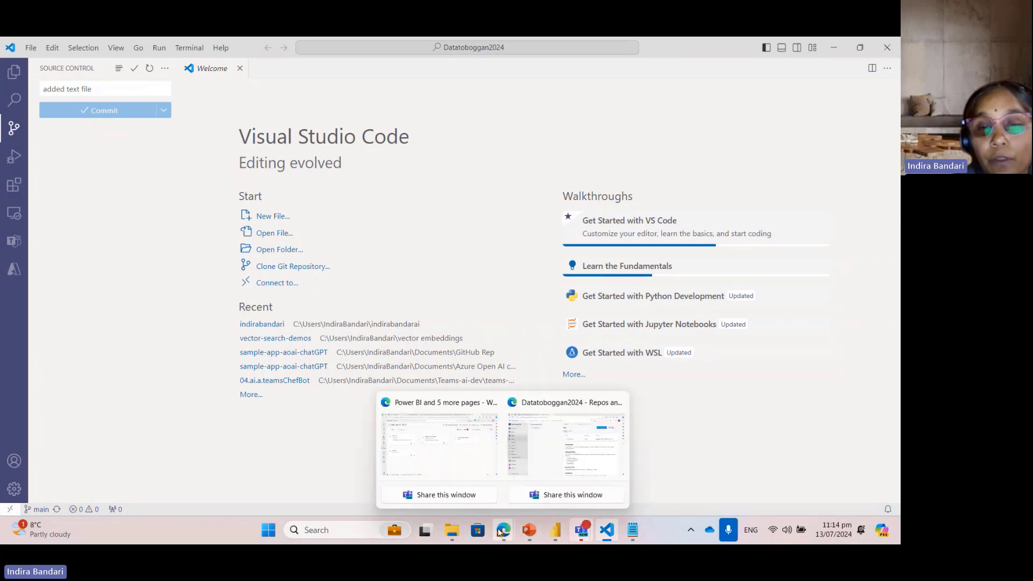
# Step: Switch back to the Datatoboggan2024 Repos page in Edge and reload it to check the files on the main branch
pyautogui.moveTo(504, 530)
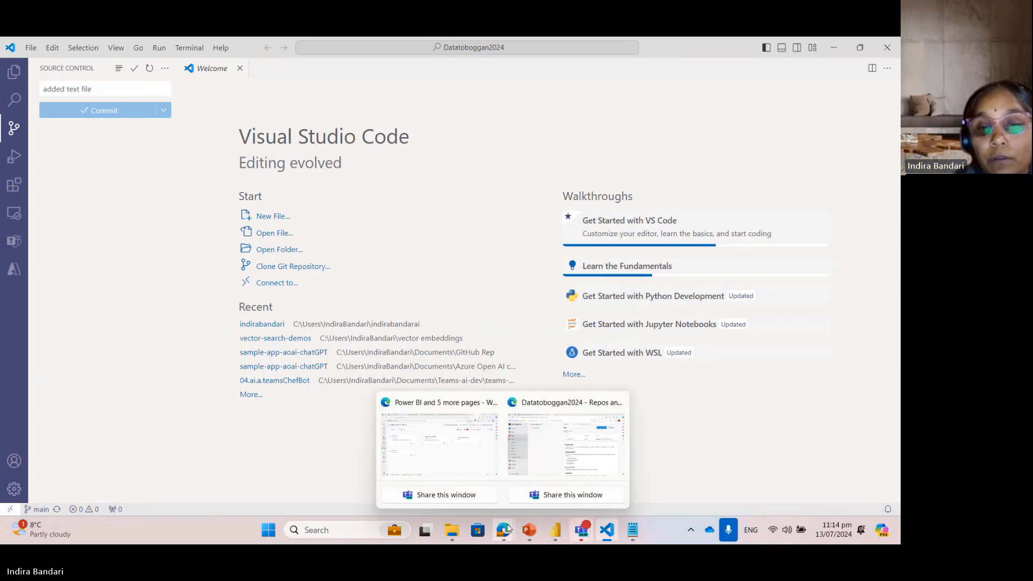
pyautogui.click(550, 463)
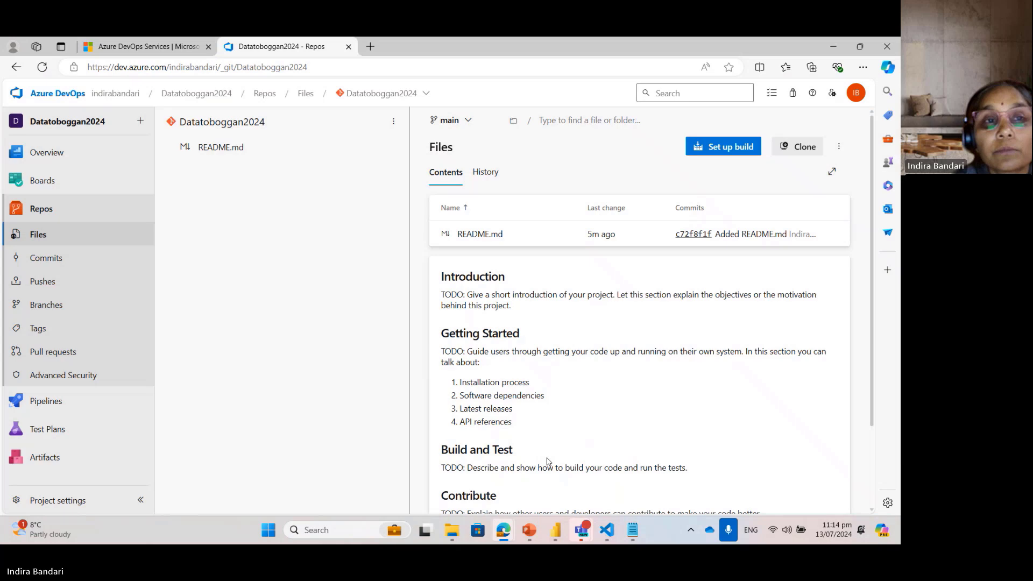
pyautogui.click(387, 72)
pyautogui.press('Return')
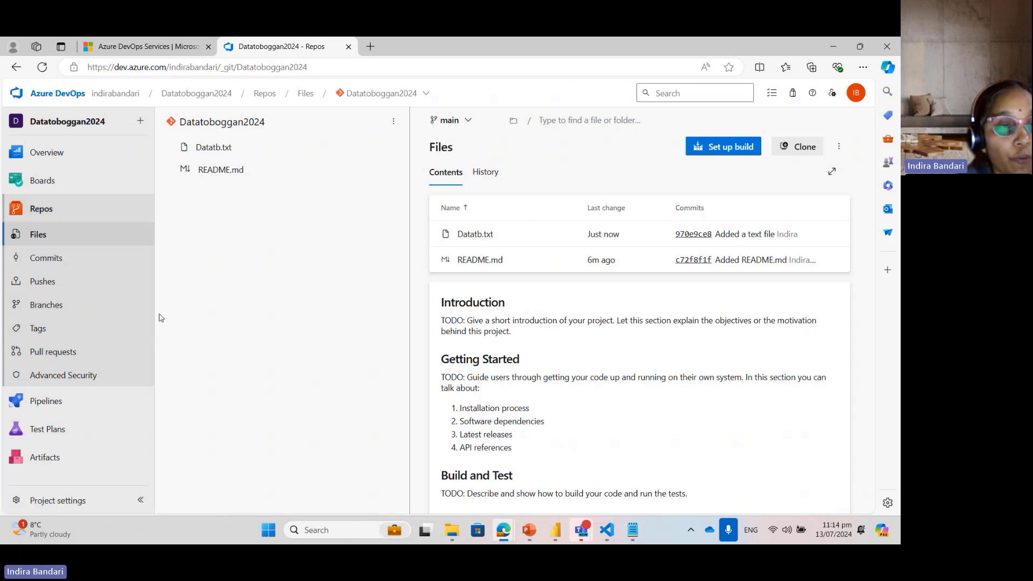
# Step: View the project's Pipelines page and return to the Repos files
pyautogui.moveTo(71, 410)
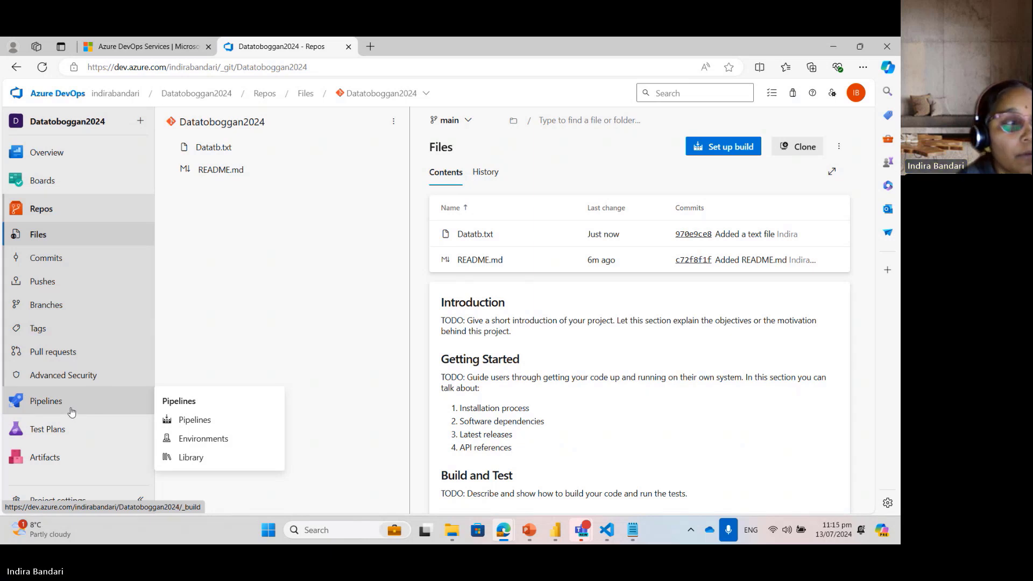
pyautogui.click(71, 412)
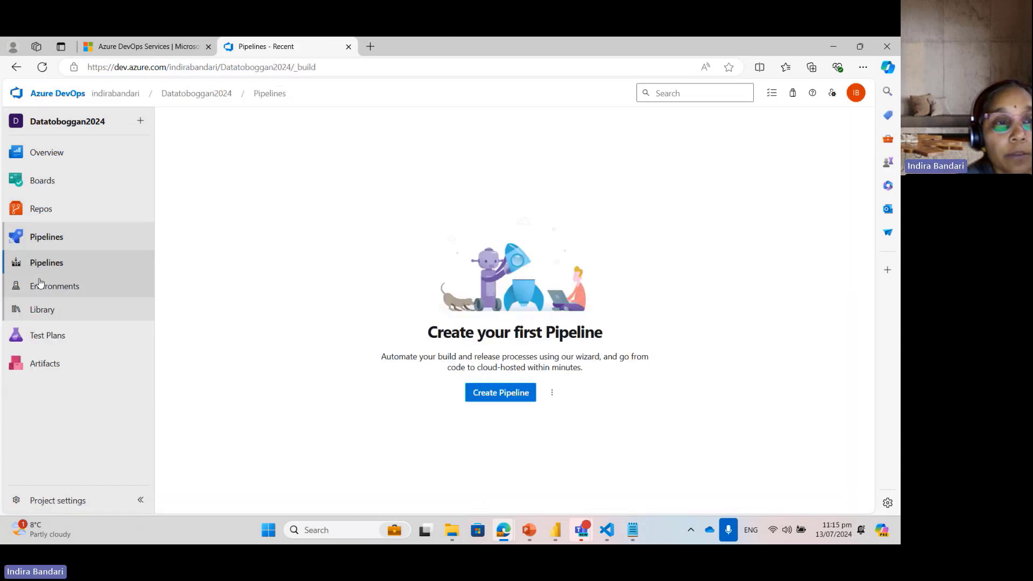
pyautogui.click(43, 215)
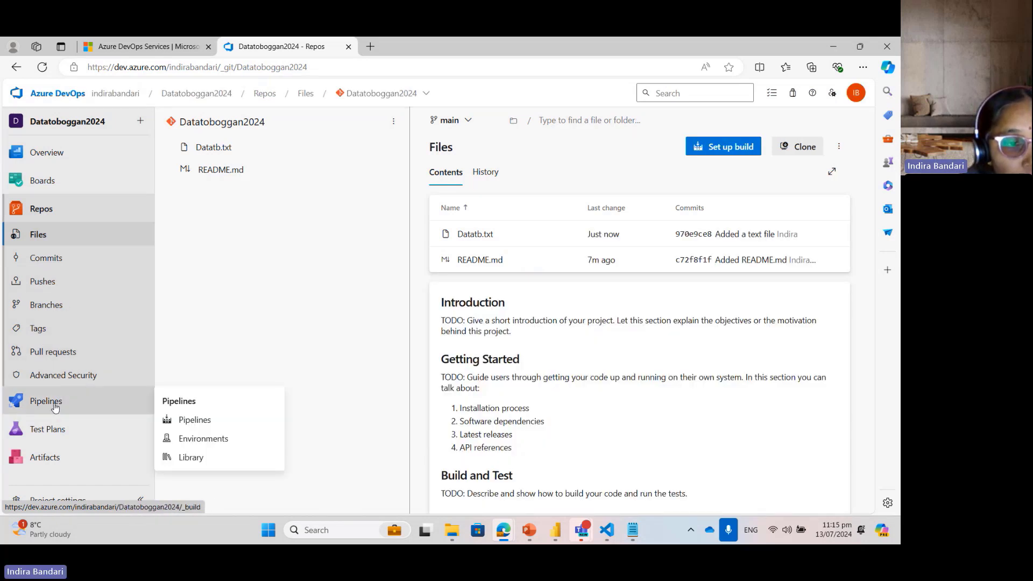
# Step: Open the project settings, review the pipeline retention and general settings, and return to the project details overview
pyautogui.click(77, 501)
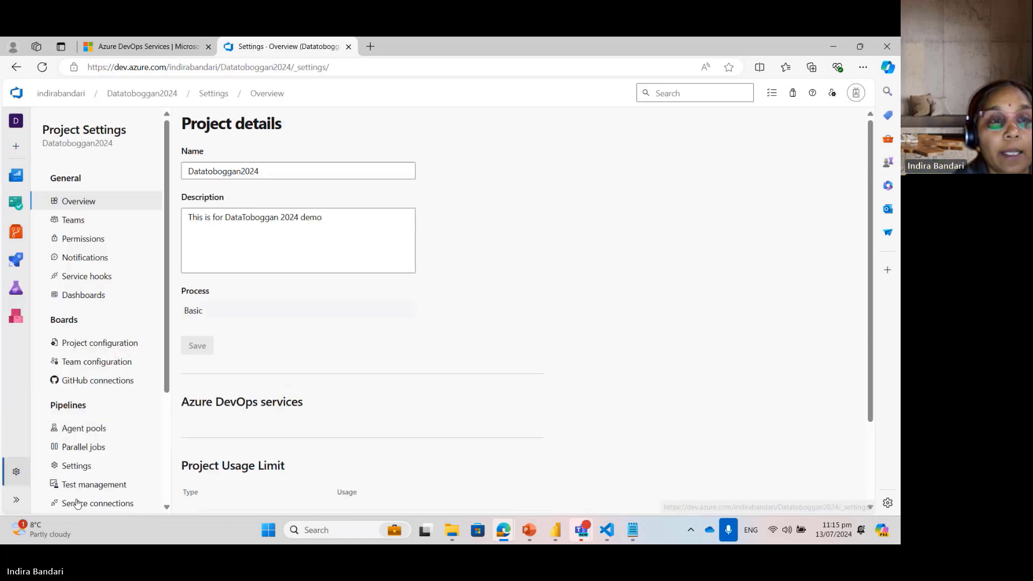
pyautogui.click(77, 466)
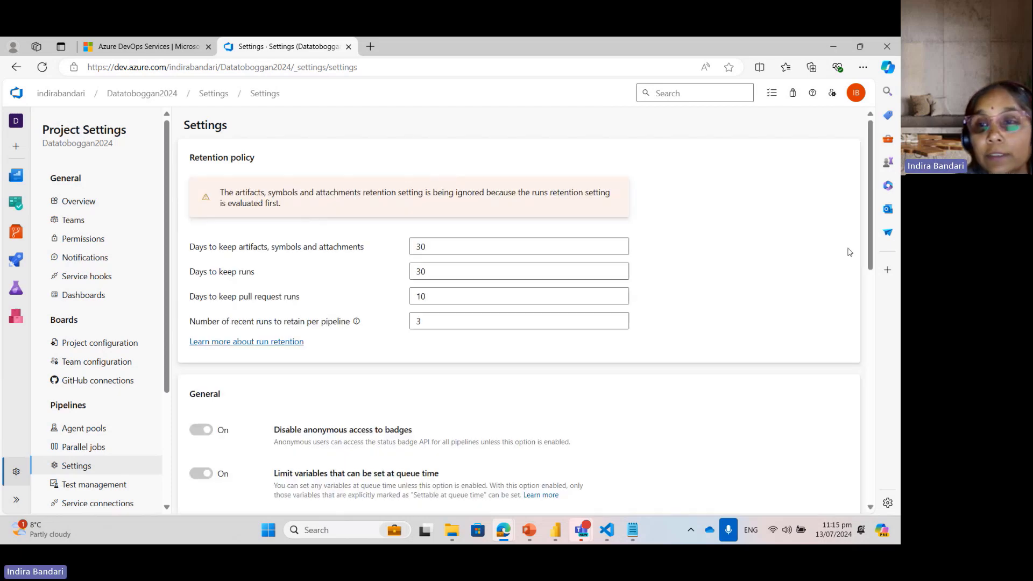
pyautogui.moveTo(870, 215); pyautogui.dragTo(887, 180)
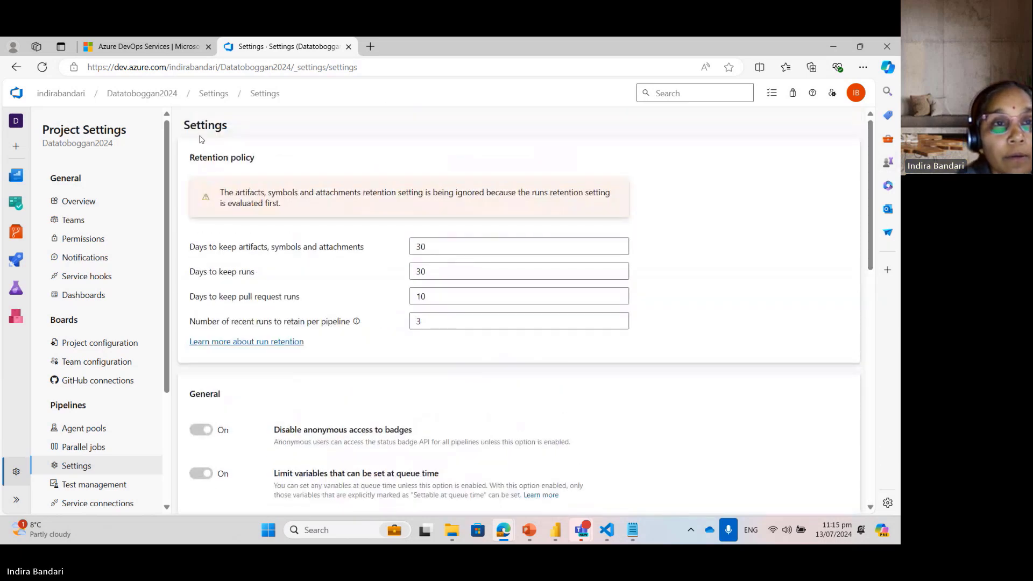
pyautogui.click(224, 96)
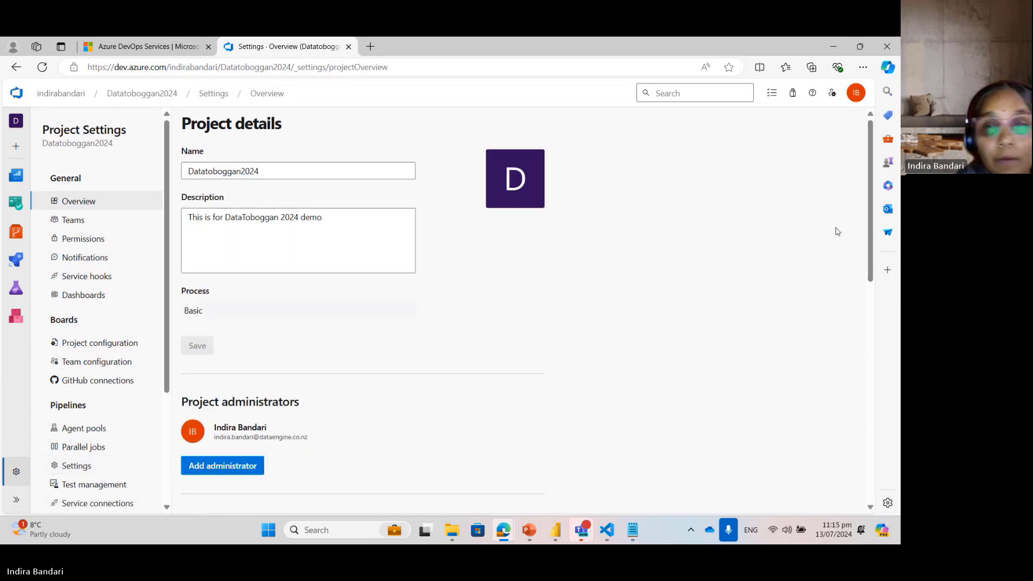
# Step: Review the project overview's services and usage limits, and examine the repository and branch policies for all repositories
pyautogui.moveTo(867, 174); pyautogui.dragTo(894, 368)
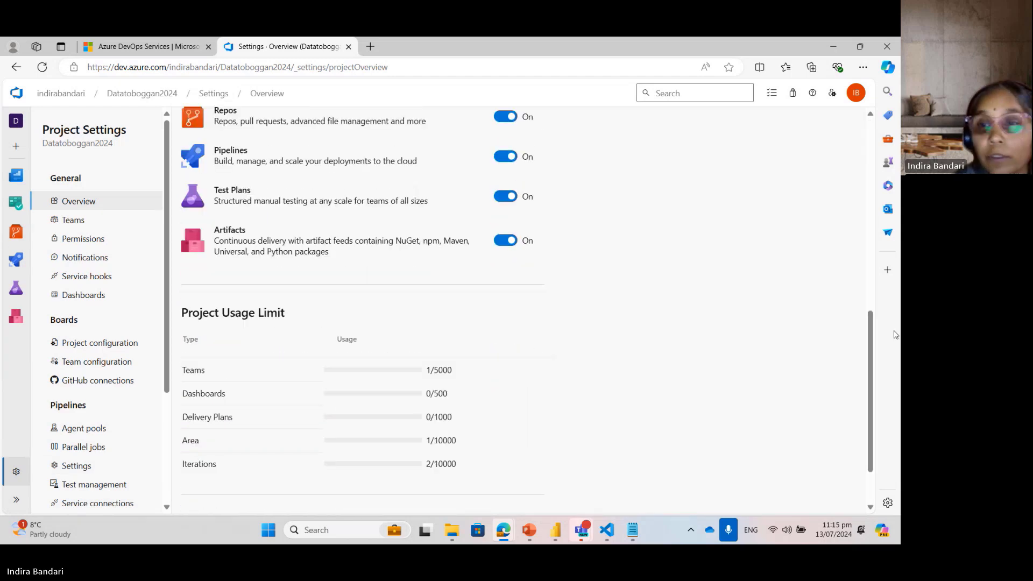
pyautogui.moveTo(868, 438); pyautogui.dragTo(873, 471)
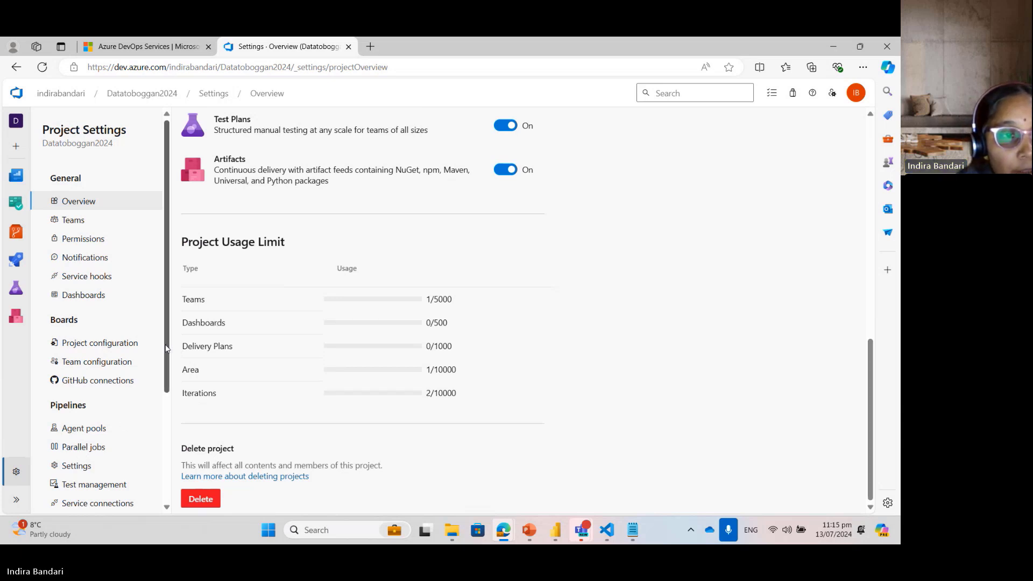
pyautogui.moveTo(166, 348); pyautogui.dragTo(171, 419)
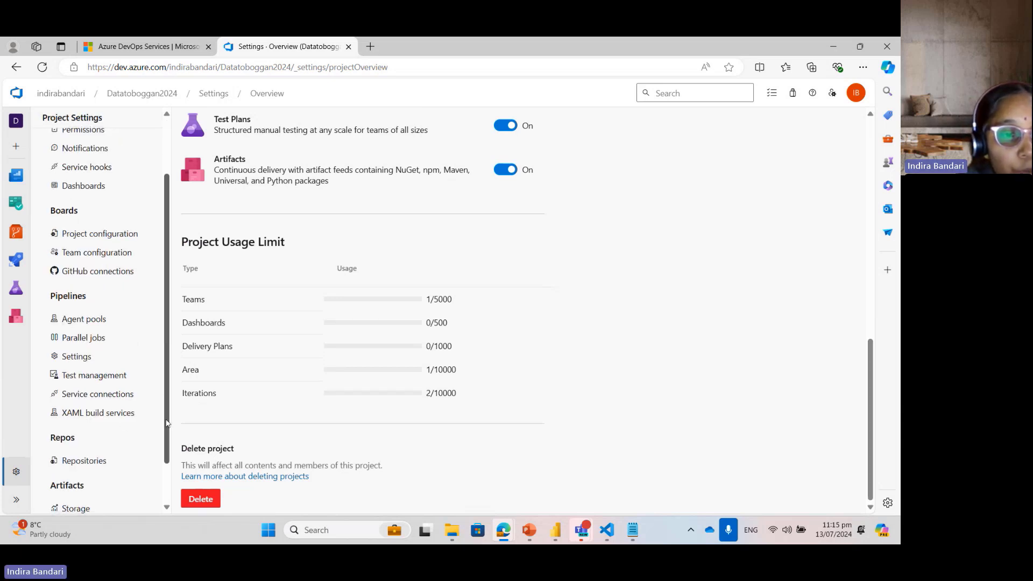
pyautogui.click(104, 461)
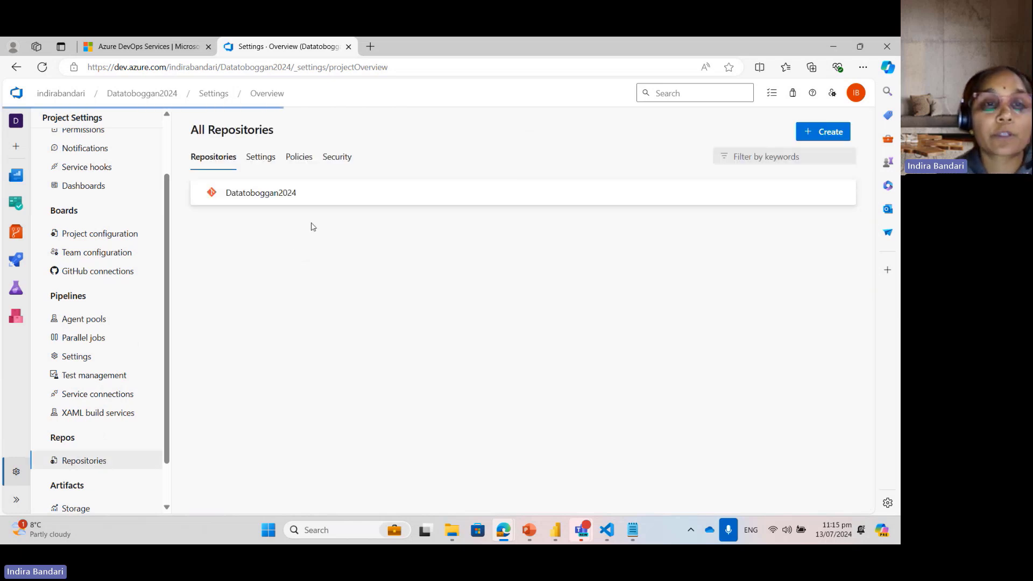
pyautogui.click(261, 157)
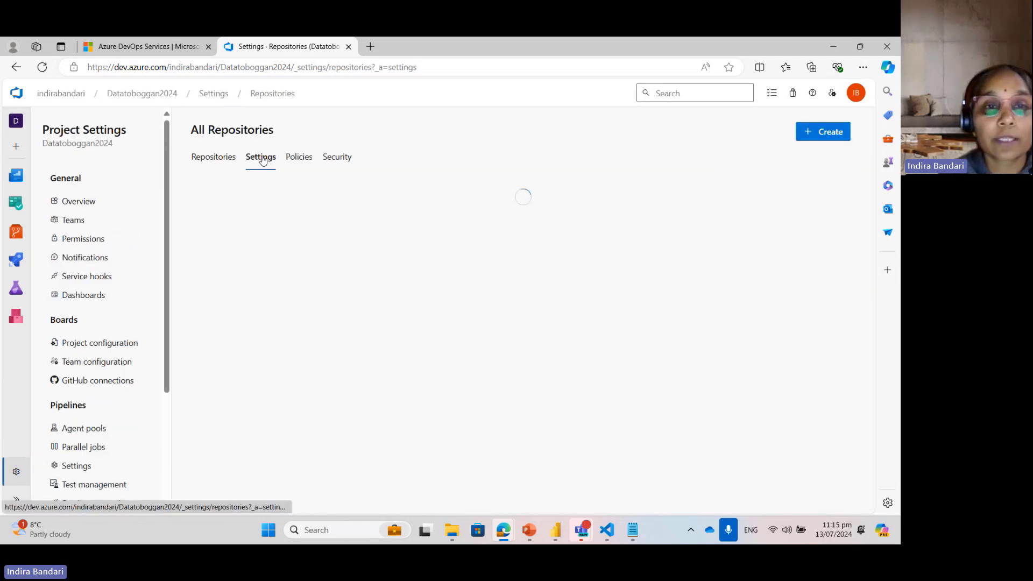
pyautogui.click(295, 158)
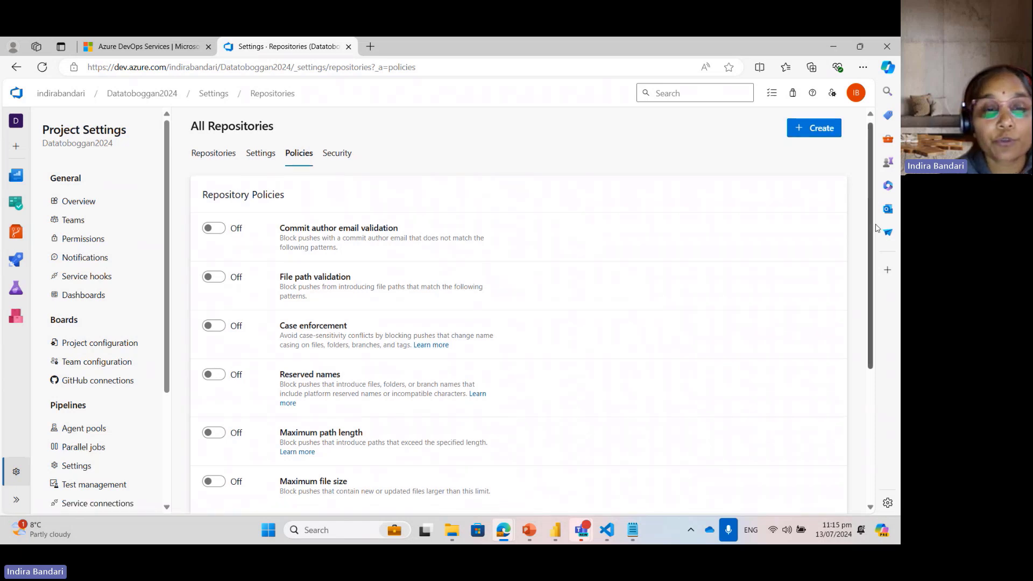
pyautogui.scroll(-5, 870, 349)
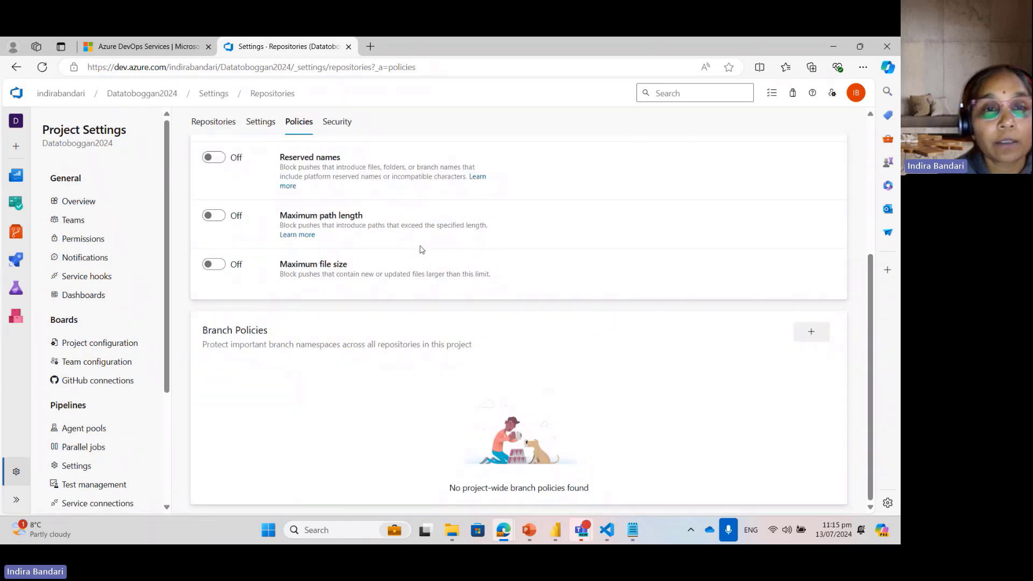
# Step: Examine the Advanced Security options and the general settings that apply to all repositories
pyautogui.click(260, 121)
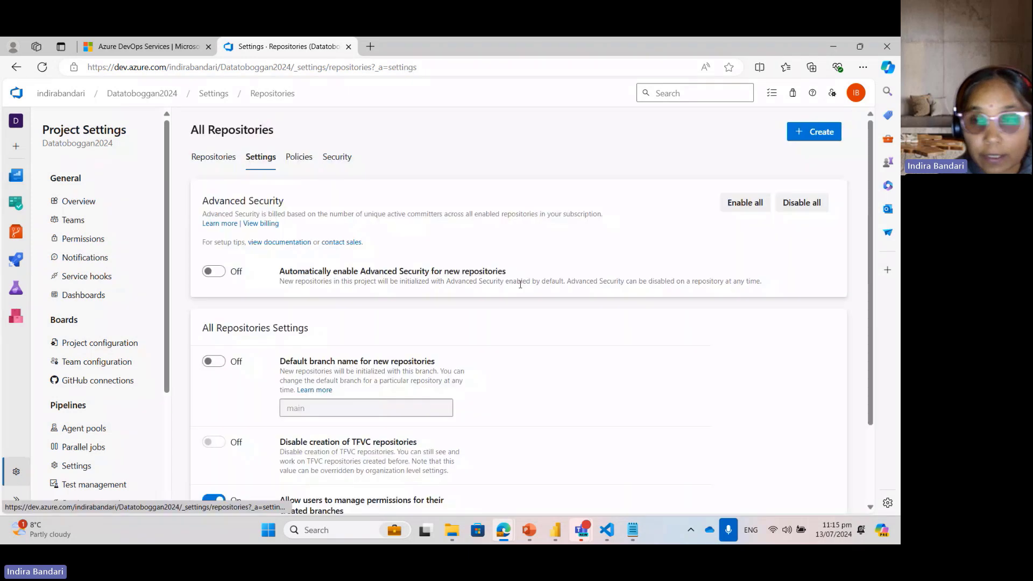
pyautogui.scroll(-2, 870, 416)
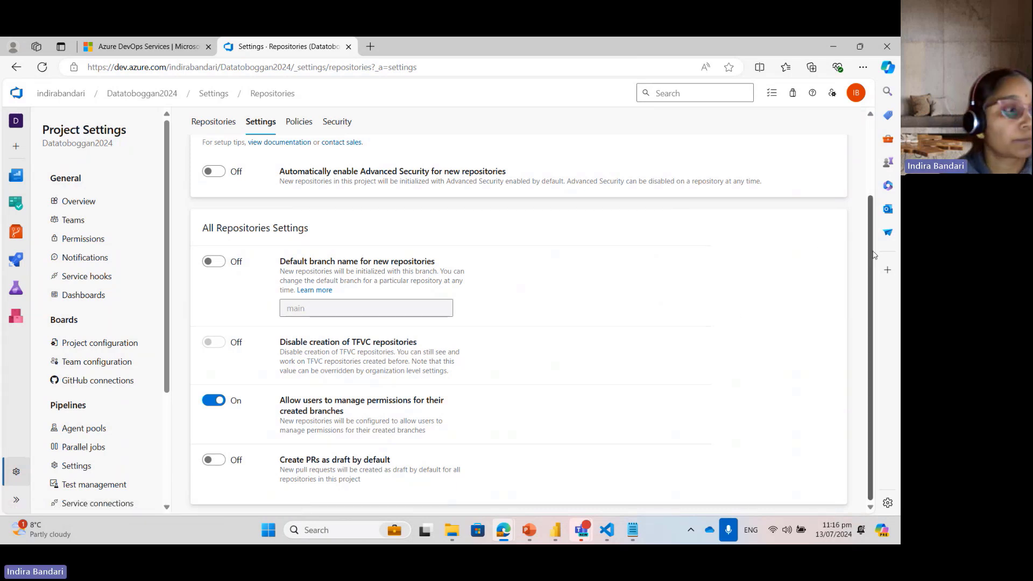
pyautogui.moveTo(872, 255); pyautogui.dragTo(871, 178)
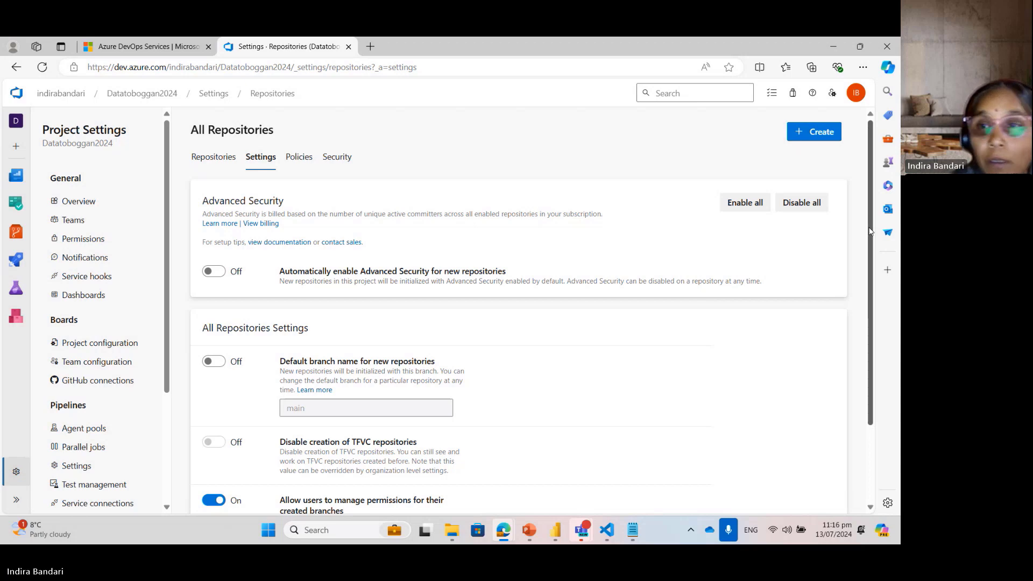
pyautogui.scroll(-3, 872, 228)
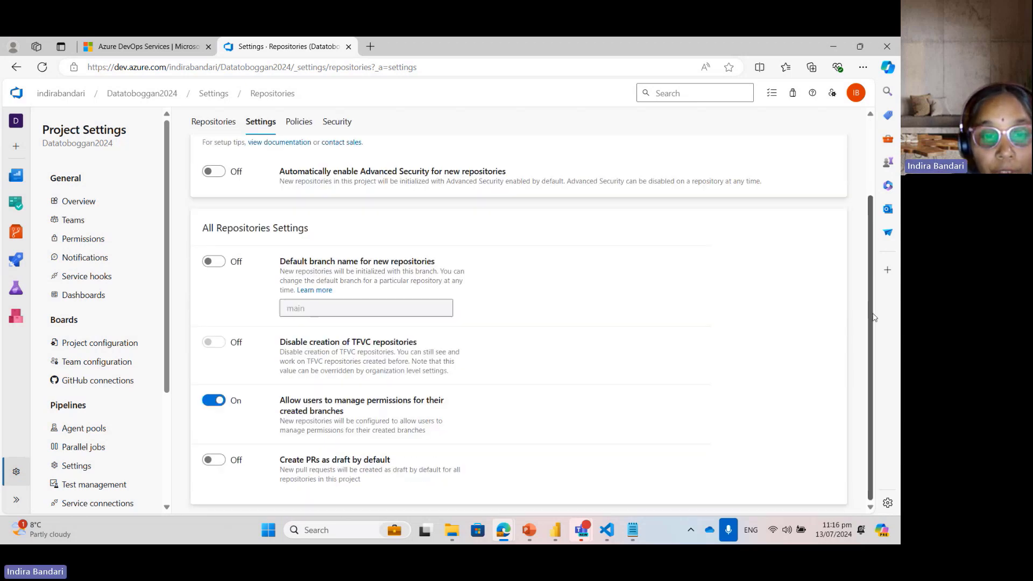
pyautogui.scroll(3, 872, 323)
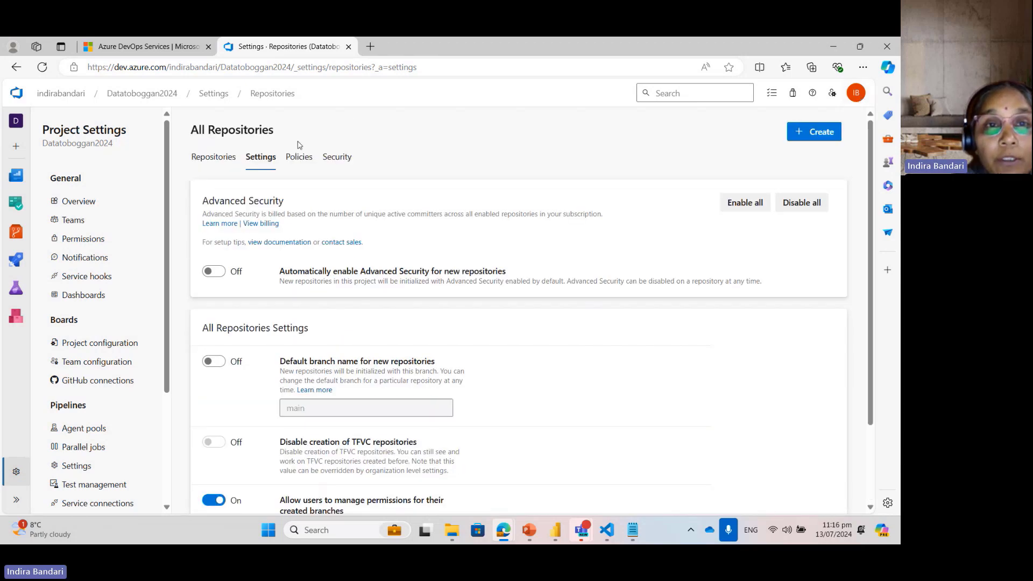
# Step: Add a project-wide branch protection that protects the default branch of each repository
pyautogui.click(310, 162)
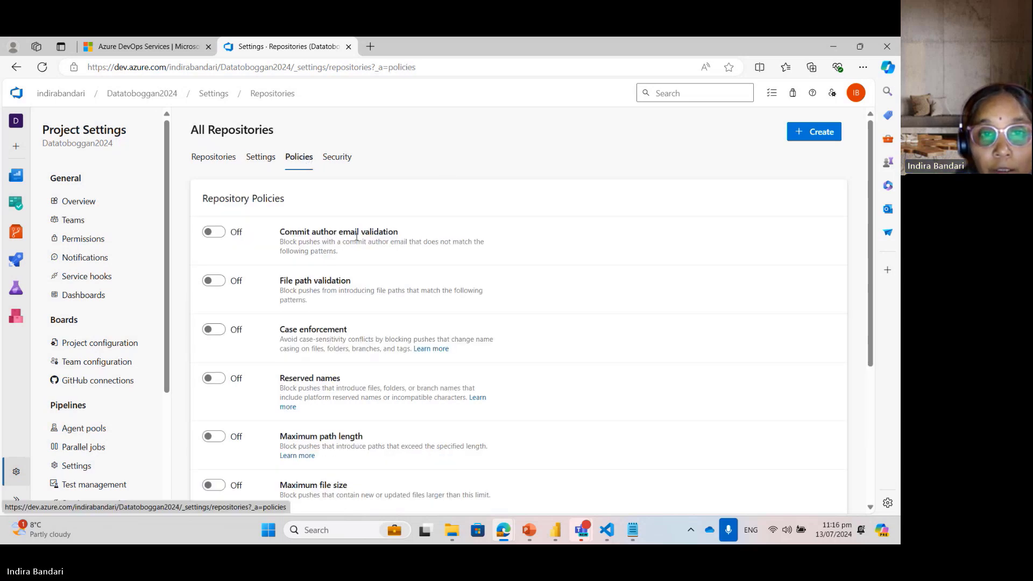
pyautogui.scroll(-5, 864, 212)
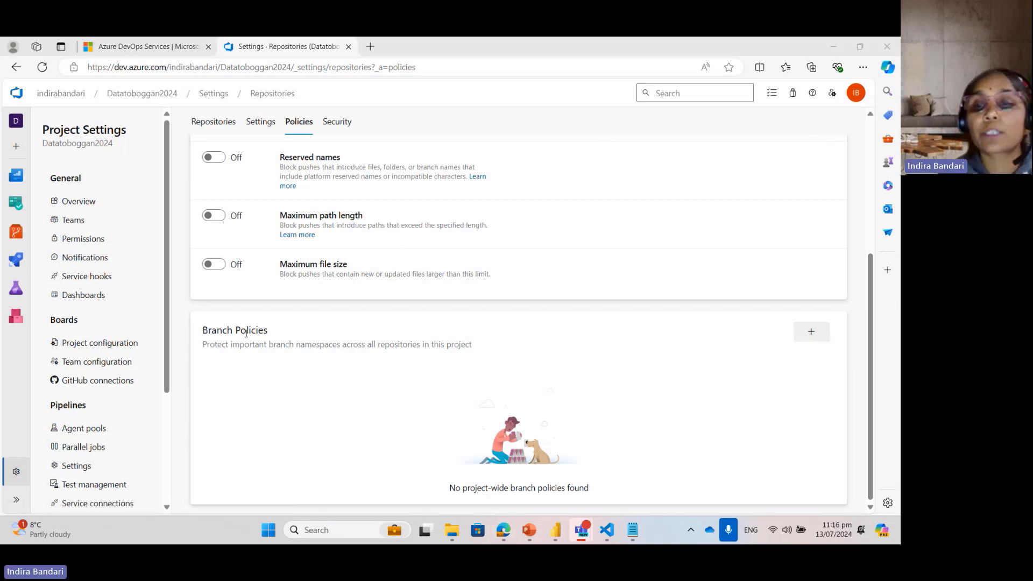
pyautogui.click(811, 333)
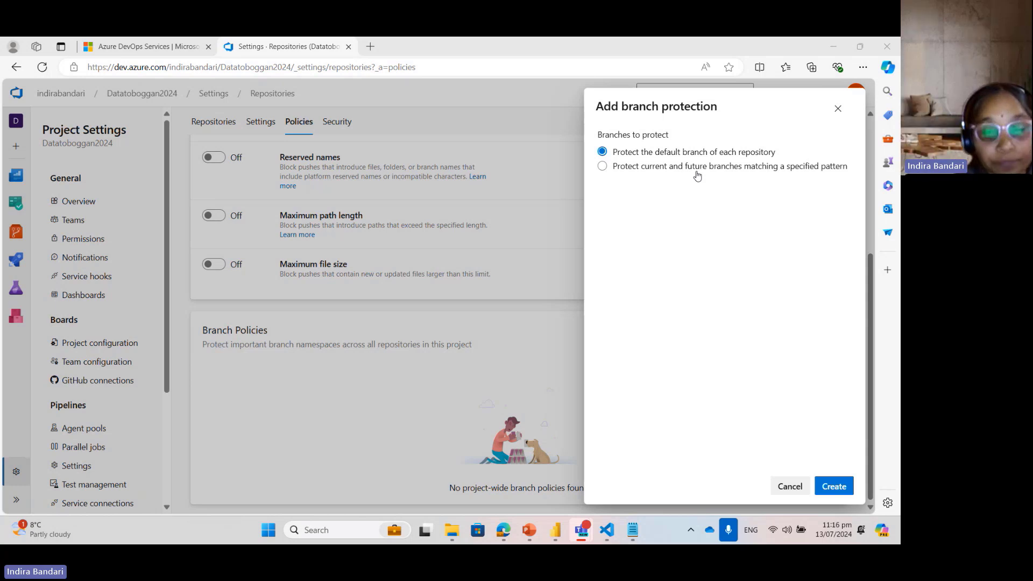
pyautogui.click(834, 487)
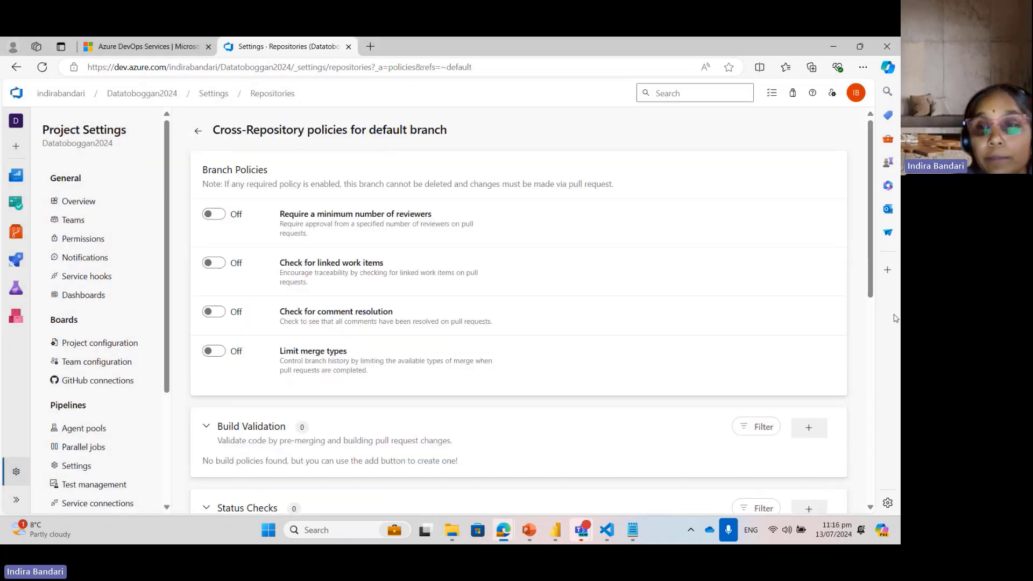
# Step: Add the project administrator as a required, automatically included reviewer for the default branch, allowing requestors to approve their own changes
pyautogui.moveTo(871, 244); pyautogui.dragTo(872, 338)
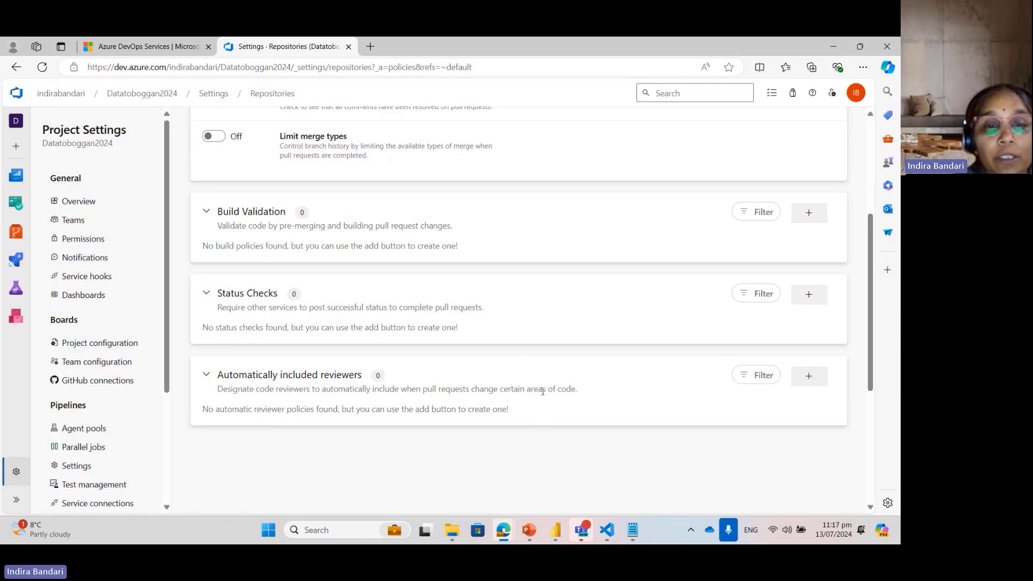
pyautogui.click(809, 376)
pyautogui.click(669, 153)
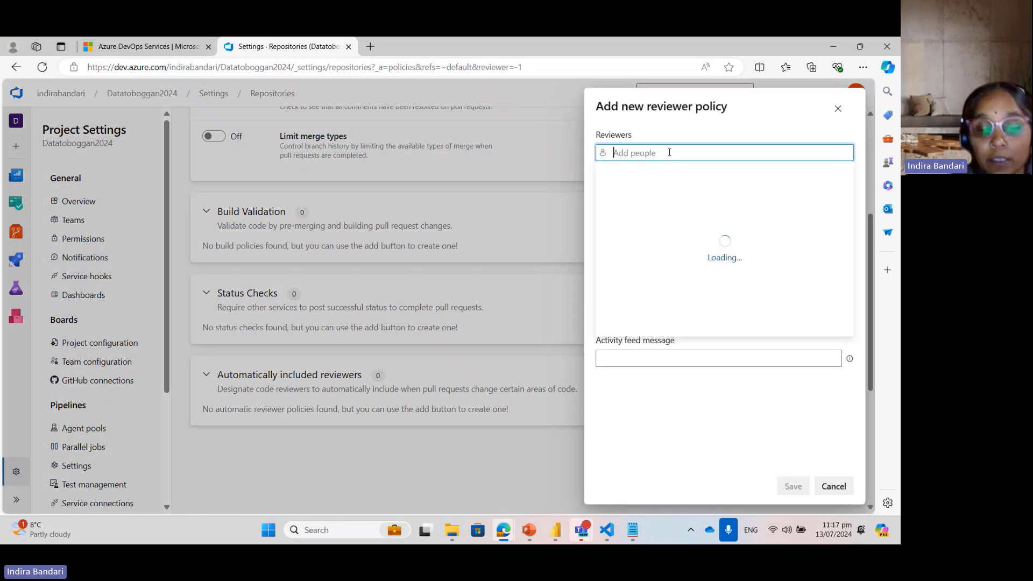
pyautogui.write('indir')
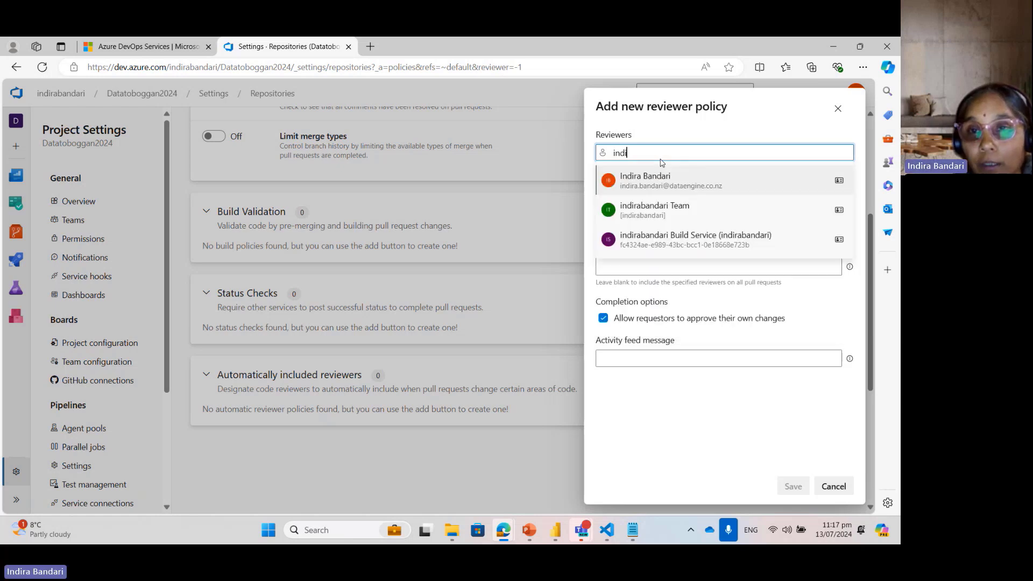
pyautogui.click(666, 181)
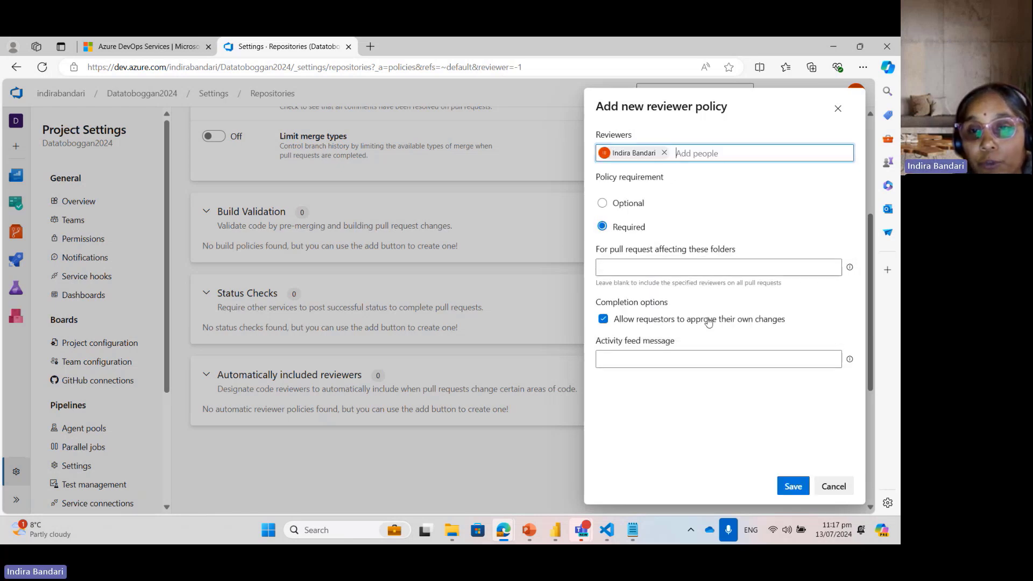
pyautogui.click(794, 485)
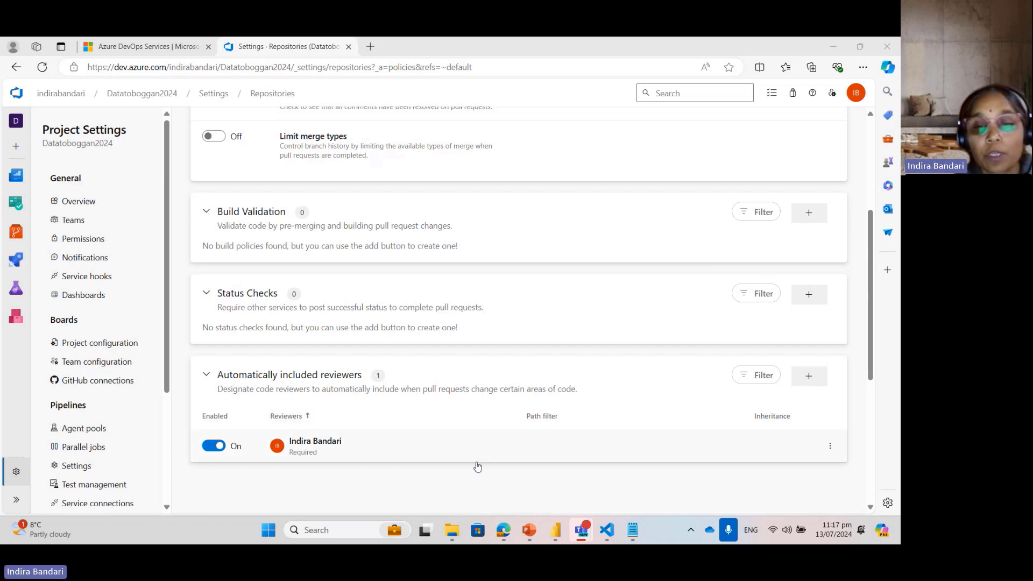
# Step: Switch to File Explorer and open the Datatb text file from the cloned Datatoboggan2024 repository folder
pyautogui.moveTo(514, 532)
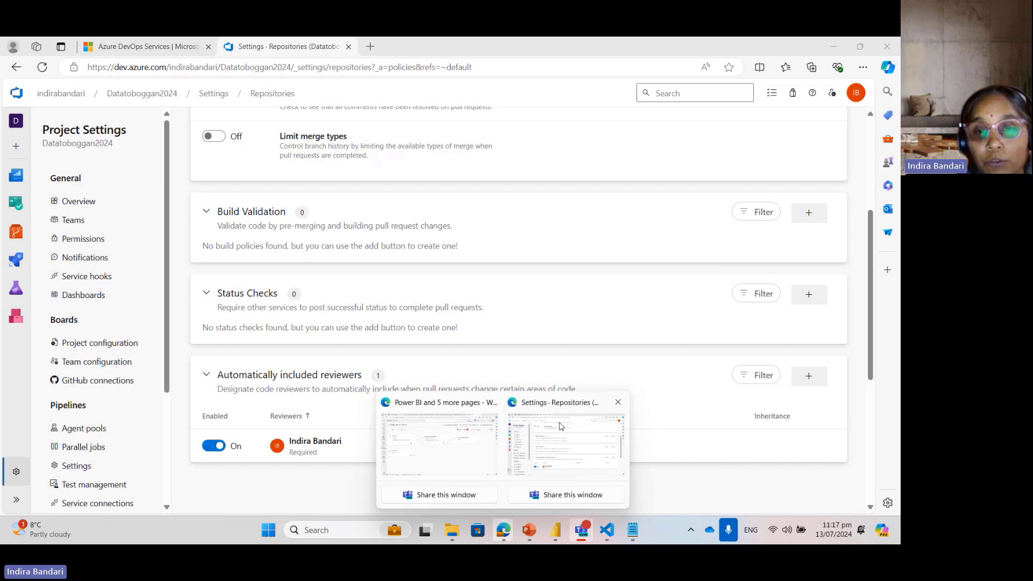
pyautogui.click(607, 538)
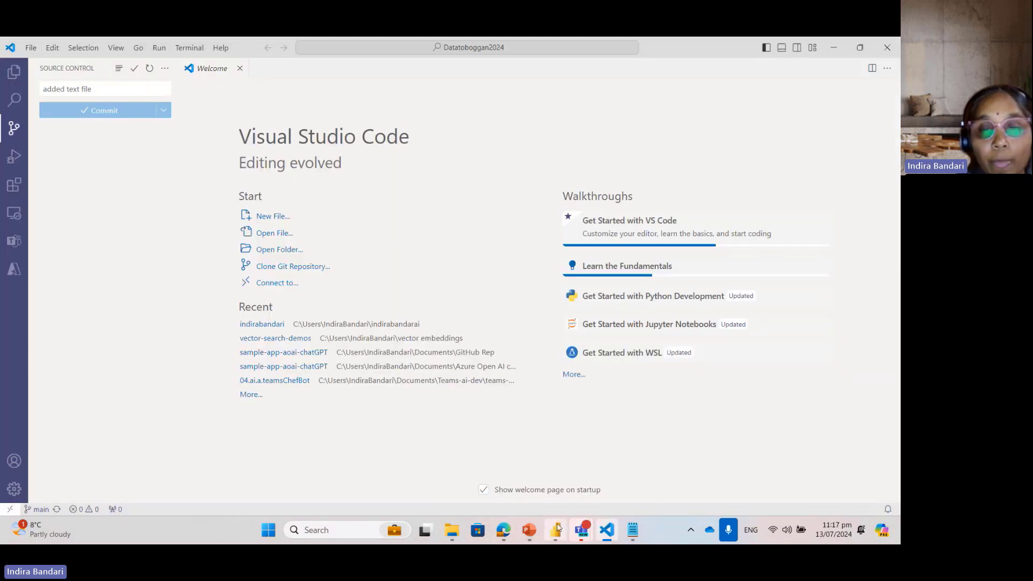
pyautogui.moveTo(444, 524)
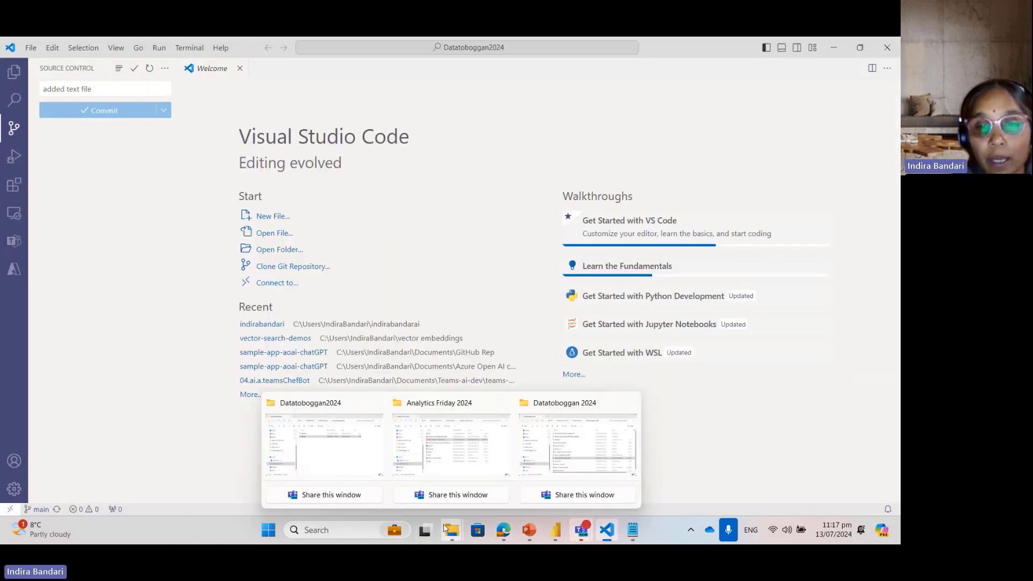
pyautogui.click(557, 419)
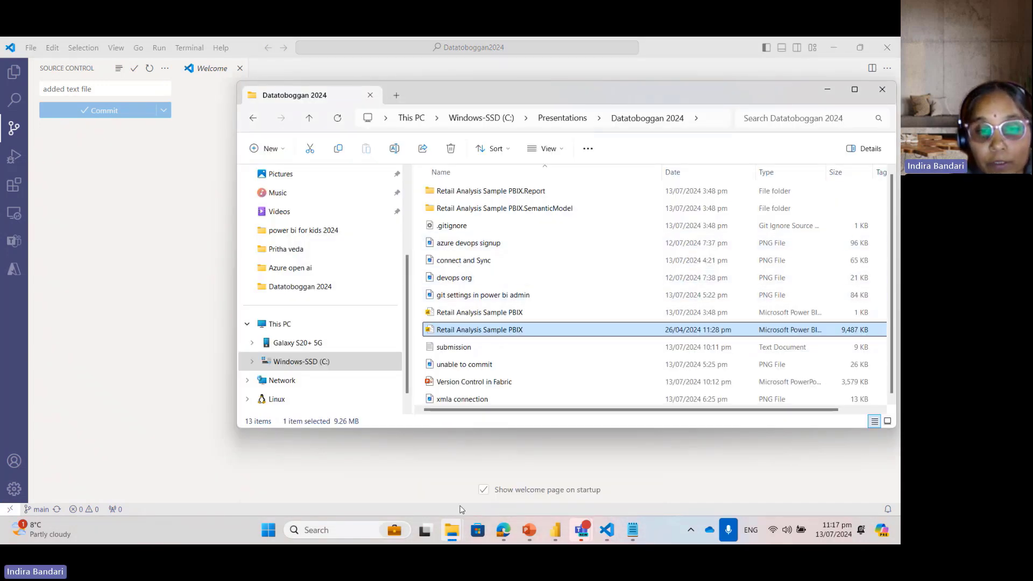
pyautogui.moveTo(449, 543)
pyautogui.click(345, 463)
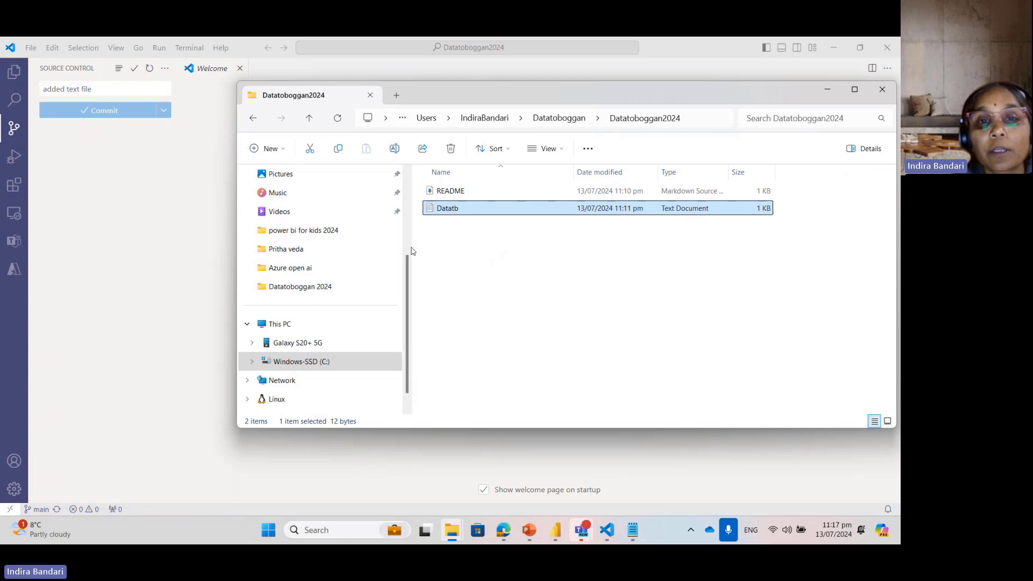
pyautogui.doubleClick(451, 209)
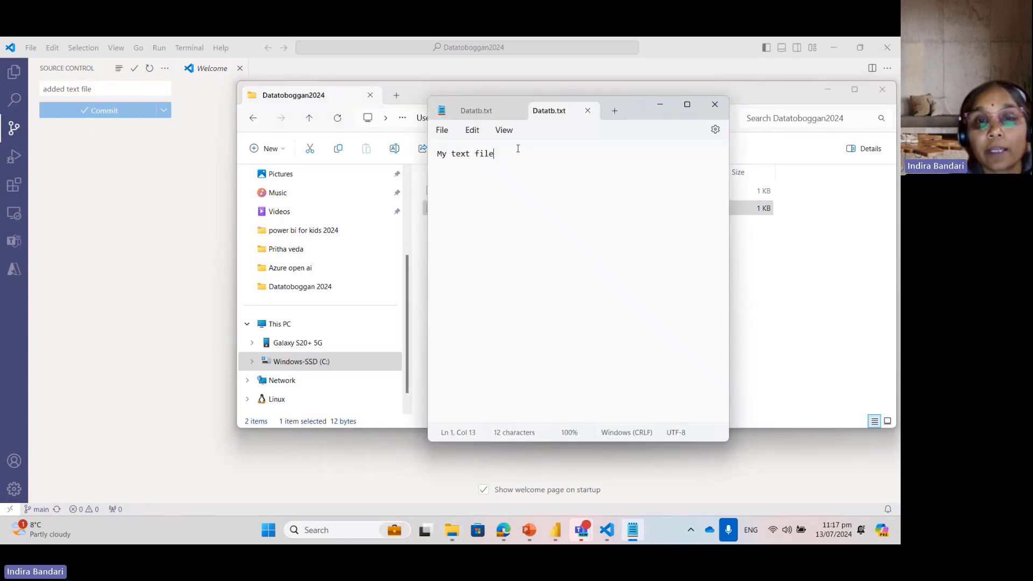
# Step: Append "-- added policy lets test this" after "My text file" in Datatb.txt and save the file
pyautogui.write('-- ')
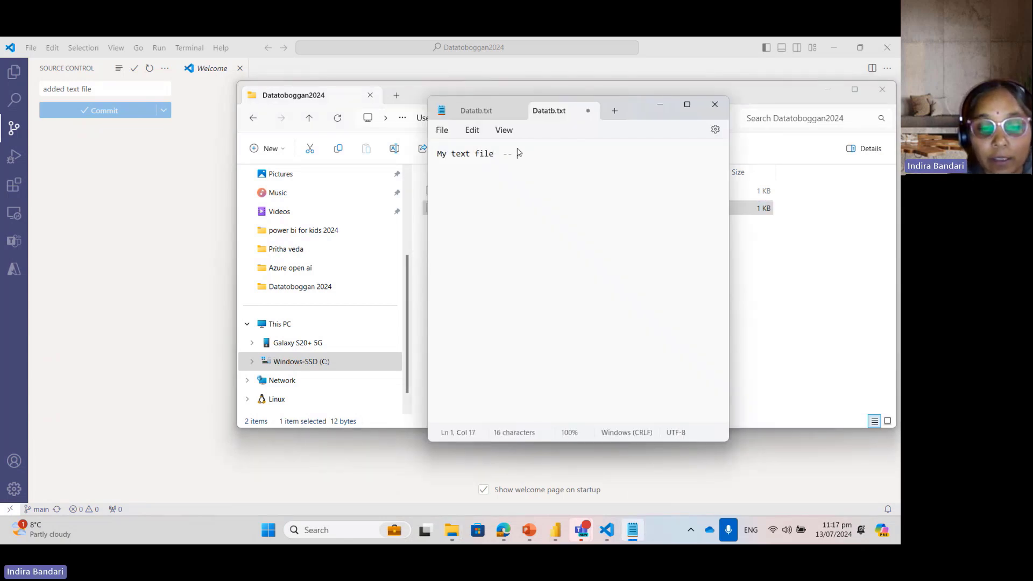
pyautogui.write('added pol')
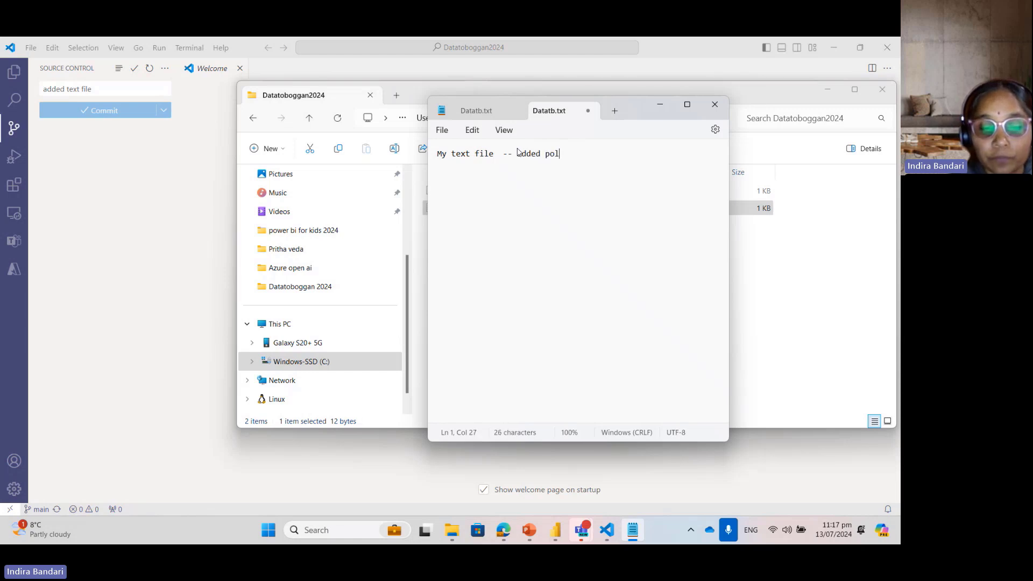
pyautogui.write('icy 1ets test this')
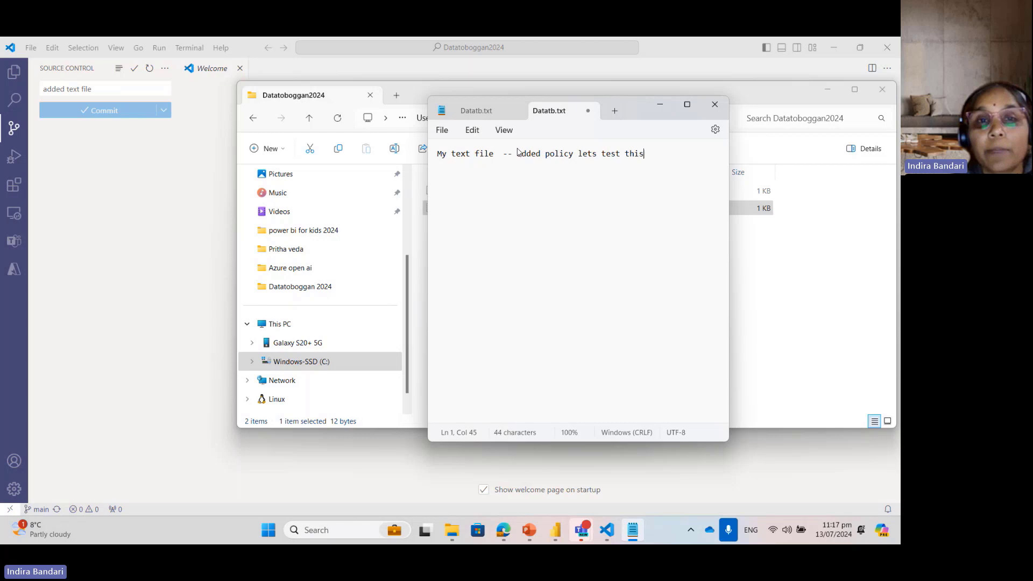
pyautogui.click(443, 130)
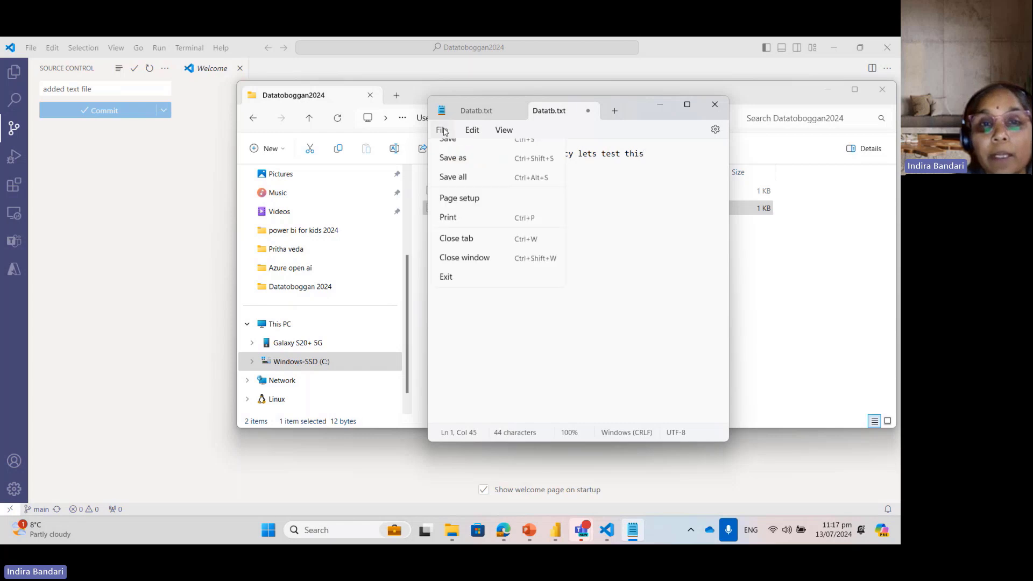
pyautogui.click(447, 211)
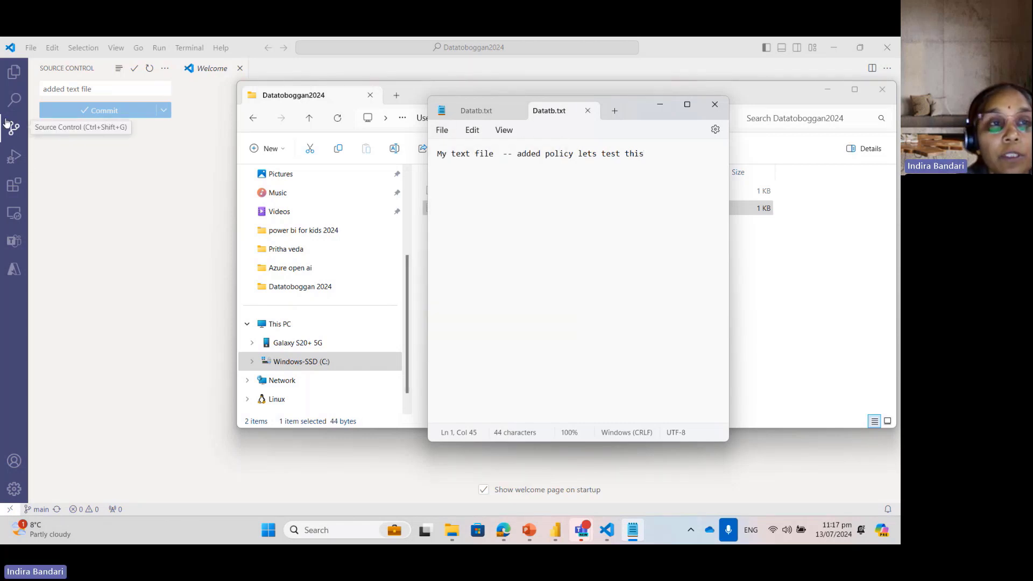
# Step: Switch to Visual Studio Code and replace the source control commit message with "Modified text file"
pyautogui.click(14, 80)
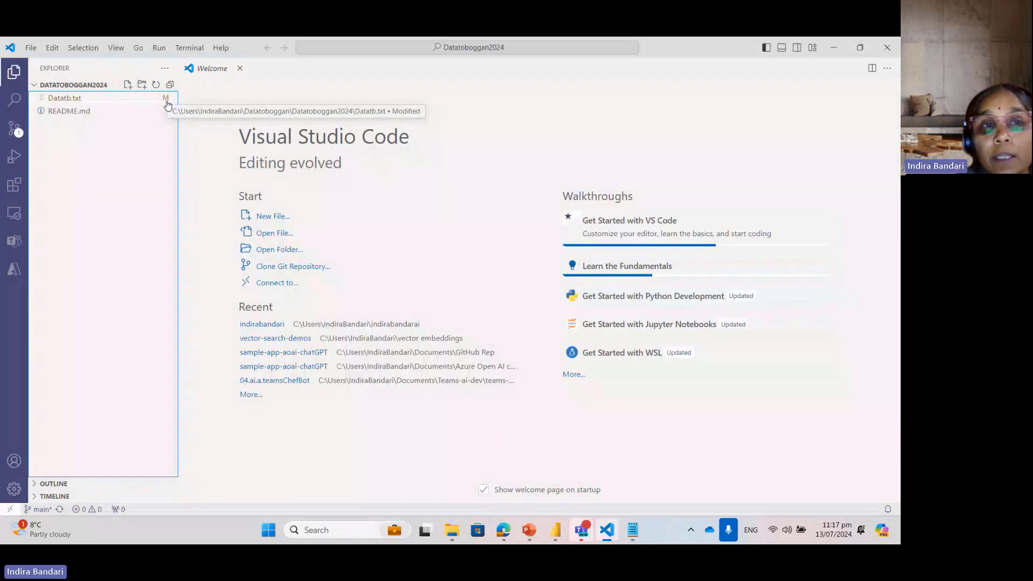
pyautogui.click(14, 129)
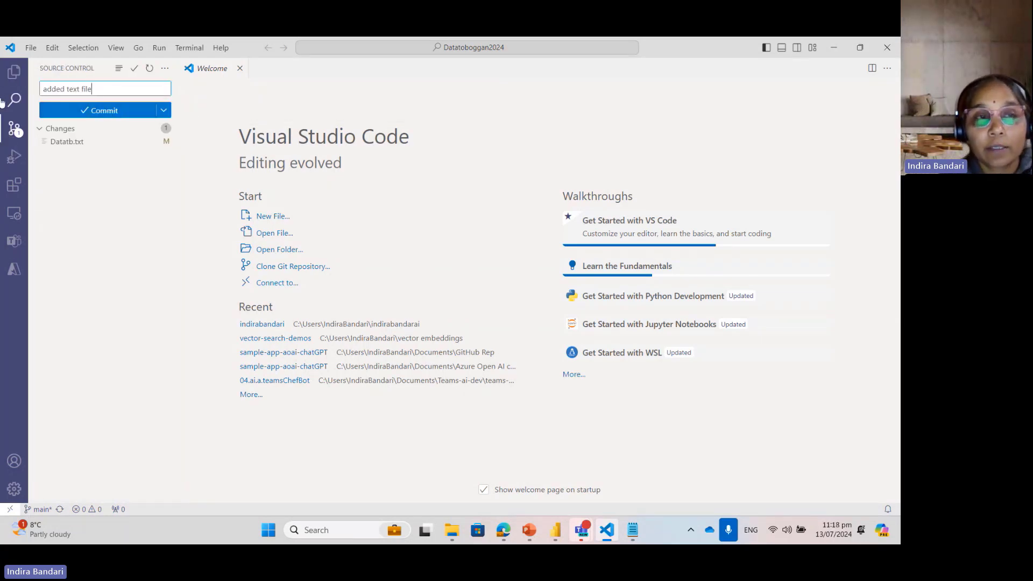
pyautogui.tripleClick(117, 86)
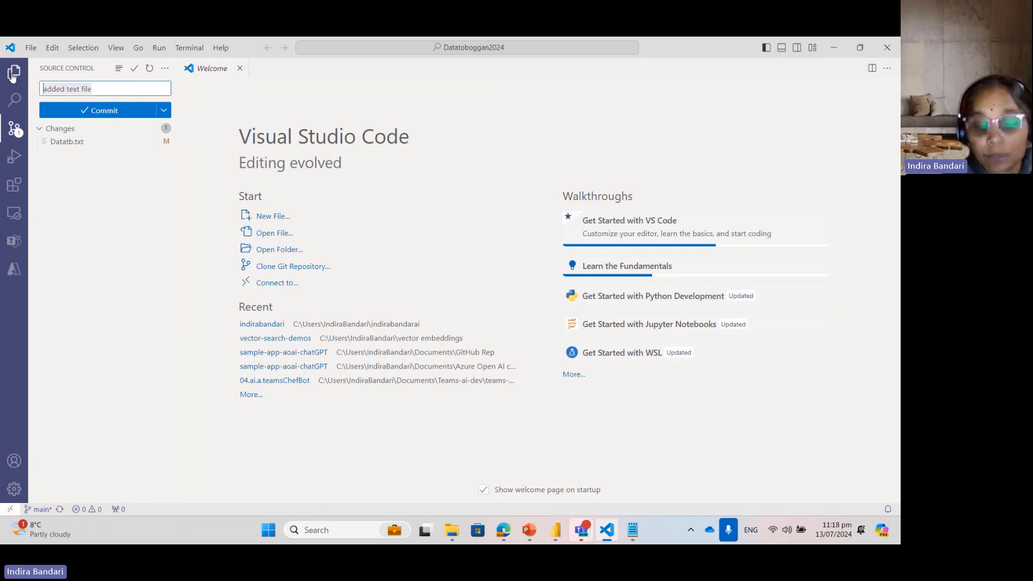
pyautogui.write('Modifi')
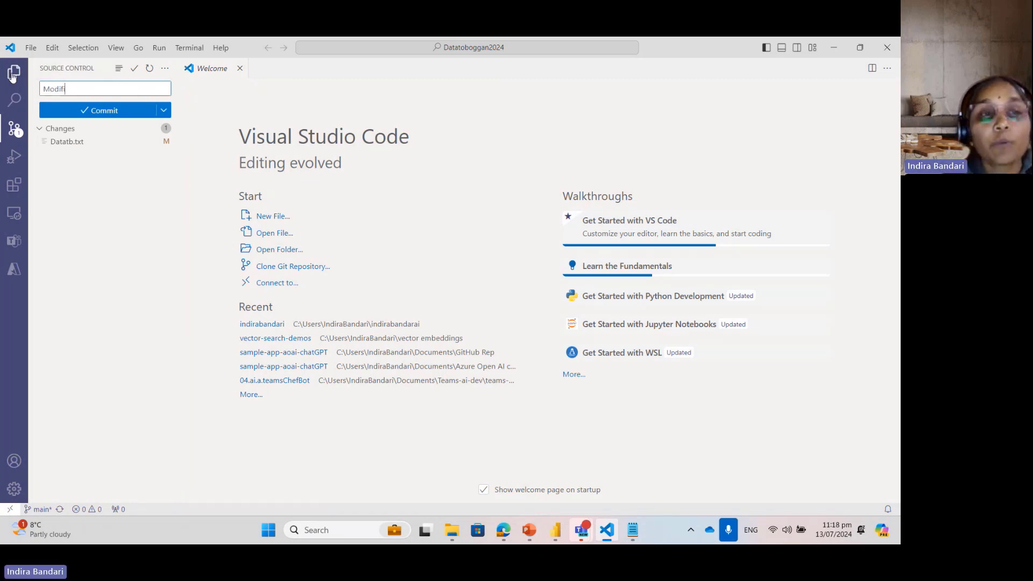
pyautogui.write('ed')
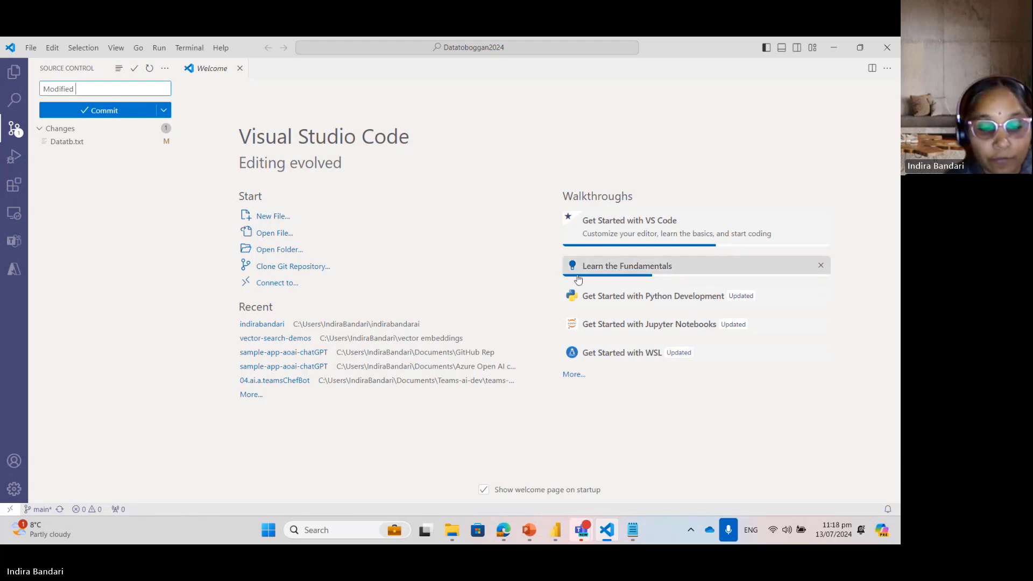
pyautogui.write('text fil')
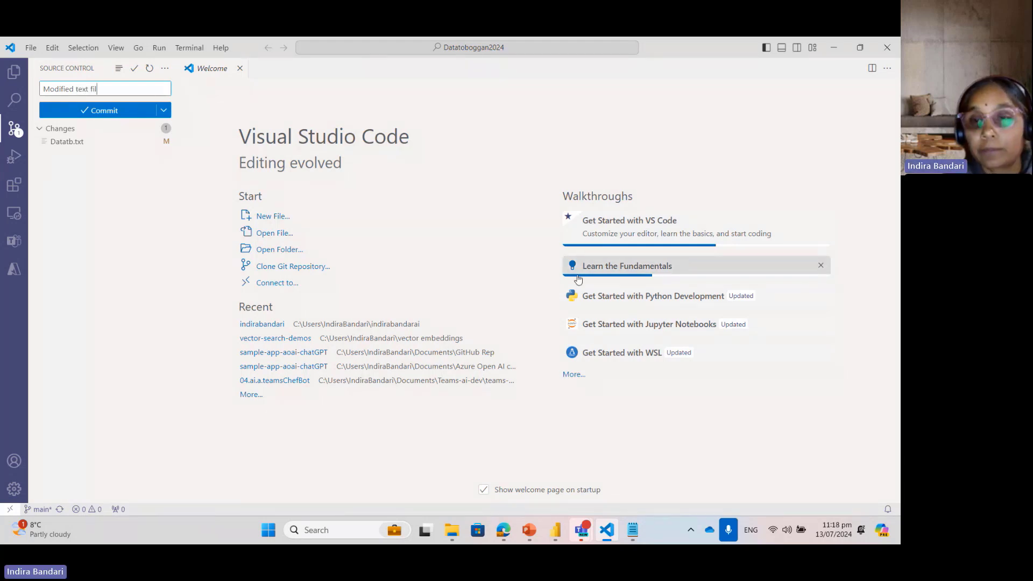
pyautogui.write('e')
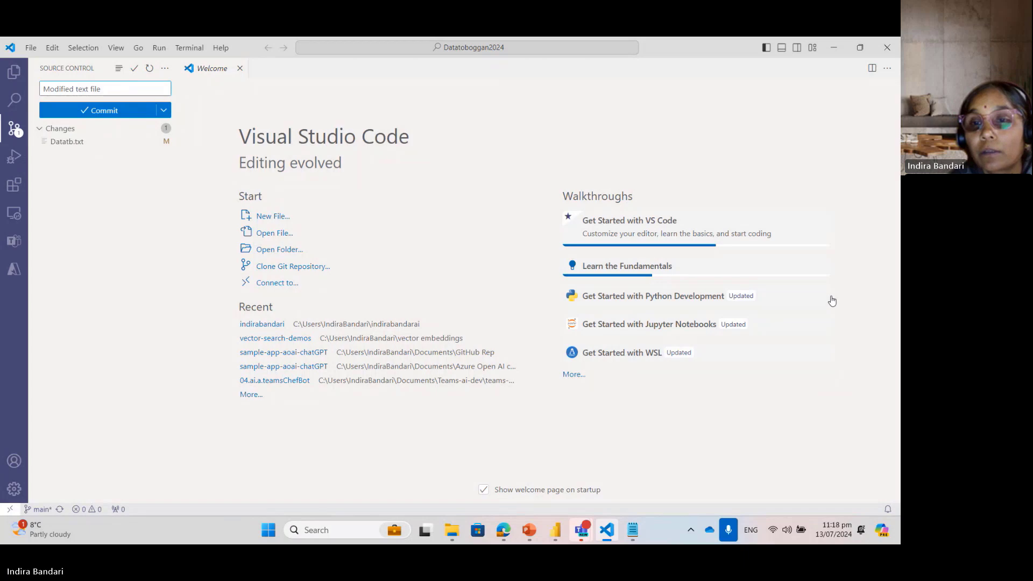
# Step: Commit the Datatb.txt change to the local main branch, agreeing to stage all changes and commit them directly
pyautogui.click(833, 299)
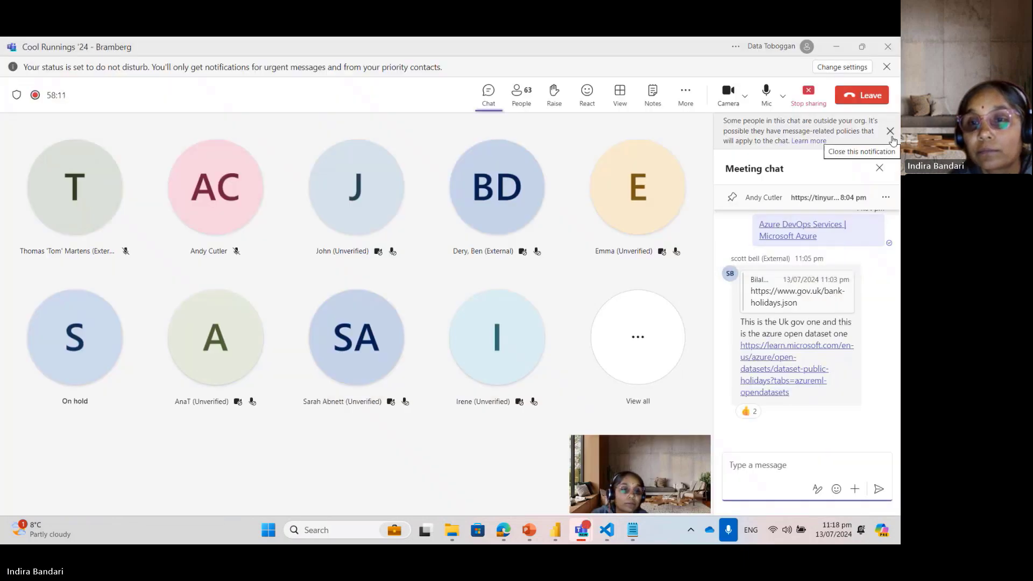
pyautogui.click(837, 48)
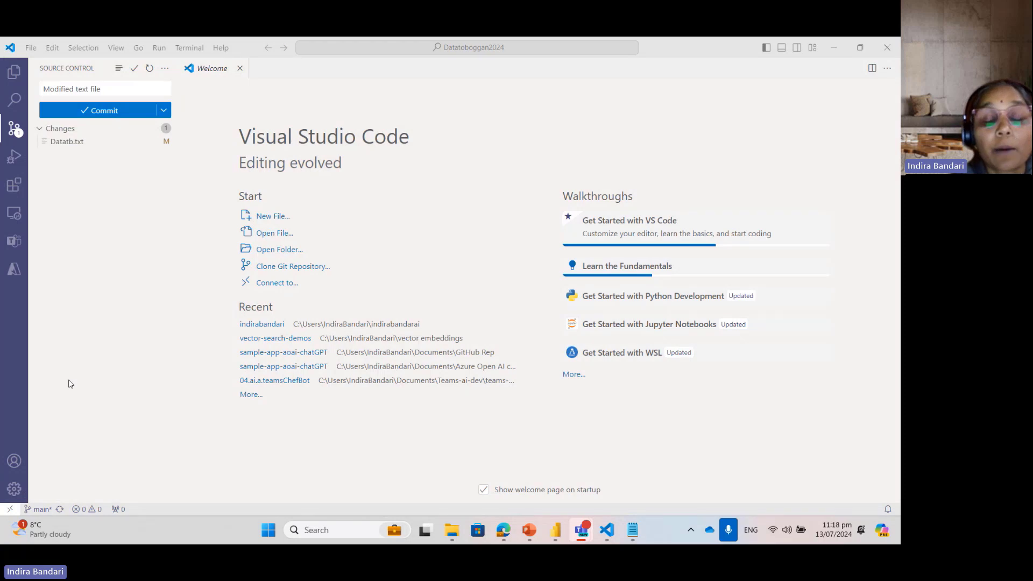
pyautogui.click(109, 110)
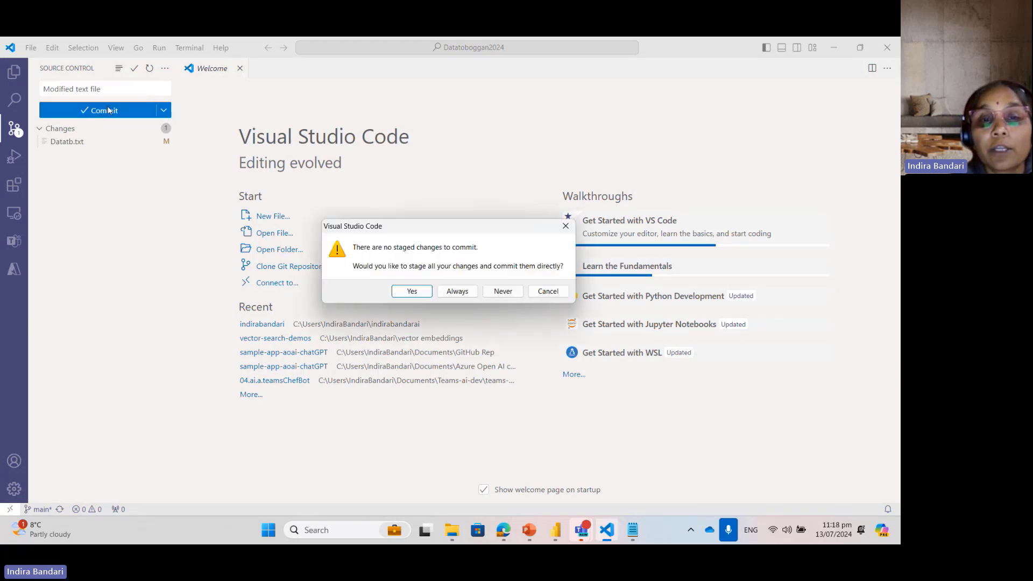
pyautogui.click(412, 293)
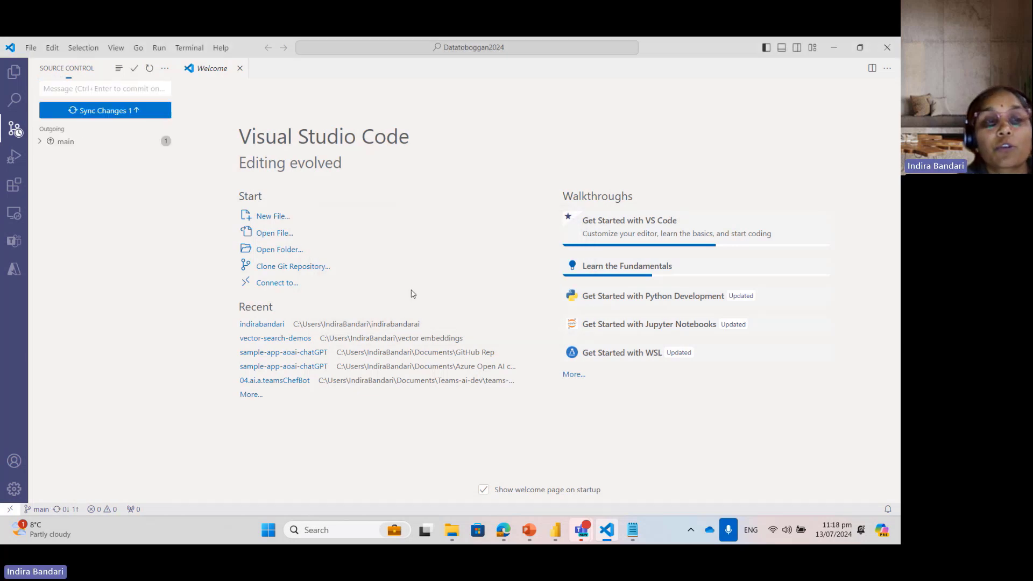
# Step: Try to sync the outgoing commit with origin/main to test the branch policy
pyautogui.click(111, 85)
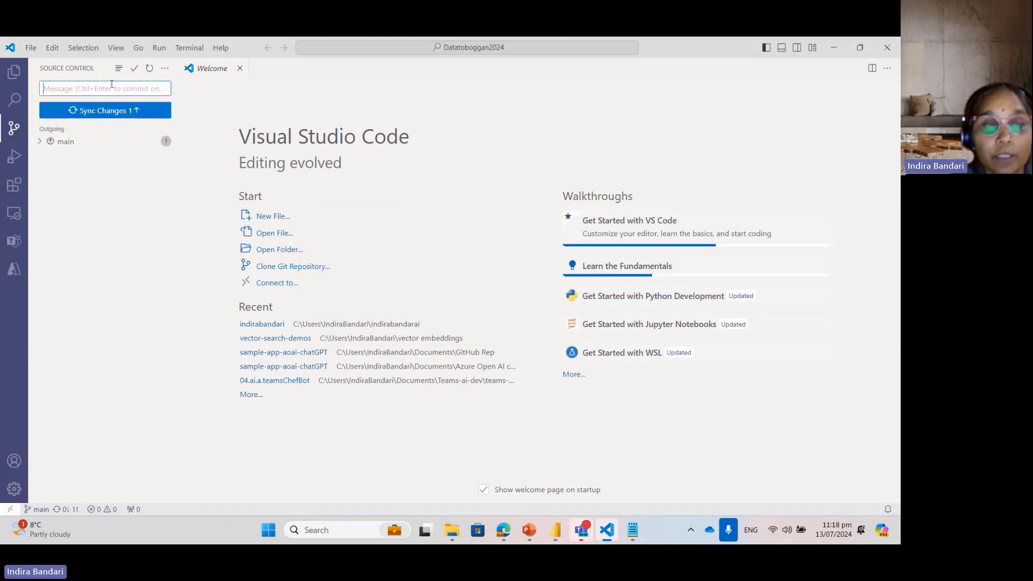
pyautogui.click(109, 109)
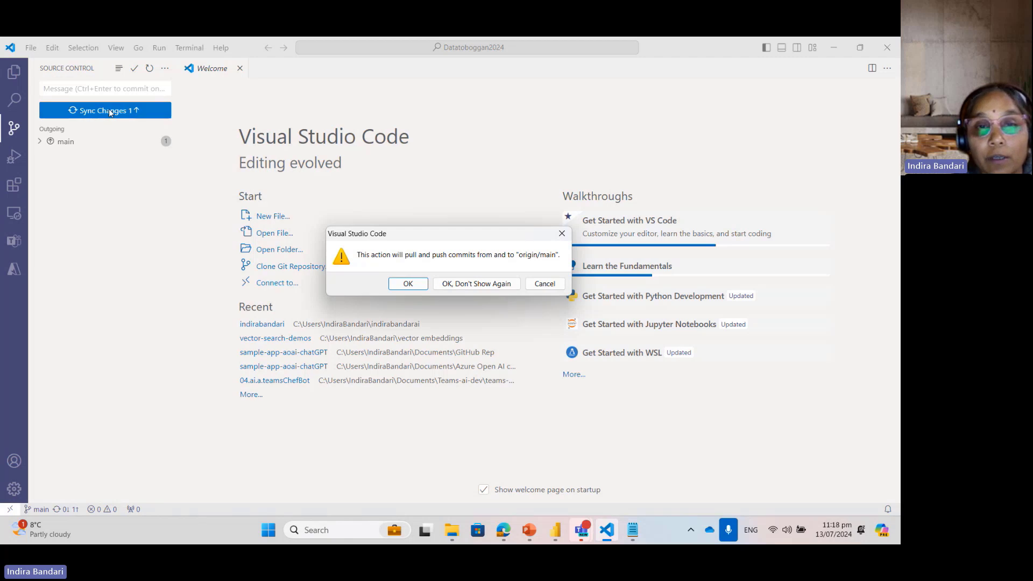
pyautogui.click(414, 284)
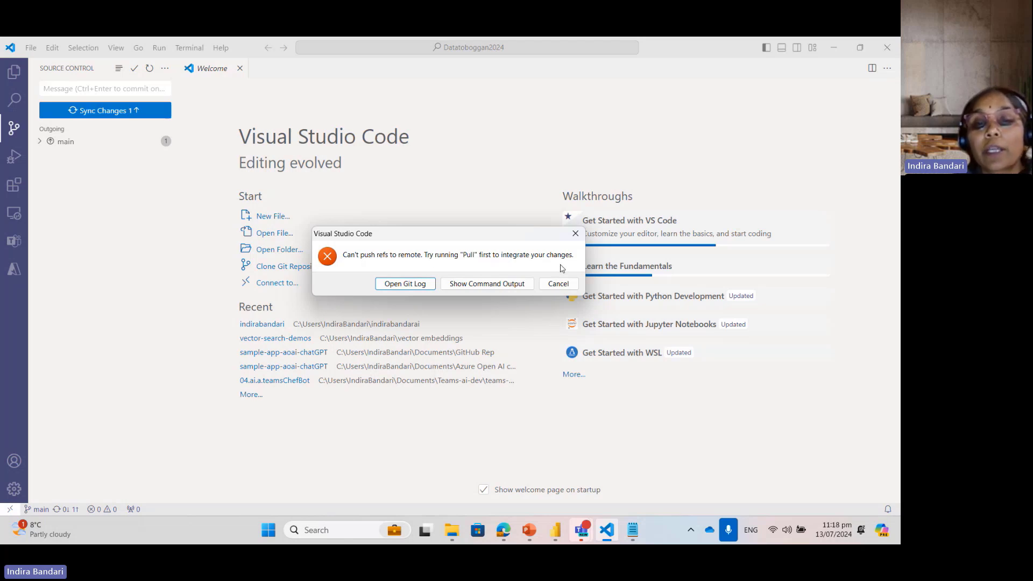
pyautogui.click(576, 234)
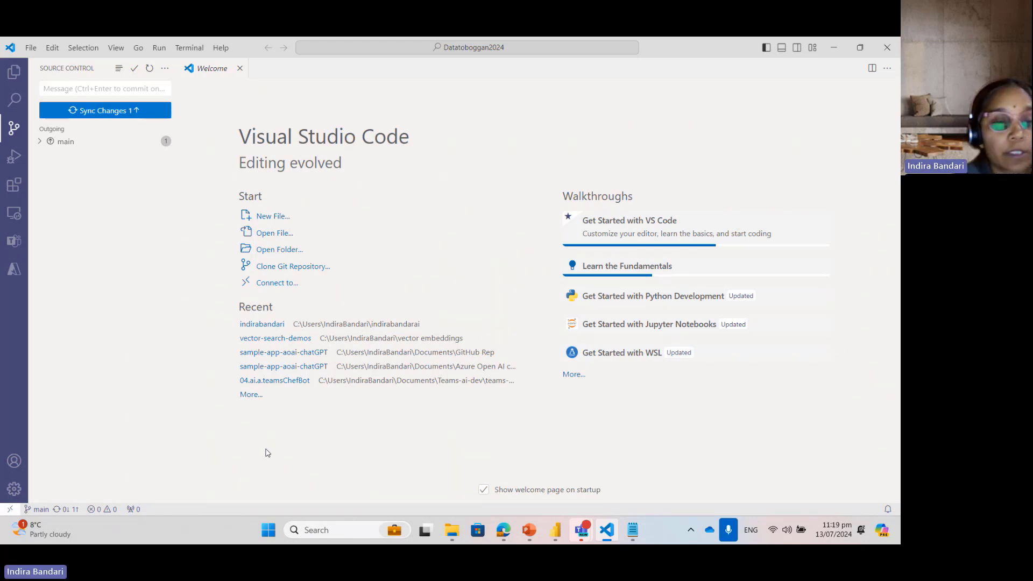
# Step: Create a new branch named textfile-mods from the current main branch
pyautogui.click(39, 510)
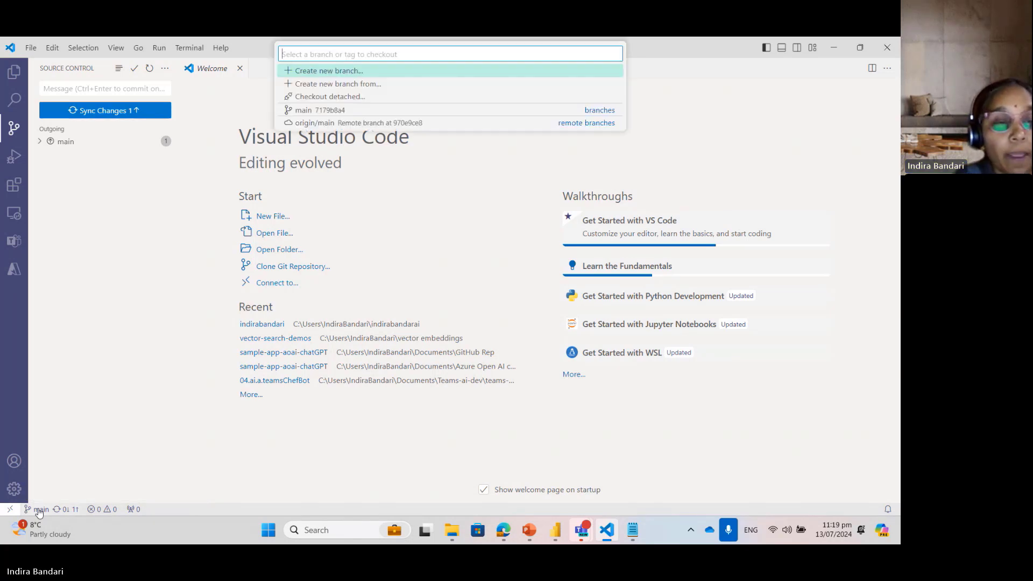
pyautogui.click(345, 74)
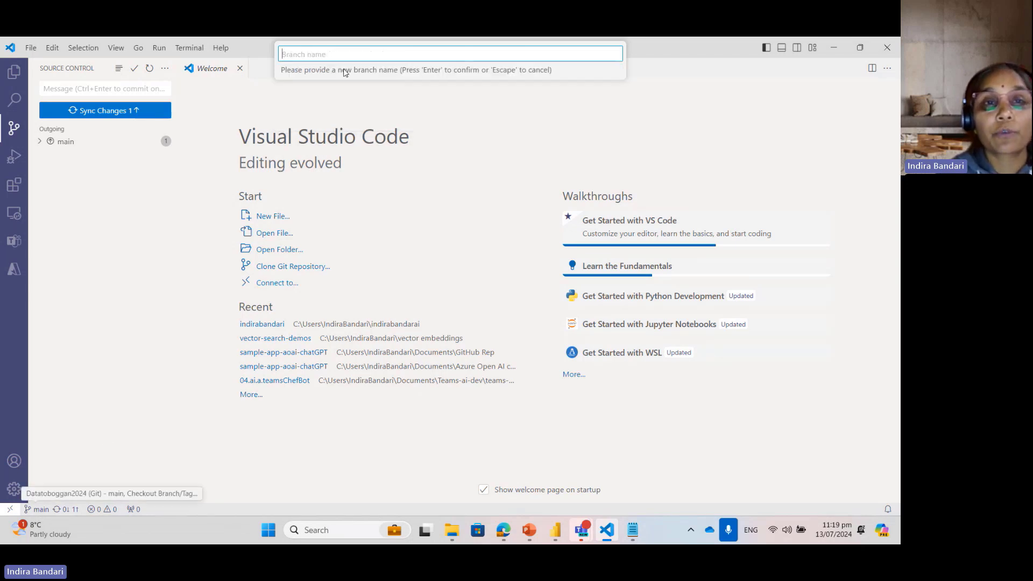
pyautogui.write('te')
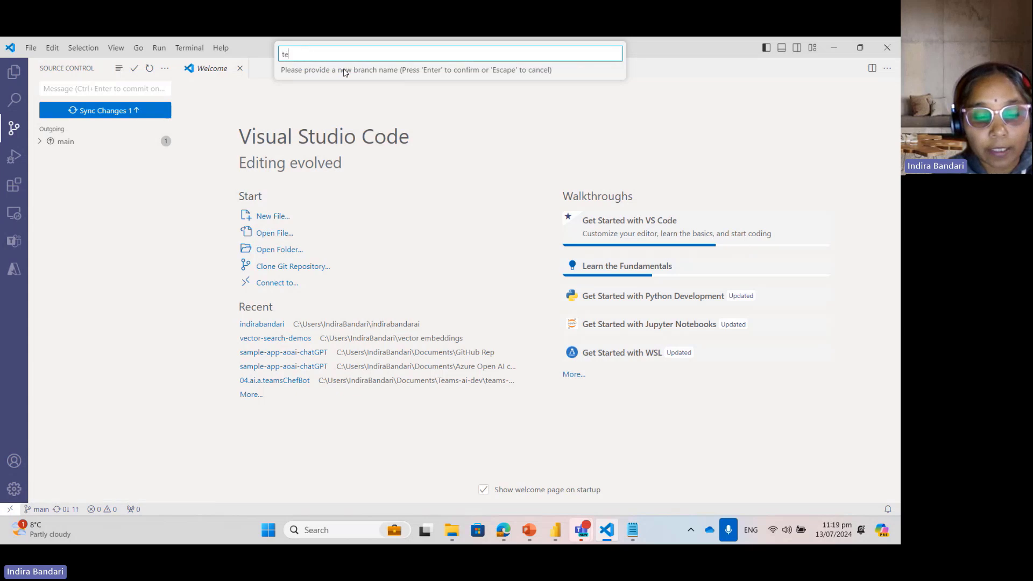
pyautogui.write('xtfile-mods')
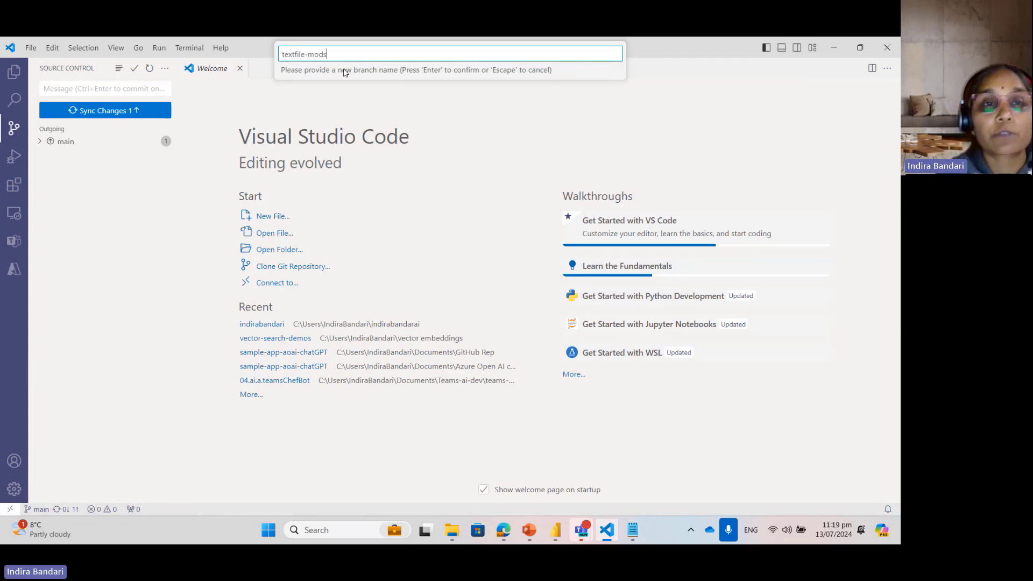
pyautogui.press('Return')
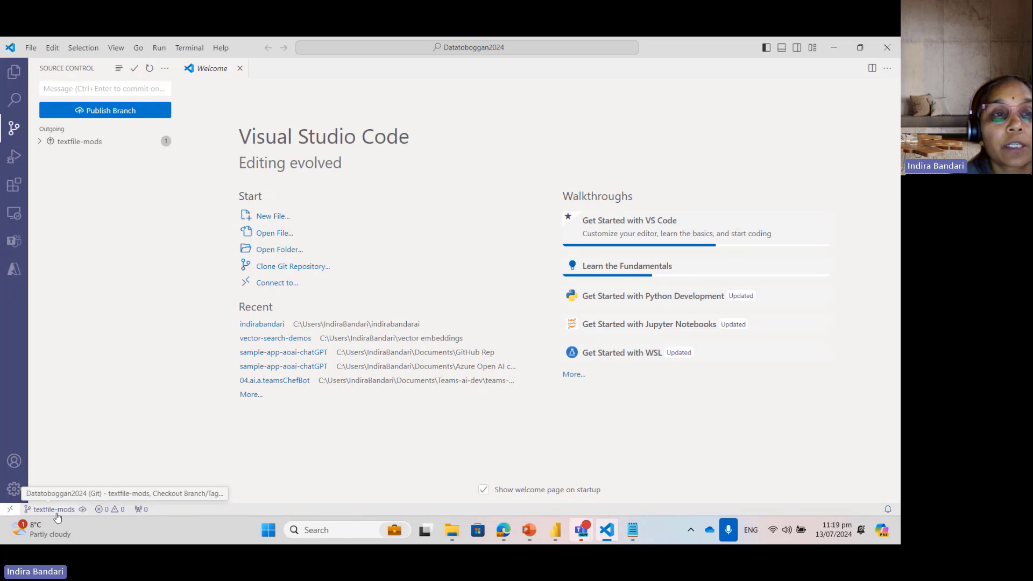
# Step: Enter "add text file to branch" as the commit message and publish the textfile-mods branch
pyautogui.click(108, 88)
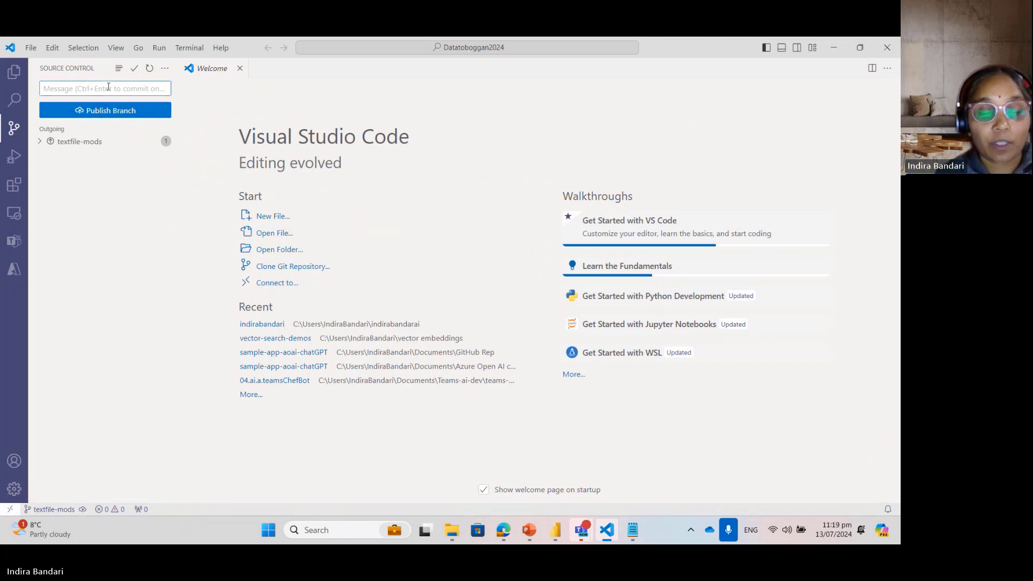
pyautogui.write('a')
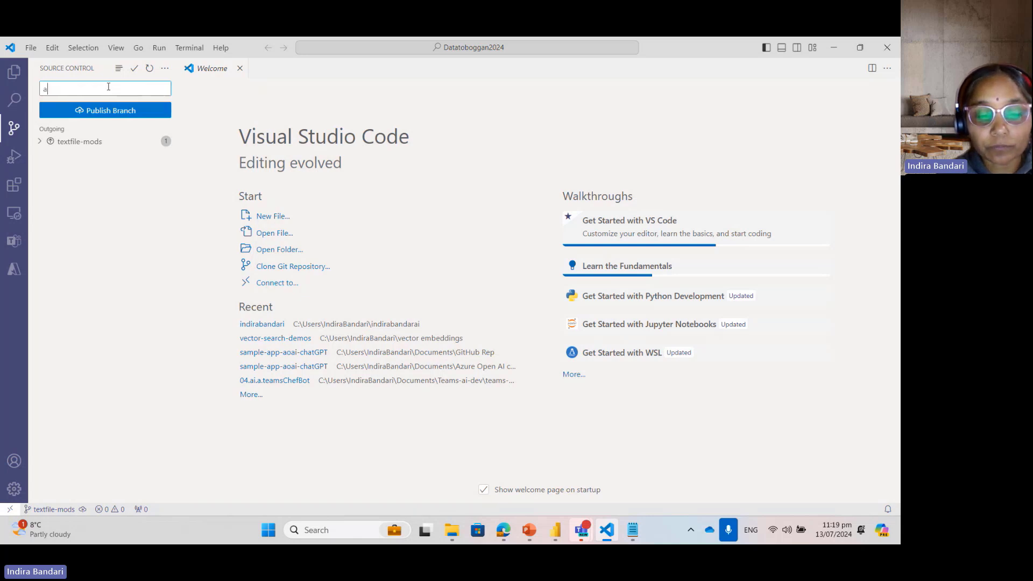
pyautogui.write('dd text file')
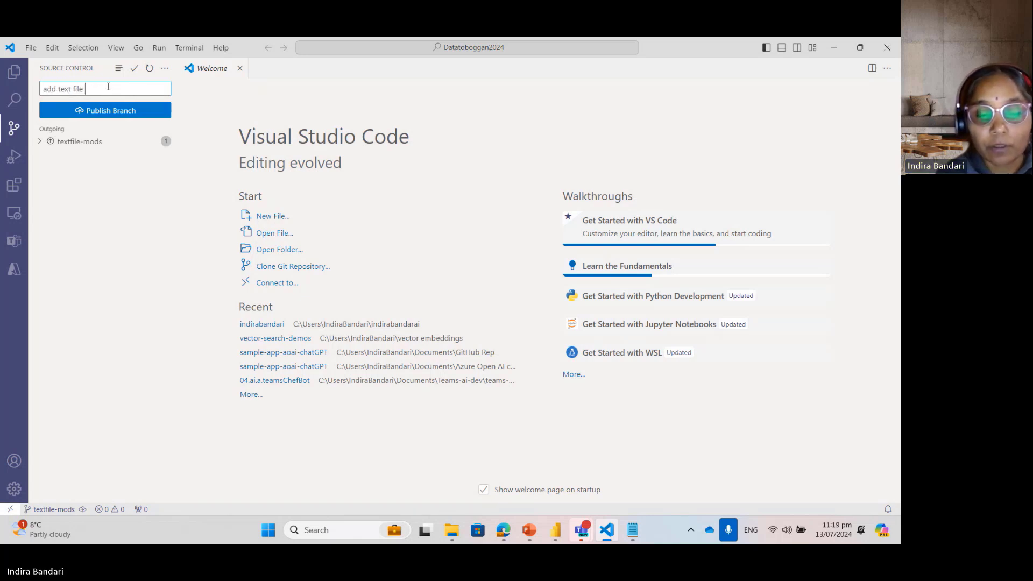
pyautogui.write(' to branch')
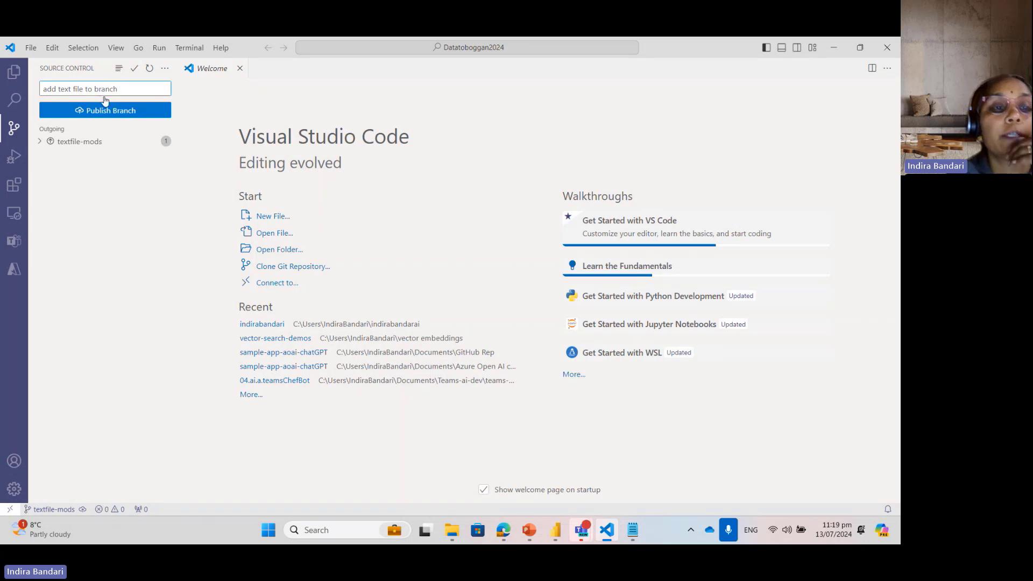
pyautogui.click(105, 111)
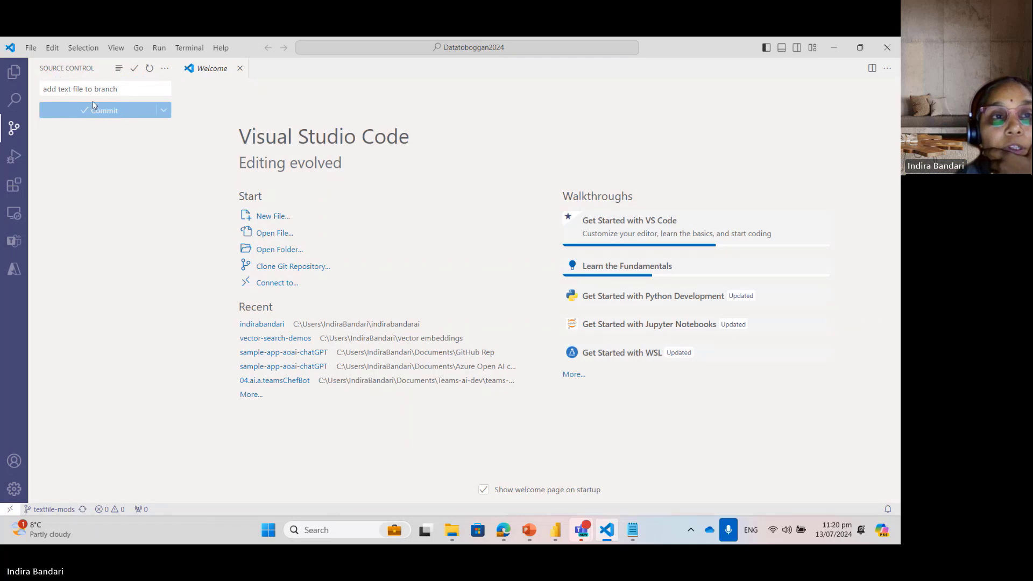
pyautogui.click(129, 94)
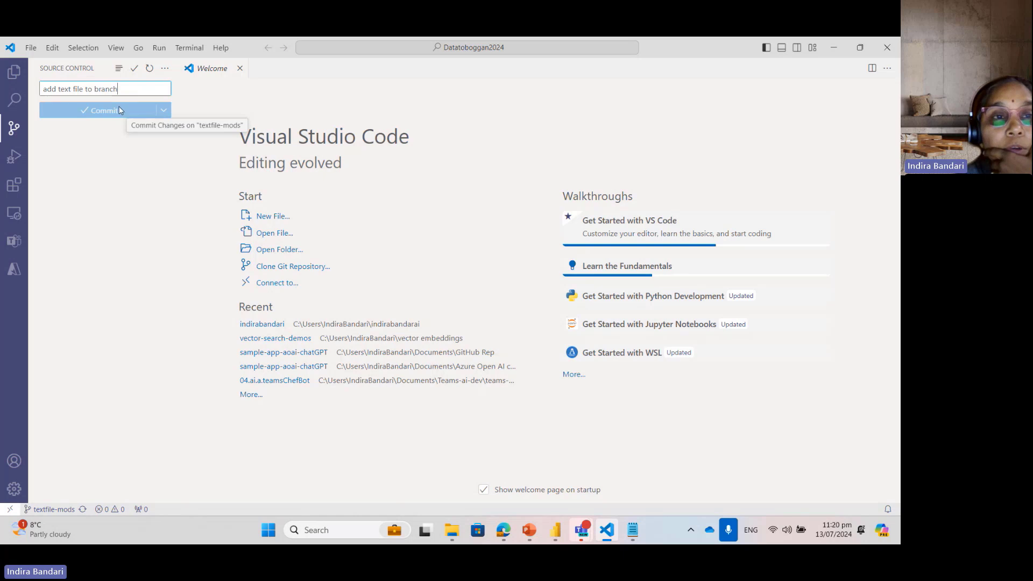
pyautogui.click(120, 111)
pyautogui.click(134, 94)
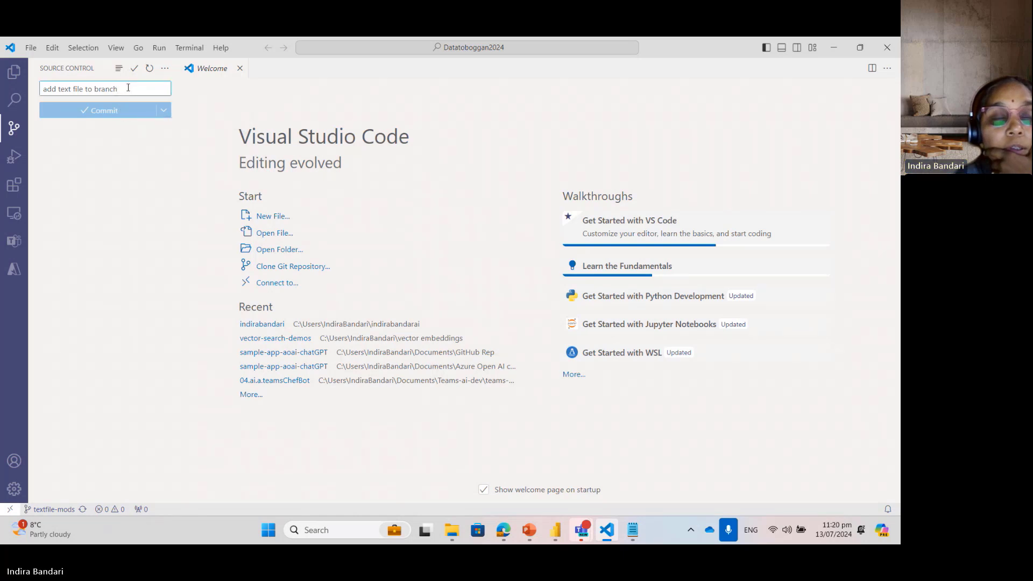
pyautogui.click(113, 111)
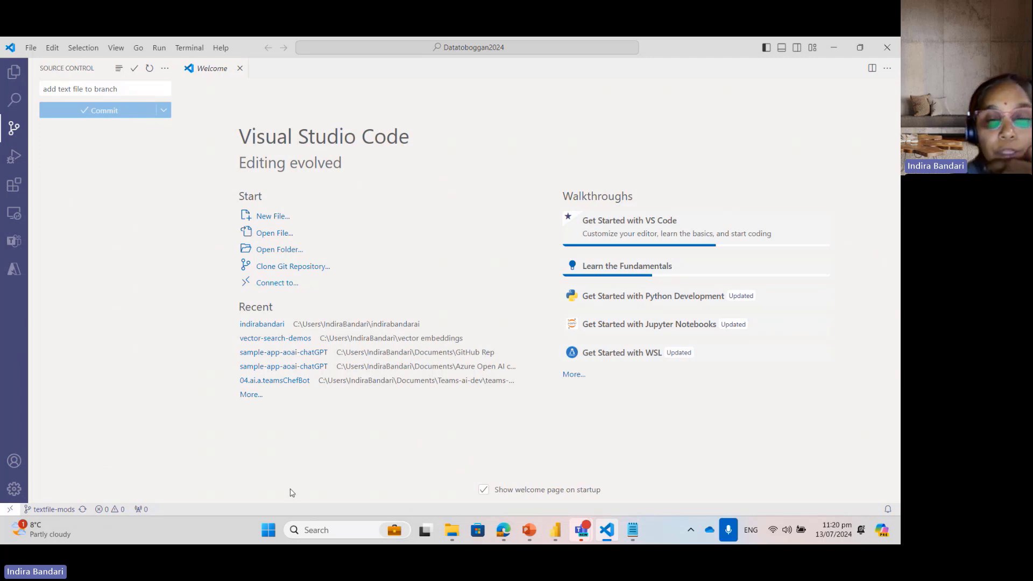
# Step: Switch to Azure DevOps in Edge and open the repository files of the Datatoboggan2024 project
pyautogui.moveTo(504, 530)
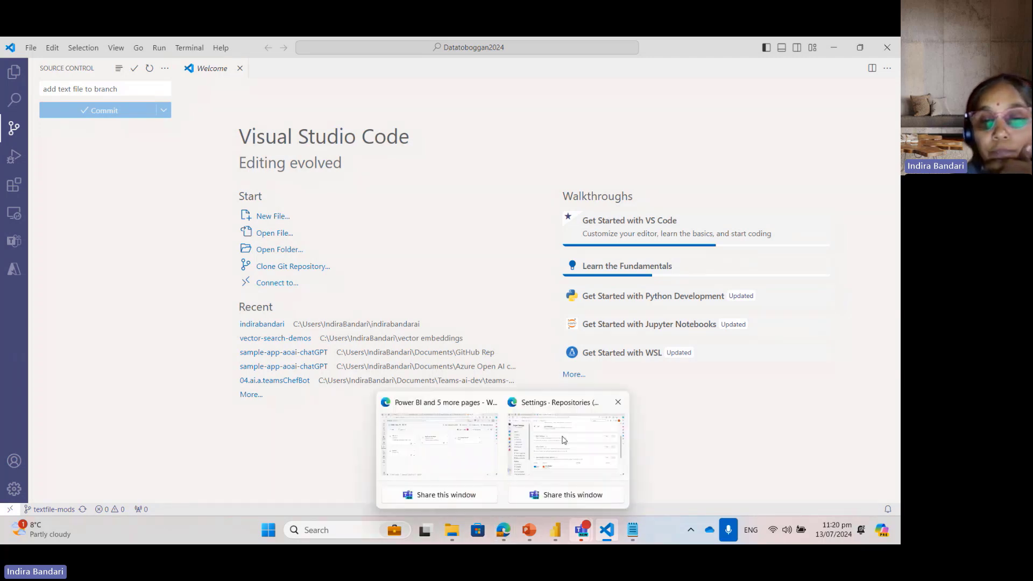
pyautogui.click(555, 404)
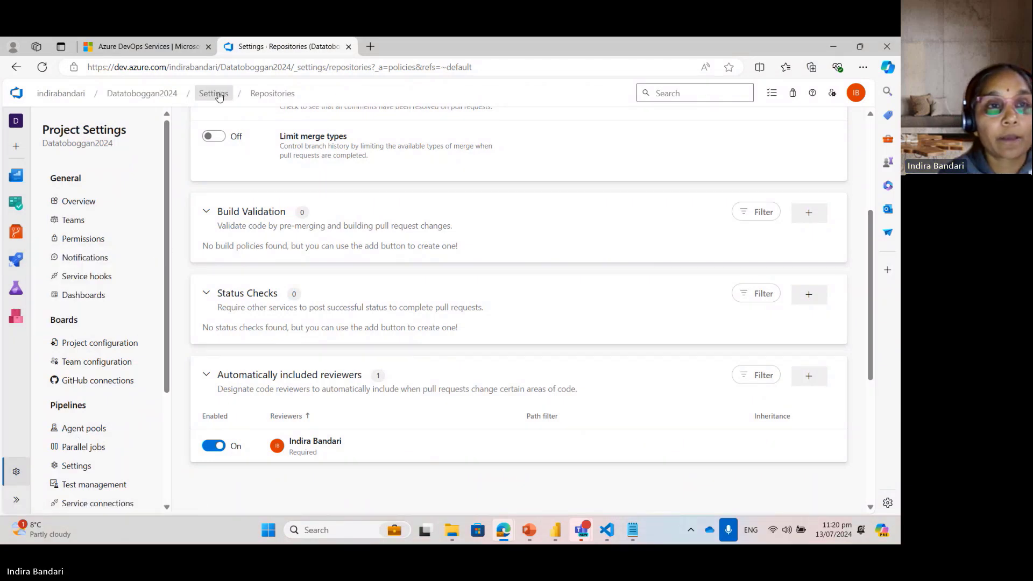
pyautogui.click(147, 94)
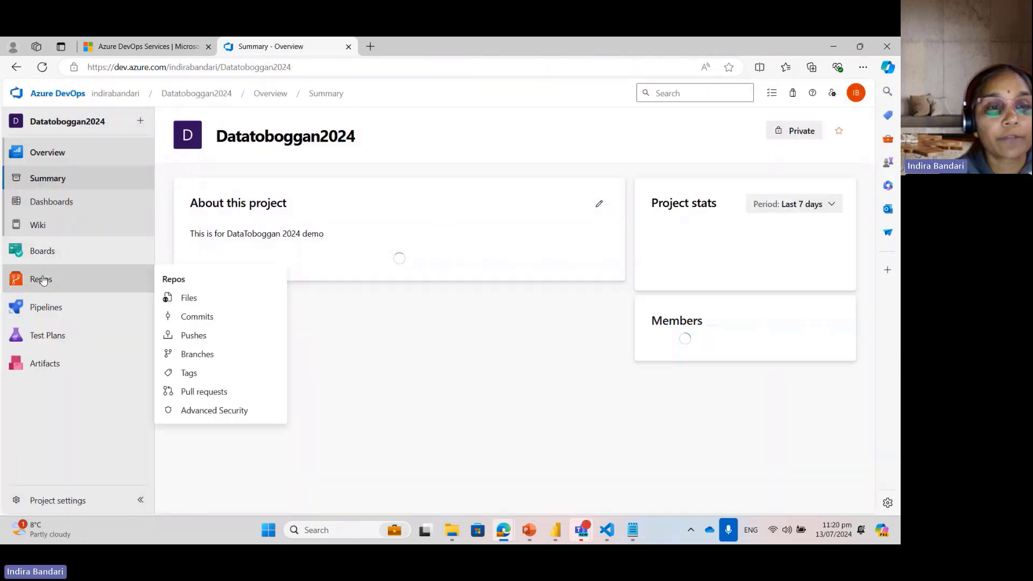
pyautogui.click(42, 279)
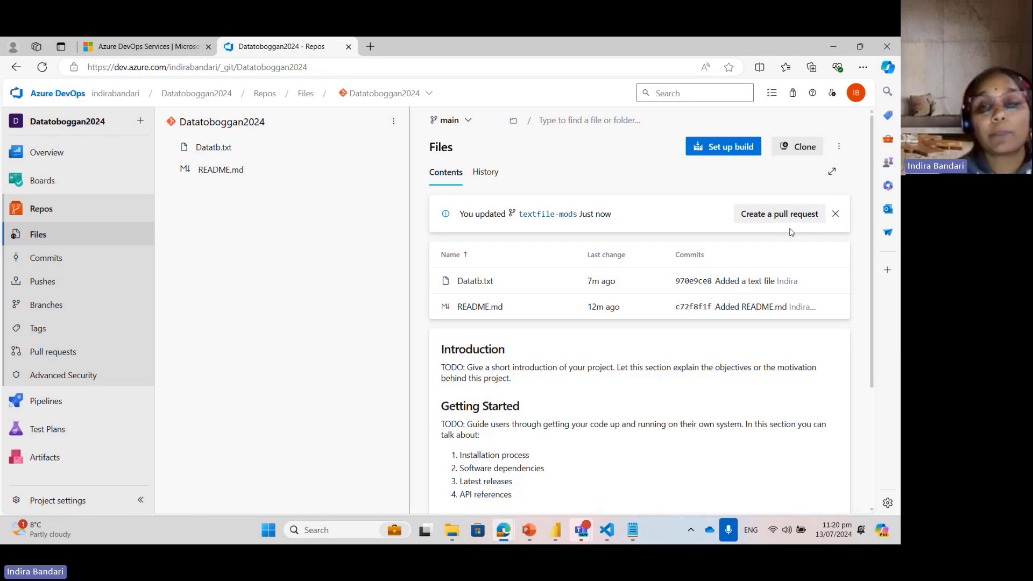
# Step: Start a pull request from textfile-mods into main and append "Please review" to its description
pyautogui.click(778, 215)
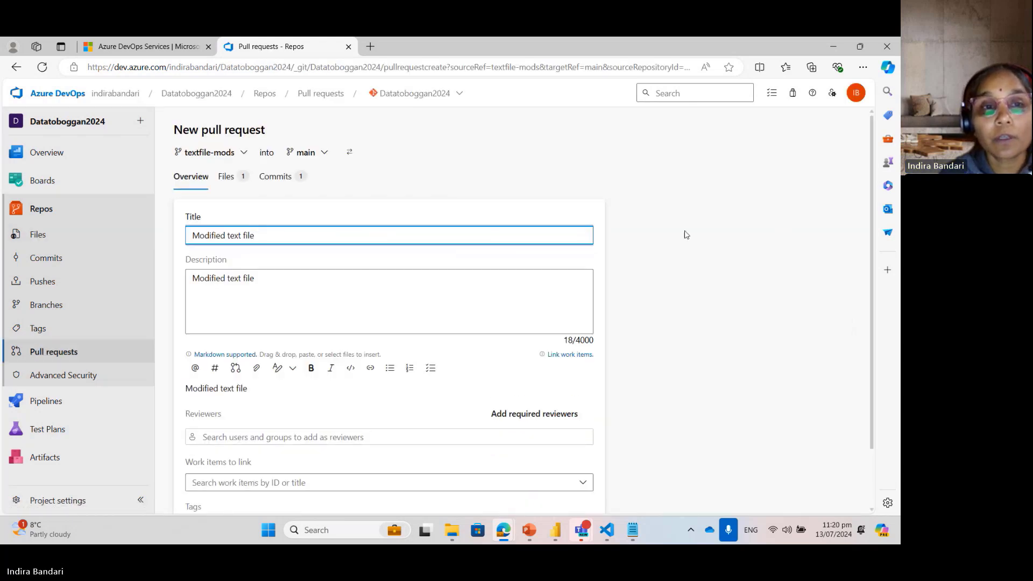
pyautogui.click(325, 289)
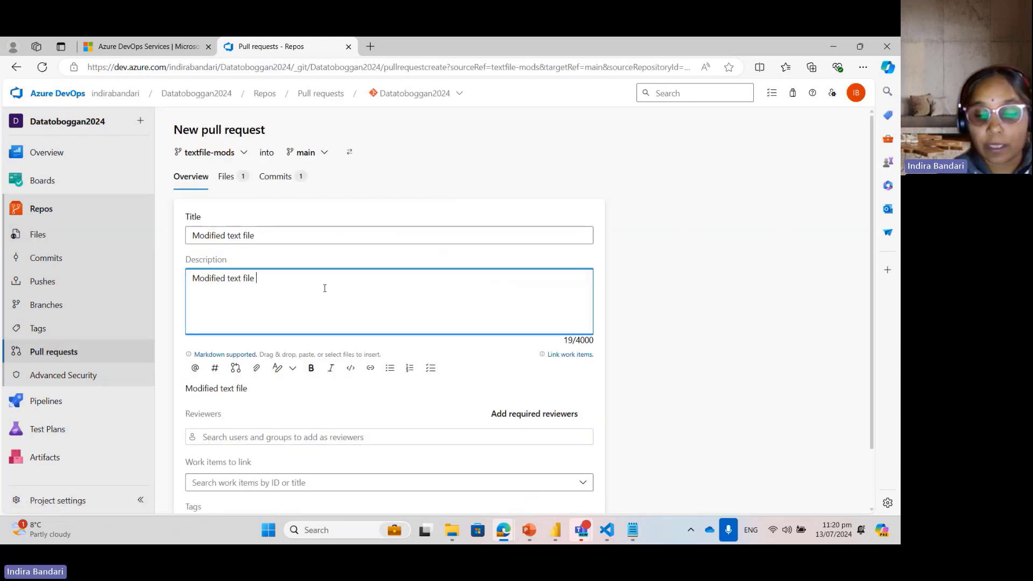
pyautogui.write('Please revi')
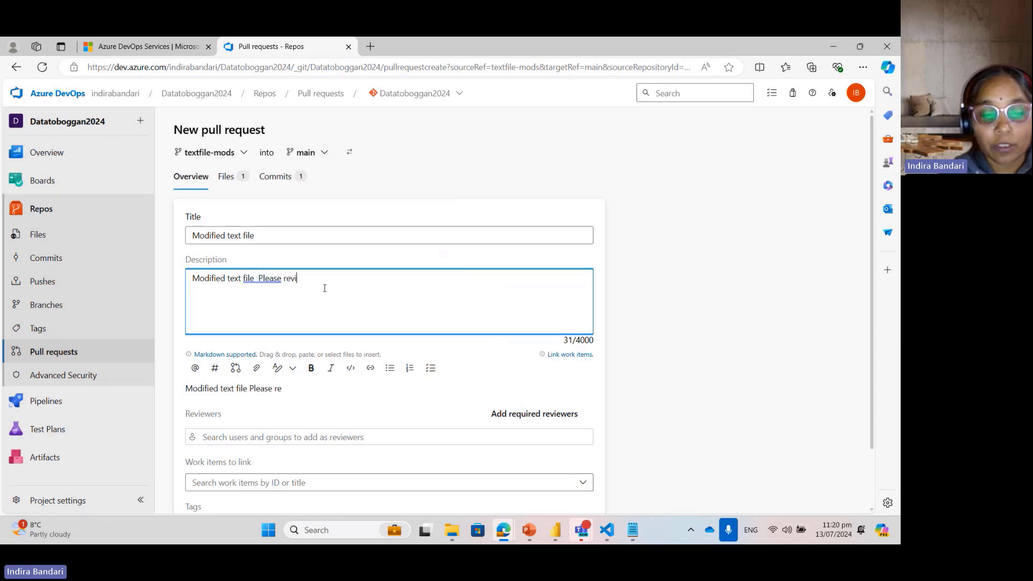
pyautogui.write('ew')
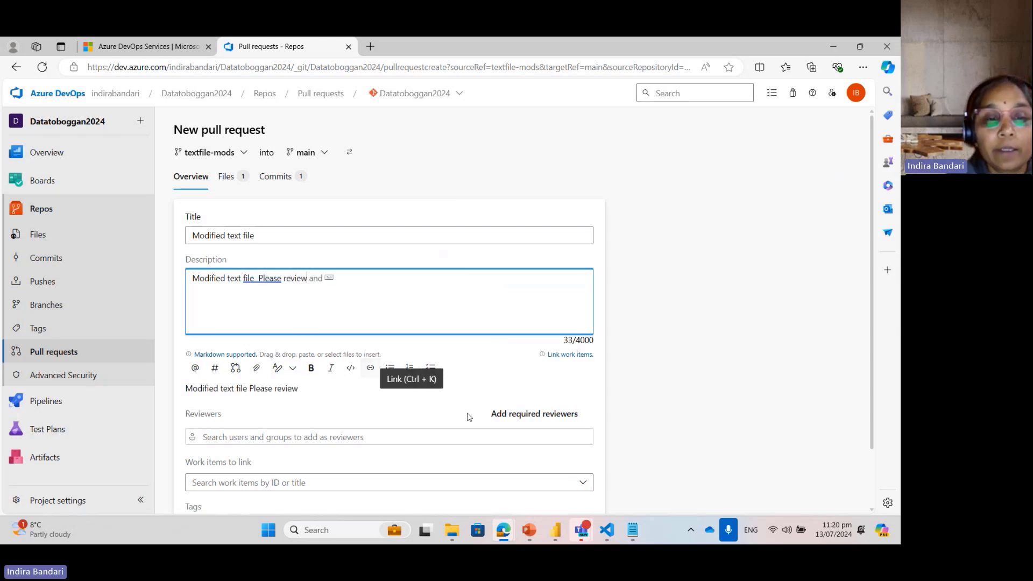
# Step: Add the suggested user as a reviewer and create the pull request
pyautogui.click(449, 435)
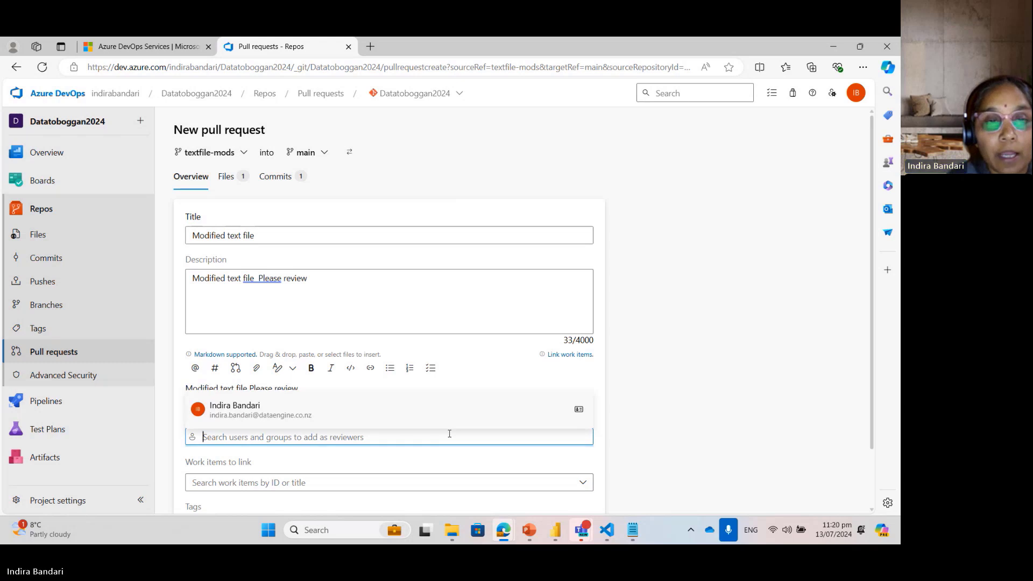
pyautogui.click(300, 407)
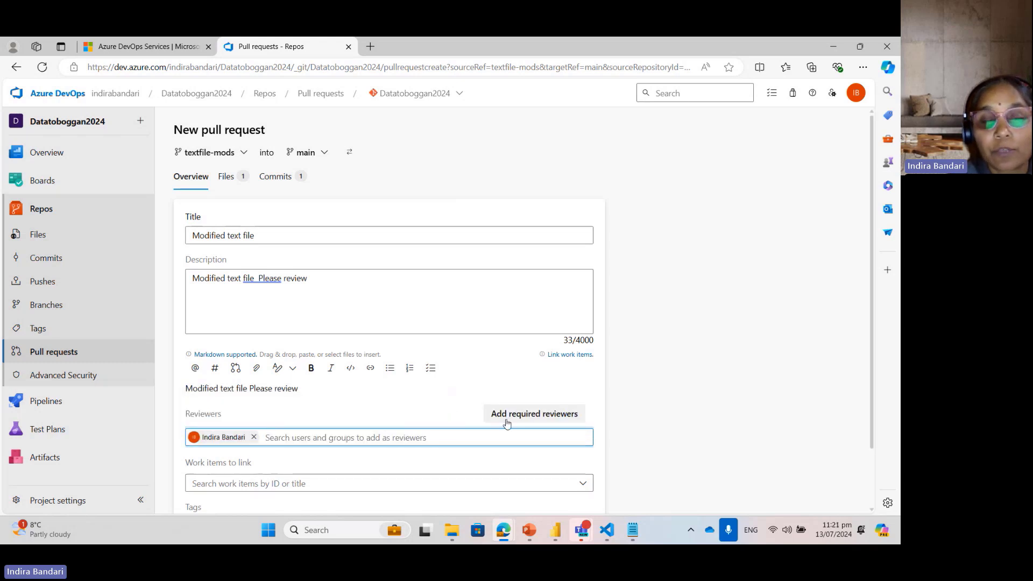
pyautogui.click(632, 369)
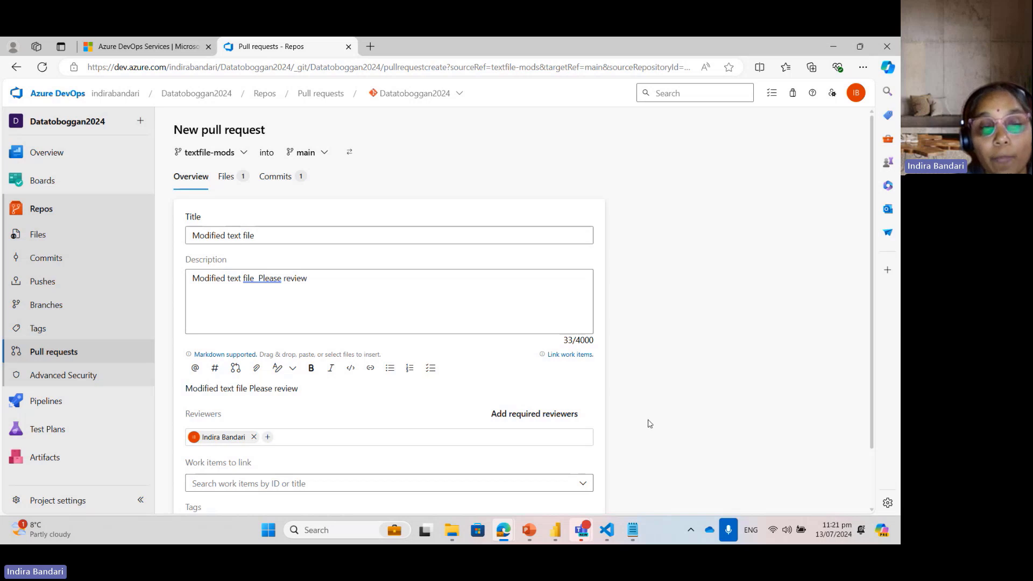
pyautogui.scroll(-2, 875, 264)
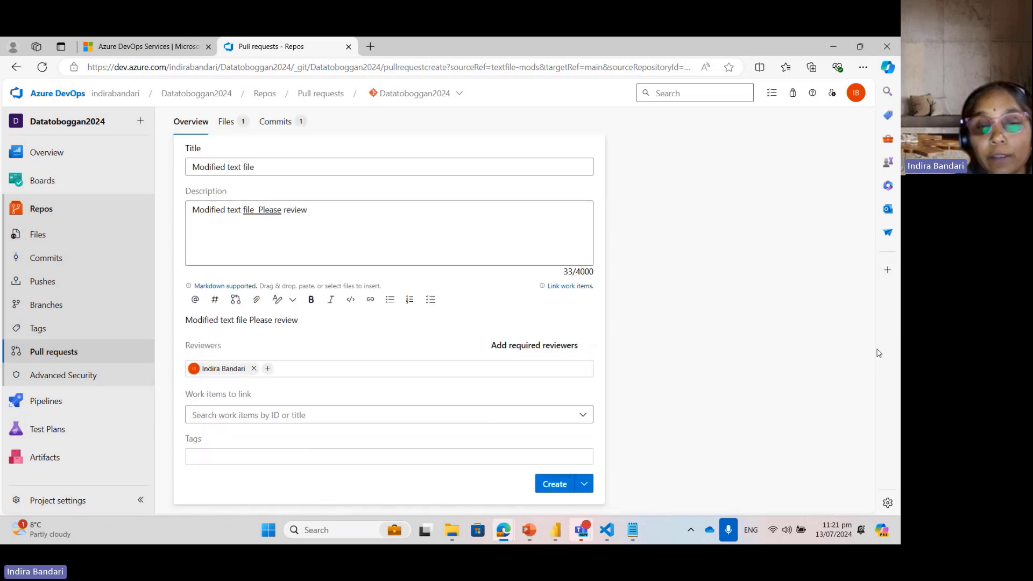
pyautogui.click(584, 484)
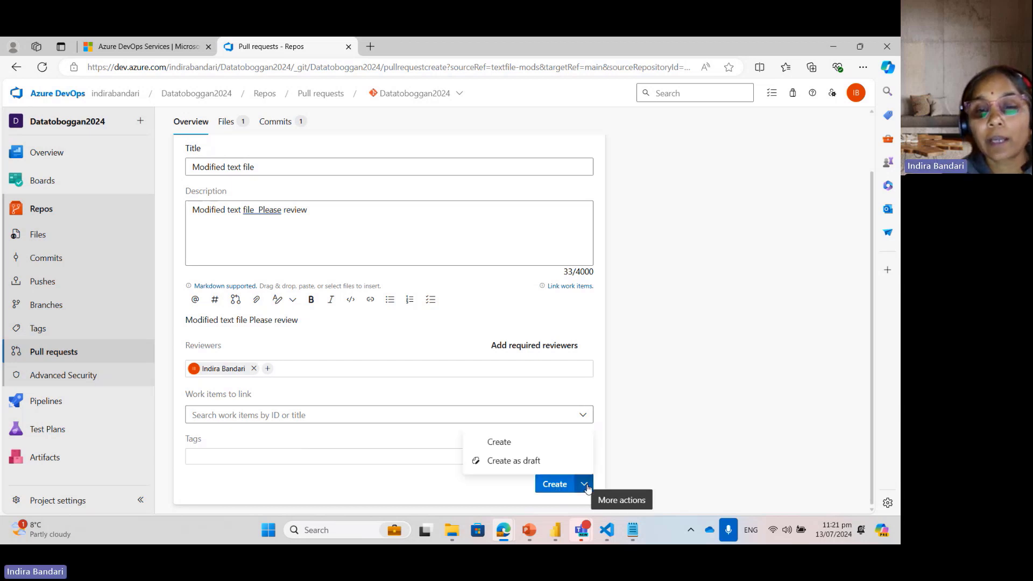
pyautogui.click(549, 484)
pyautogui.click(550, 484)
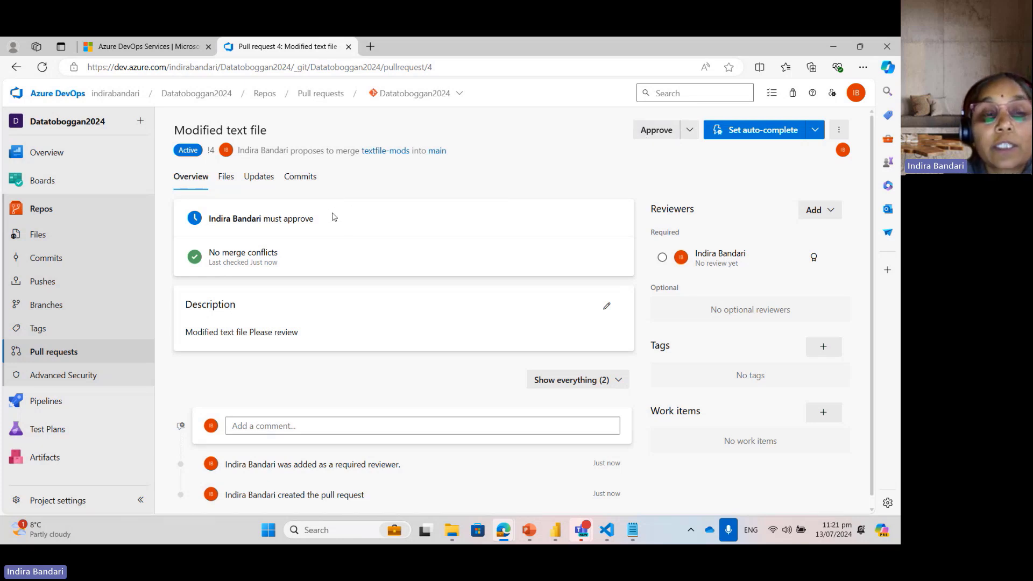
# Step: Review the Datatb.txt change in the pull request's files and approve the pull request
pyautogui.click(226, 178)
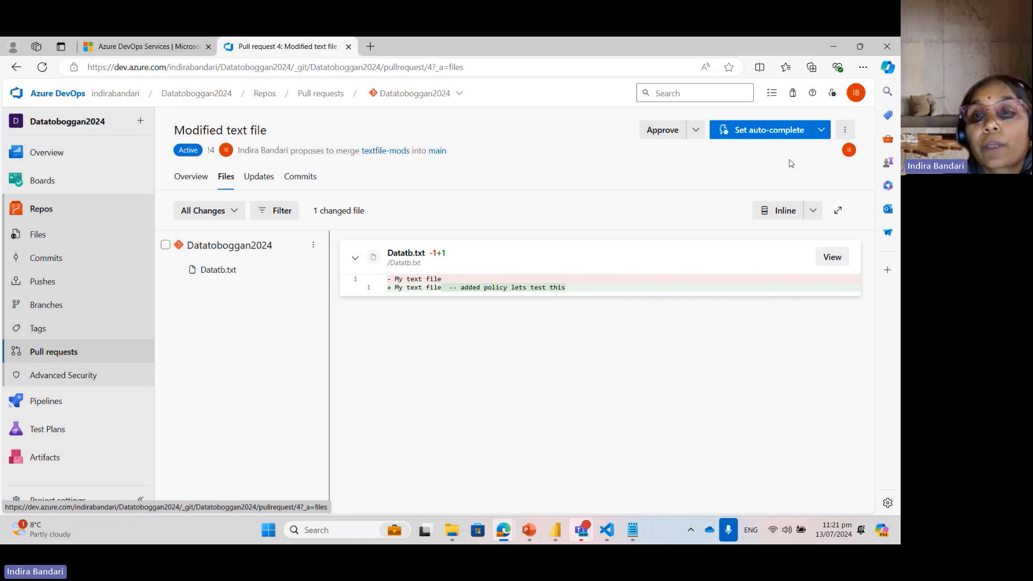
pyautogui.click(695, 129)
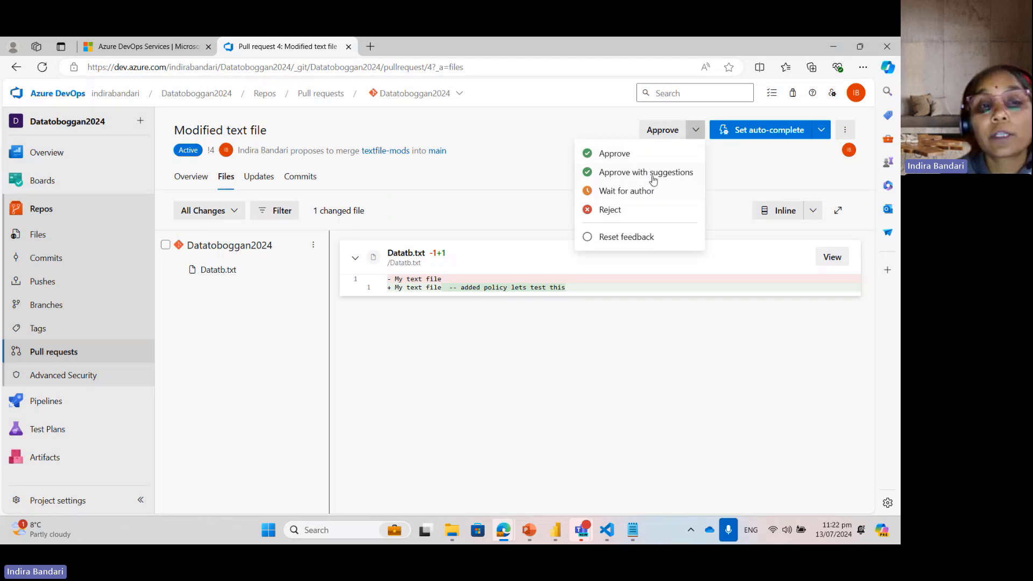
pyautogui.click(658, 132)
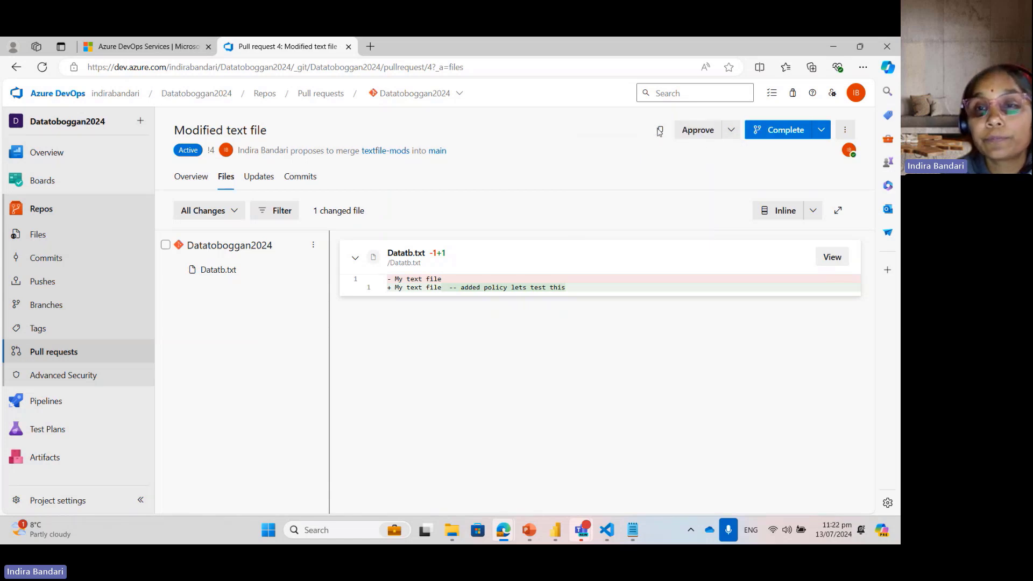
# Step: Complete the pull request into main using the Merge (no fast forward) type, keeping the textfile-mods branch
pyautogui.click(818, 134)
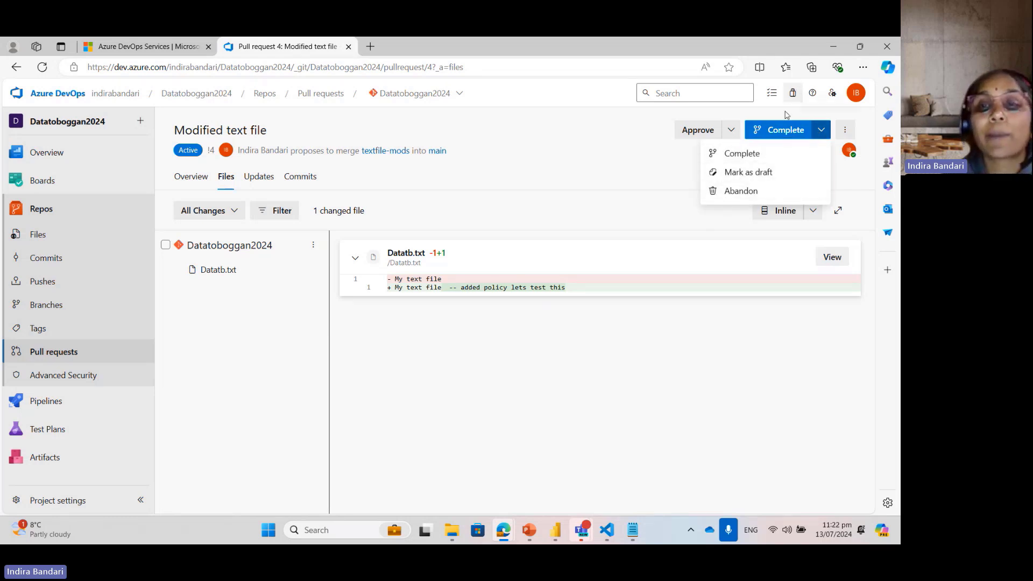
pyautogui.click(777, 135)
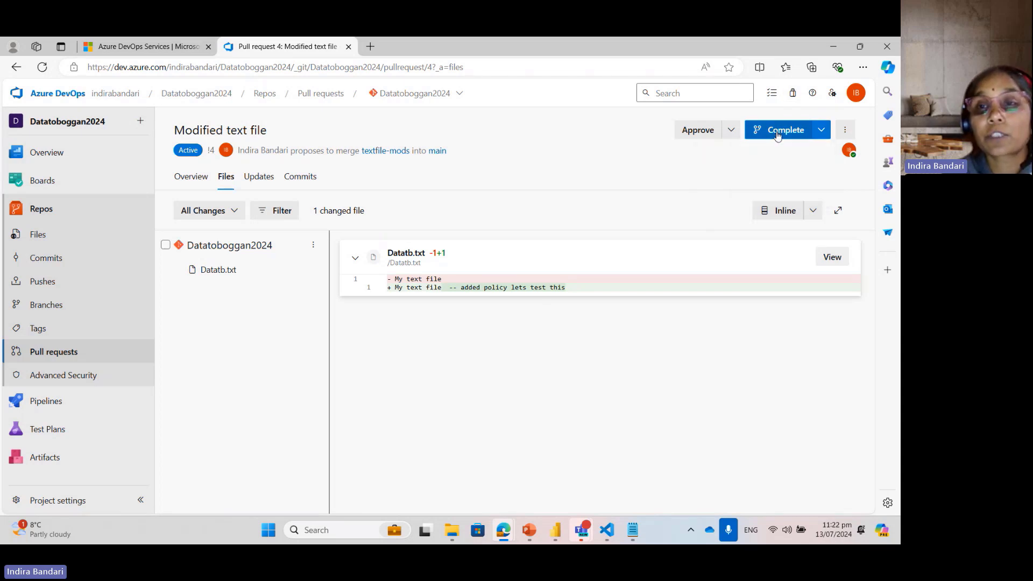
pyautogui.click(777, 134)
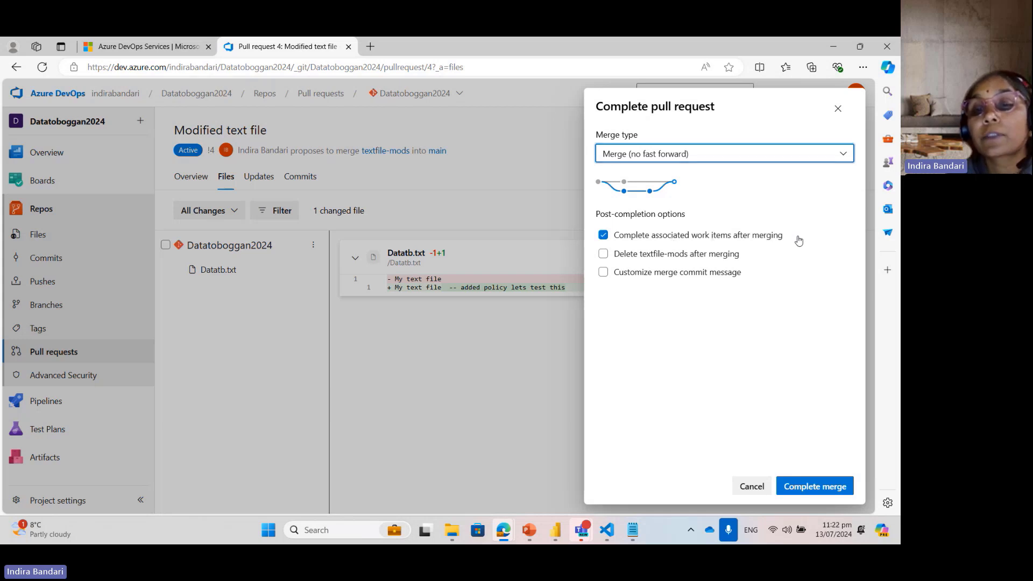
pyautogui.click(770, 367)
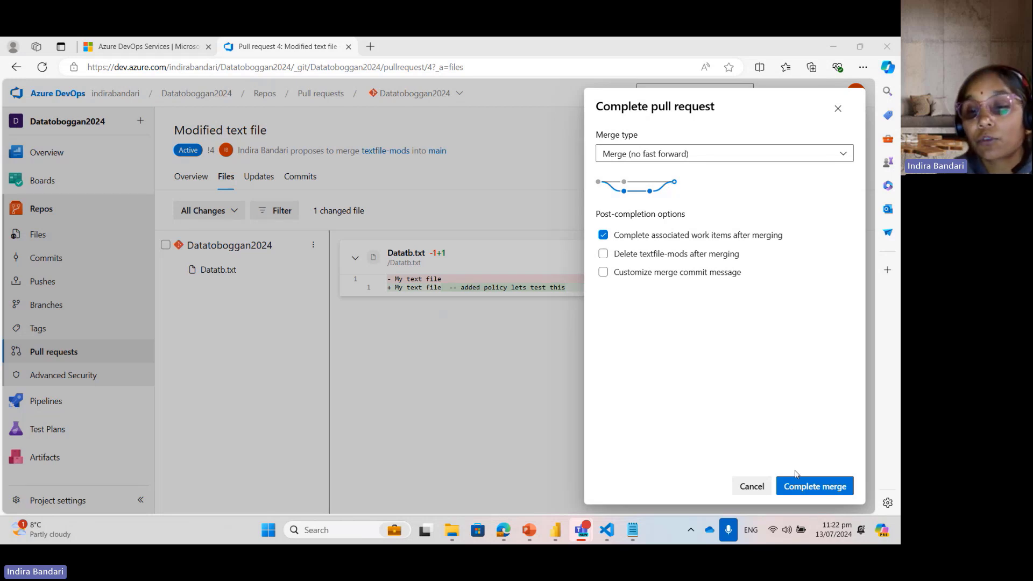
pyautogui.click(804, 486)
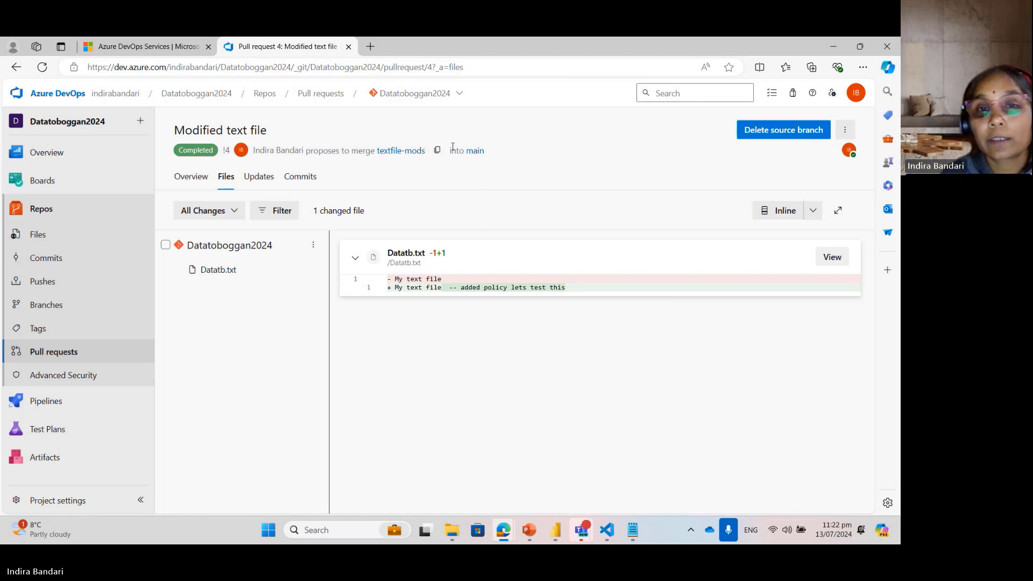
# Step: Open Datatb.txt in the repository's main branch and examine its merged text
pyautogui.click(475, 151)
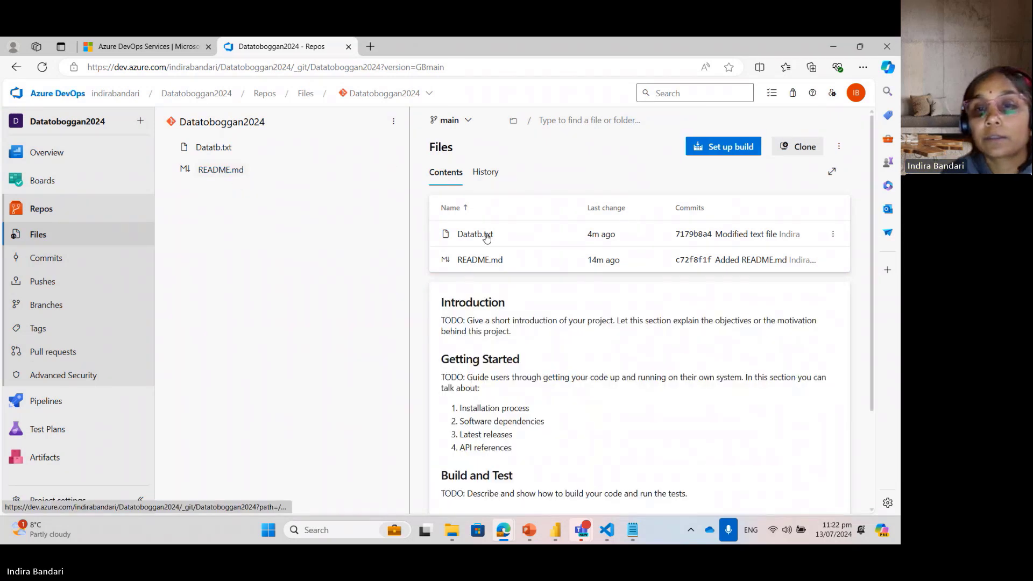
pyautogui.click(217, 153)
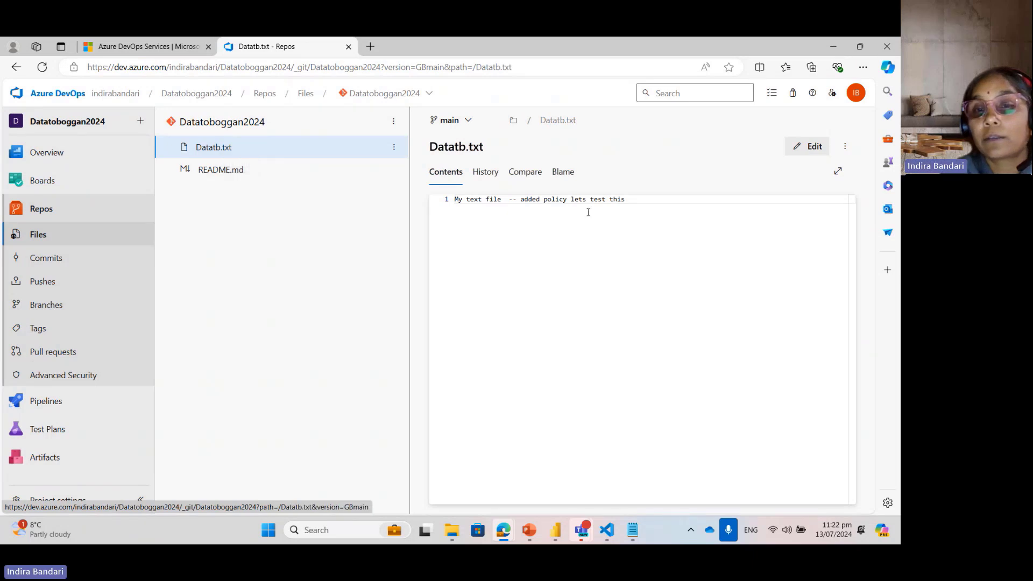
pyautogui.moveTo(649, 214); pyautogui.dragTo(385, 203)
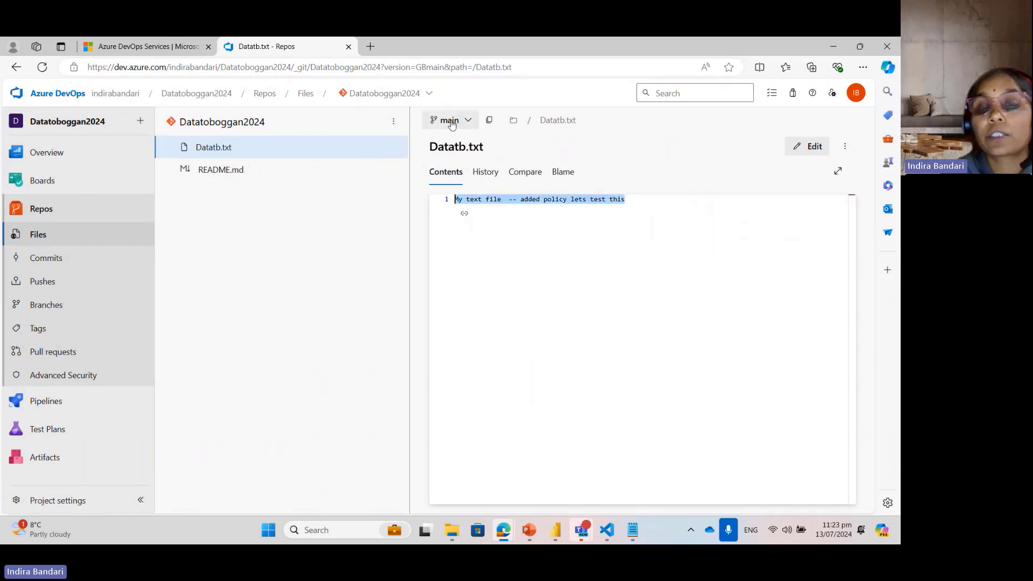
pyautogui.click(513, 338)
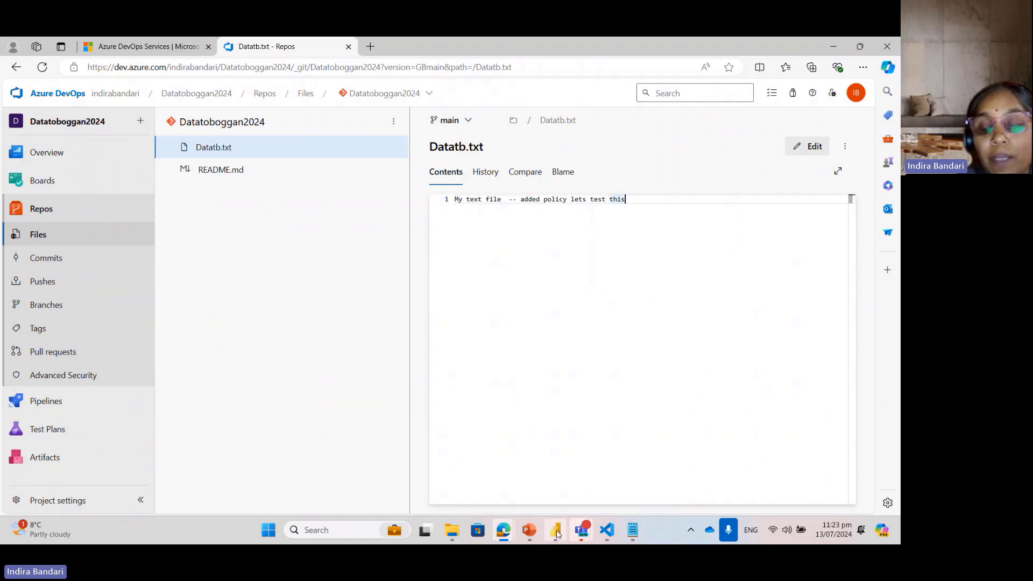
# Step: Switch to the Retail Analysis Sample PBIX report in Power BI Desktop and show the District Monthly Sales page
pyautogui.moveTo(555, 530)
pyautogui.click(542, 407)
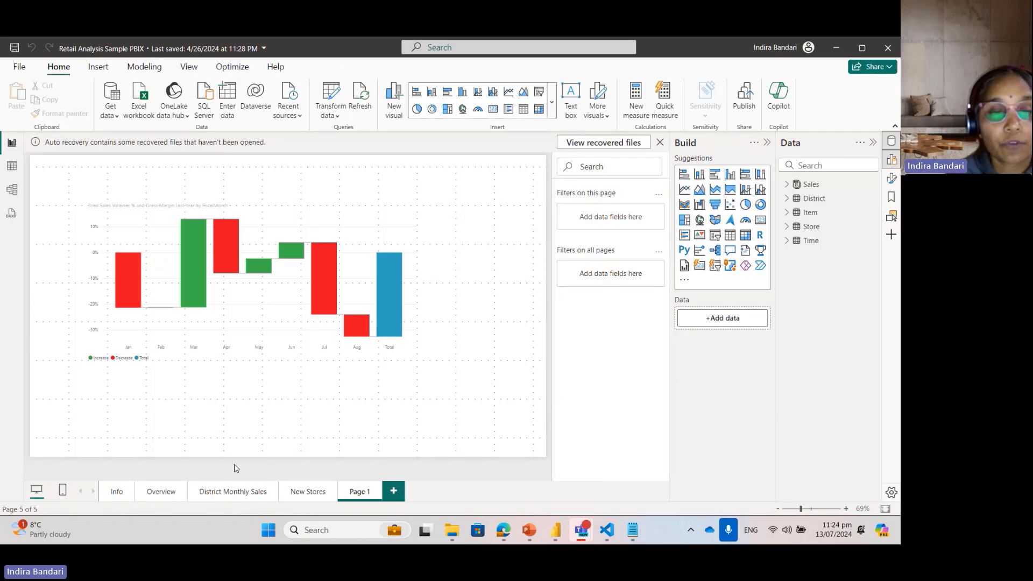
pyautogui.click(229, 491)
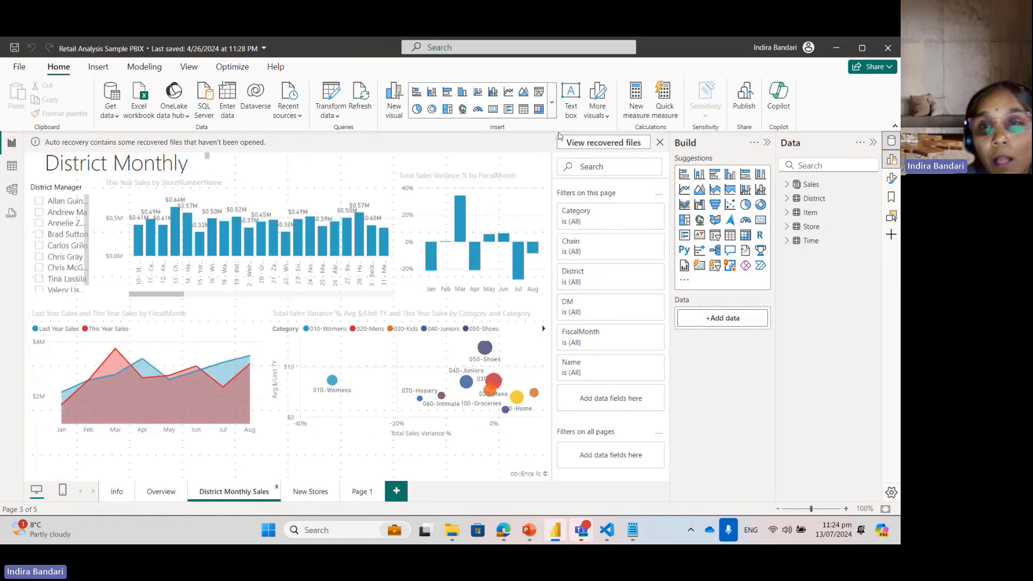
# Step: Dismiss the auto recovery notice and choose to keep the recovered files
pyautogui.click(660, 142)
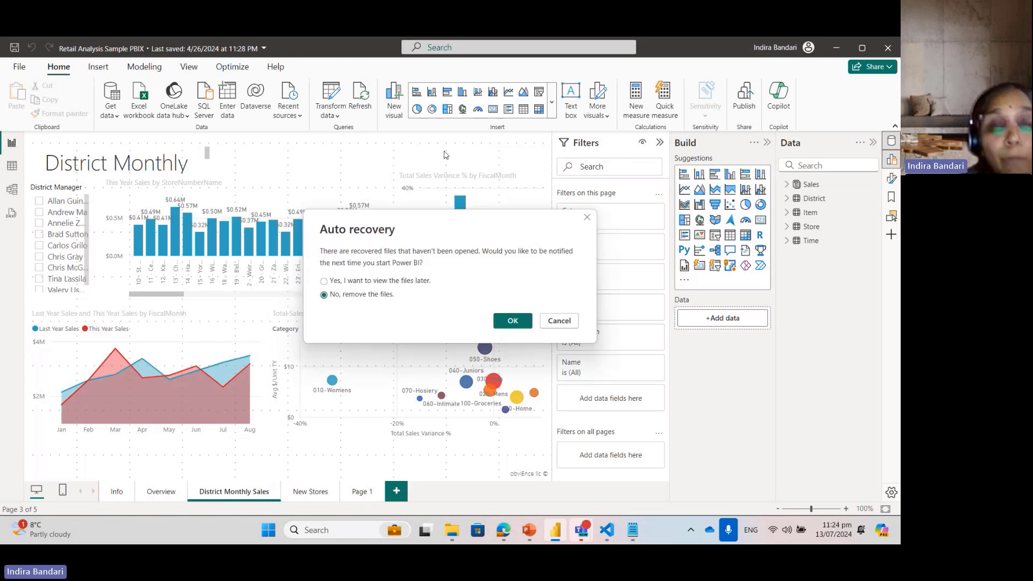
pyautogui.click(408, 279)
pyautogui.click(511, 321)
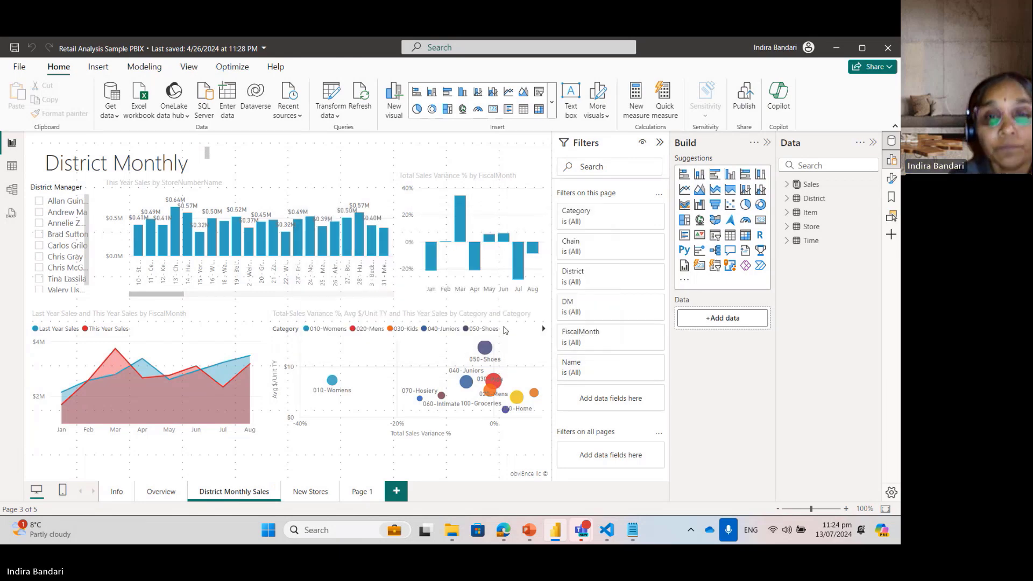
# Step: Set up saving a copy of the Retail Analysis Sample PBIX report in the .pbip format
pyautogui.click(21, 67)
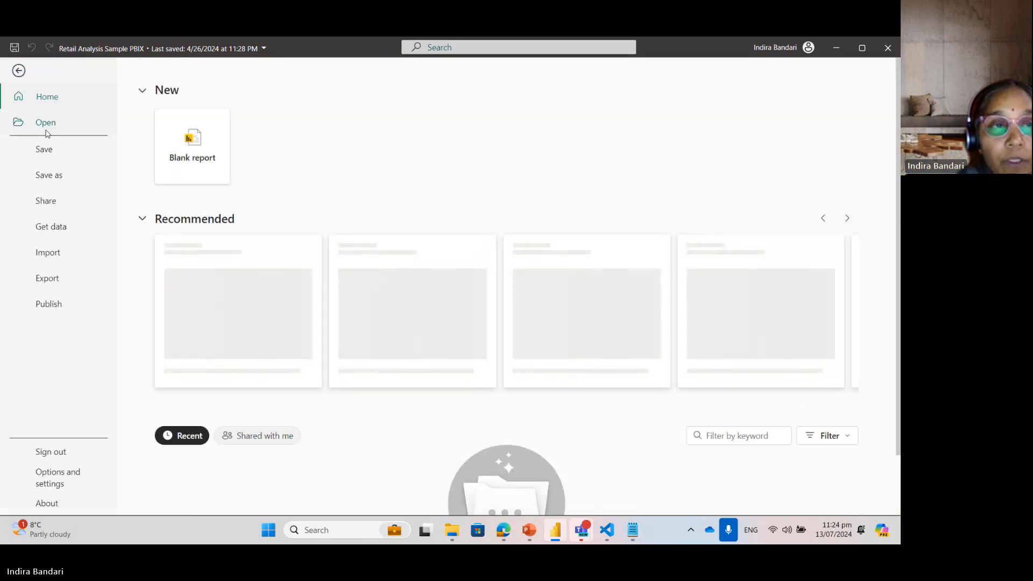
pyautogui.click(54, 174)
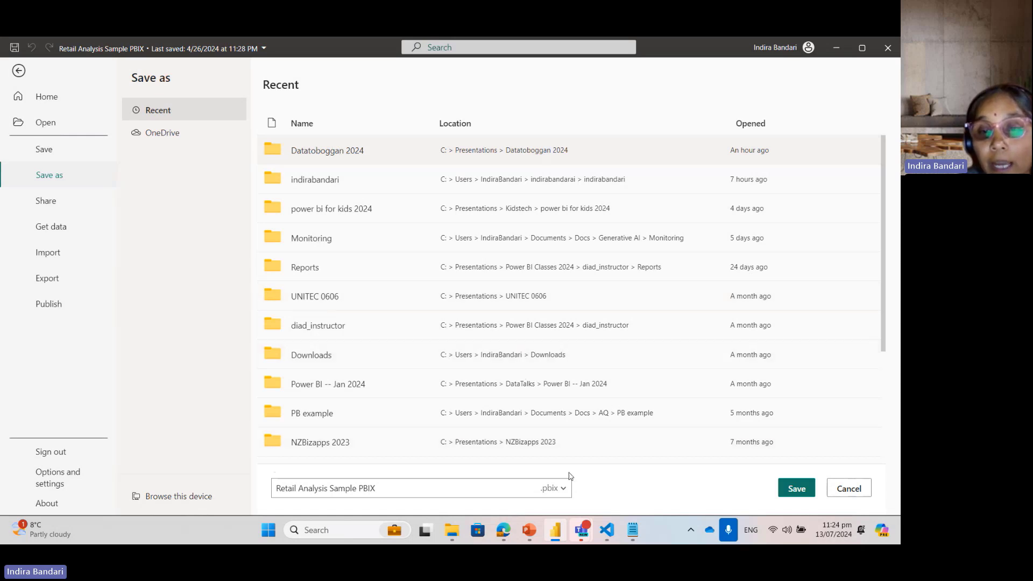
pyautogui.click(564, 492)
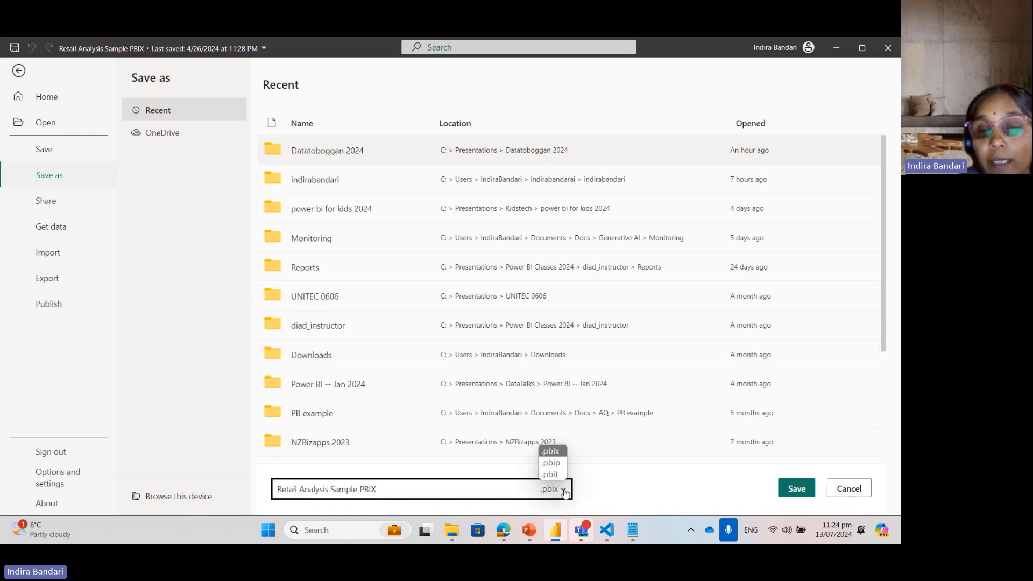
pyautogui.click(551, 463)
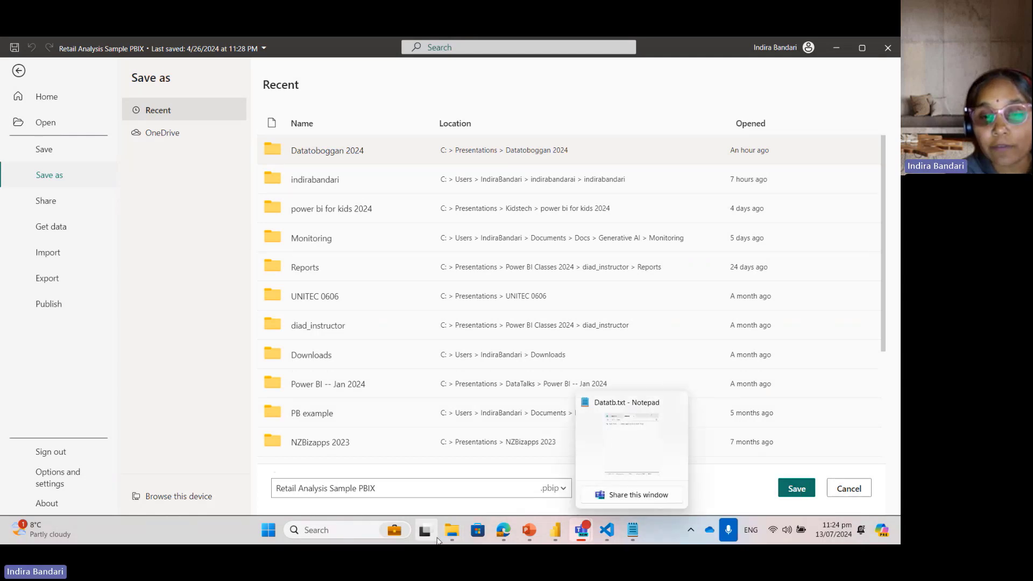
# Step: Check the Datatoboggan2024 folder in File Explorer, and save the report as a .pbip project, replacing the existing file
pyautogui.moveTo(452, 535)
pyautogui.click(338, 407)
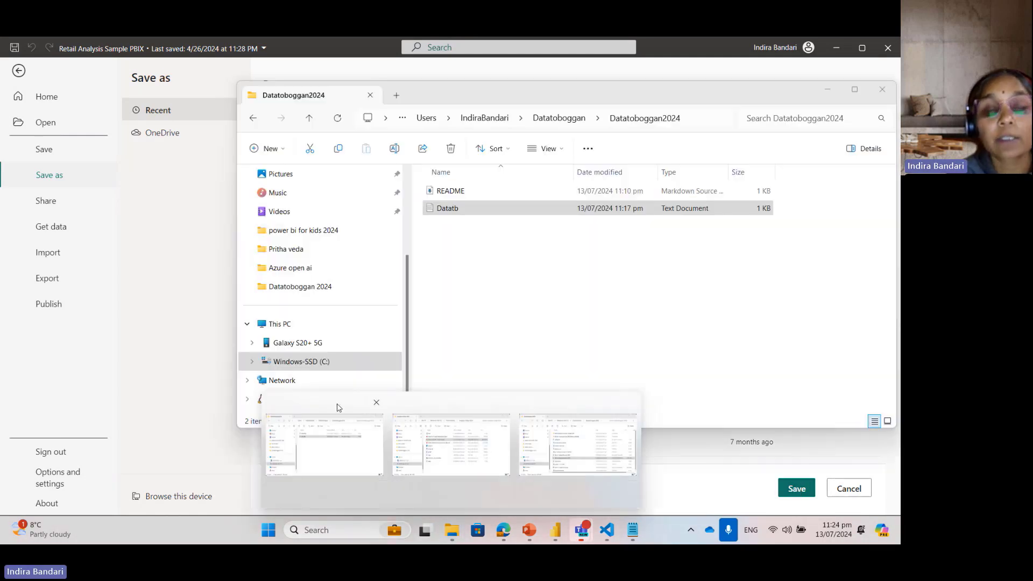
pyautogui.click(476, 283)
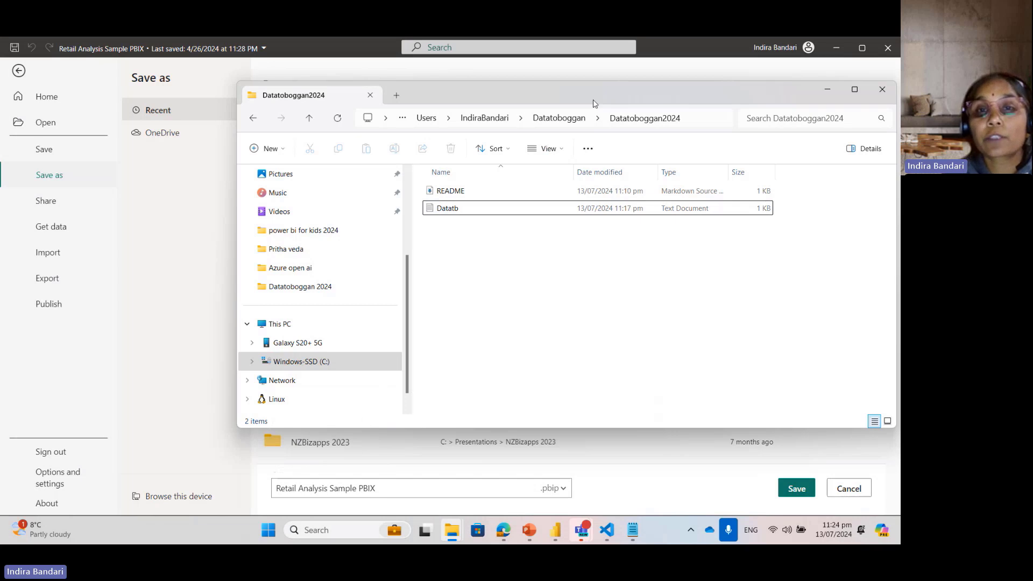
pyautogui.moveTo(594, 103); pyautogui.dragTo(383, 105)
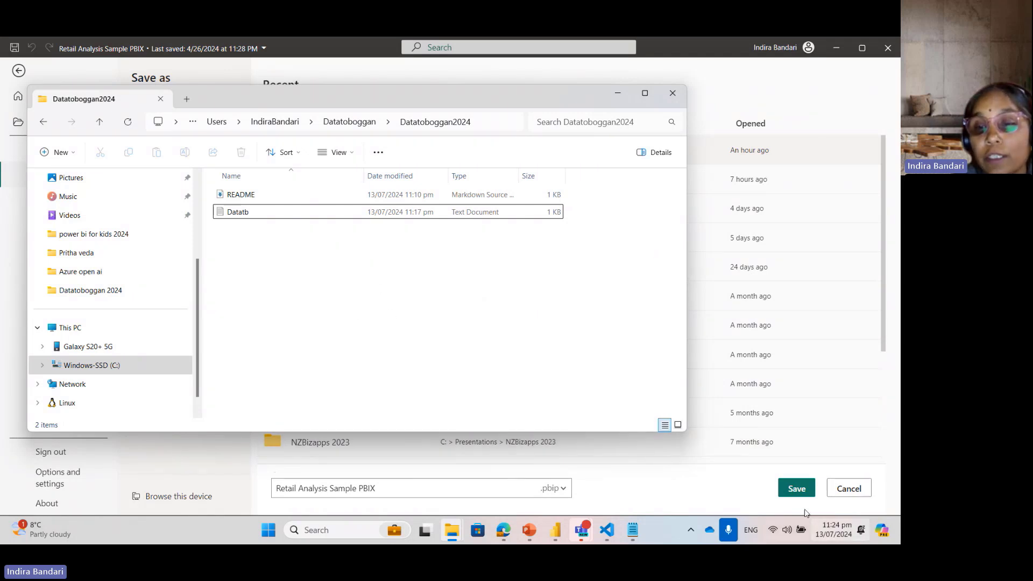
pyautogui.click(796, 488)
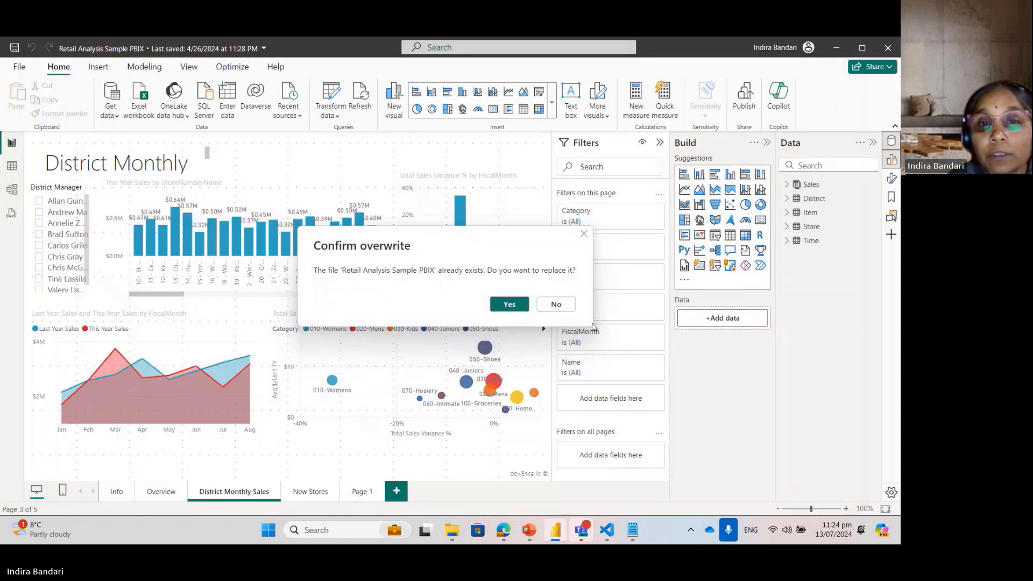
pyautogui.click(510, 305)
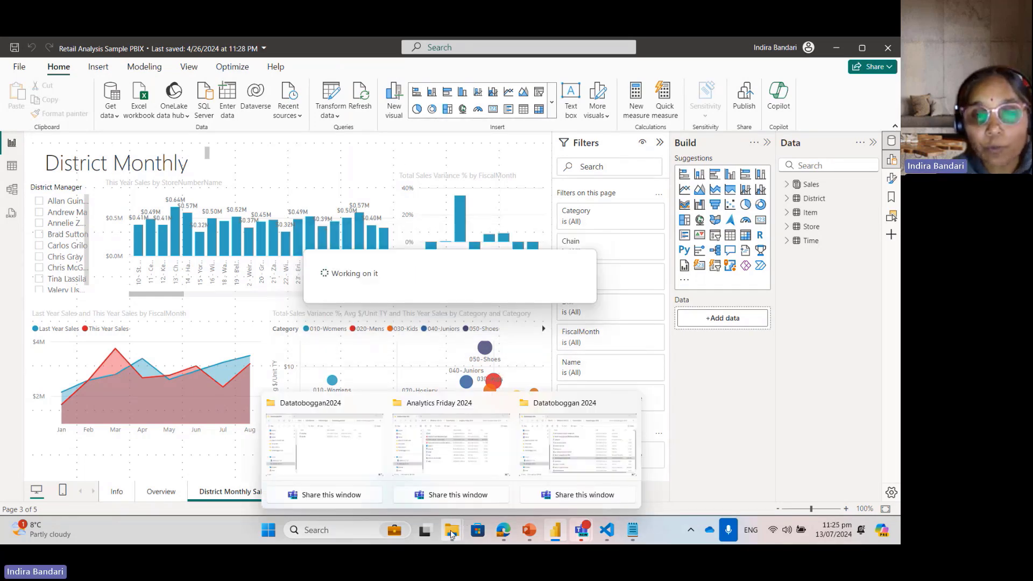
# Step: Look for the saved project files in the Datatoboggan2024 repository folder and in the other repository folder under the user profile
pyautogui.click(326, 408)
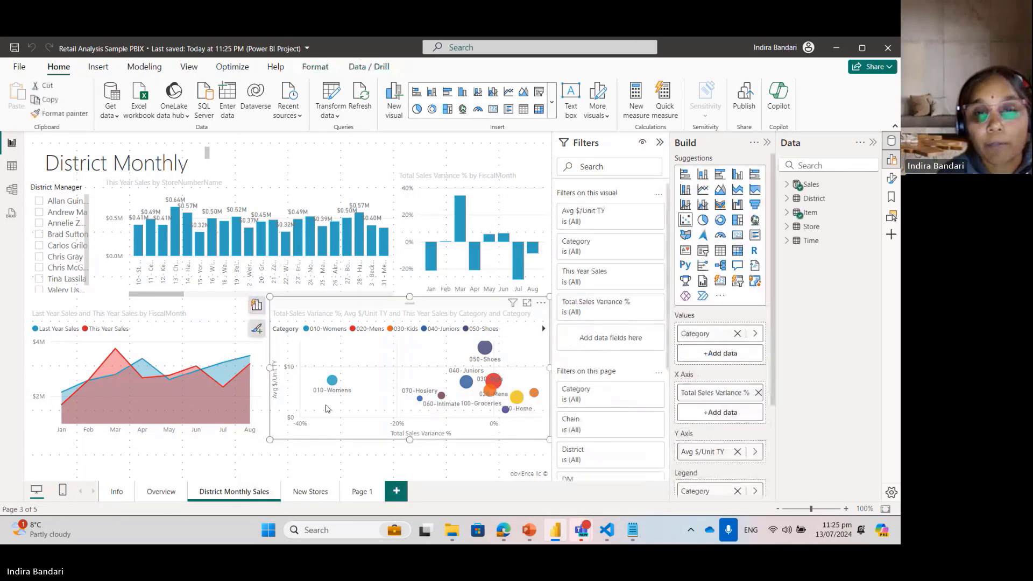
pyautogui.moveTo(452, 532)
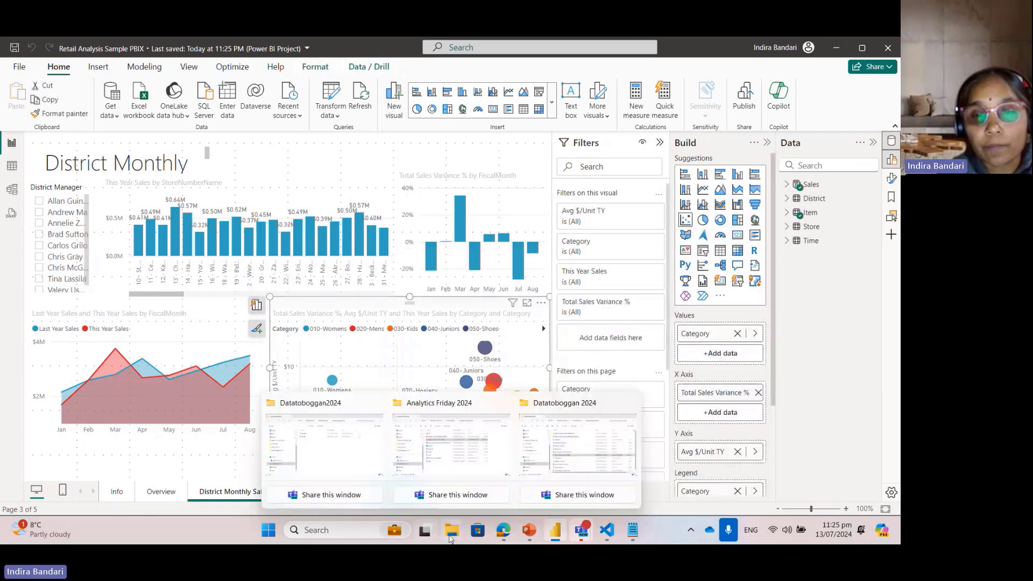
pyautogui.click(347, 433)
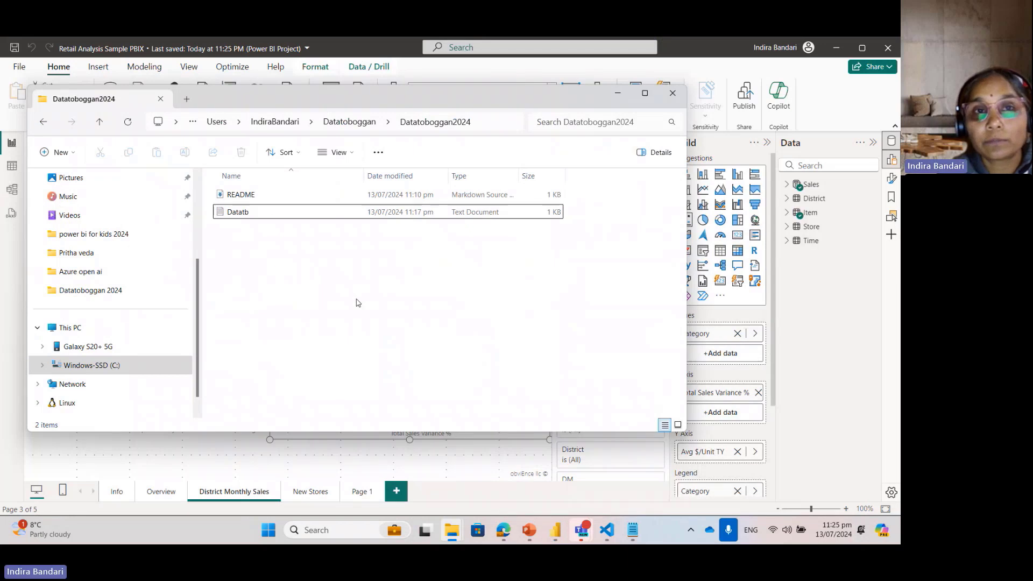
pyautogui.click(347, 121)
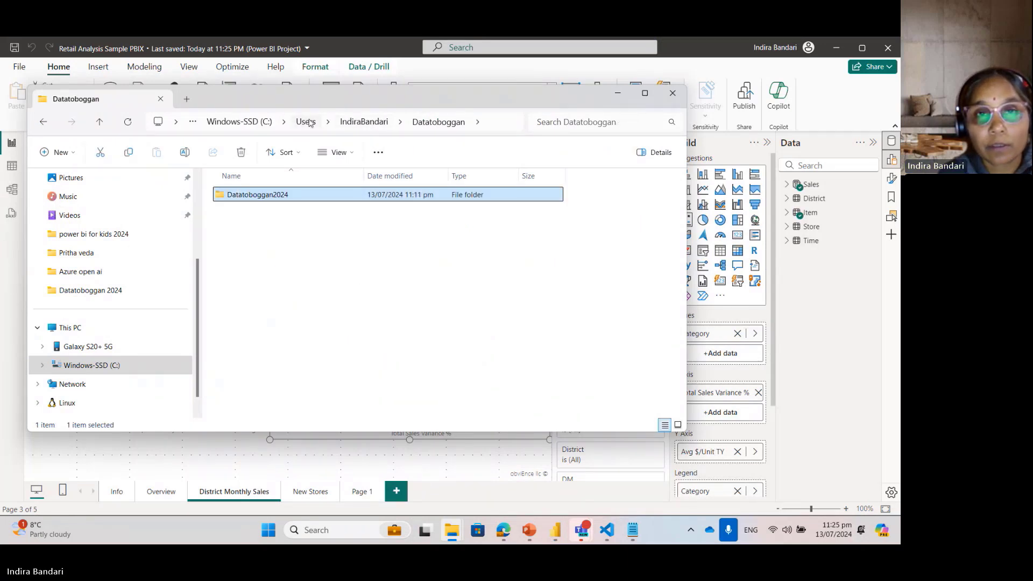
pyautogui.click(354, 123)
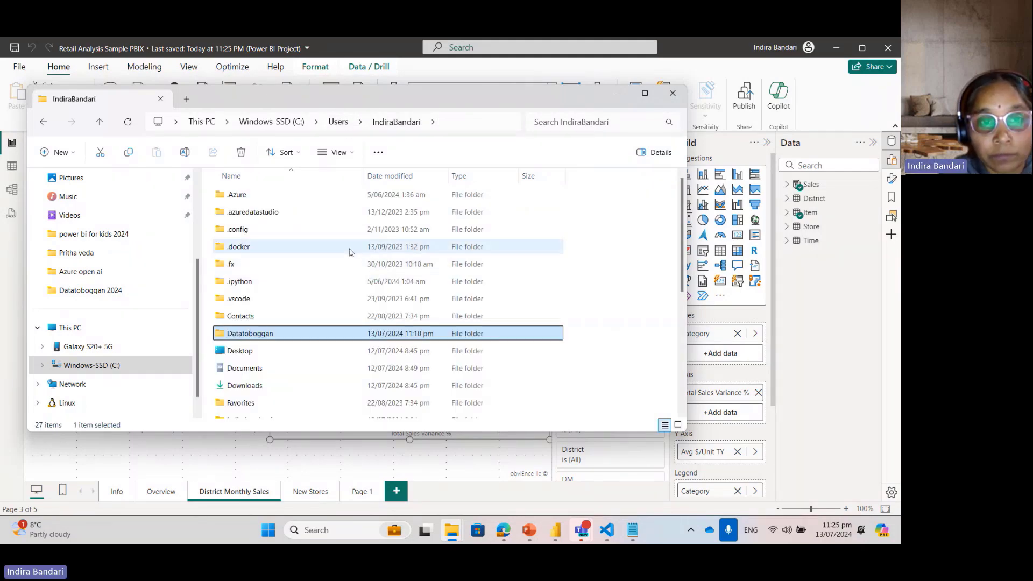
pyautogui.scroll(-5, 452, 278)
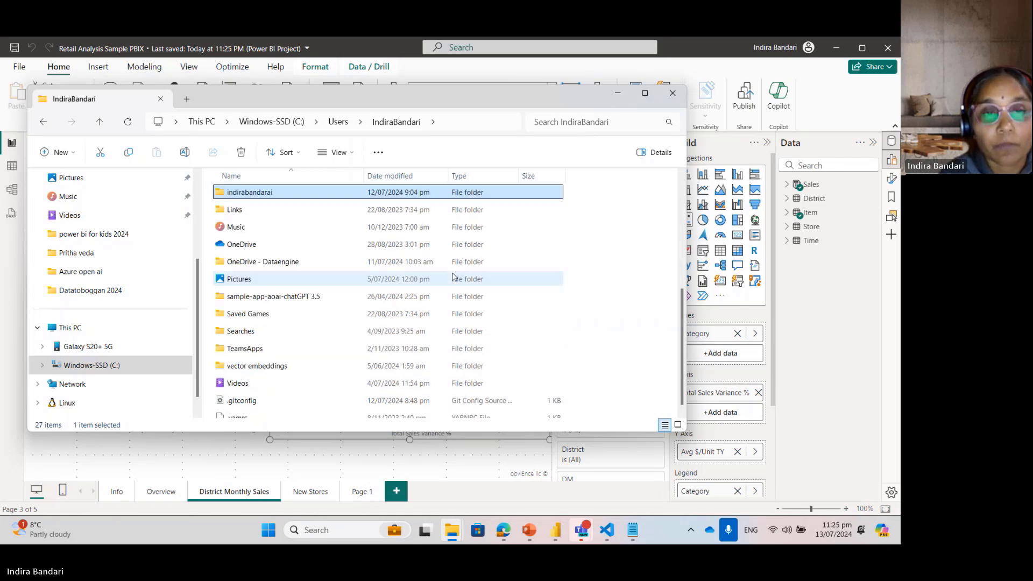
pyautogui.doubleClick(438, 266)
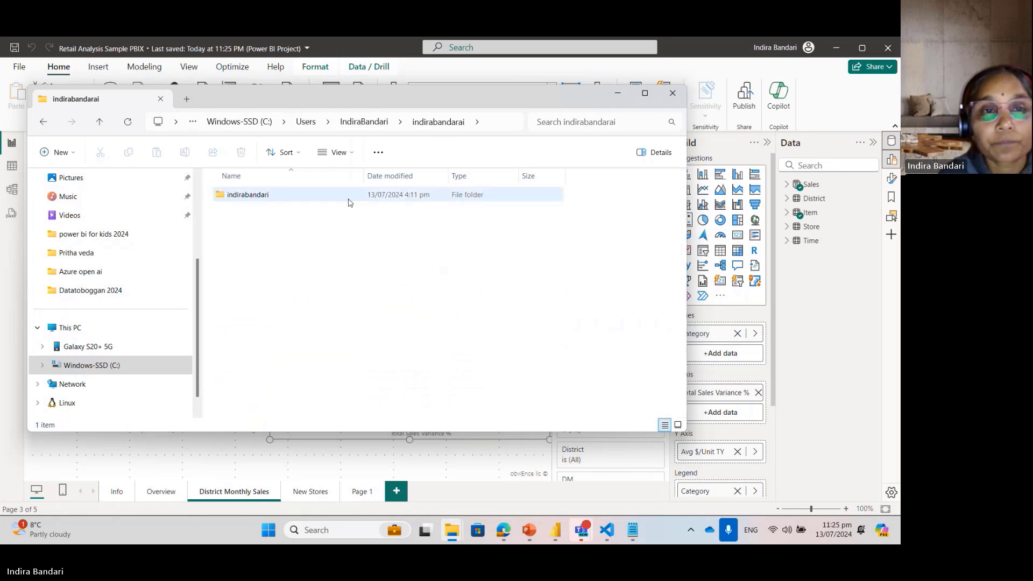
pyautogui.doubleClick(277, 201)
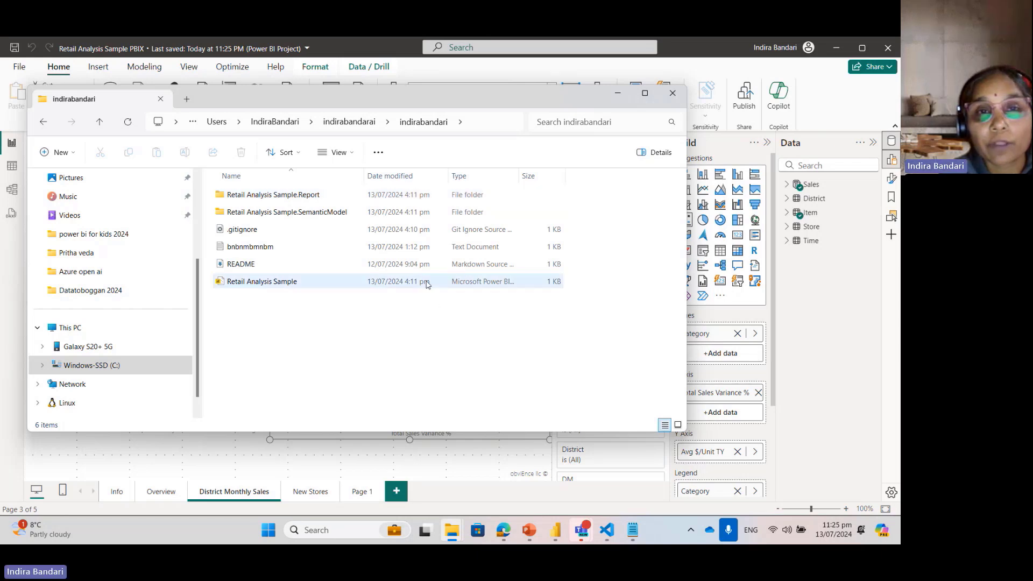
# Step: Go back to the user profile folder and select the Datatoboggan folder
pyautogui.click(349, 122)
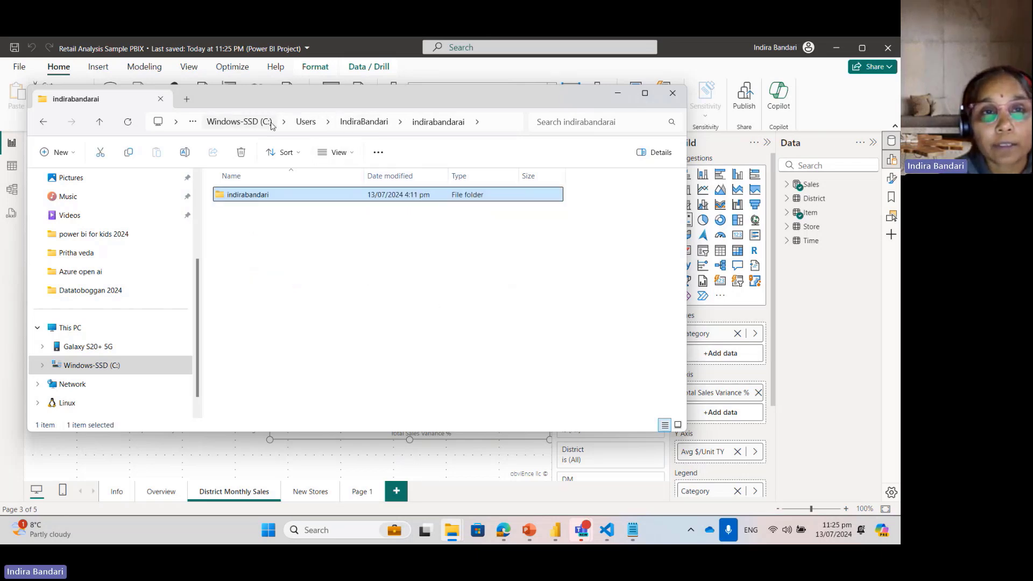
pyautogui.click(364, 122)
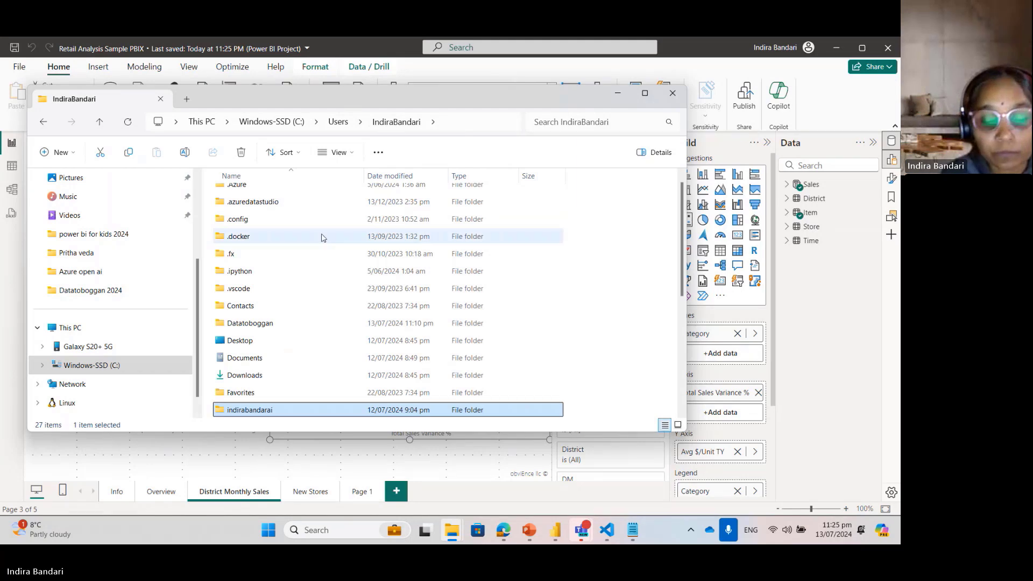
pyautogui.press('d')
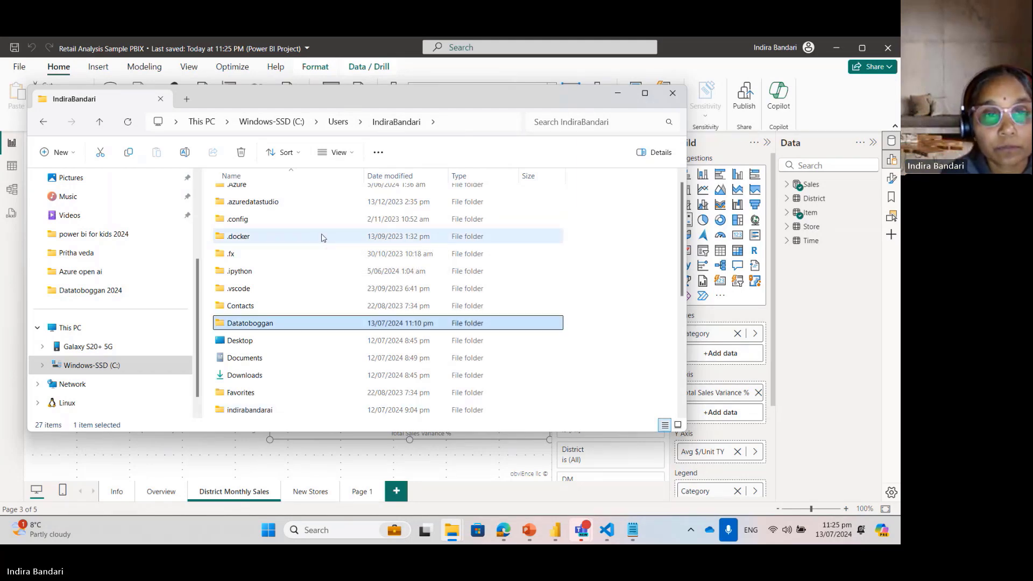
pyautogui.scroll(1, 338, 251)
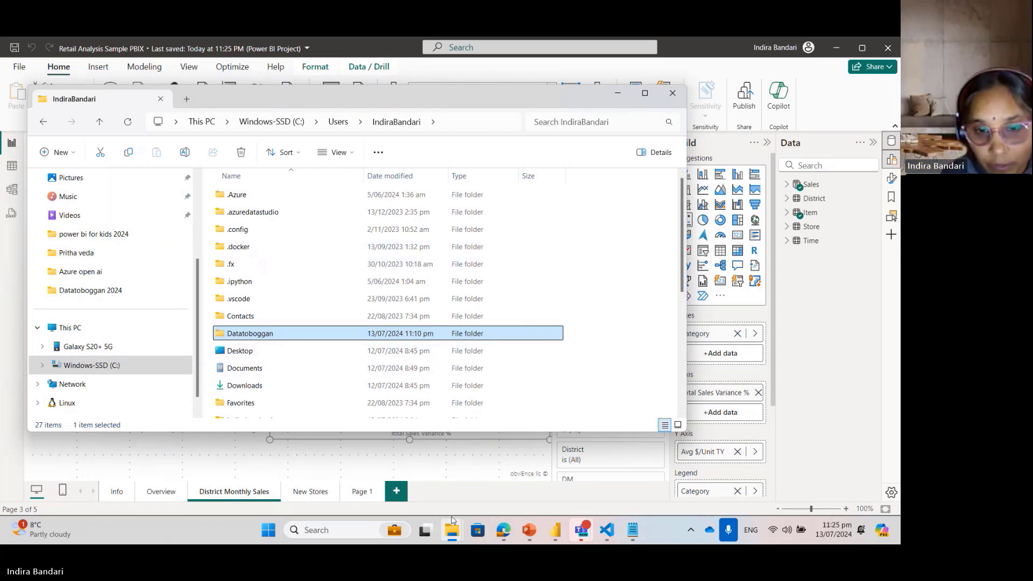
# Step: Check the Datatoboggan 2024 folder under C:\Presentations for the saved .pbip project files
pyautogui.moveTo(452, 533)
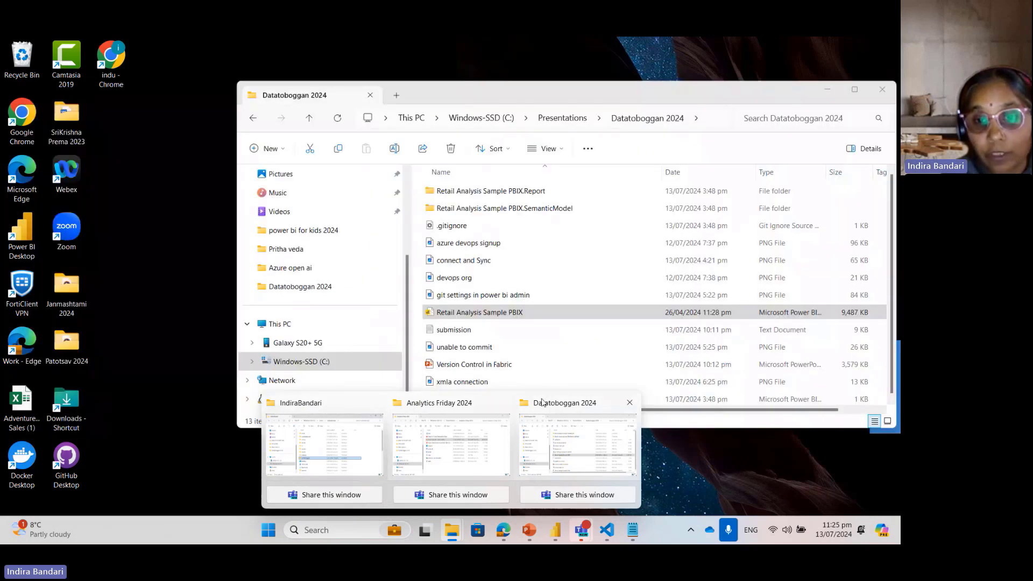
pyautogui.click(554, 403)
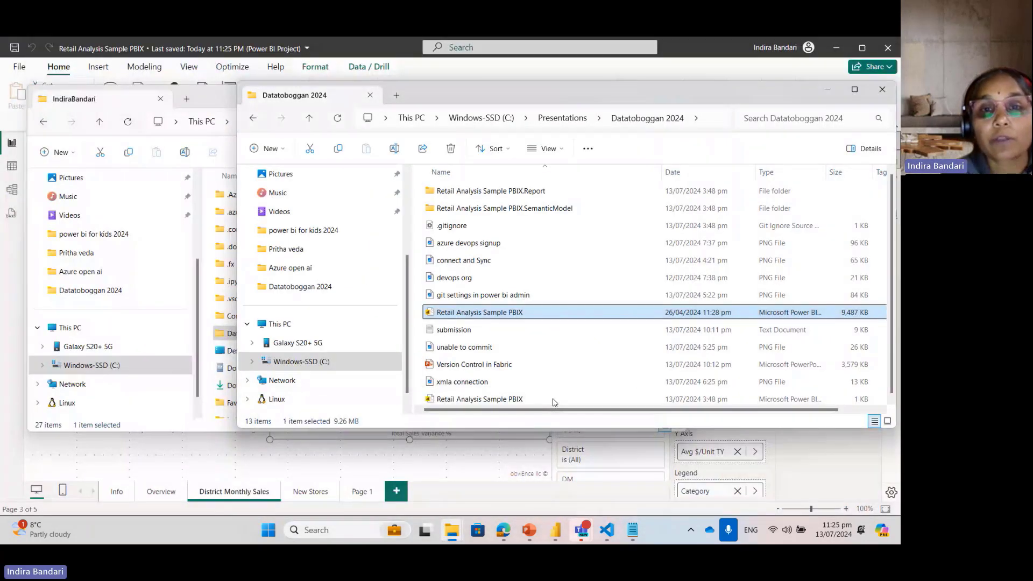
pyautogui.doubleClick(573, 94)
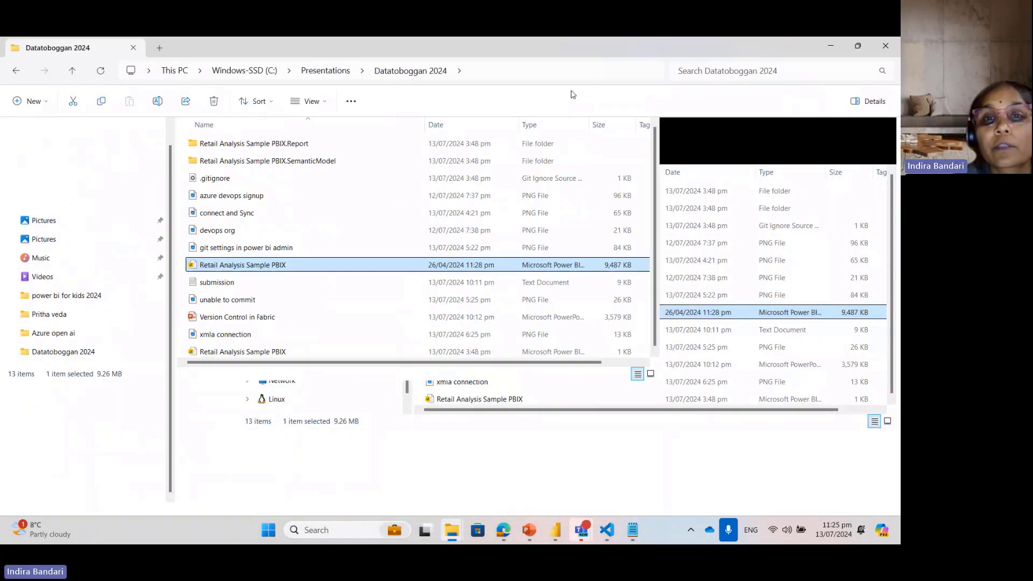
pyautogui.click(830, 46)
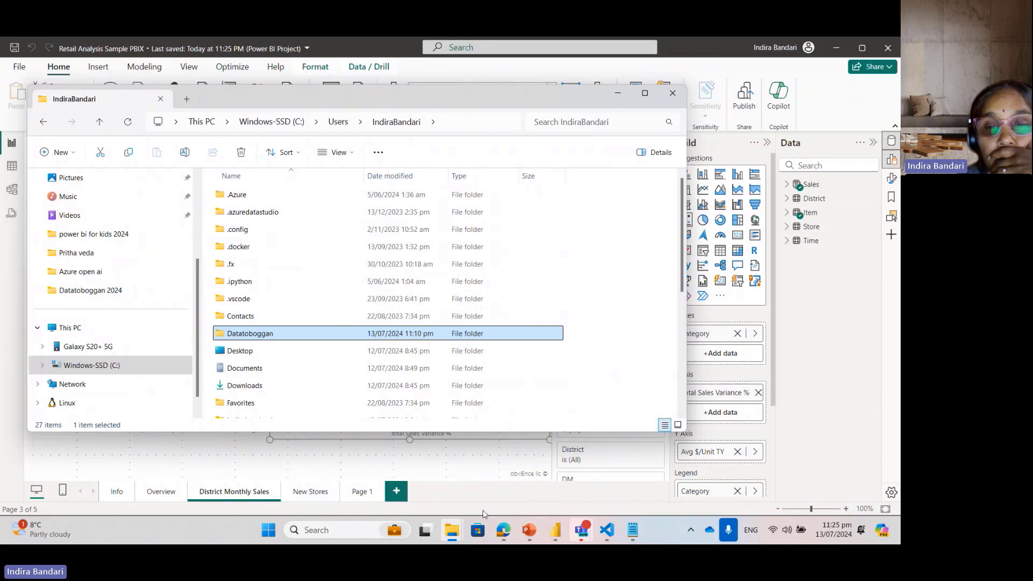
# Step: Switch back to Power BI Desktop and start saving the report as a .pbip project to a browsed location on this device
pyautogui.click(555, 530)
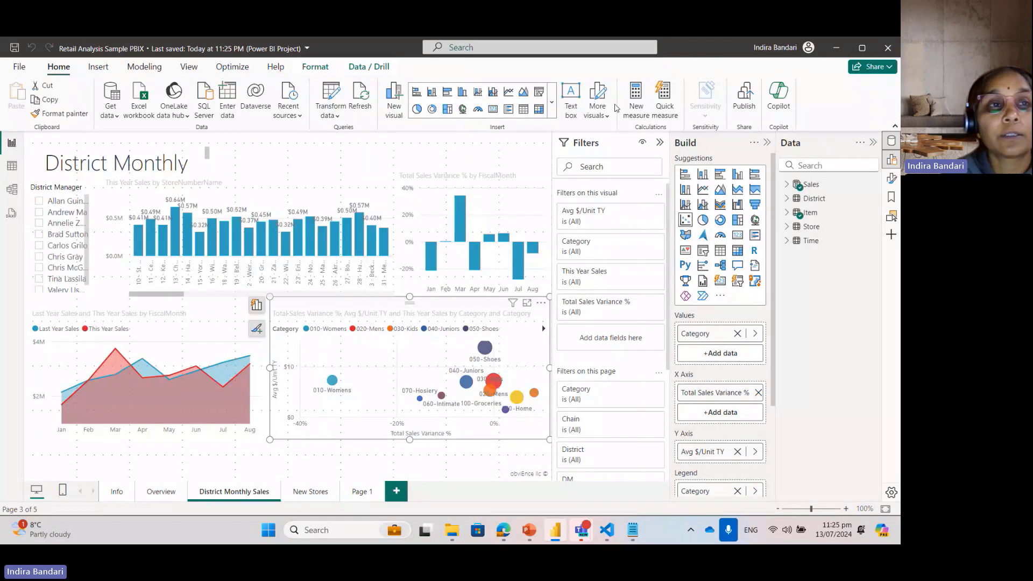
pyautogui.click(19, 66)
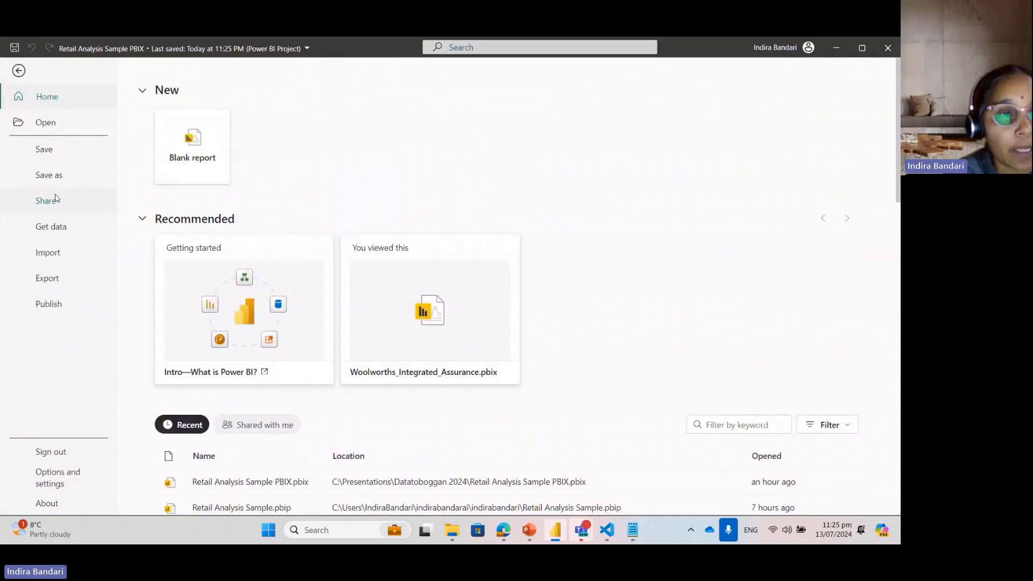
pyautogui.click(51, 176)
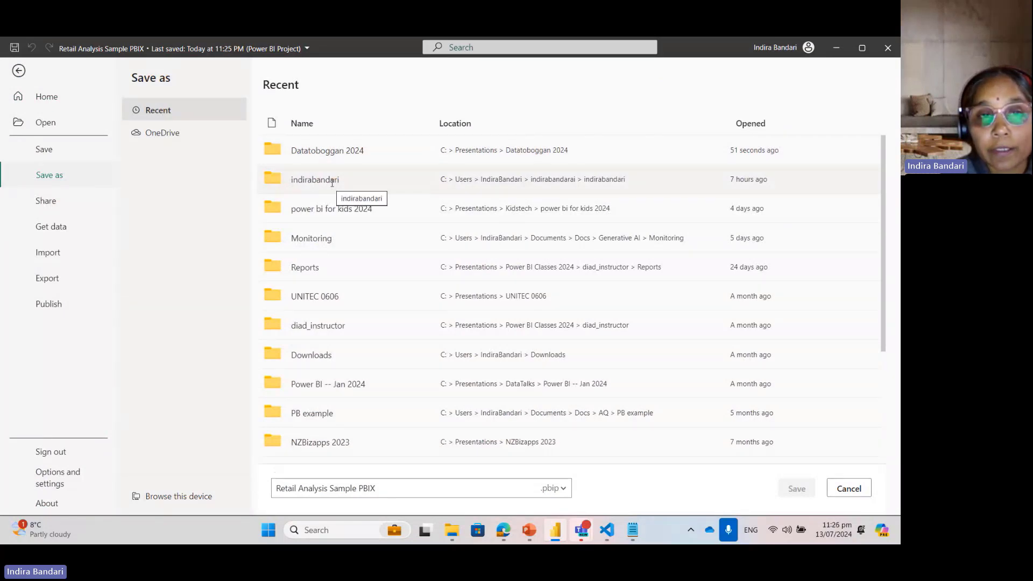
pyautogui.click(175, 496)
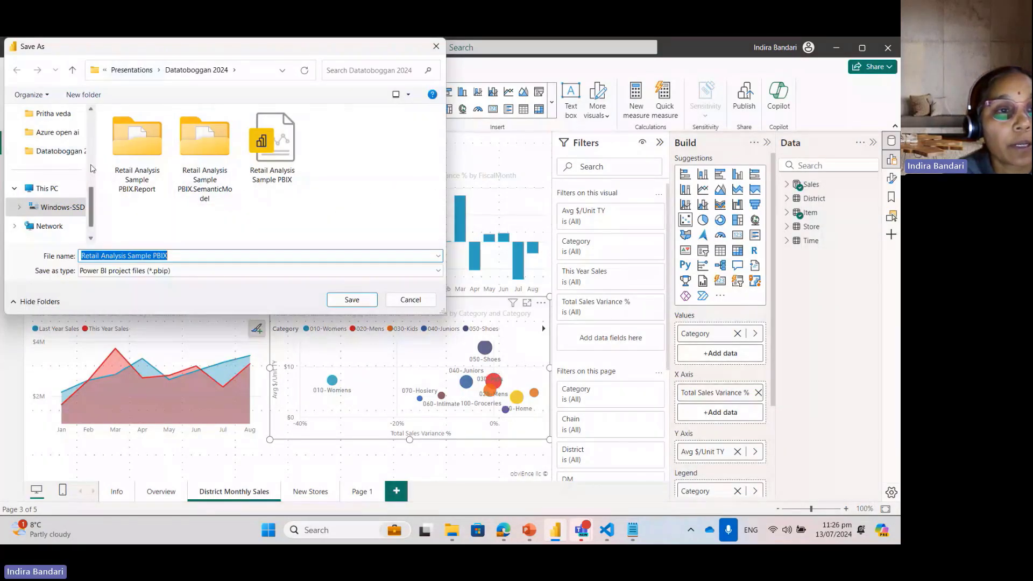
# Step: Save Retail Analysis Sample PBIX as a Power BI project in the user profile's Datatoboggan\Datatoboggan2024 folder
pyautogui.click(57, 207)
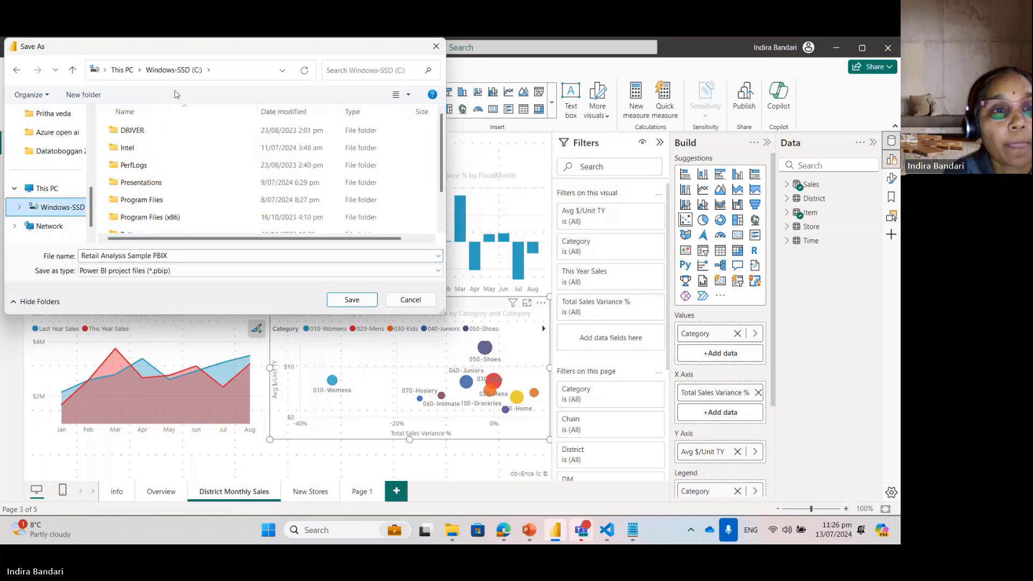
pyautogui.scroll(-2, 345, 169)
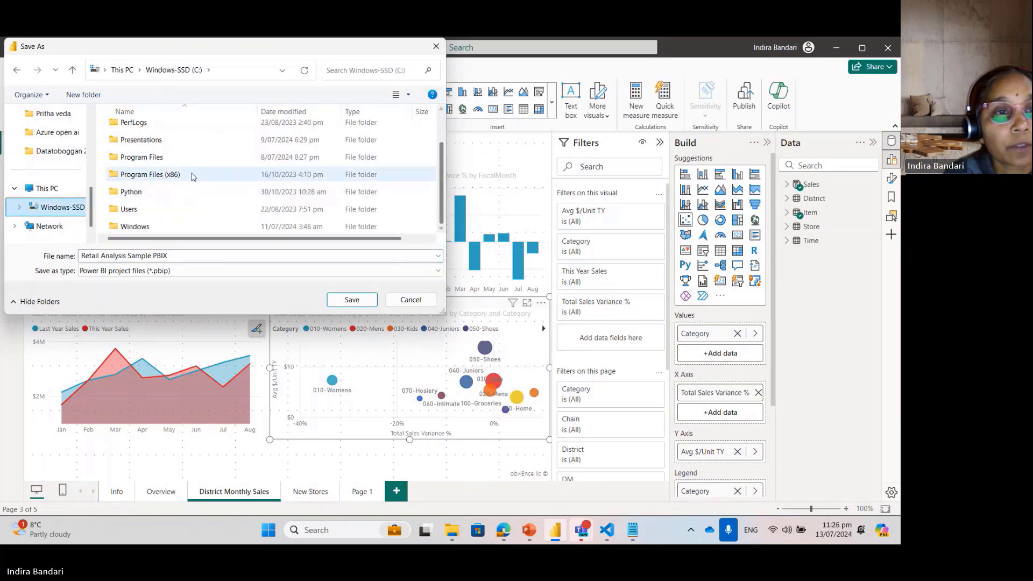
pyautogui.scroll(3, 226, 178)
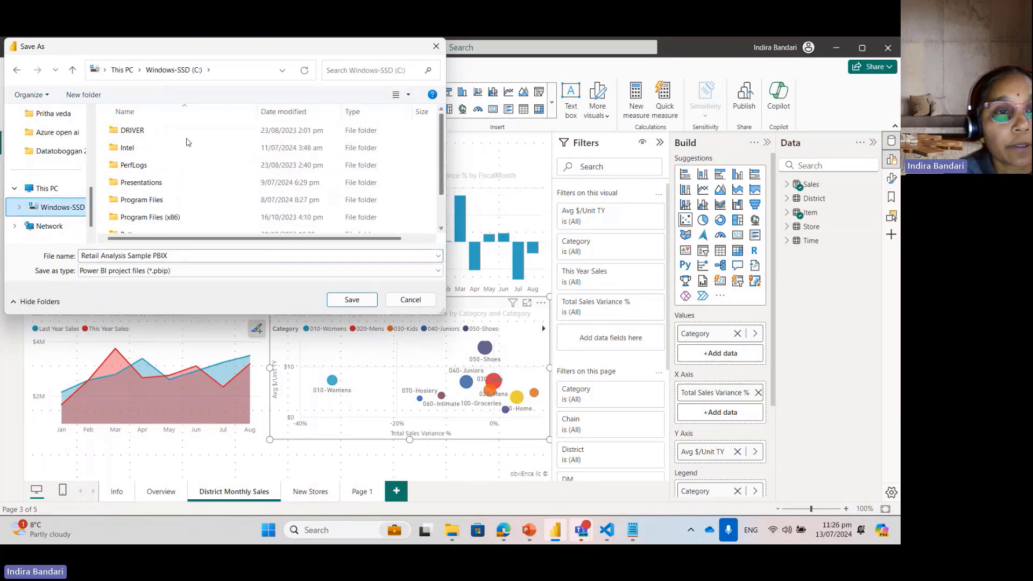
pyautogui.scroll(-3, 215, 193)
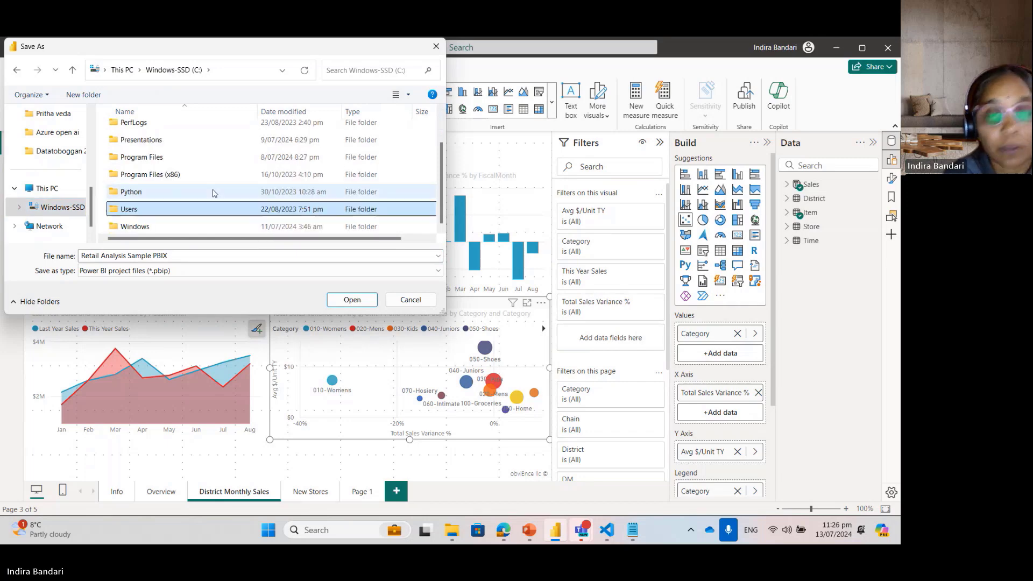
pyautogui.press('Return')
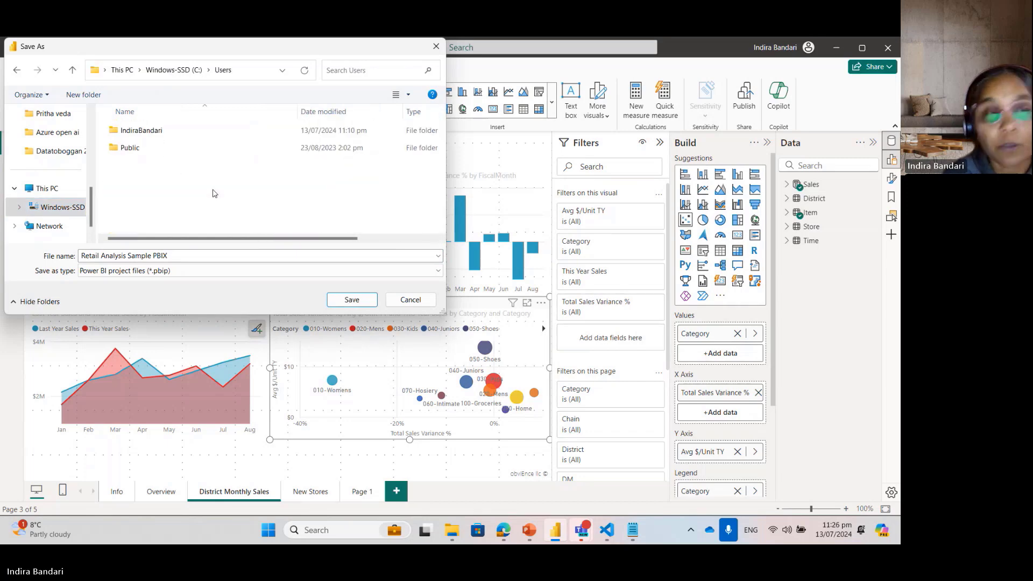
pyautogui.doubleClick(149, 131)
pyautogui.scroll(-3, 442, 223)
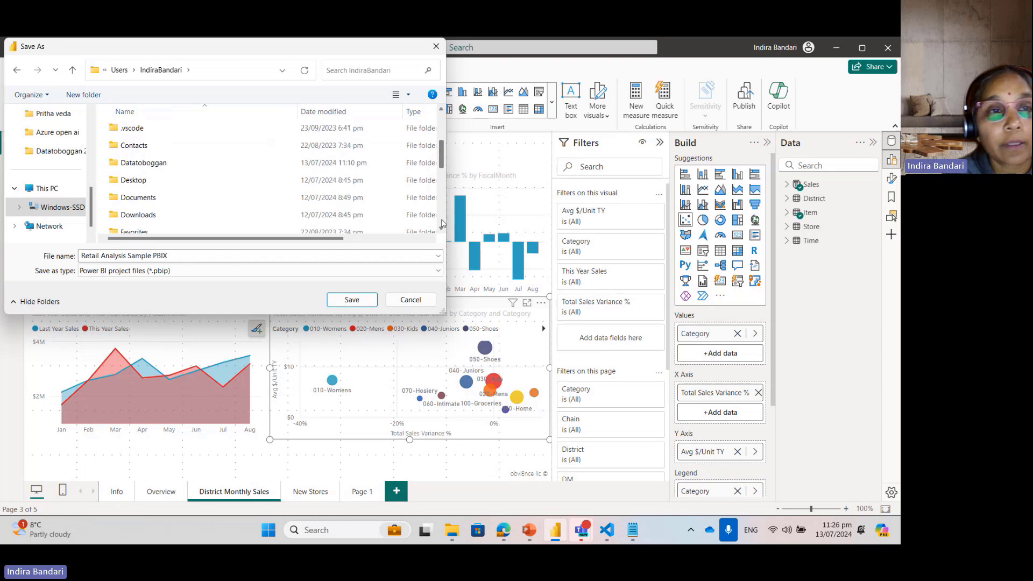
pyautogui.doubleClick(156, 163)
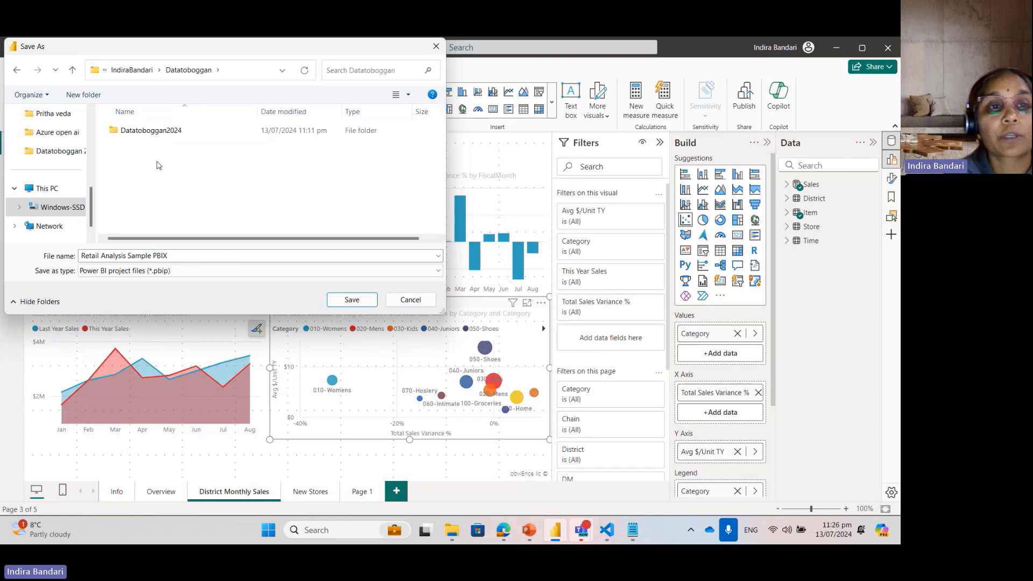
pyautogui.doubleClick(172, 129)
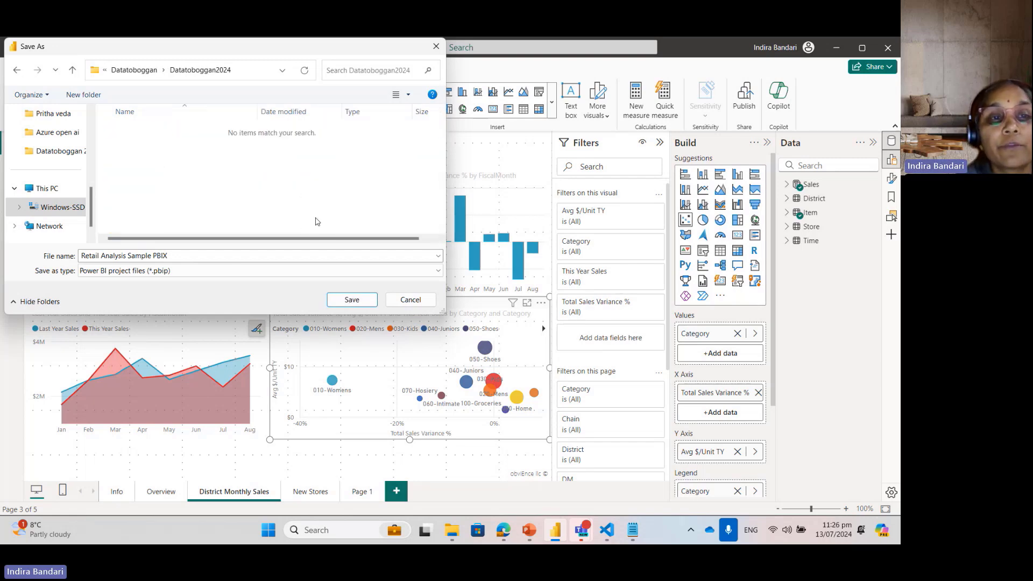
pyautogui.click(351, 300)
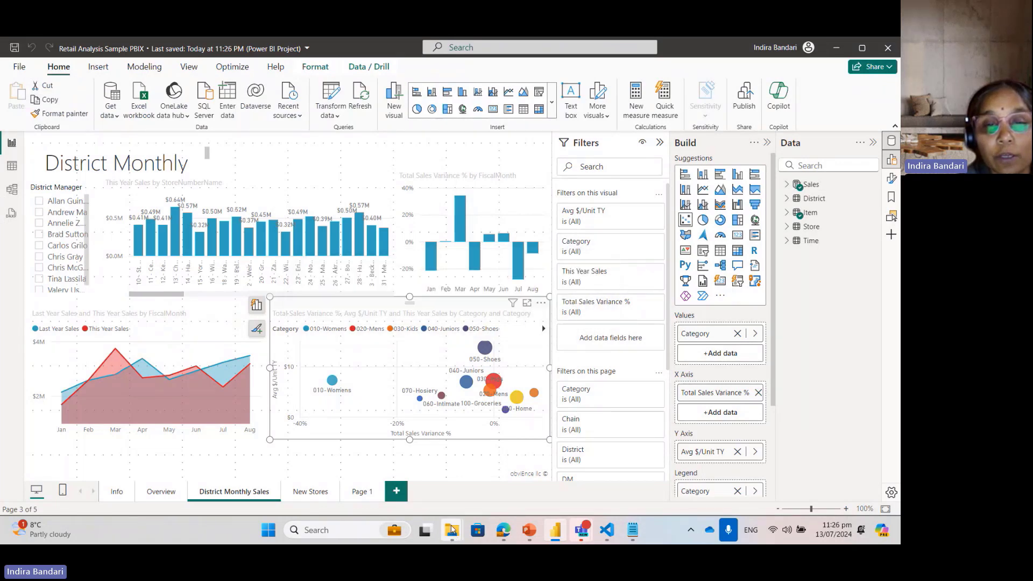
# Step: Inspect the saved project in the Datatoboggan2024 repository folder in File Explorer, including the contents of Retail Analysis Sample PBIX.SemanticModel
pyautogui.moveTo(452, 531)
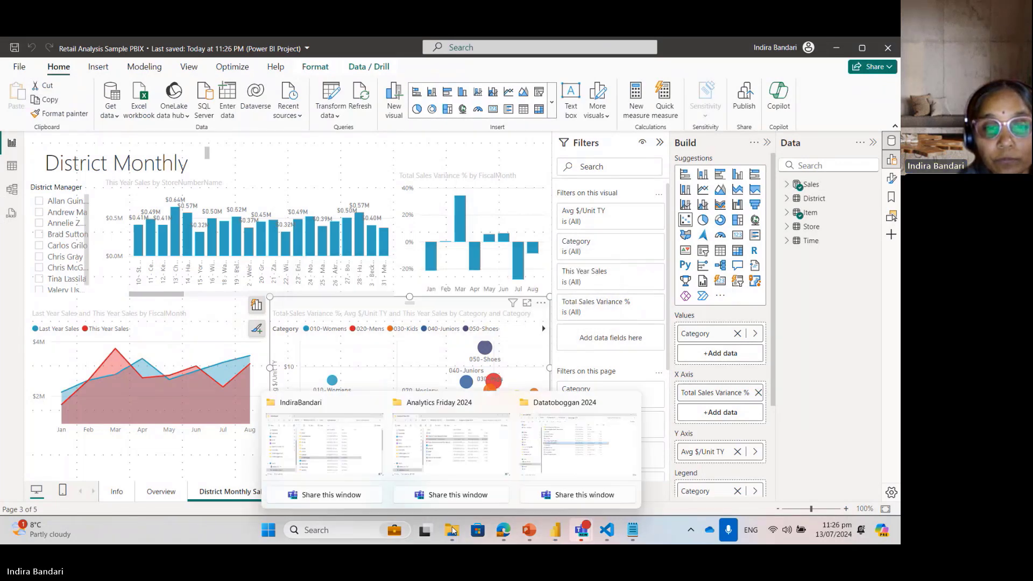
pyautogui.click(331, 414)
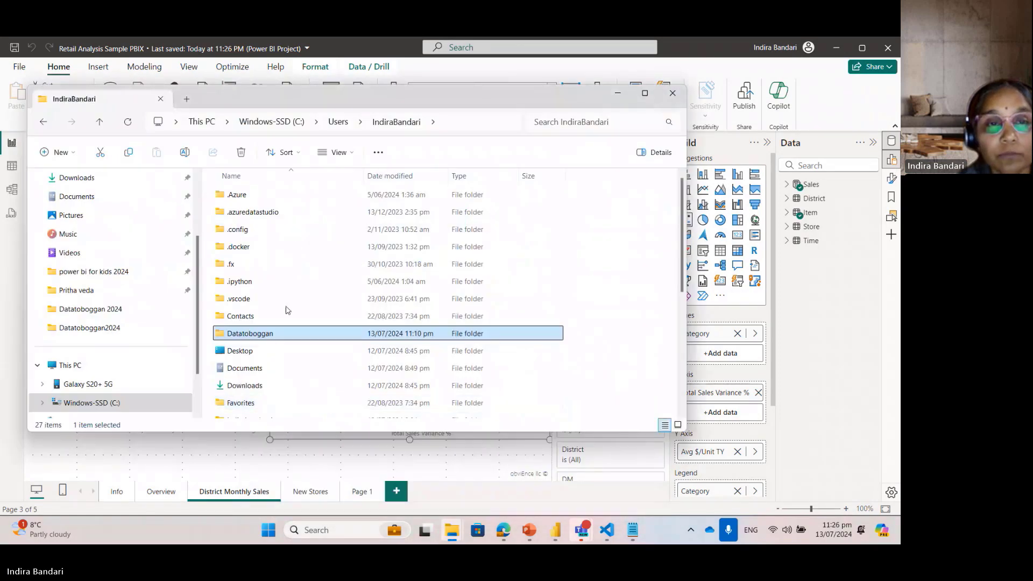
pyautogui.doubleClick(275, 337)
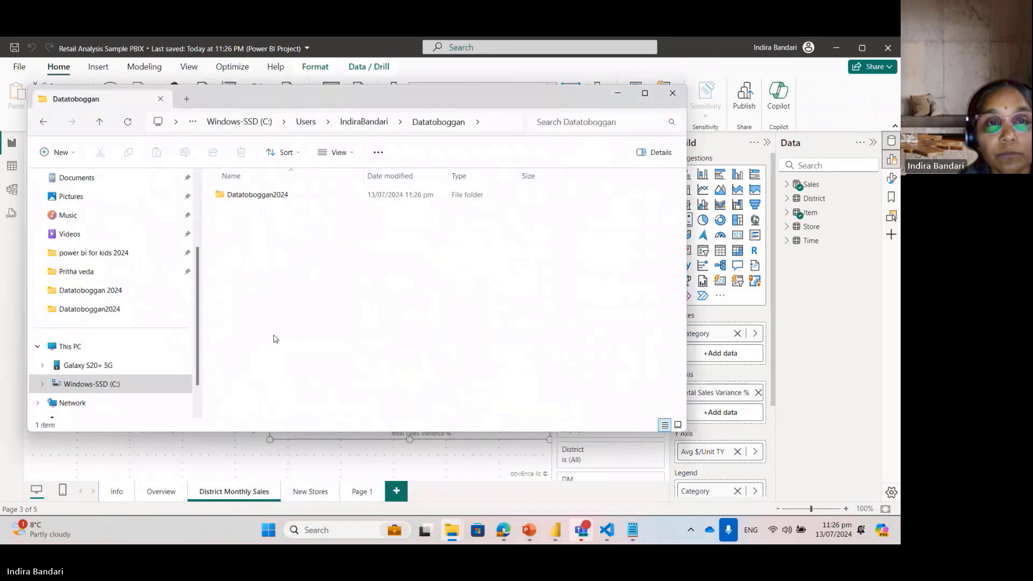
pyautogui.doubleClick(252, 197)
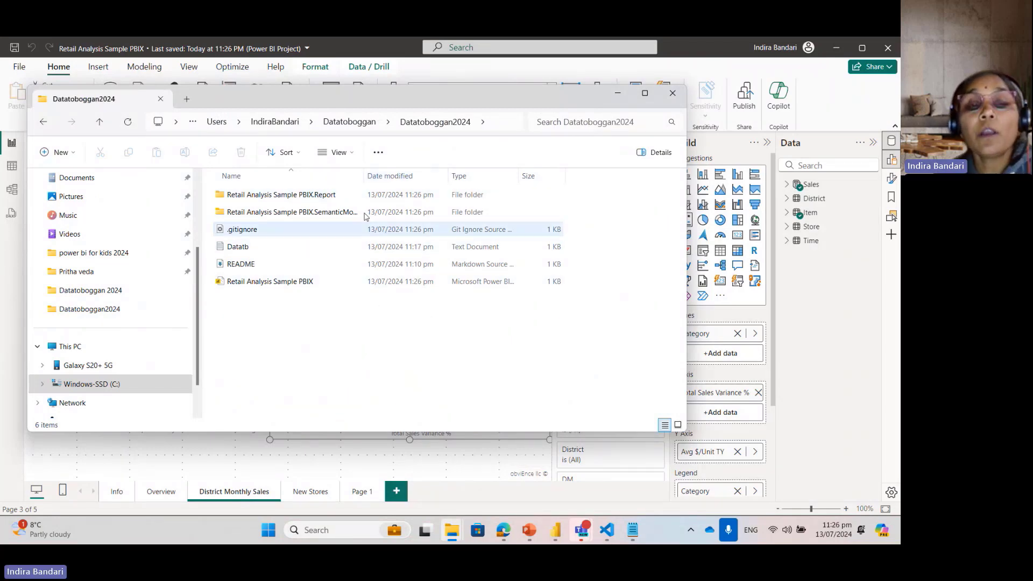
pyautogui.doubleClick(364, 179)
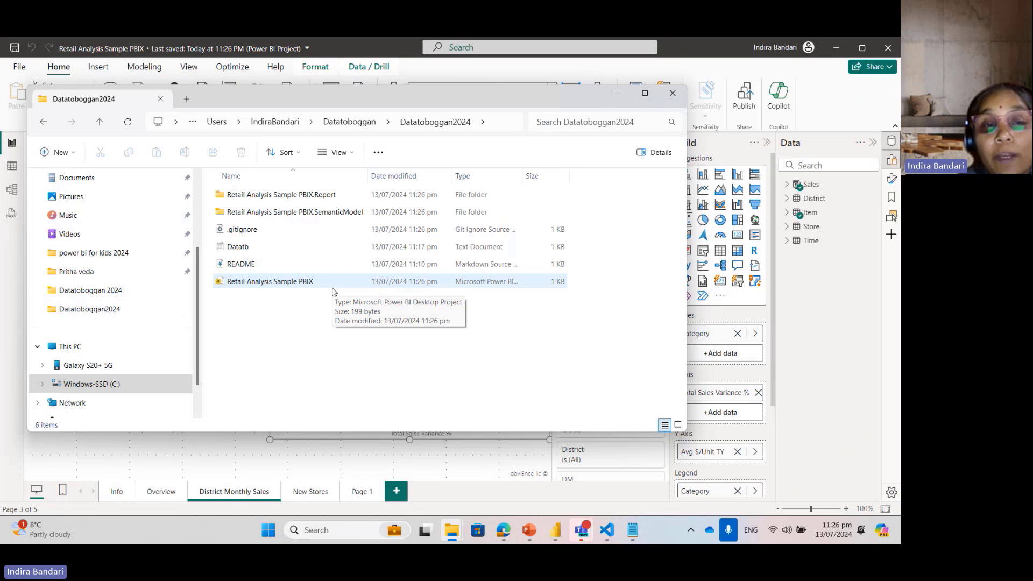
pyautogui.doubleClick(271, 217)
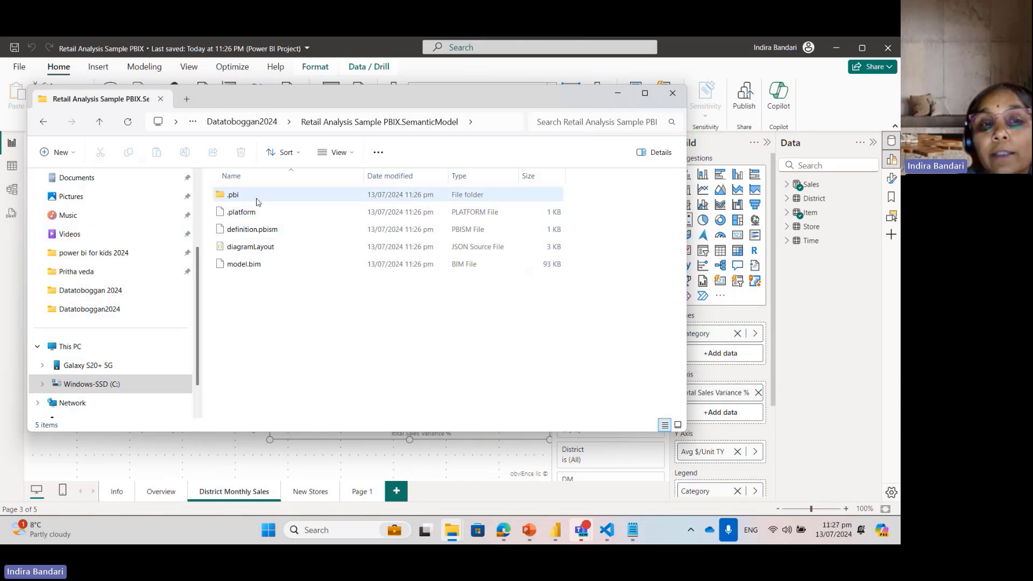
# Step: Inspect the semantic model's .pbi folder and the StaticResources and .pbi folders in Retail Analysis Sample PBIX.Report, returning to Datatoboggan2024
pyautogui.doubleClick(240, 196)
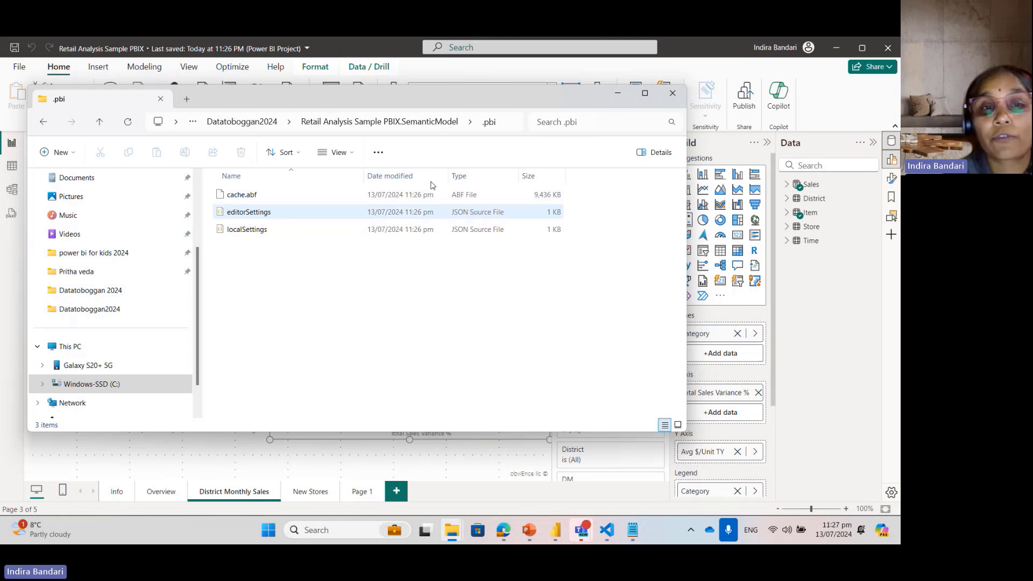
pyautogui.click(249, 122)
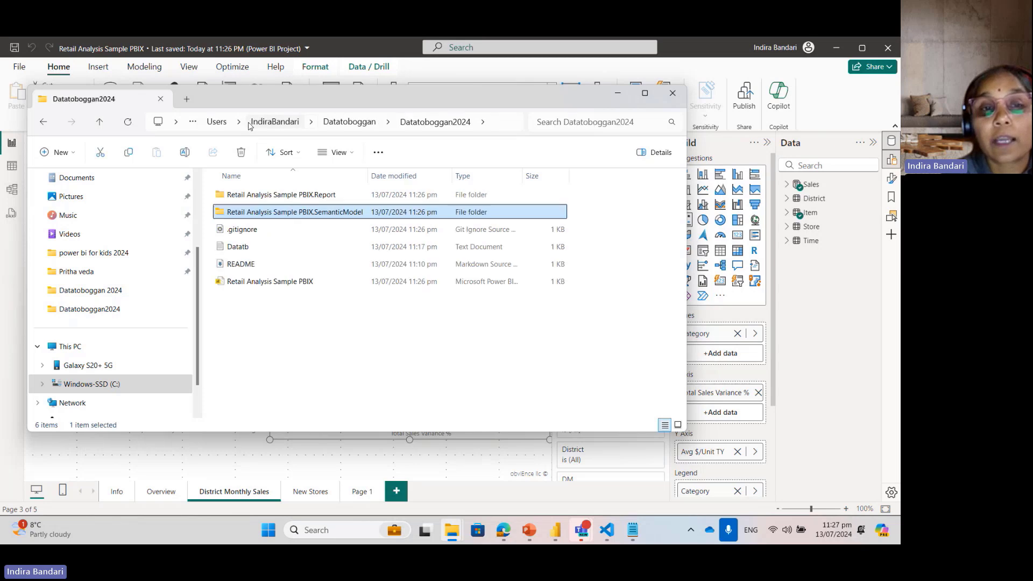
pyautogui.doubleClick(295, 195)
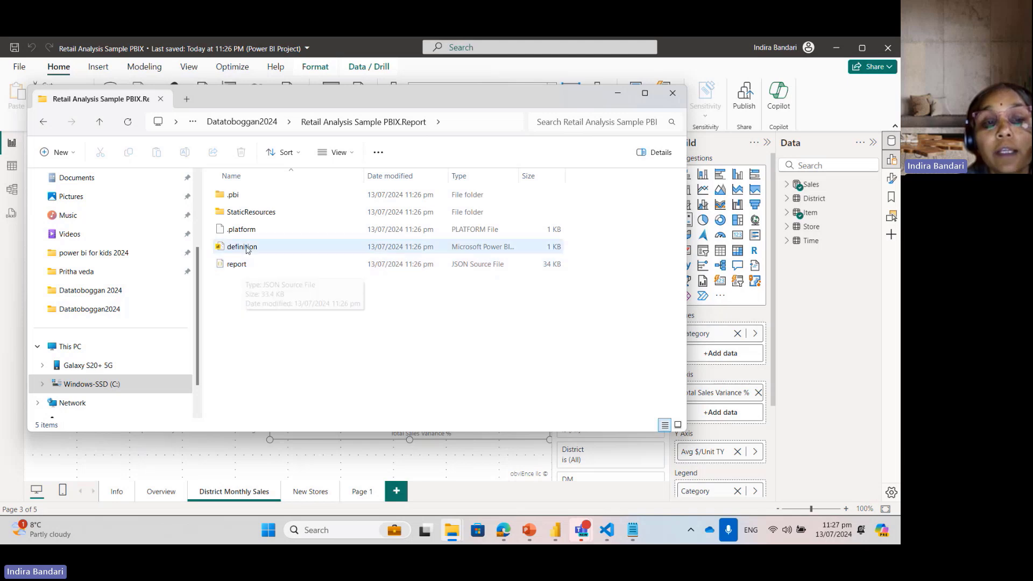
pyautogui.doubleClick(248, 212)
pyautogui.click(319, 124)
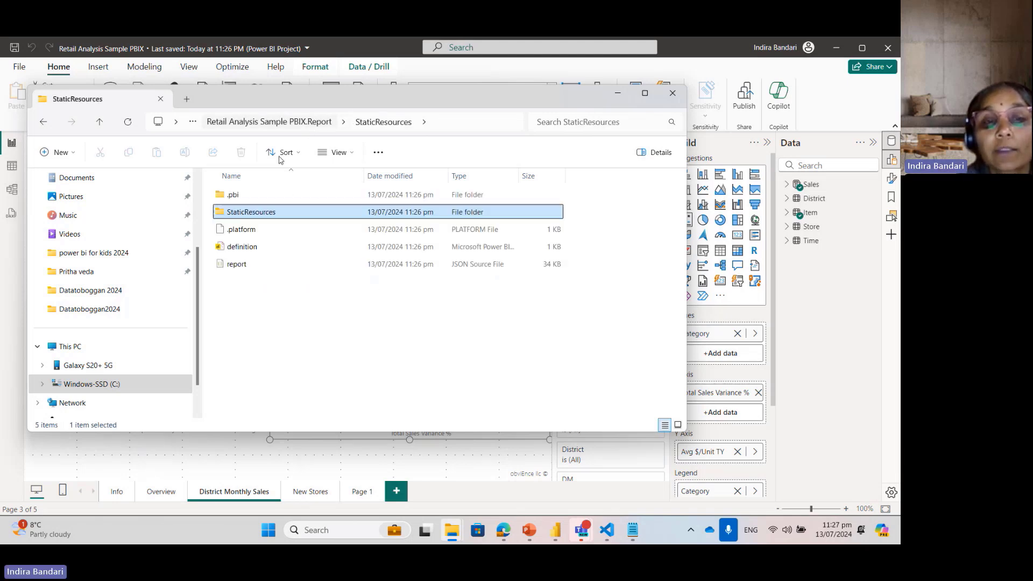
pyautogui.doubleClick(237, 195)
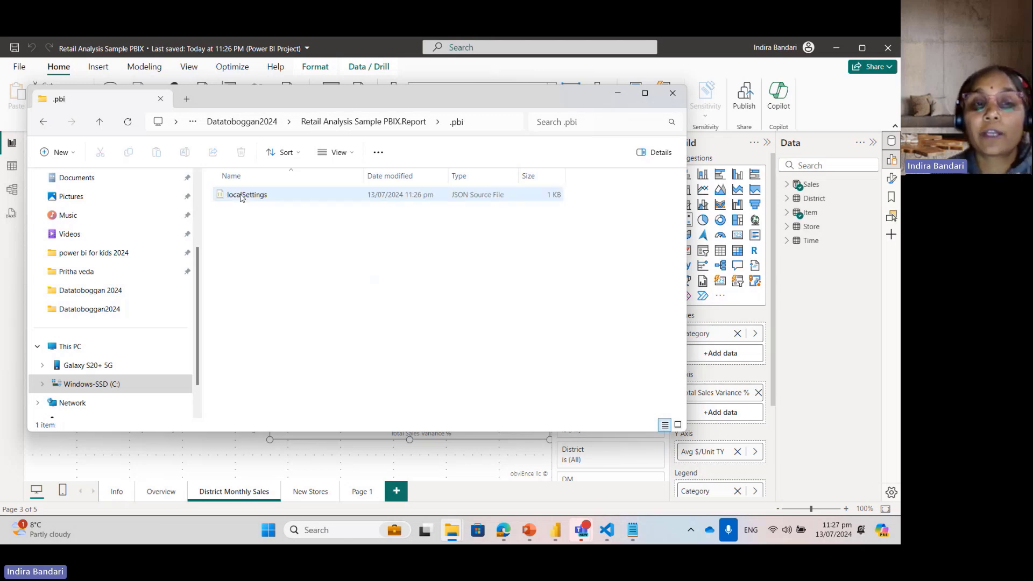
pyautogui.click(256, 127)
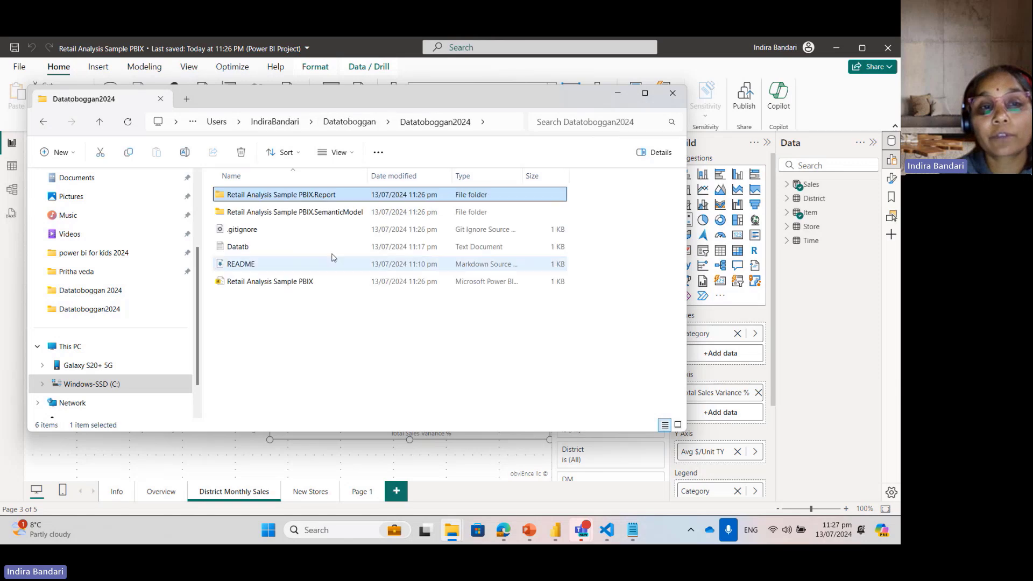
pyautogui.click(322, 327)
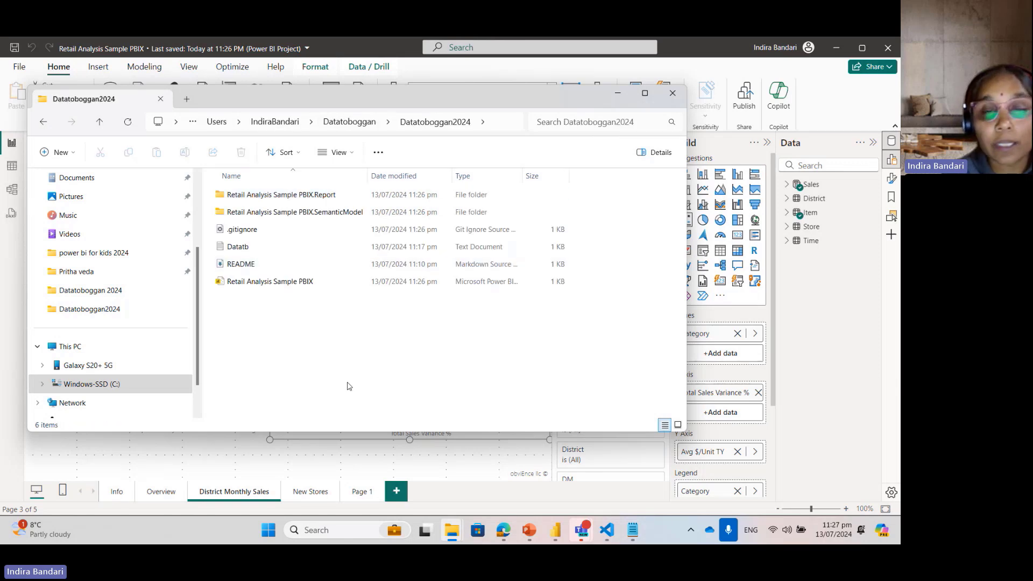
# Step: Review the pending source control changes in Visual Studio Code, and check the main branch's files in the Azure DevOps repository
pyautogui.moveTo(607, 530)
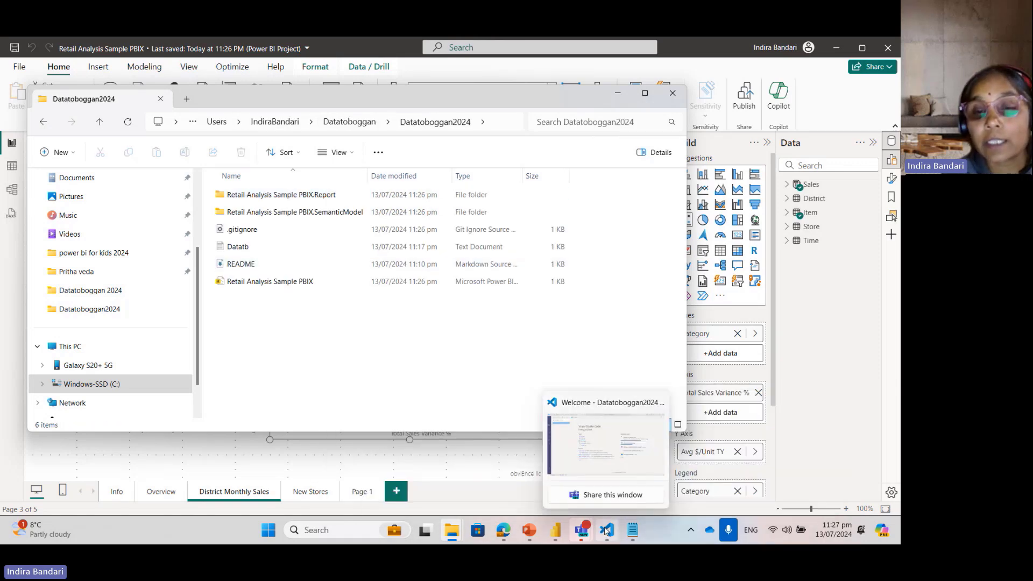
pyautogui.click(588, 409)
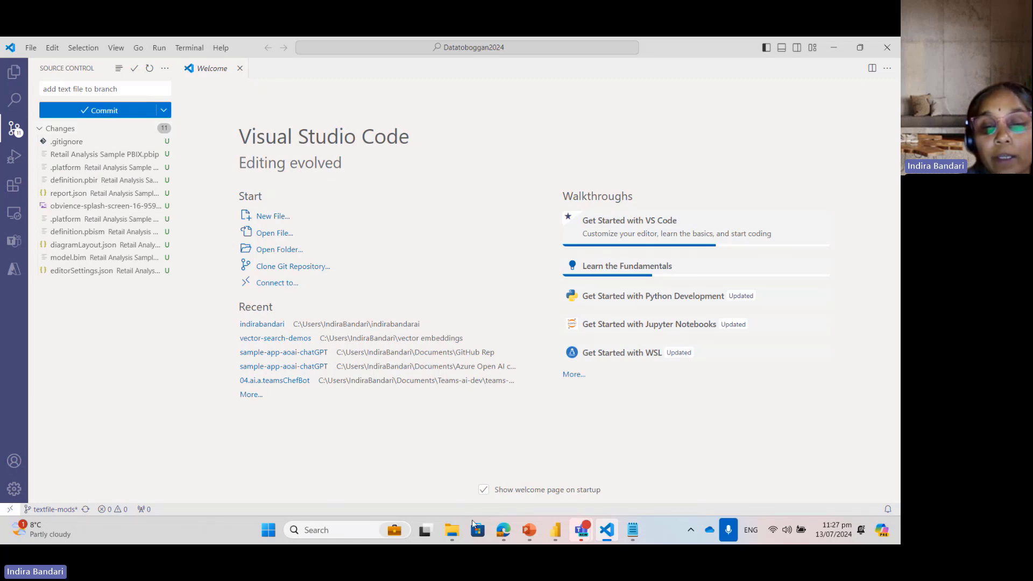
pyautogui.moveTo(503, 538)
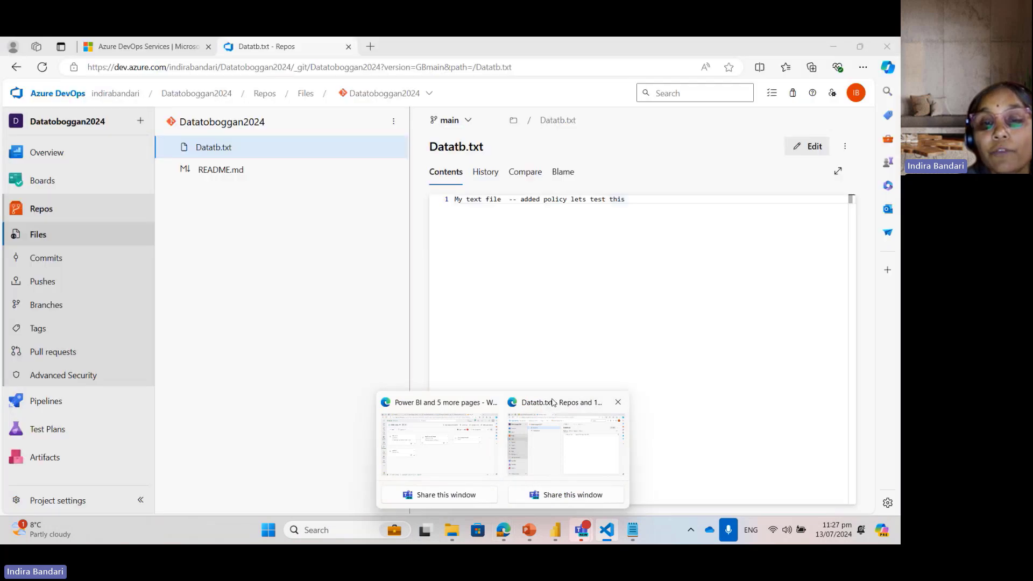
pyautogui.click(566, 441)
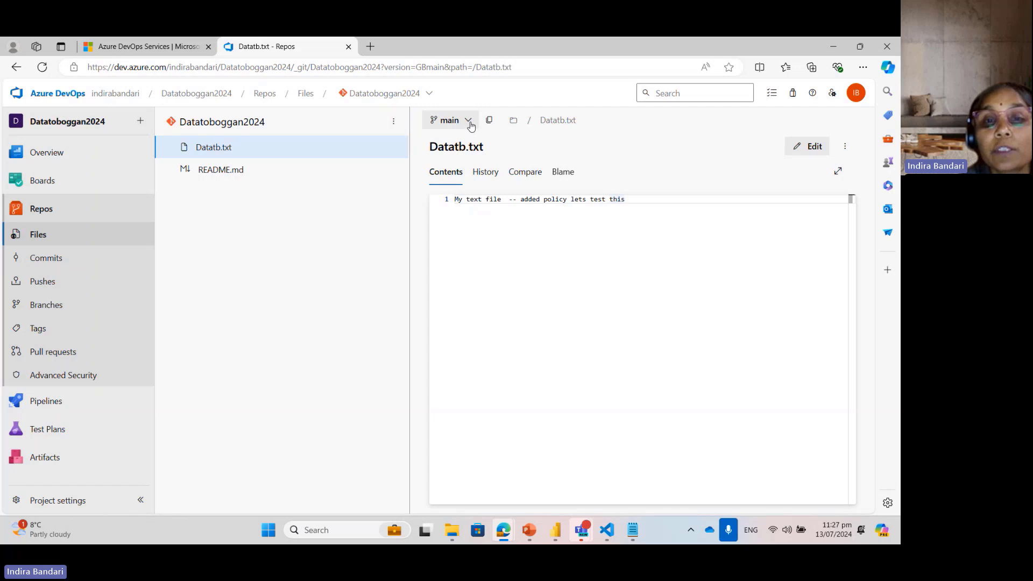
pyautogui.click(42, 212)
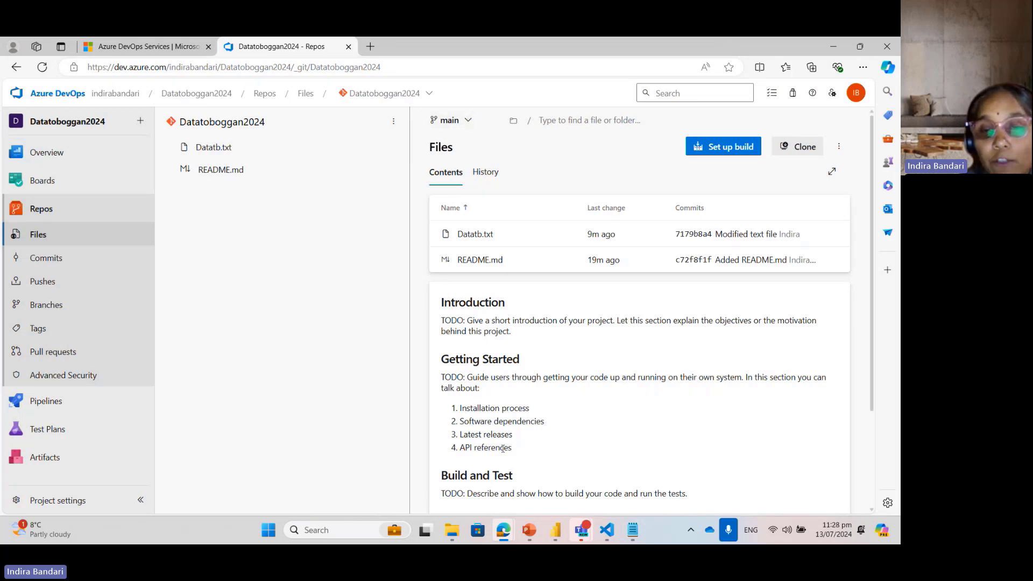
# Step: Switch to Visual Studio Code, stage and commit all changes with the message "added PBIP files", and sync them with origin/textfile-mods
pyautogui.moveTo(610, 539)
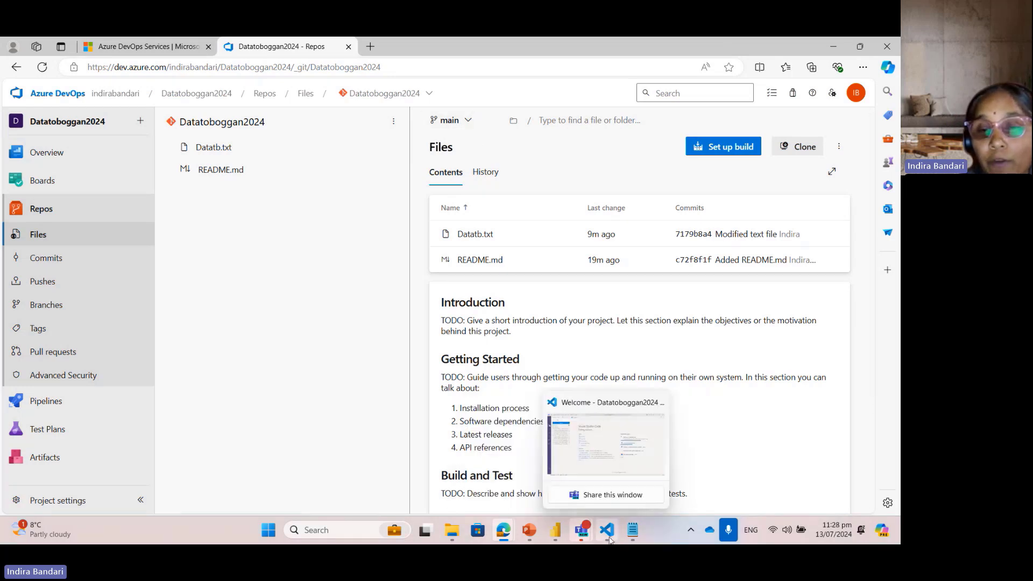
pyautogui.click(586, 409)
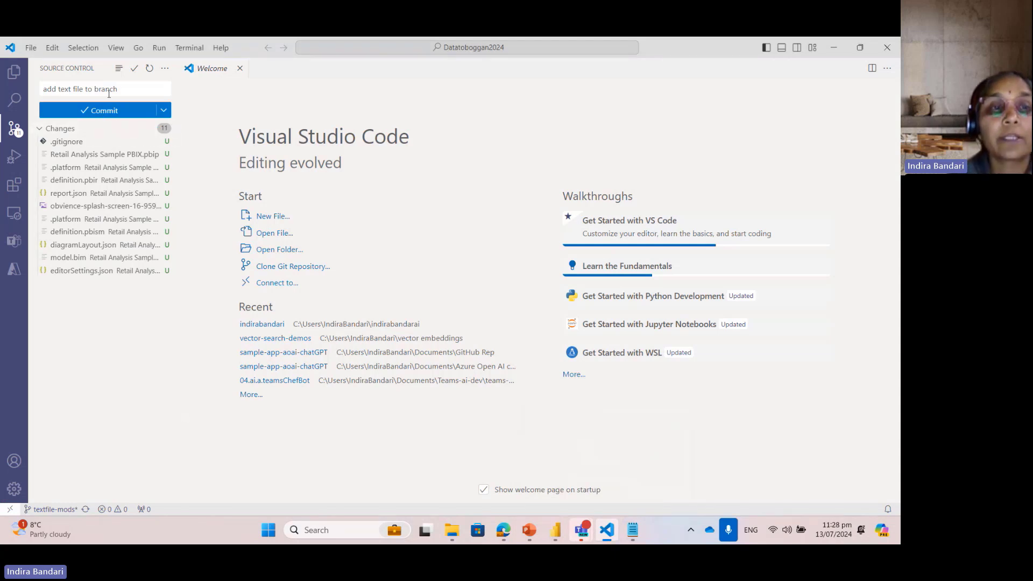
pyautogui.moveTo(118, 88); pyautogui.dragTo(8, 92)
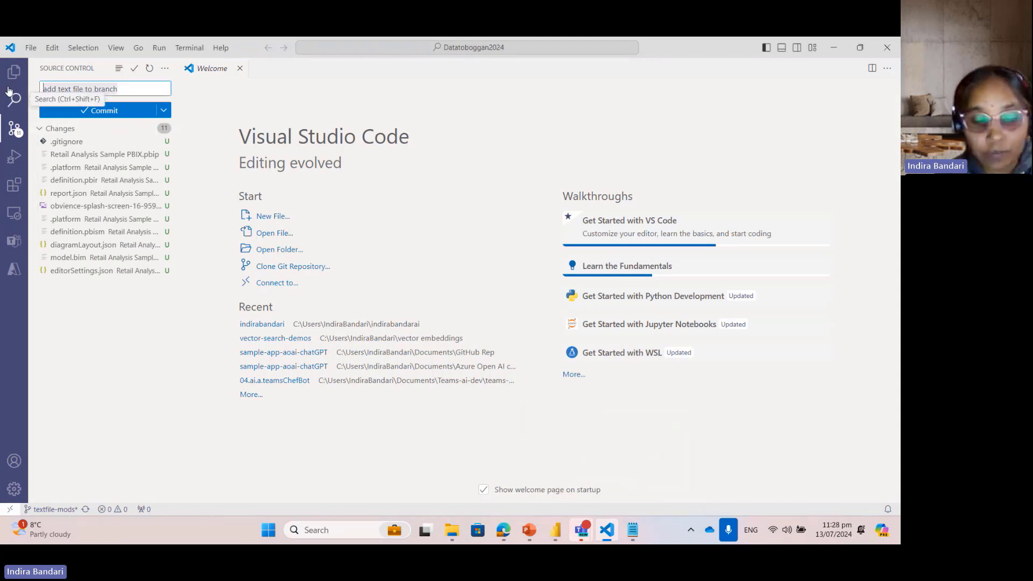
pyautogui.write('added P')
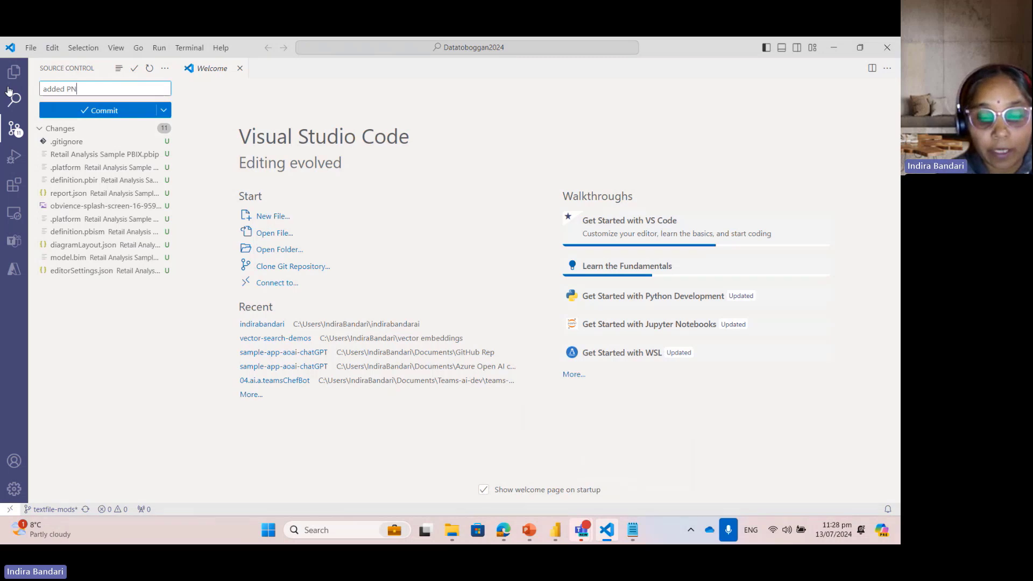
pyautogui.write('BIP files')
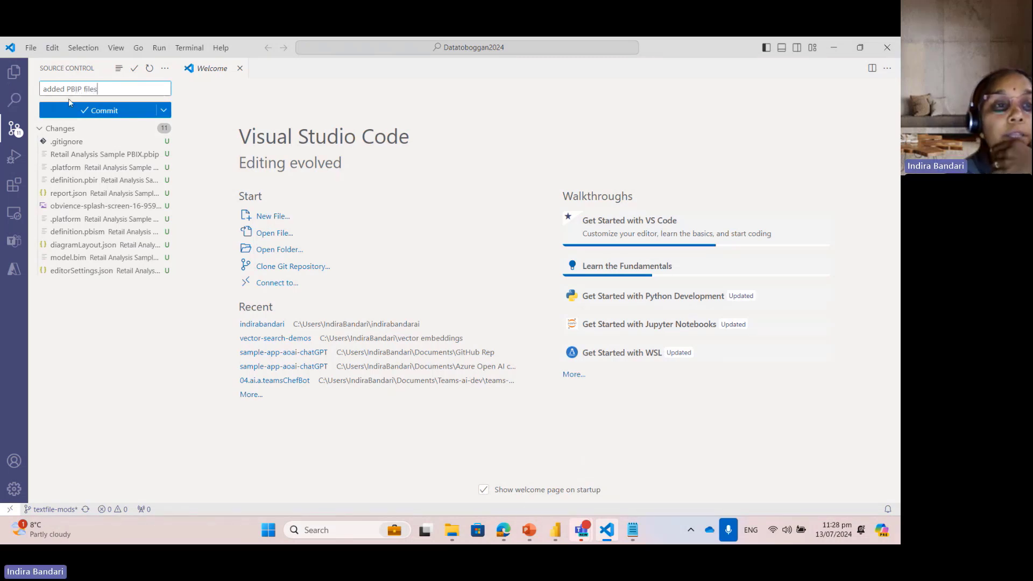
pyautogui.hotkey('ctrl', 'Return')
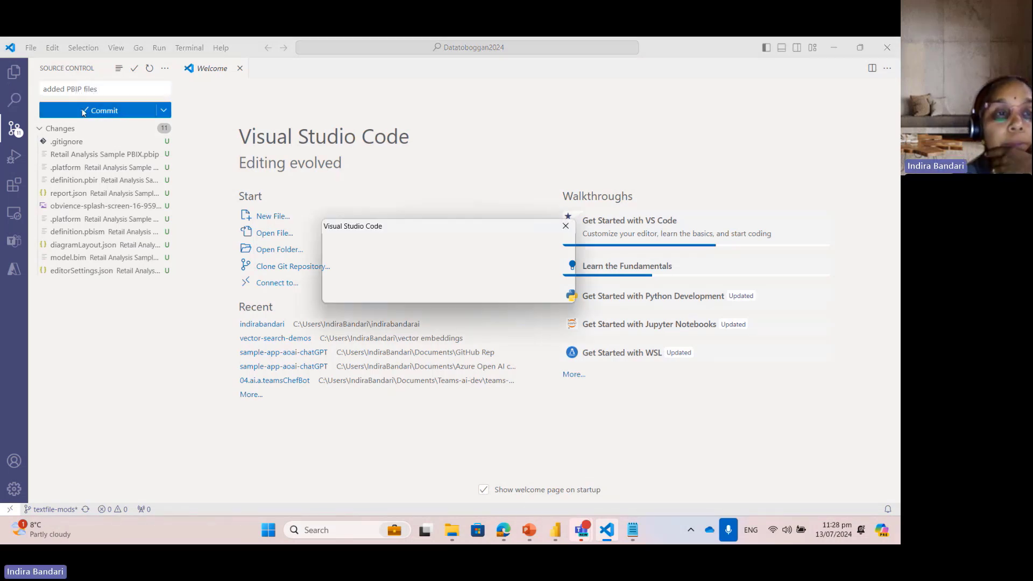
pyautogui.moveTo(40, 522)
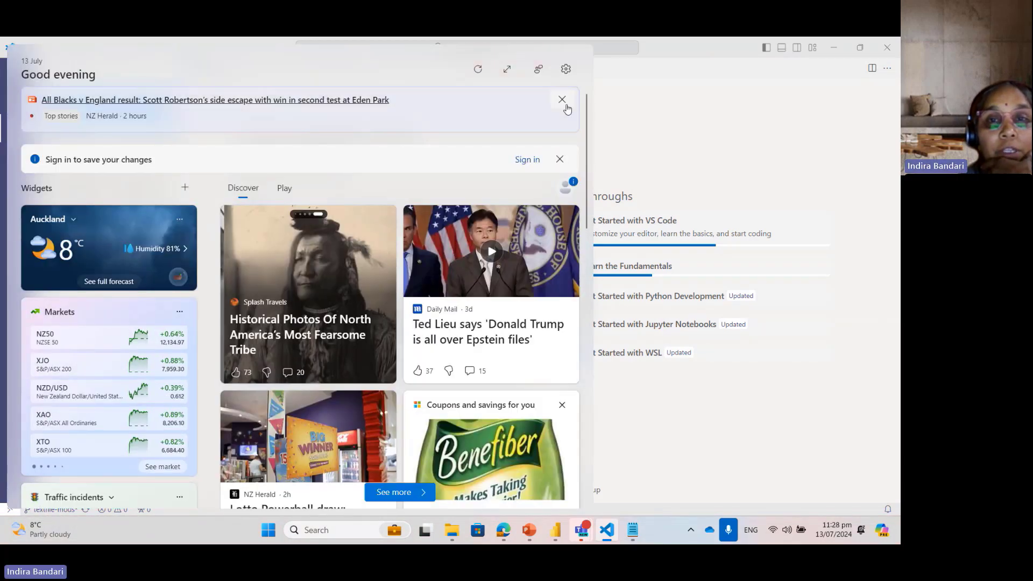
pyautogui.click(562, 100)
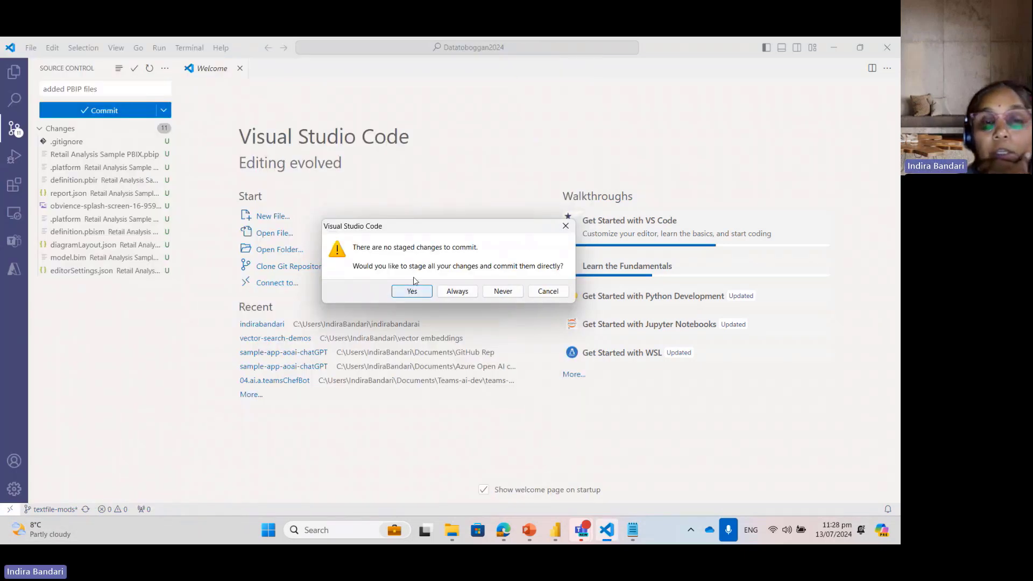
pyautogui.click(412, 293)
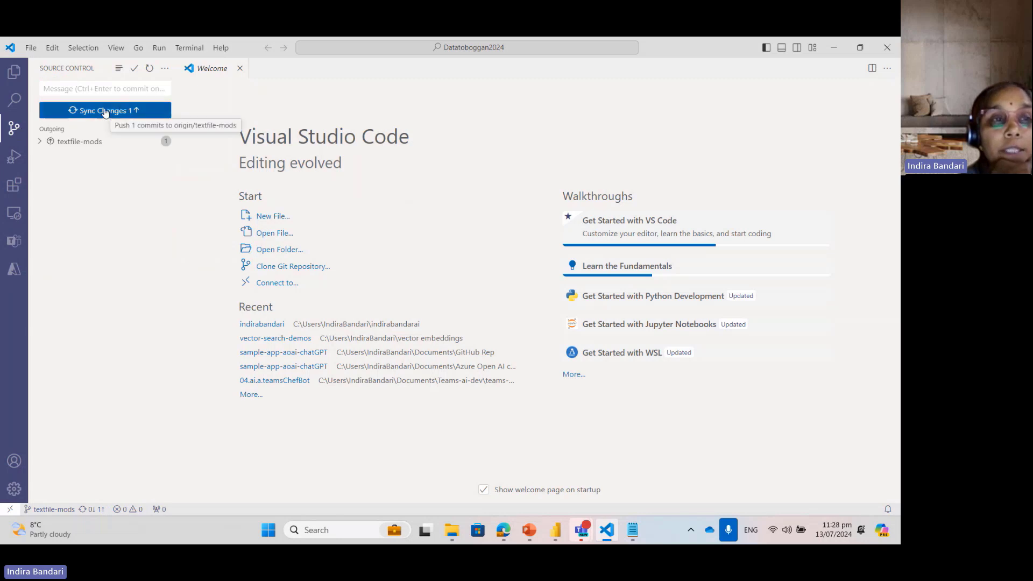
pyautogui.click(123, 109)
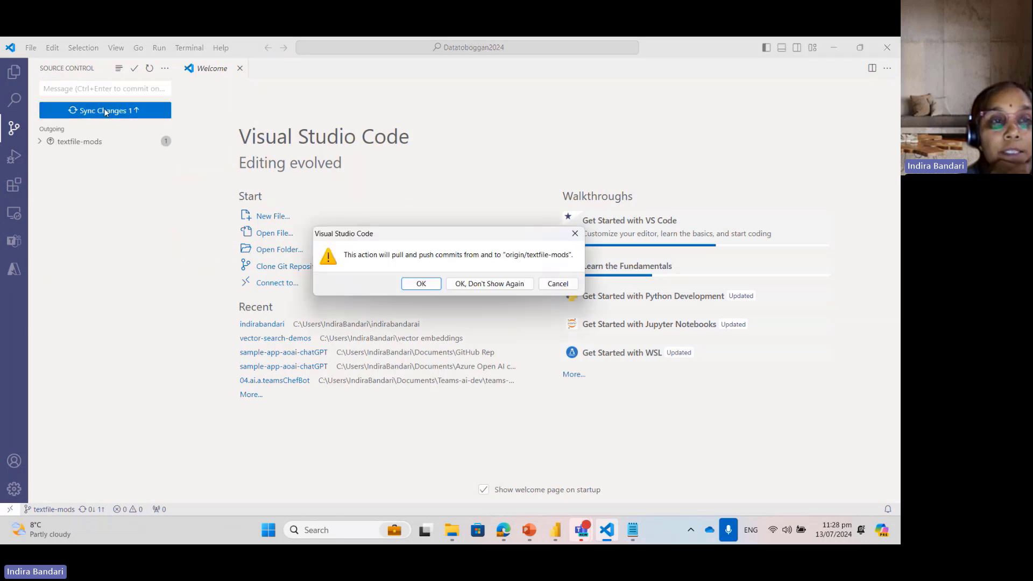
pyautogui.click(421, 284)
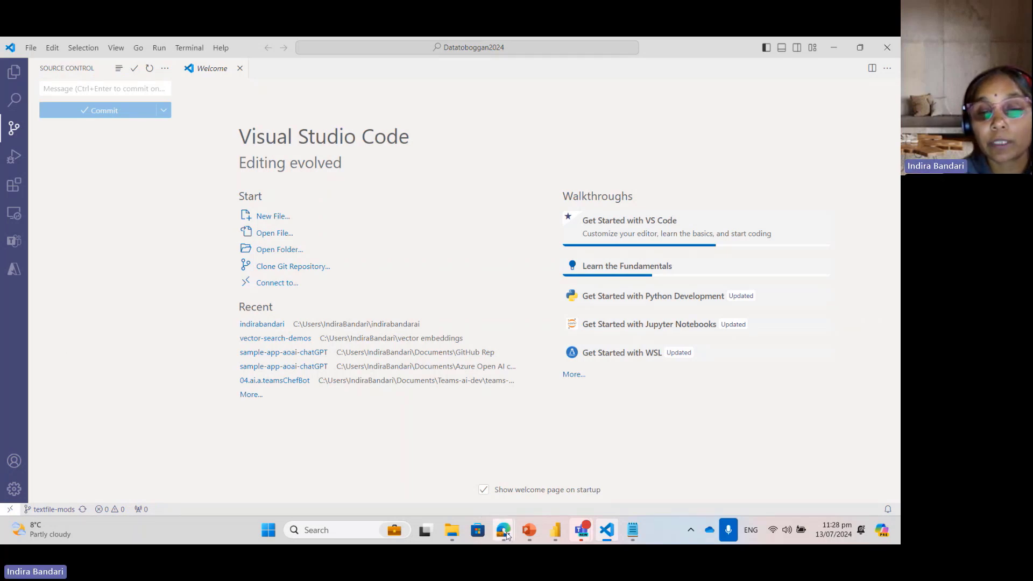
# Step: Switch to Azure DevOps in the browser and view the repository files on the textfile-mods branch
pyautogui.moveTo(506, 535)
pyautogui.click(558, 404)
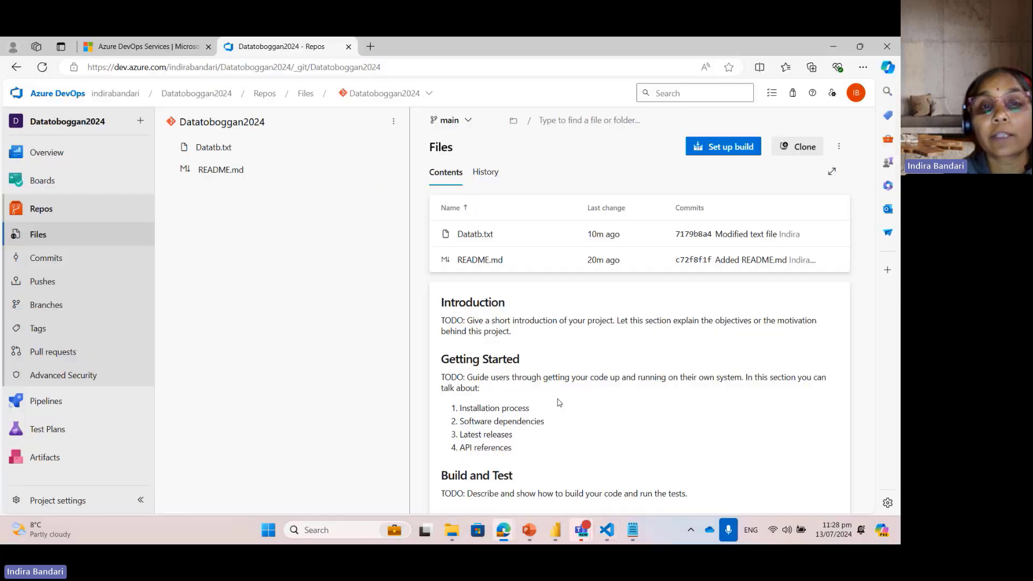
pyautogui.click(451, 120)
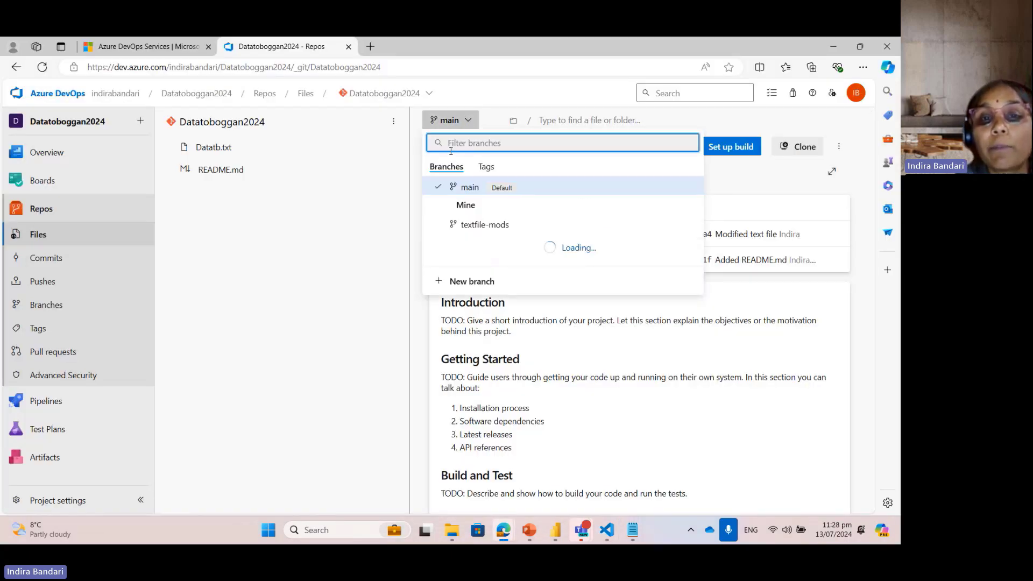
pyautogui.click(485, 225)
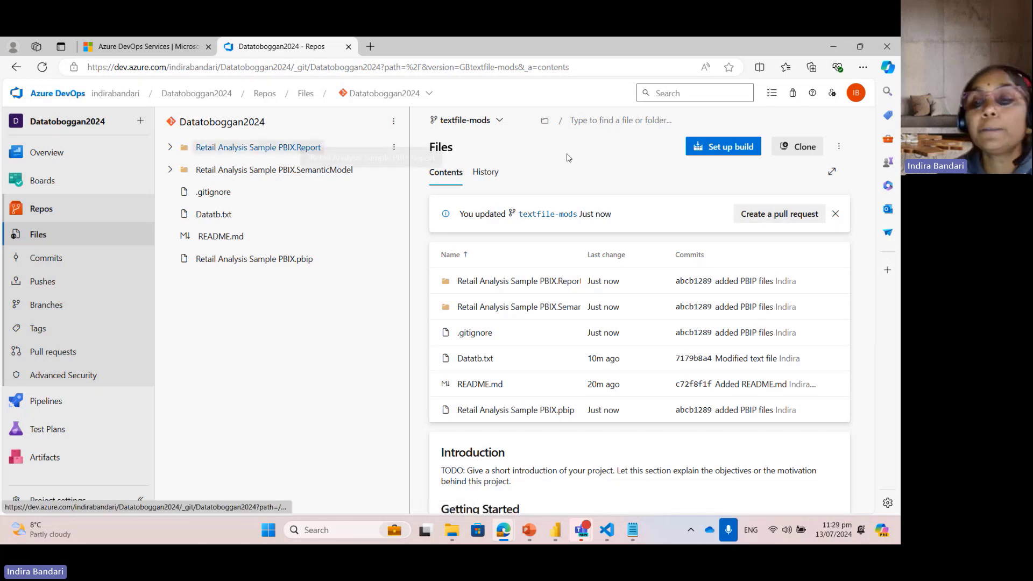
# Step: Create a pull request titled "added PBIP files" from textfile-mods into main, adding the account owner as reviewer
pyautogui.click(753, 214)
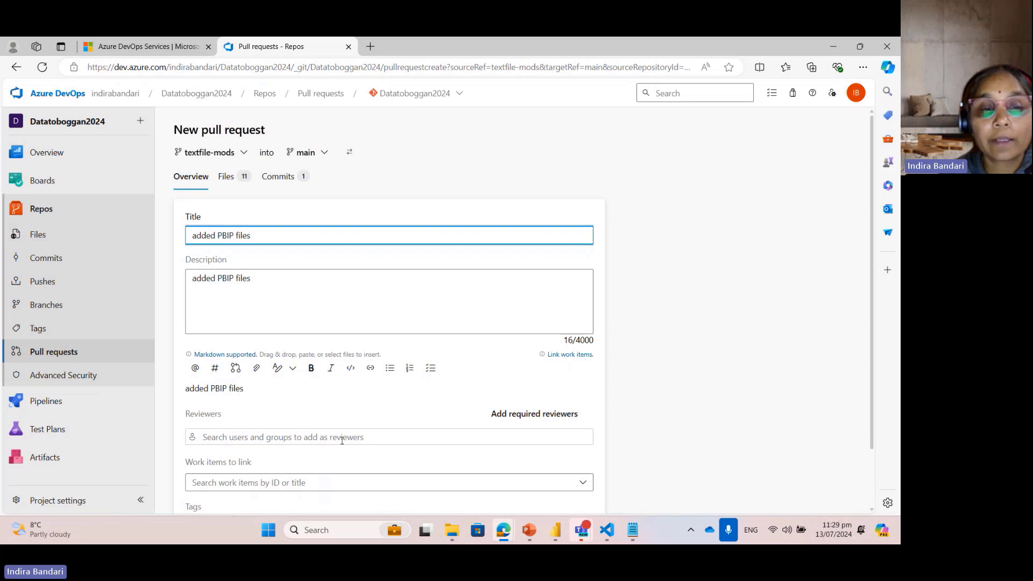
pyautogui.click(342, 439)
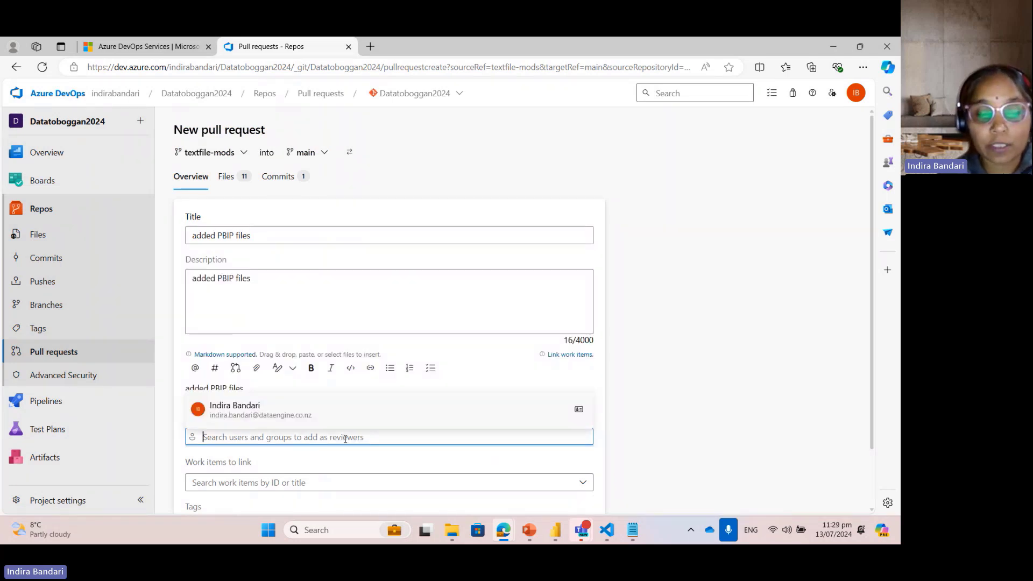
pyautogui.write('in')
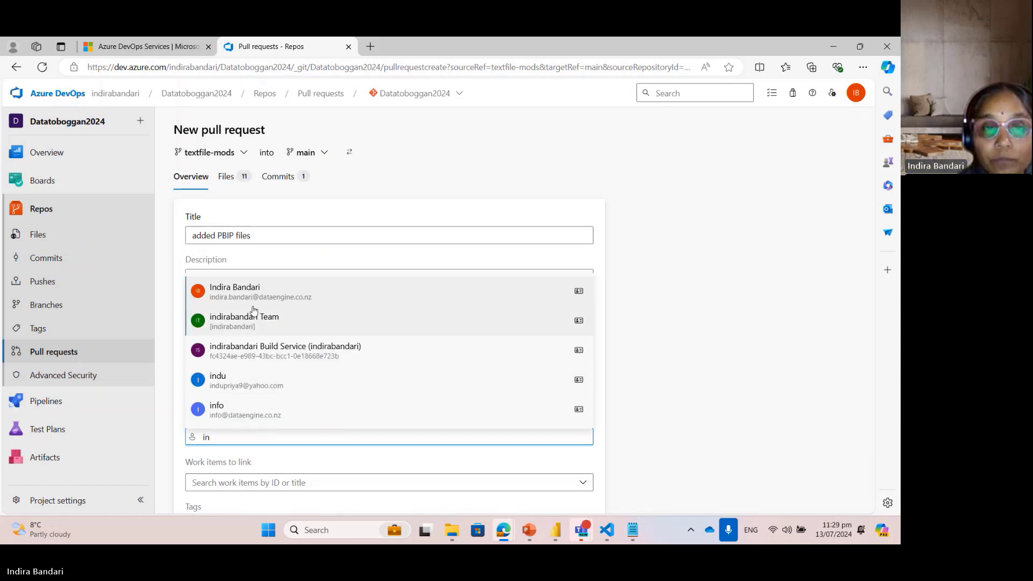
pyautogui.click(259, 295)
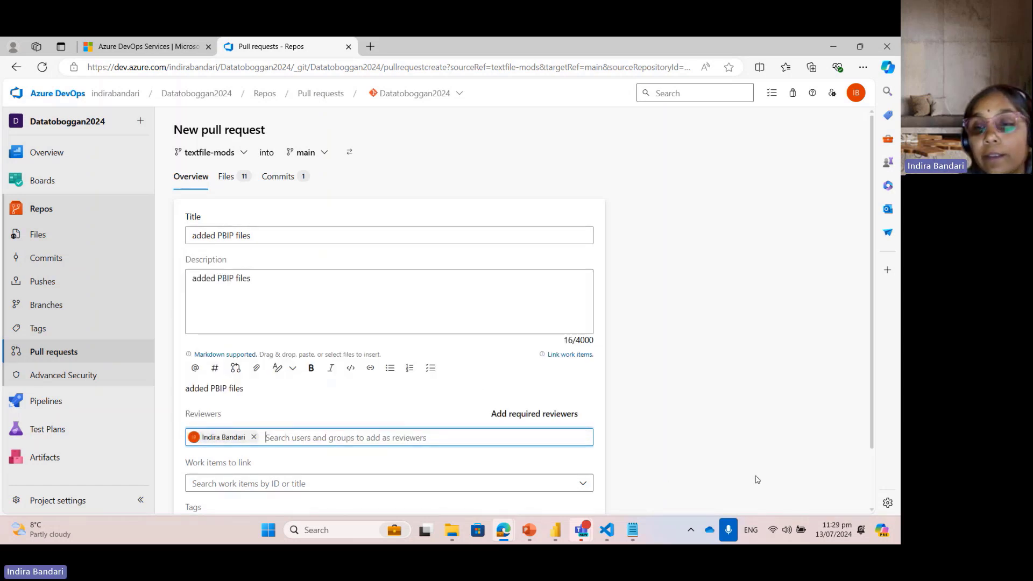
pyautogui.moveTo(869, 392); pyautogui.dragTo(864, 474)
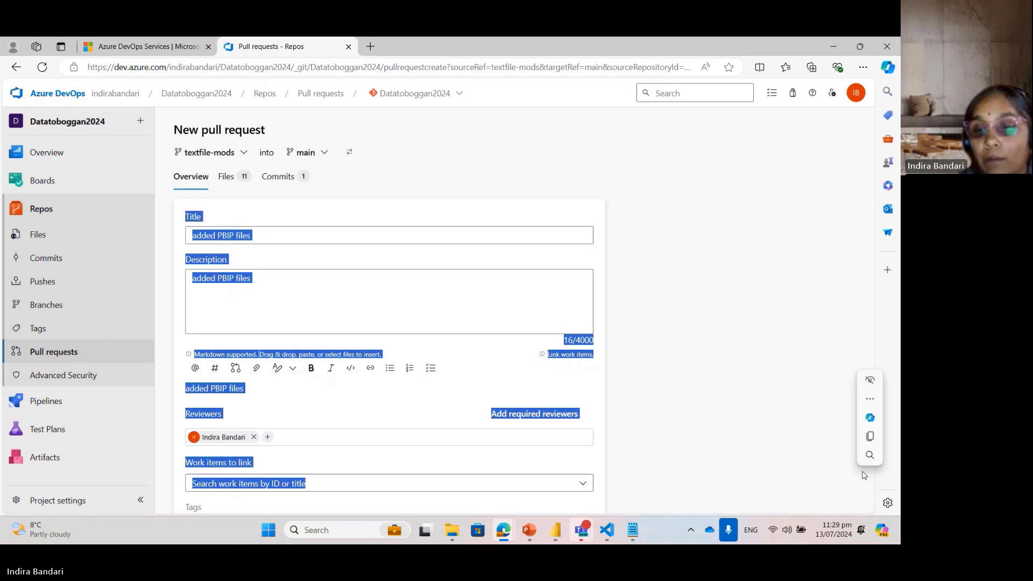
pyautogui.moveTo(871, 353); pyautogui.dragTo(865, 459)
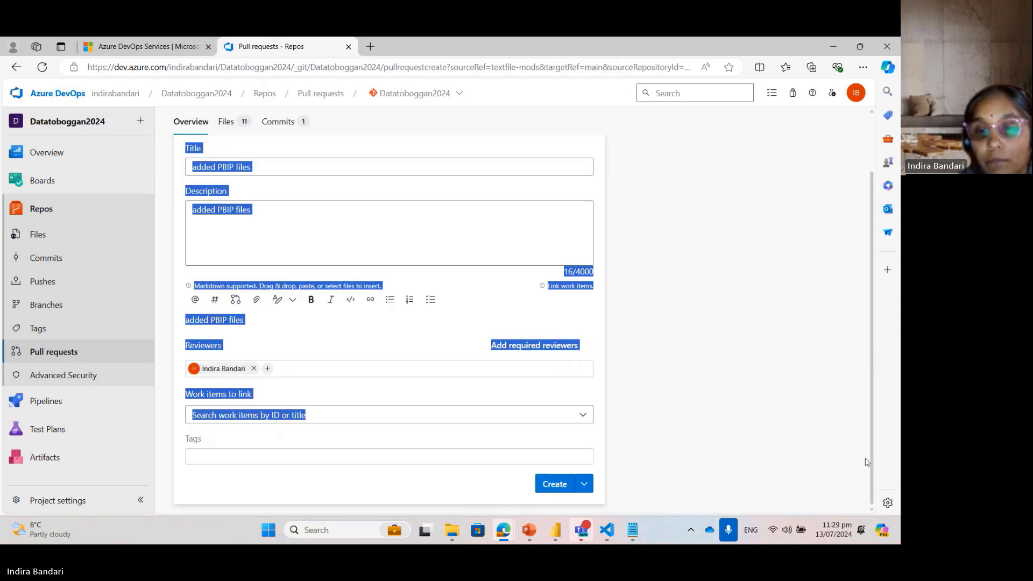
pyautogui.click(551, 482)
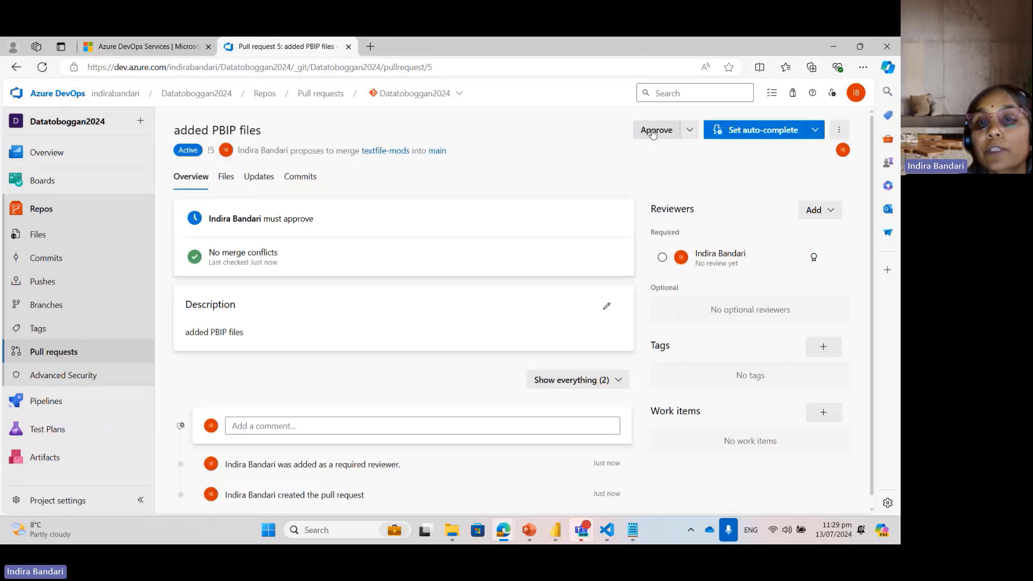
# Step: Approve the "added PBIP files" pull request and open its completion options
pyautogui.click(653, 132)
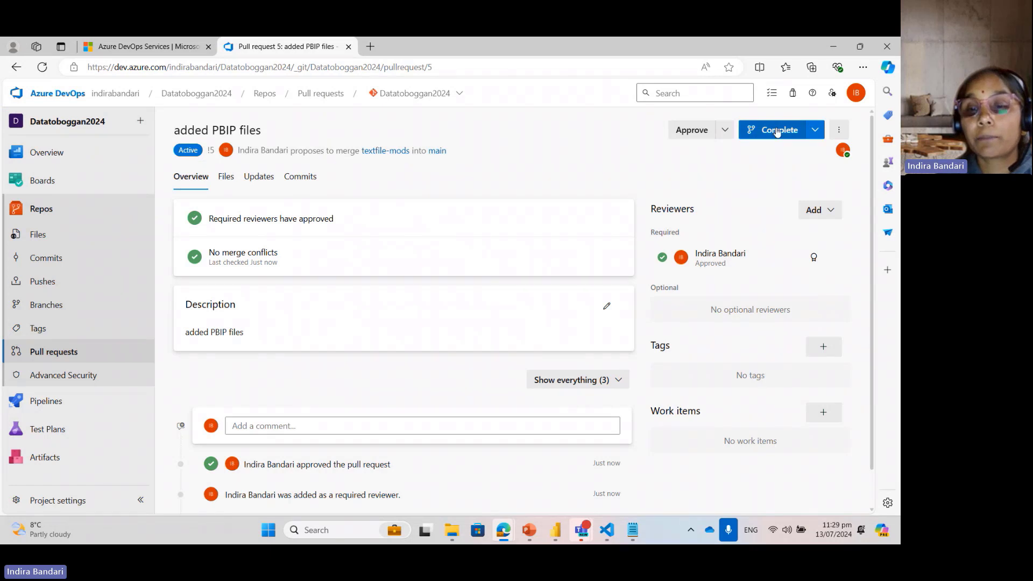
pyautogui.click(777, 132)
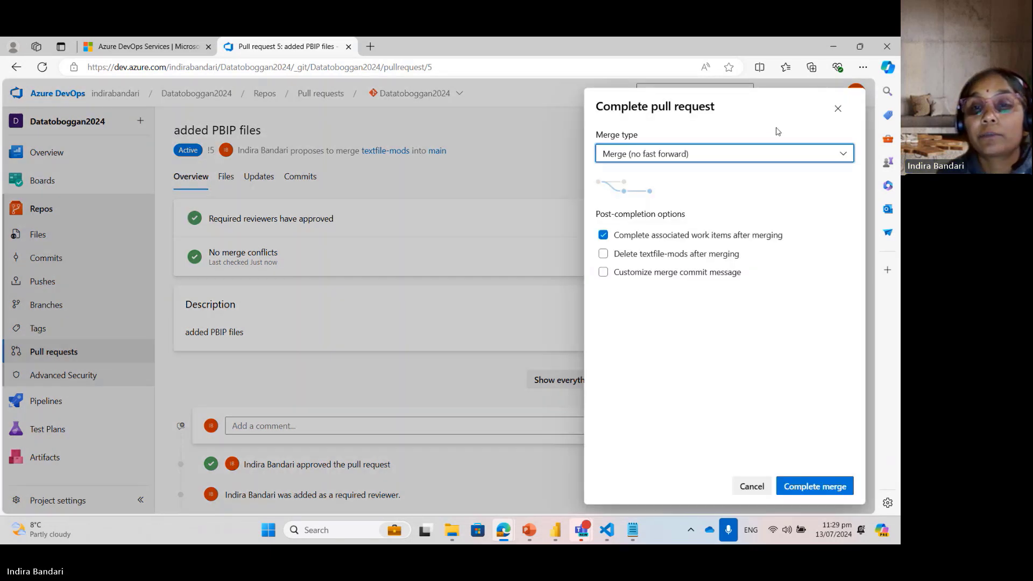
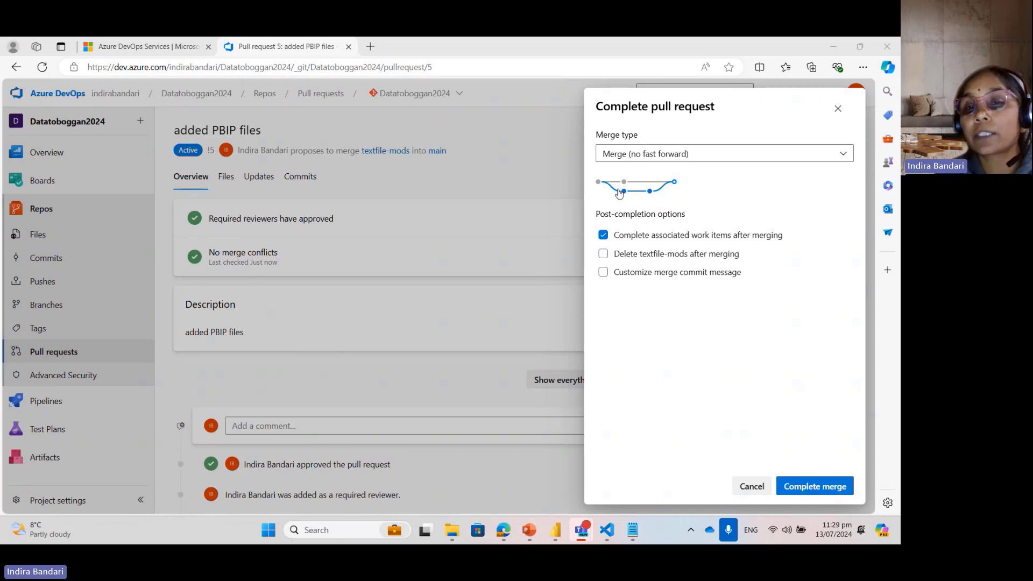
# Step: Complete the merge of the "added PBIP files" pull request and view the repository files on the main branch
pyautogui.click(807, 486)
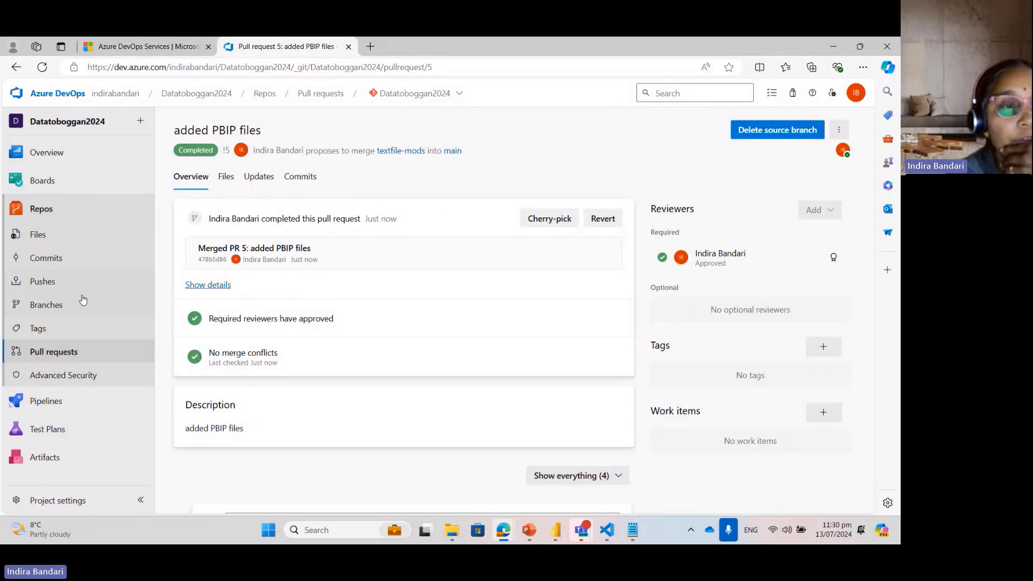
pyautogui.click(47, 210)
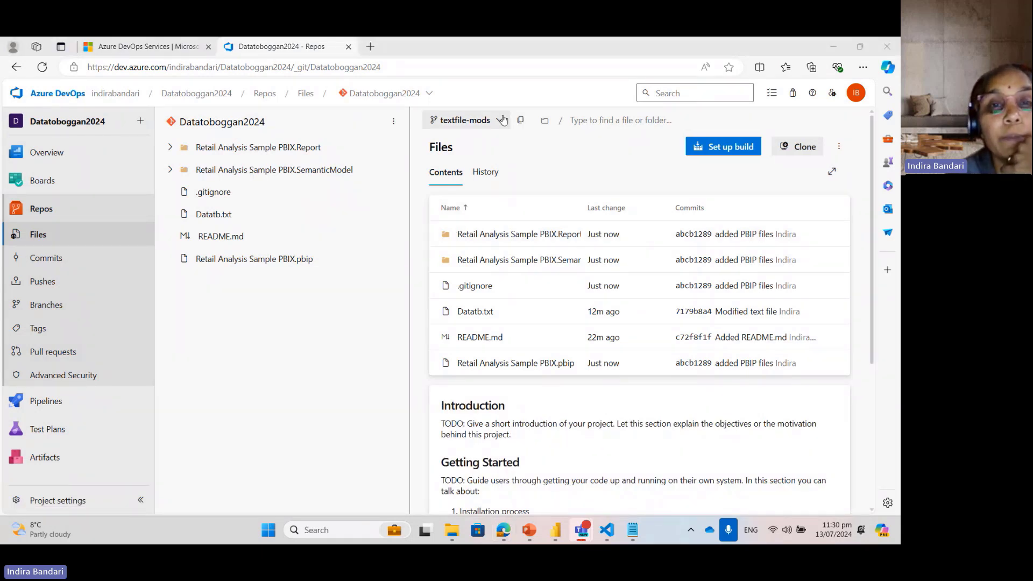
pyautogui.click(466, 120)
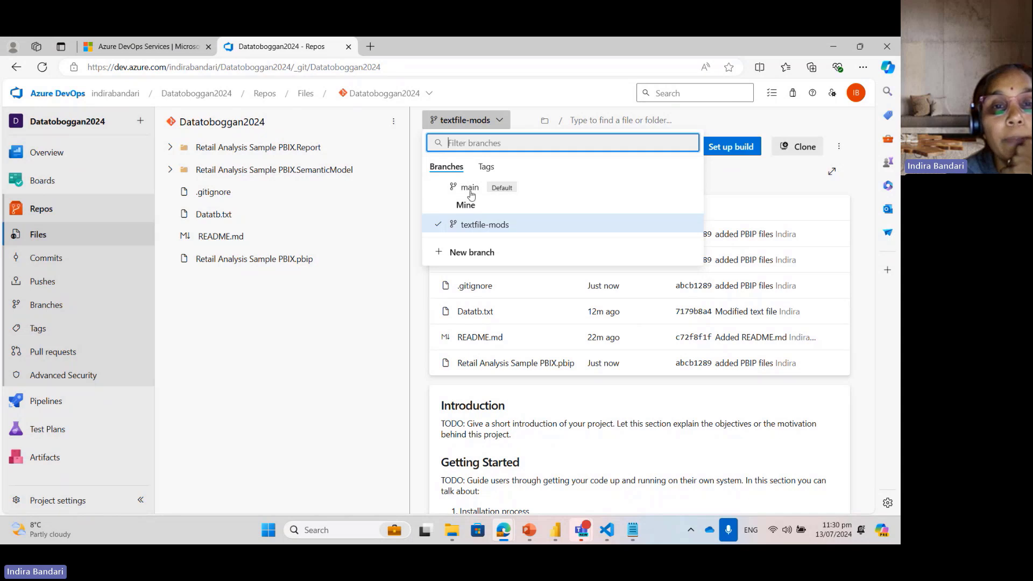
pyautogui.click(467, 188)
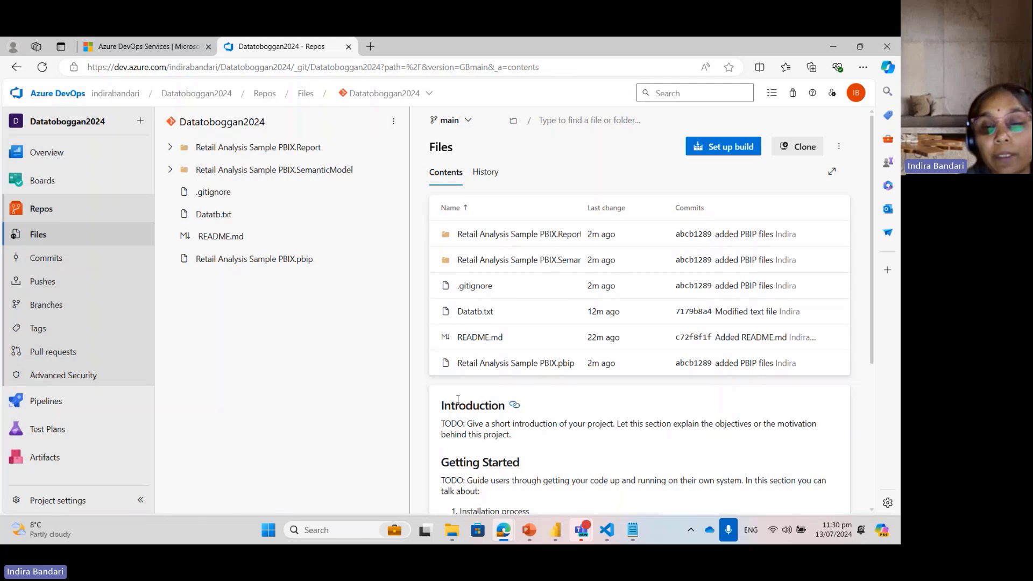
# Step: Switch to Power BI Desktop and remove the word "Sales" from the second line of the report page's title text box
pyautogui.moveTo(557, 534)
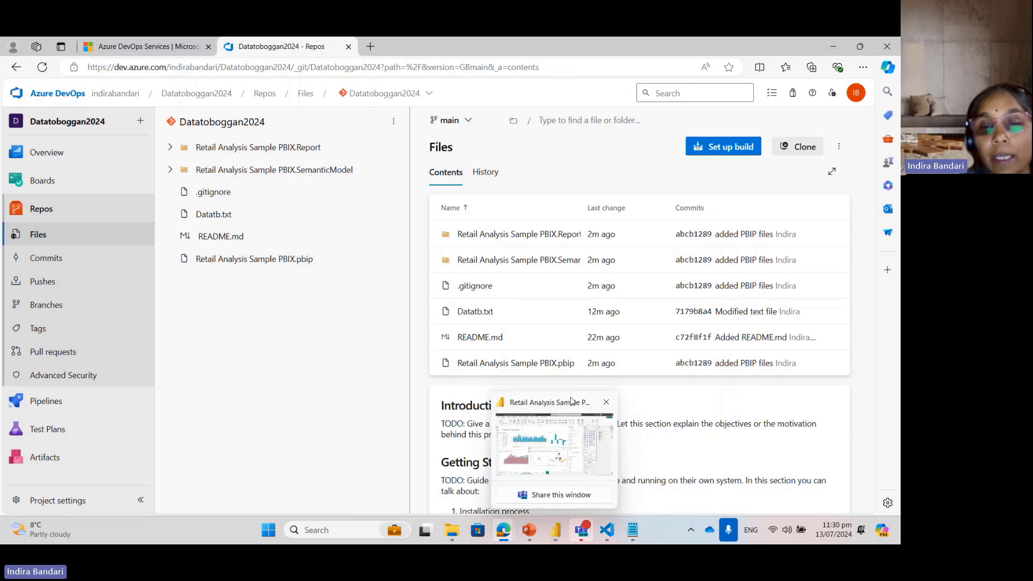
pyautogui.click(554, 438)
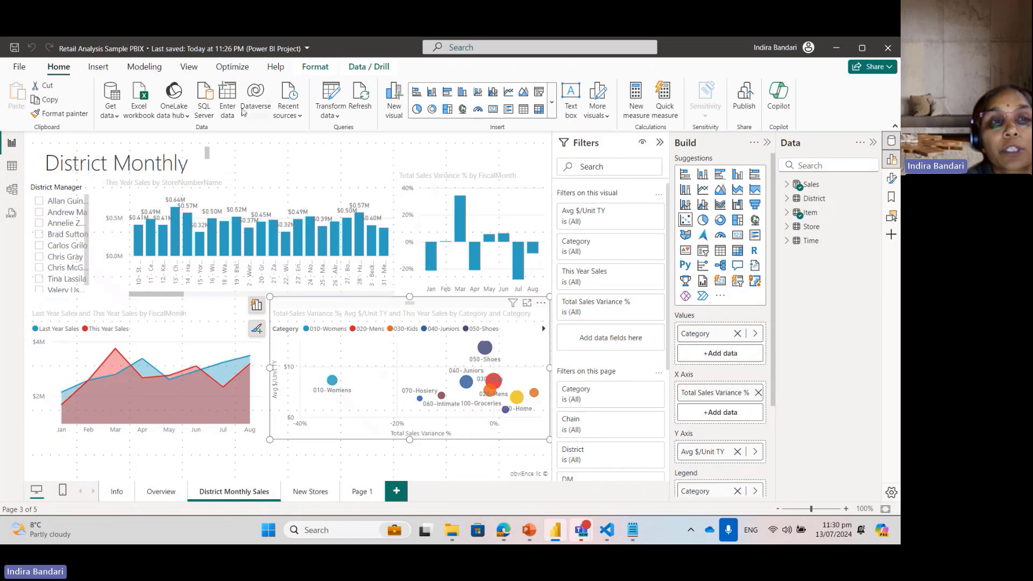
pyautogui.click(45, 162)
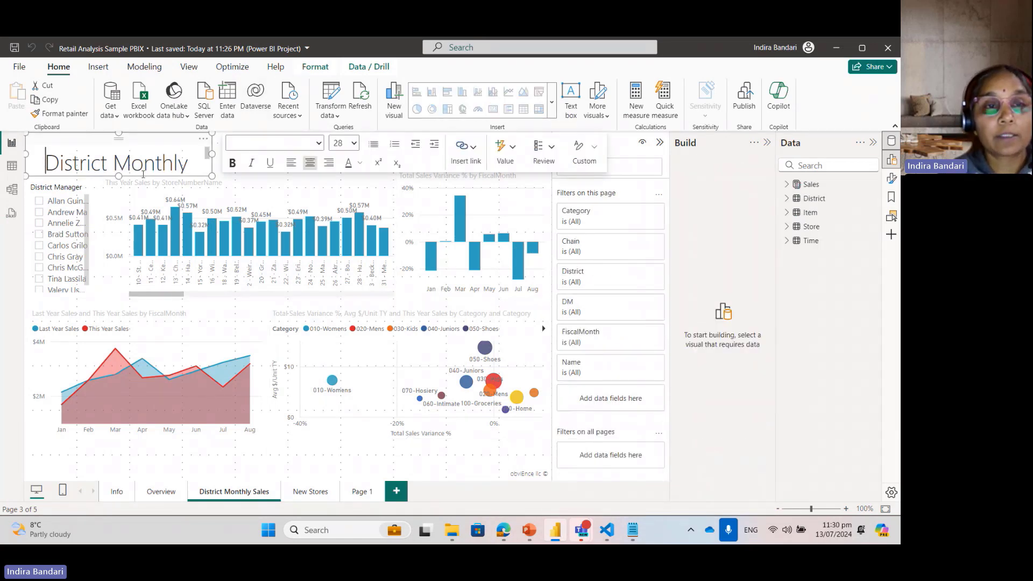
pyautogui.click(193, 159)
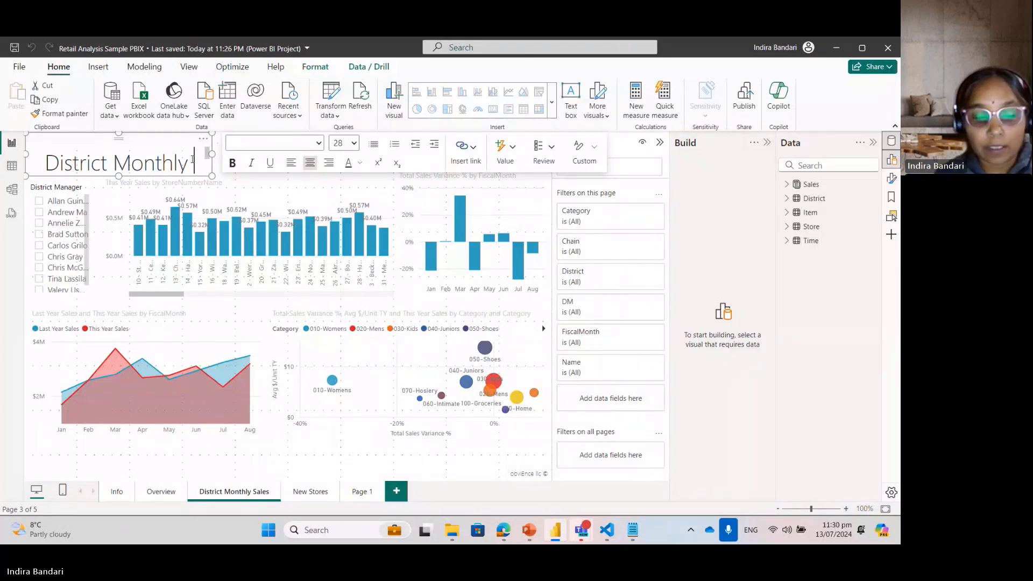
pyautogui.write('SalesSales')
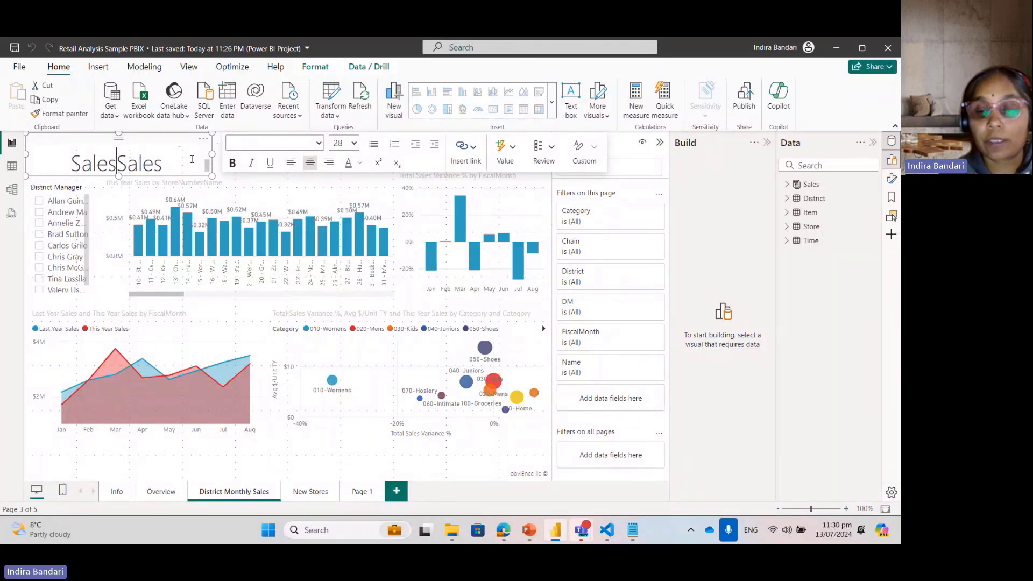
pyautogui.press('BackSpace')
pyautogui.press('BackSpace')
pyautogui.press('BackSpace')
pyautogui.press('BackSpace')
pyautogui.press('BackSpace')
pyautogui.press('Delete')
pyautogui.press('Delete')
pyautogui.press('Delete')
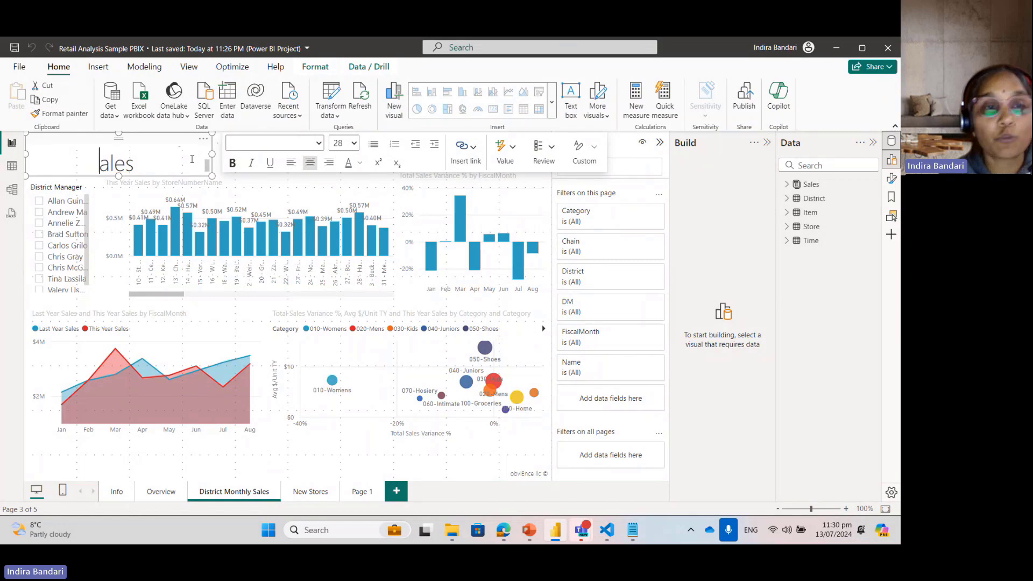
pyautogui.press('Delete')
pyautogui.press('Delete')
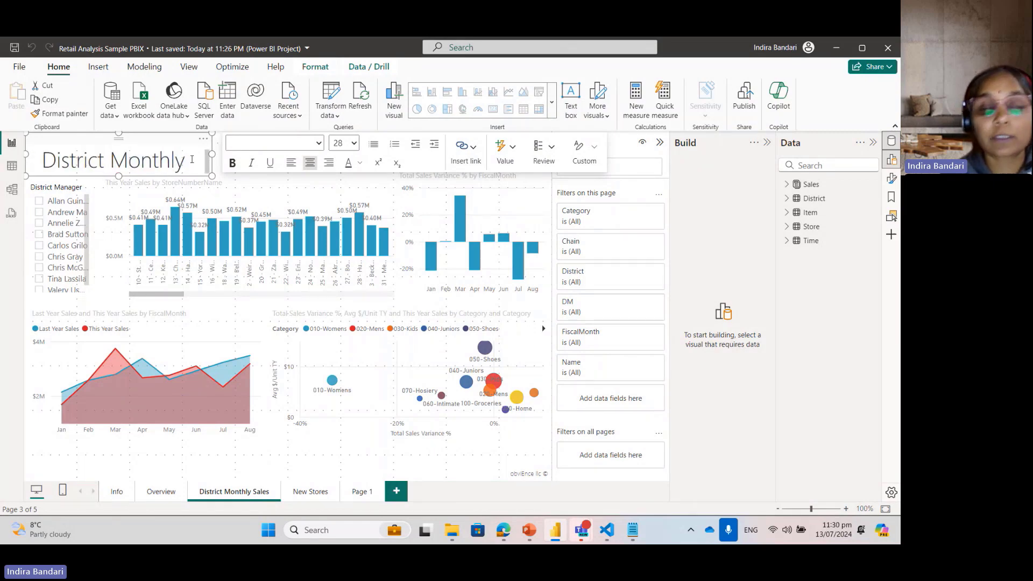
# Step: Replace "Monthly" in the page title with "Sales" to read "District Sales", and save the Power BI project
pyautogui.press('BackSpace')
pyautogui.press('BackSpace')
pyautogui.press('BackSpace')
pyautogui.press('BackSpace')
pyautogui.press('BackSpace')
pyautogui.press('BackSpace')
pyautogui.press('BackSpace')
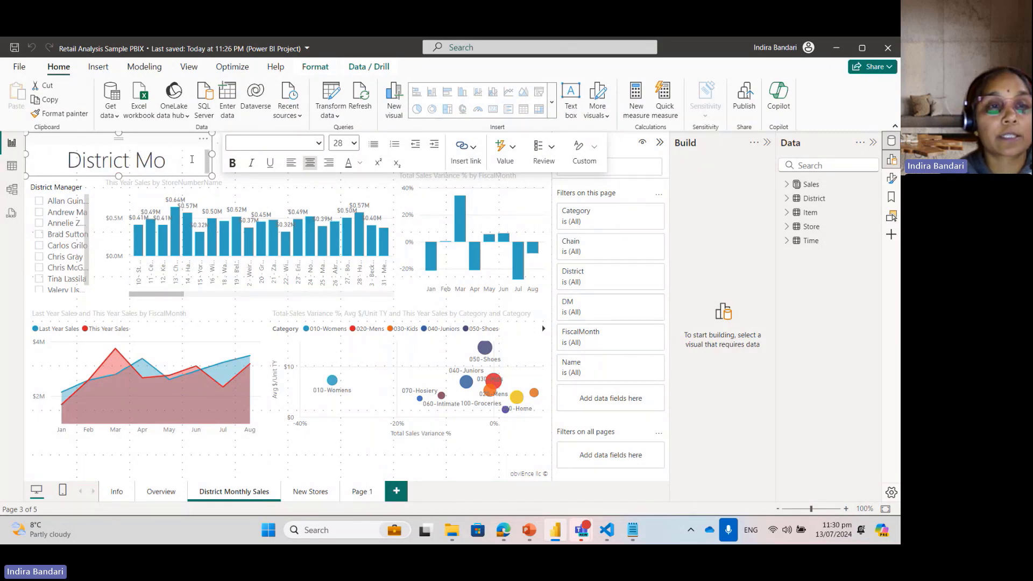
pyautogui.write('Sales')
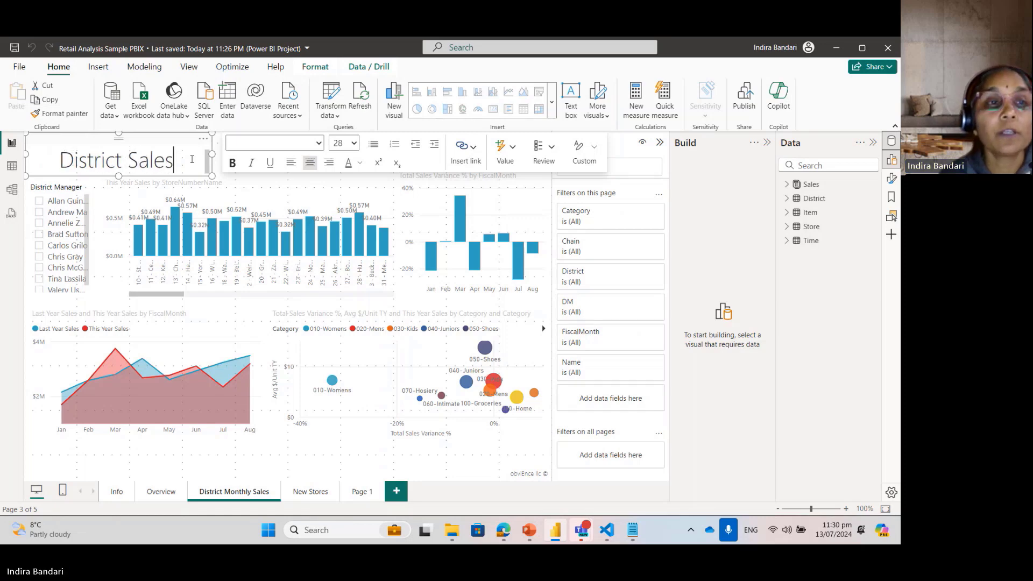
pyautogui.click(19, 66)
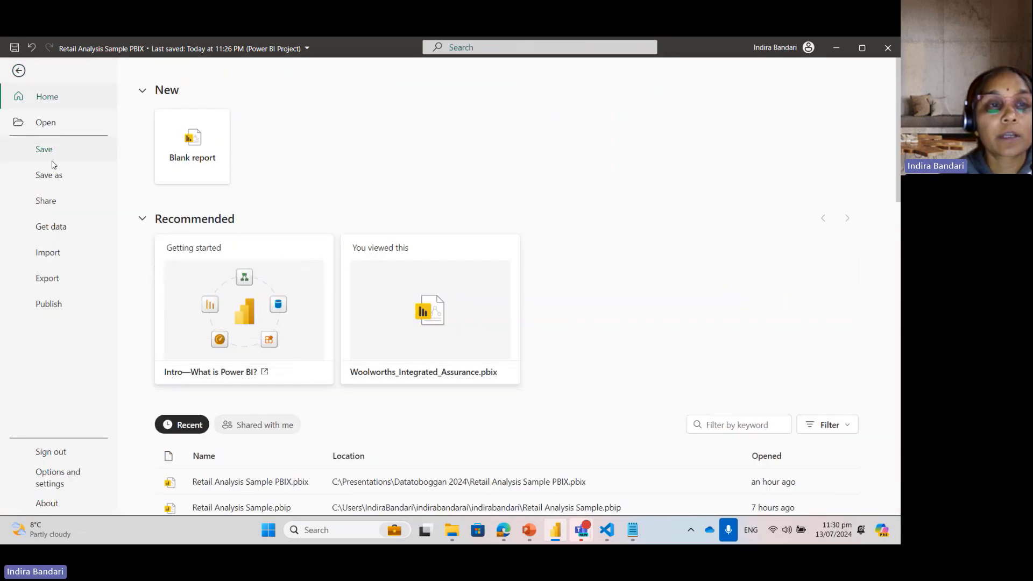
pyautogui.click(45, 150)
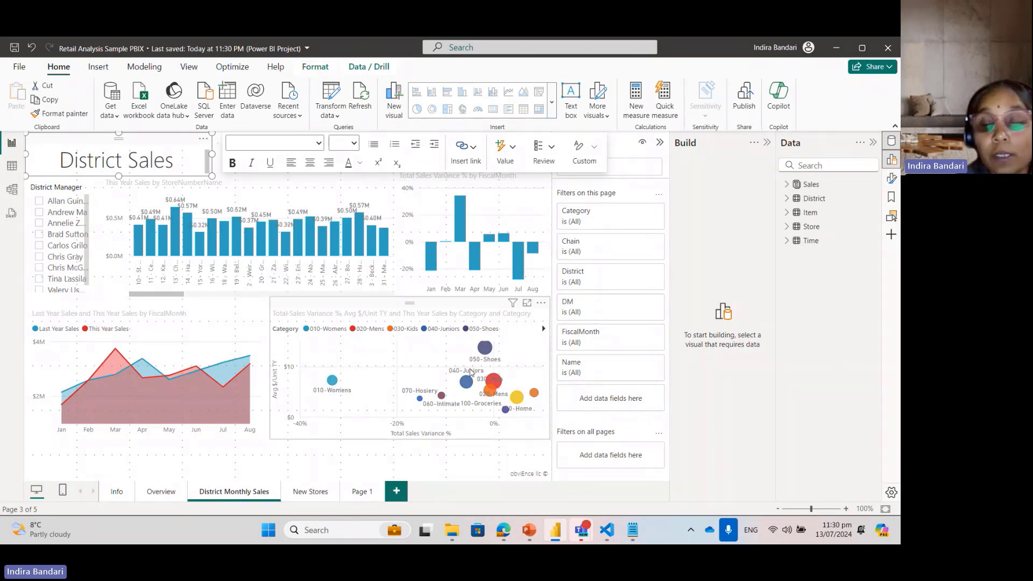
# Step: Switch to Visual Studio Code, stage and commit the report.json change with the message "modified pbip", and sync it with the remote branch
pyautogui.click(606, 534)
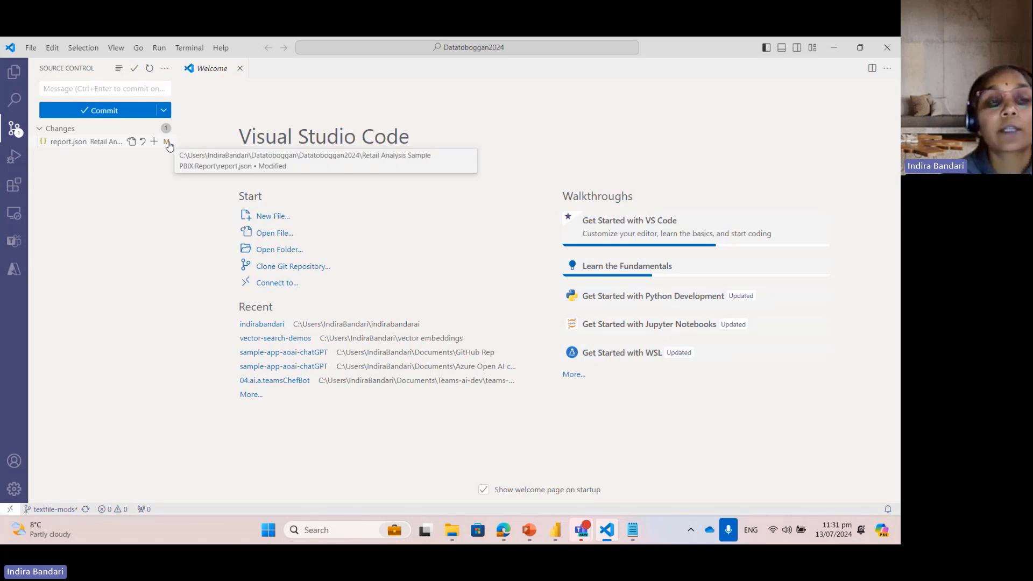
pyautogui.click(127, 85)
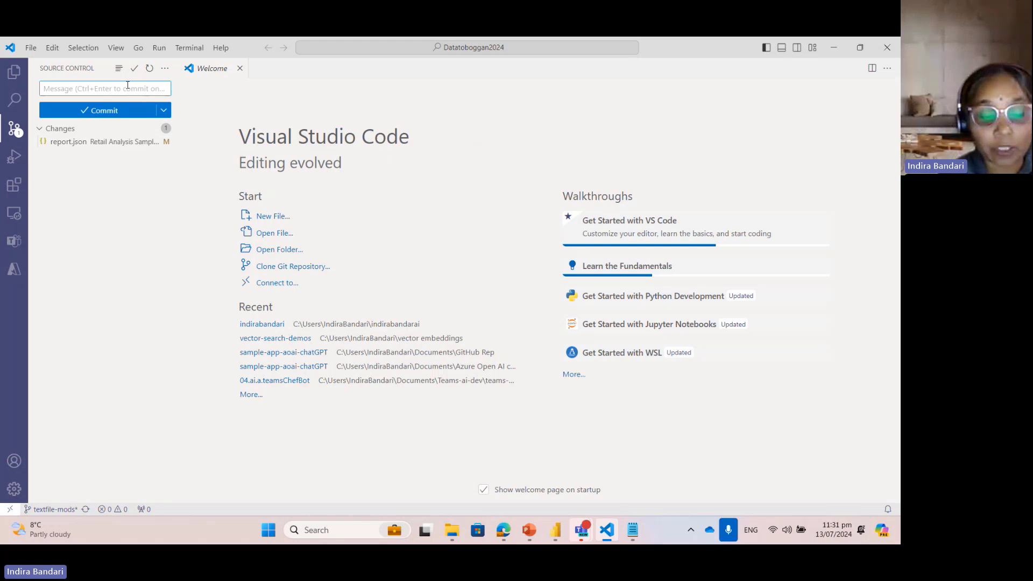
pyautogui.write('modified pbip')
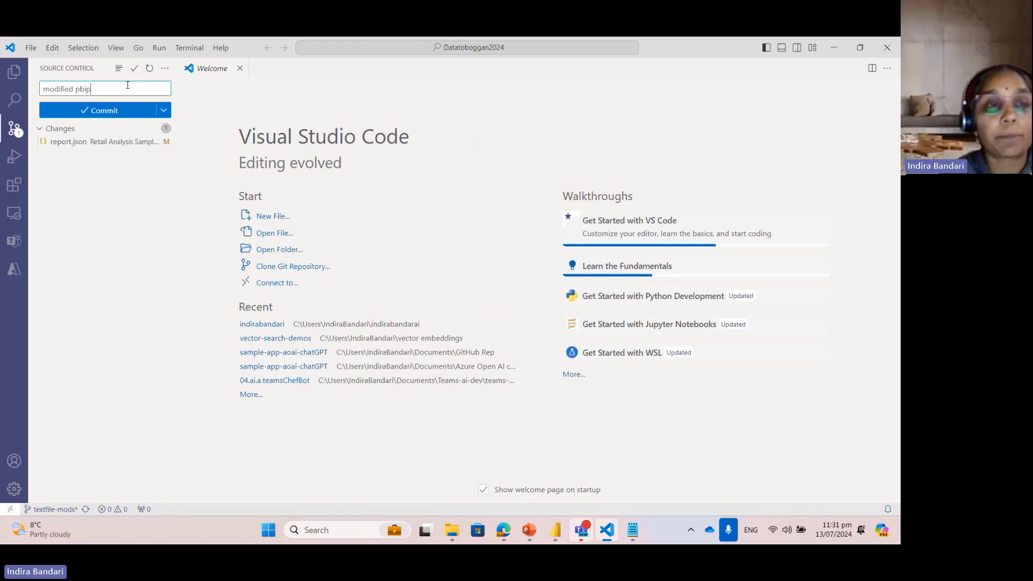
pyautogui.click(102, 108)
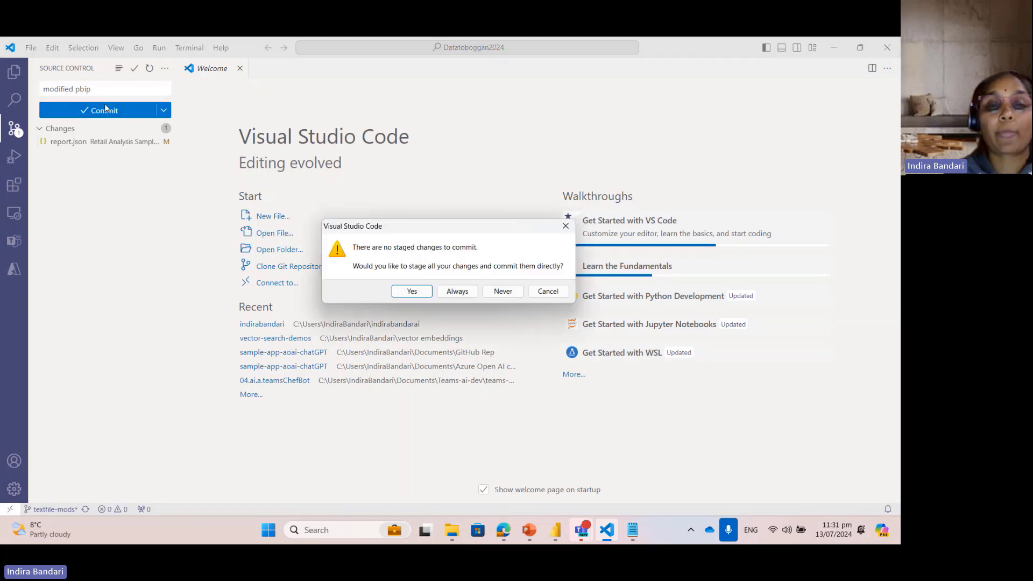
pyautogui.click(412, 291)
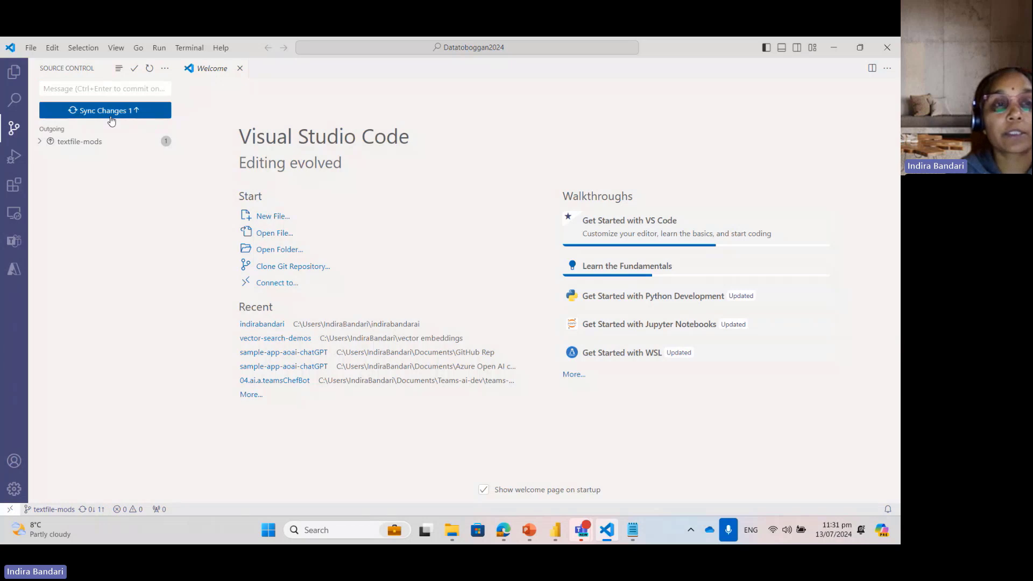
pyautogui.click(111, 117)
pyautogui.click(423, 283)
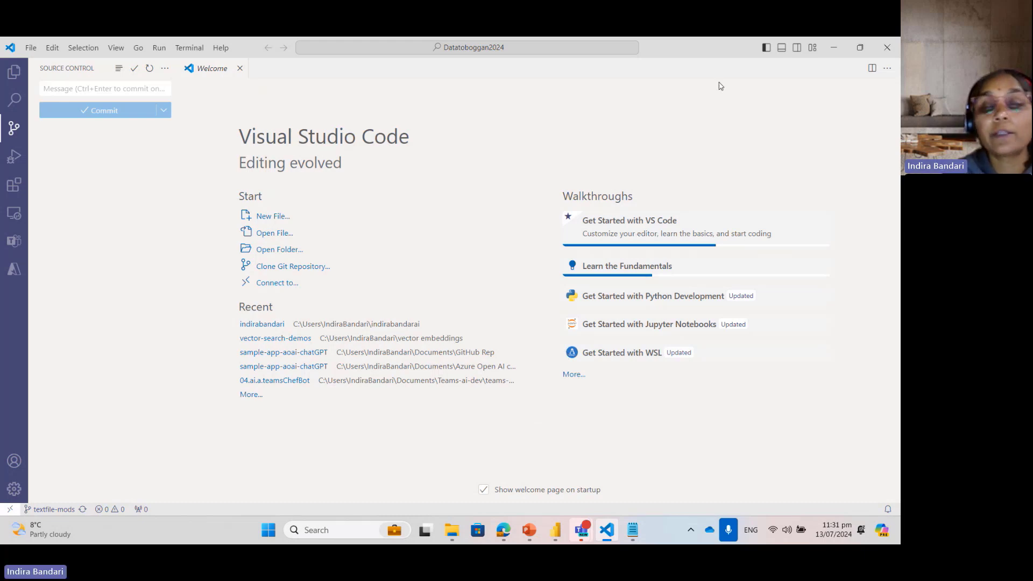
# Step: Switch to Azure DevOps in the browser and display the repository files on the textfile-mods branch
pyautogui.click(833, 47)
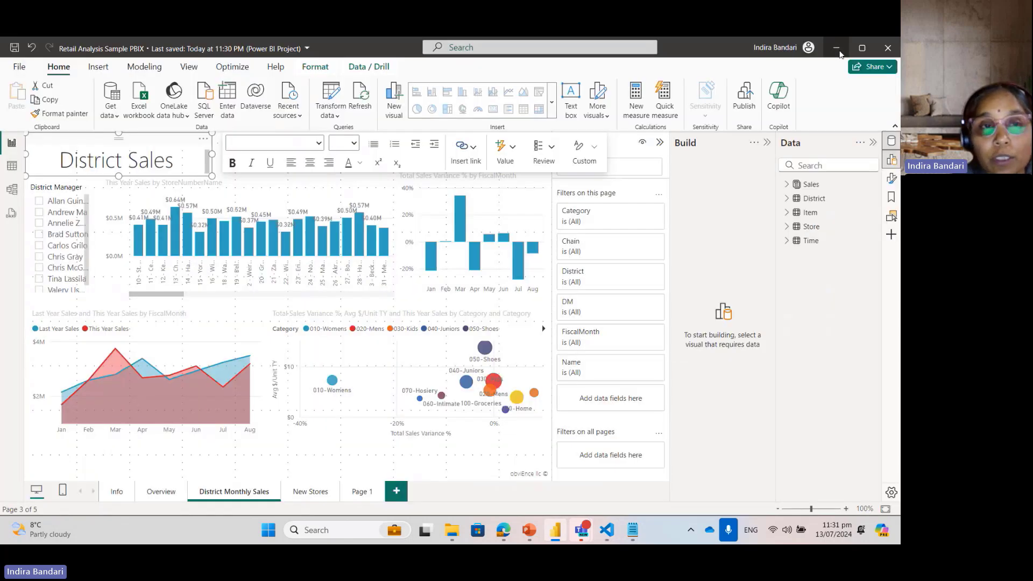
pyautogui.moveTo(503, 532)
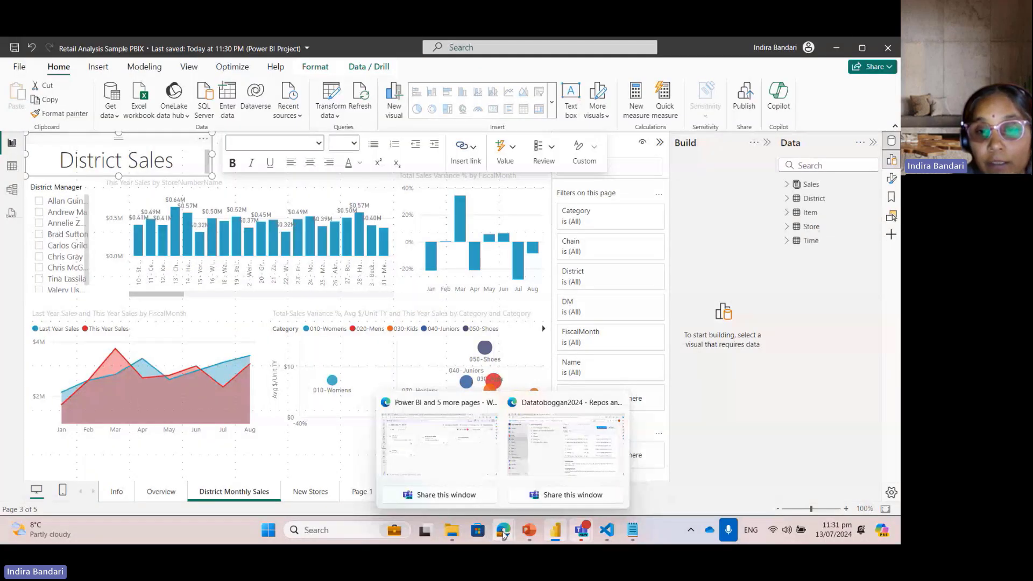
pyautogui.click(535, 402)
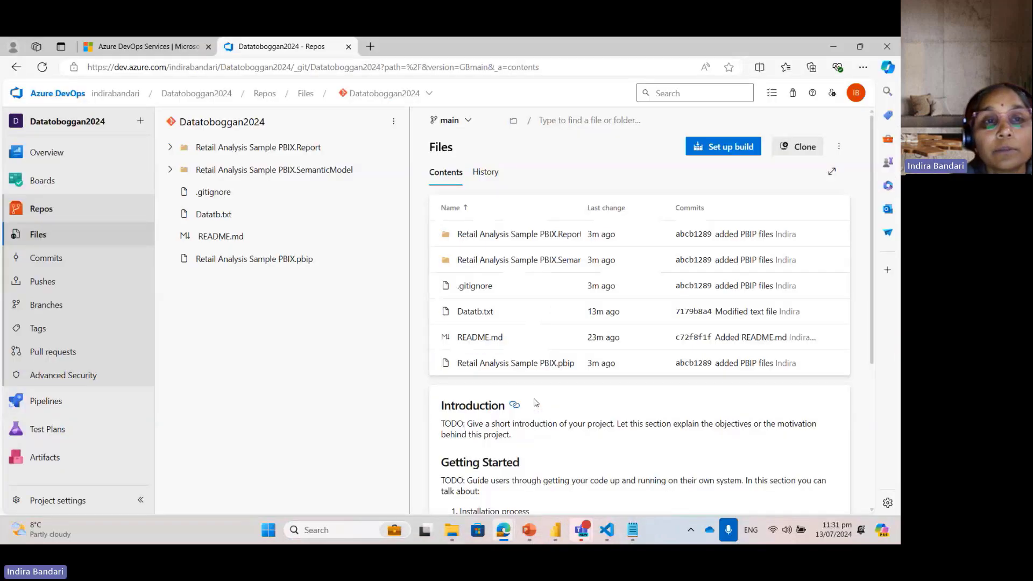
pyautogui.click(450, 120)
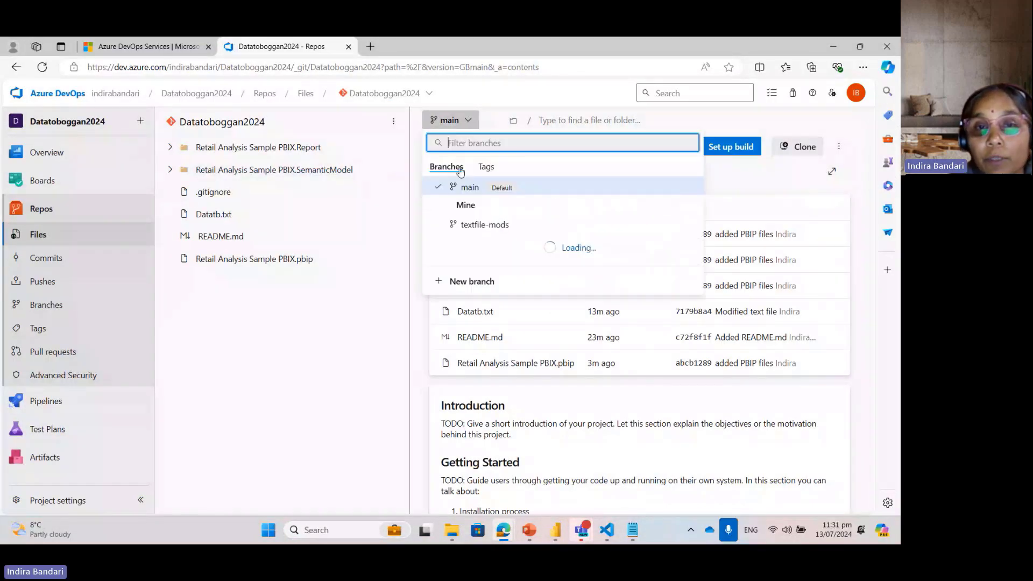
pyautogui.click(473, 225)
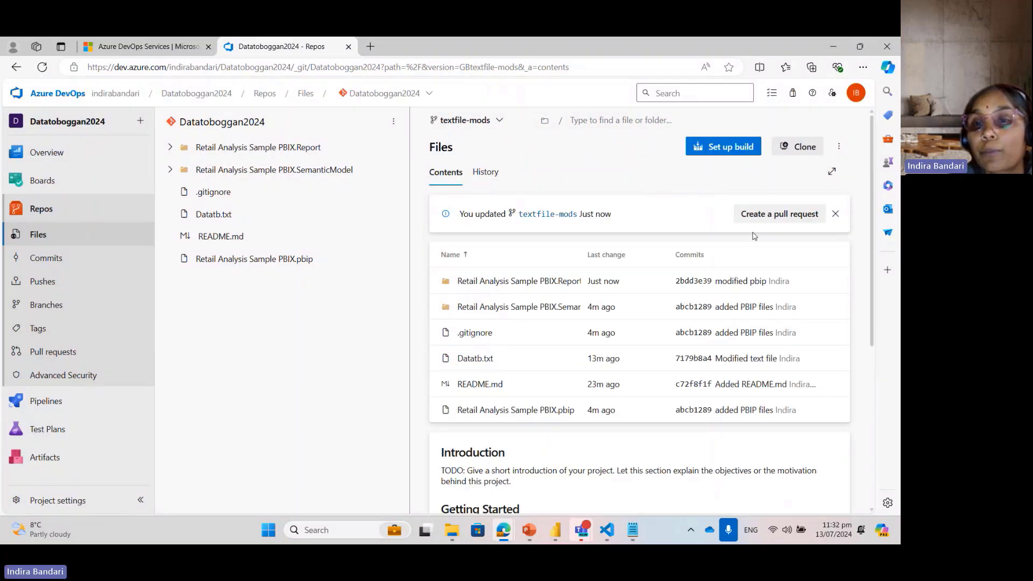
# Step: Create a pull request titled "modified pbip" from textfile-mods into main, adding the account owner as reviewer
pyautogui.click(791, 215)
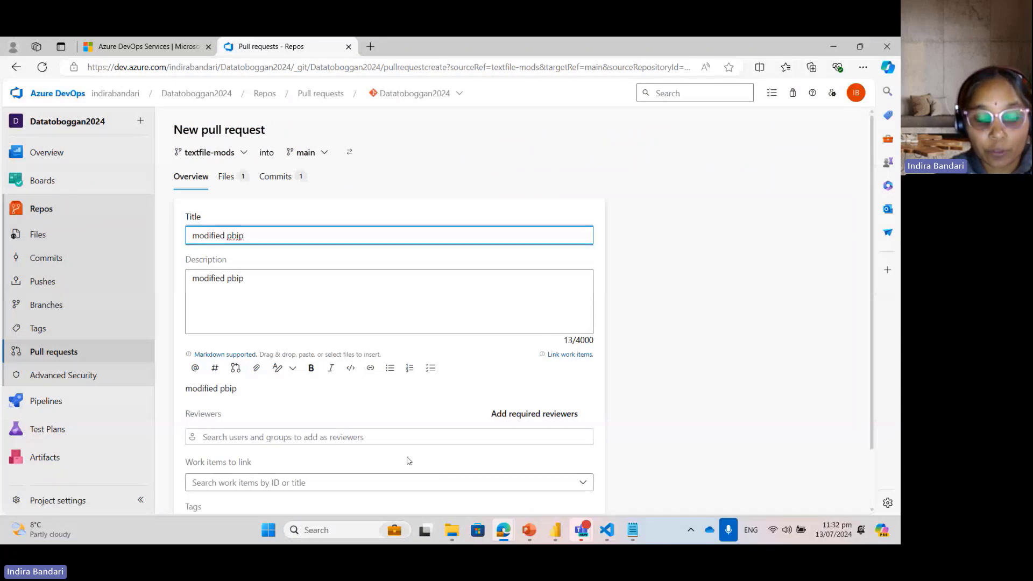
pyautogui.click(403, 439)
pyautogui.click(313, 411)
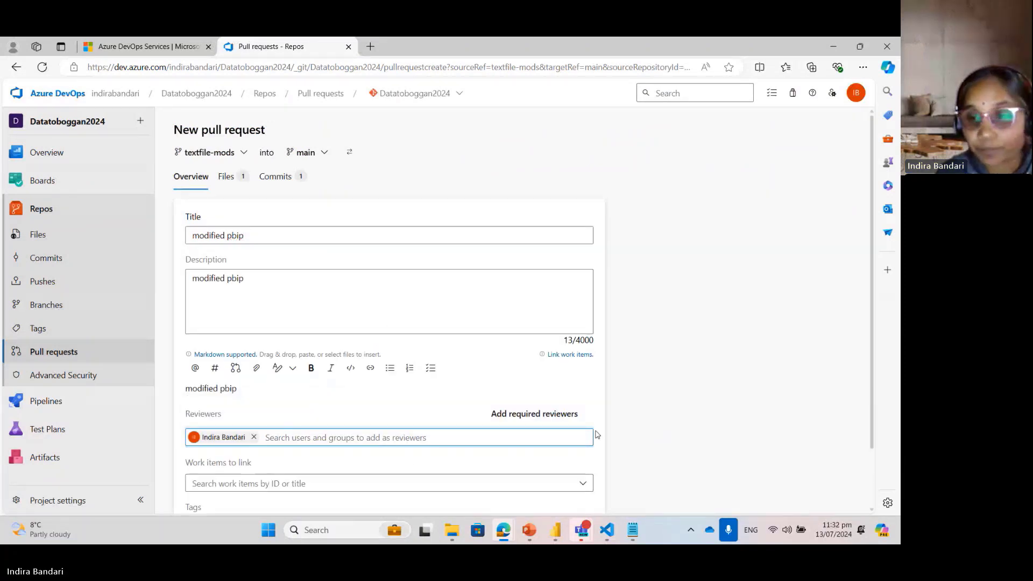
pyautogui.scroll(-2, 871, 345)
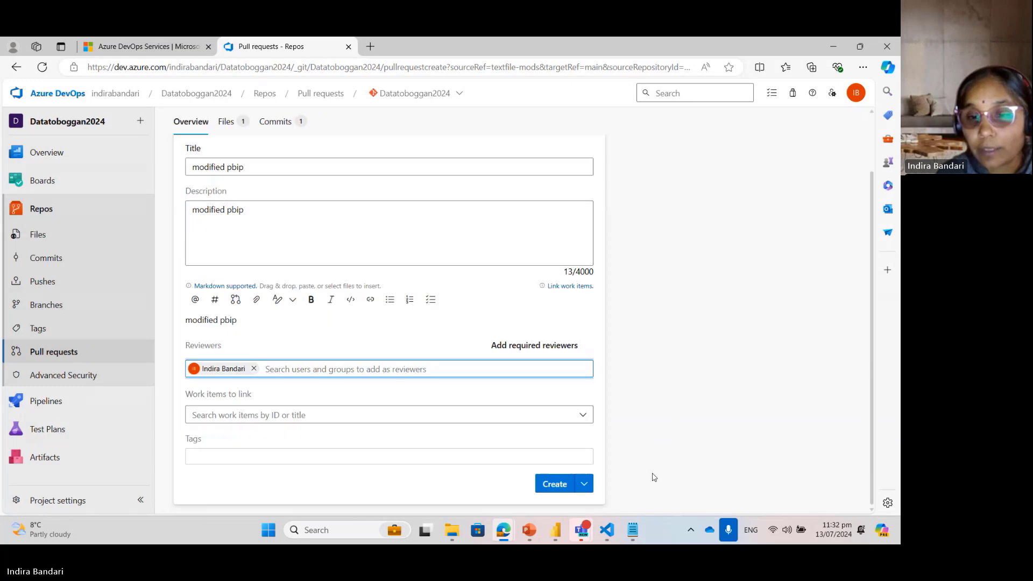
pyautogui.click(553, 484)
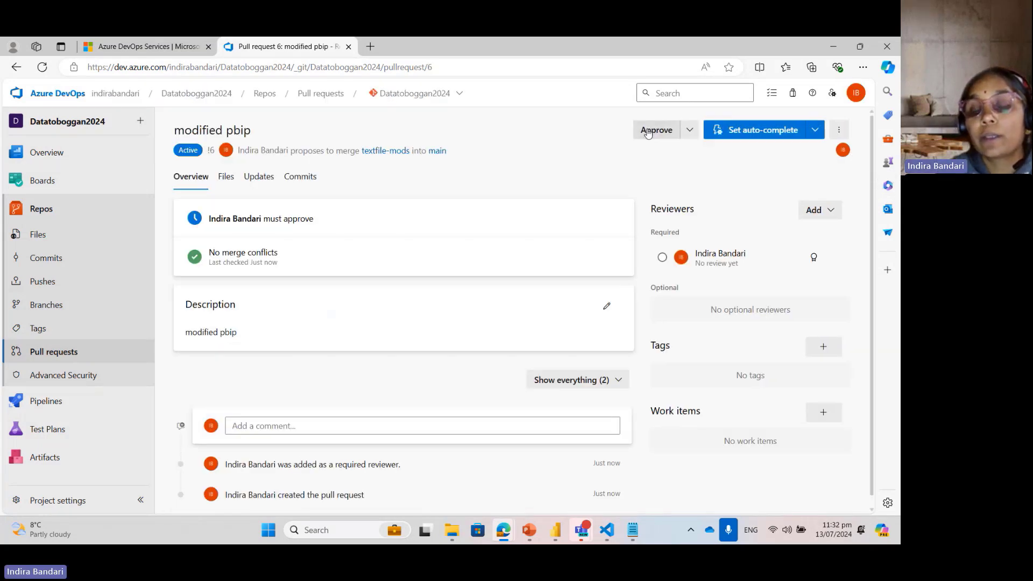
# Step: Approve the "modified pbip" pull request, complete its merge with no fast forward, and return to the repository files
pyautogui.click(648, 132)
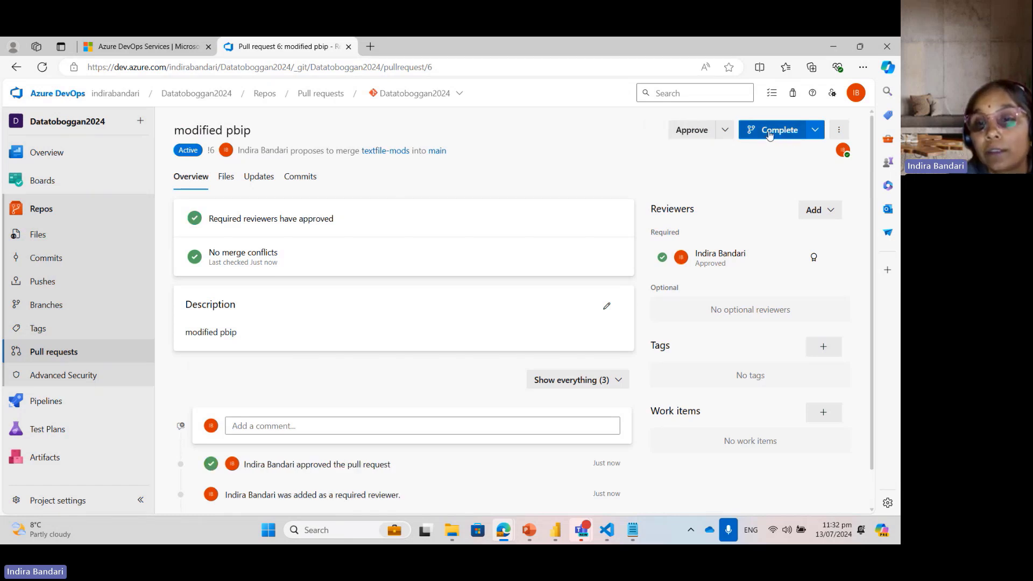
pyautogui.click(770, 135)
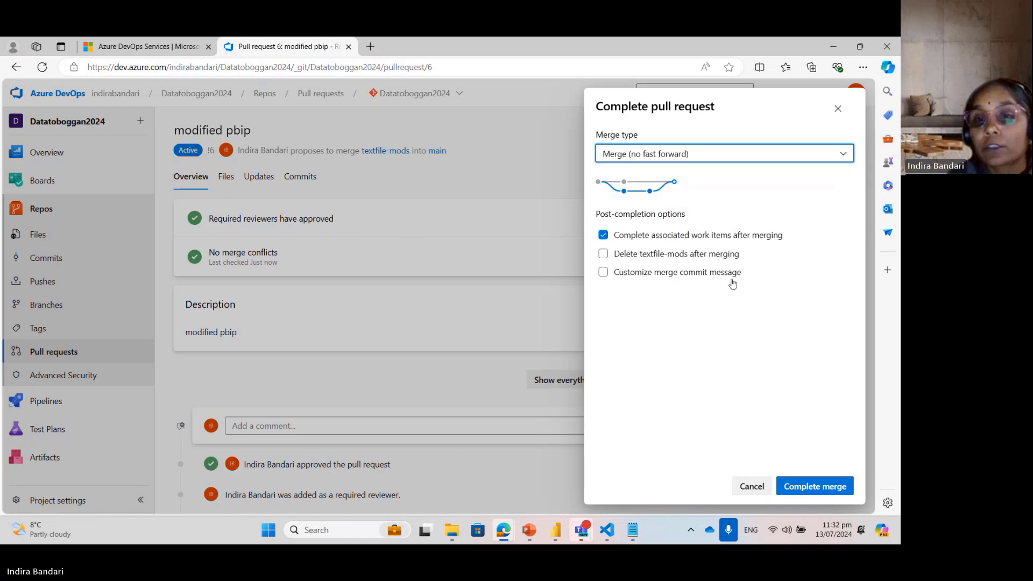
pyautogui.click(789, 494)
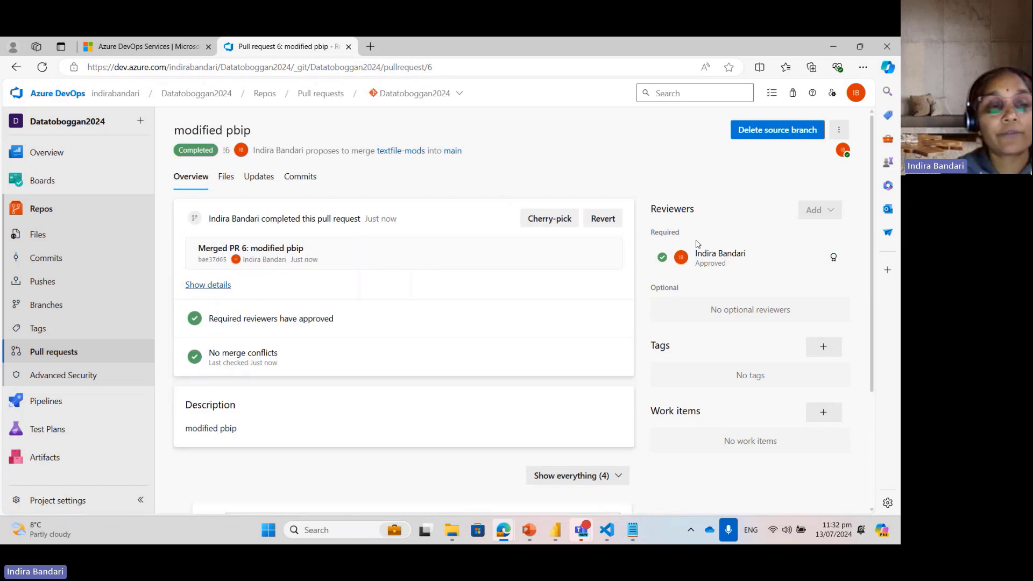
pyautogui.click(46, 213)
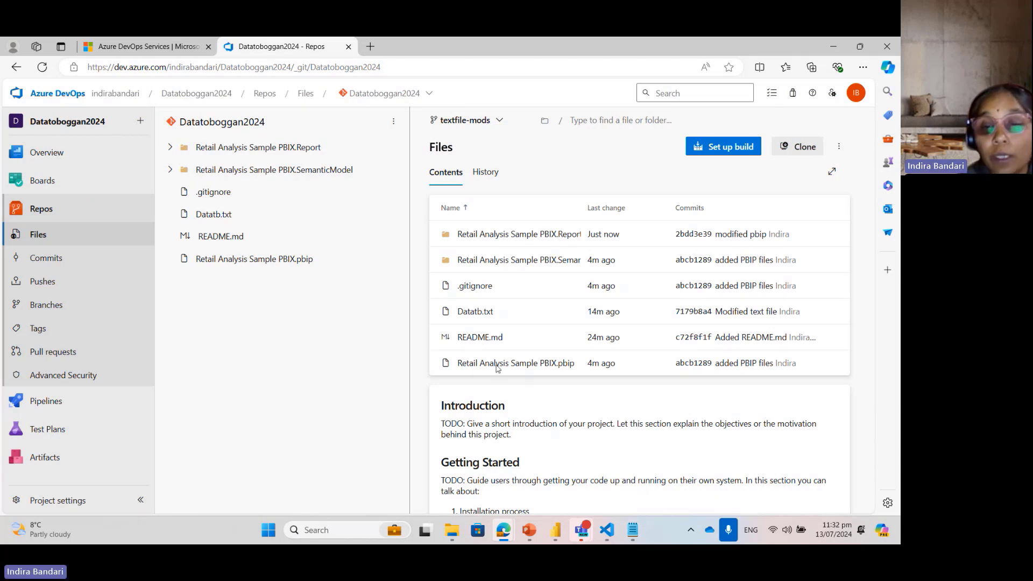
# Step: Switch to the "Version Control in Fabric" presentation in PowerPoint and present it from the Azure Devops slide, advancing to "Track changes to files"
pyautogui.moveTo(534, 528)
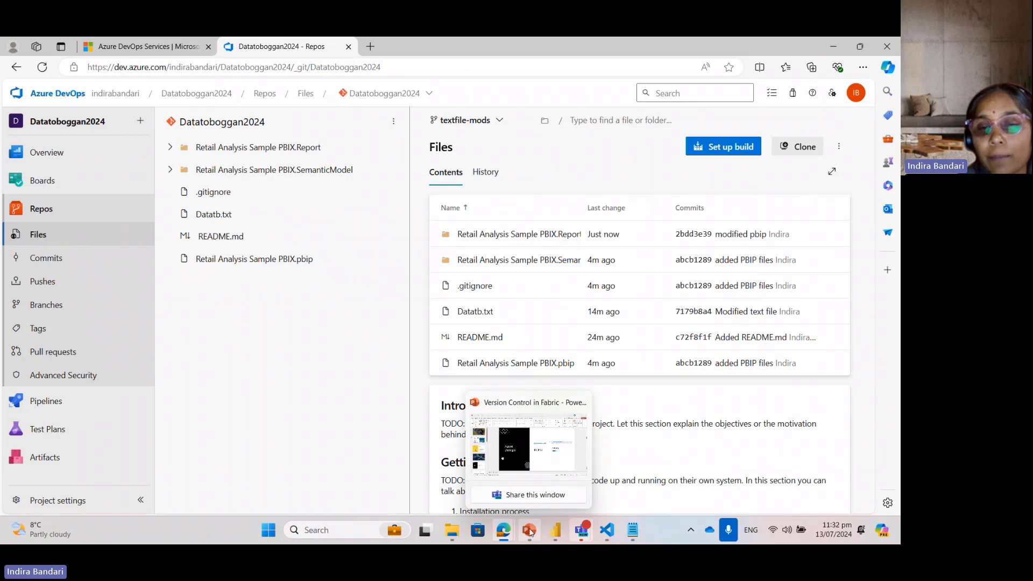
pyautogui.click(552, 466)
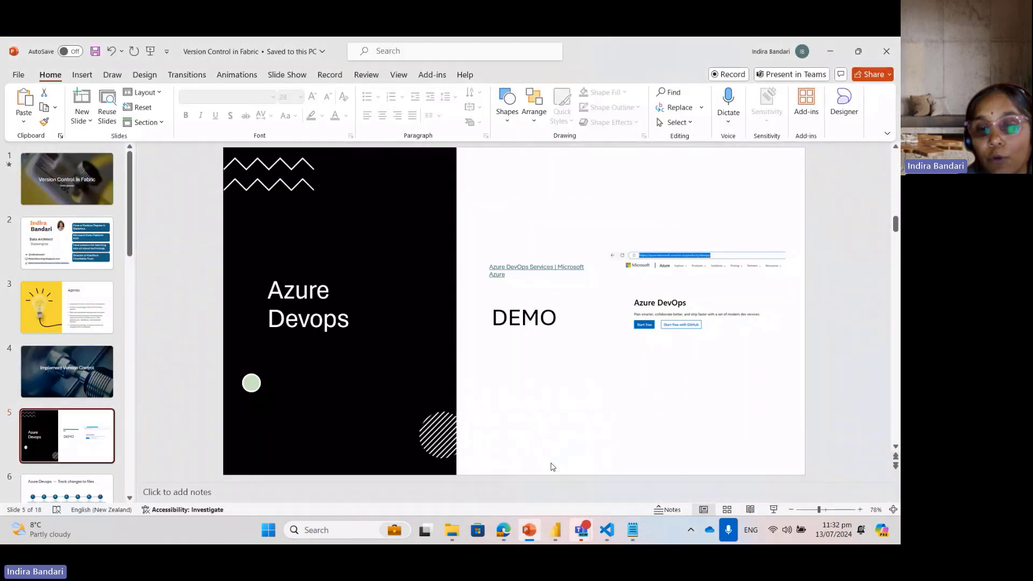
pyautogui.click(773, 510)
pyautogui.press('Right')
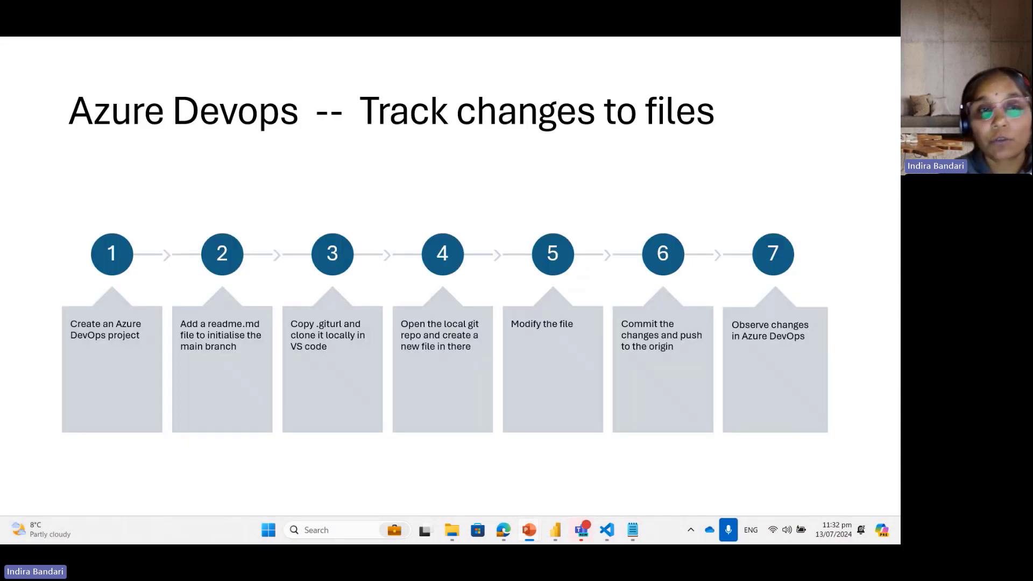
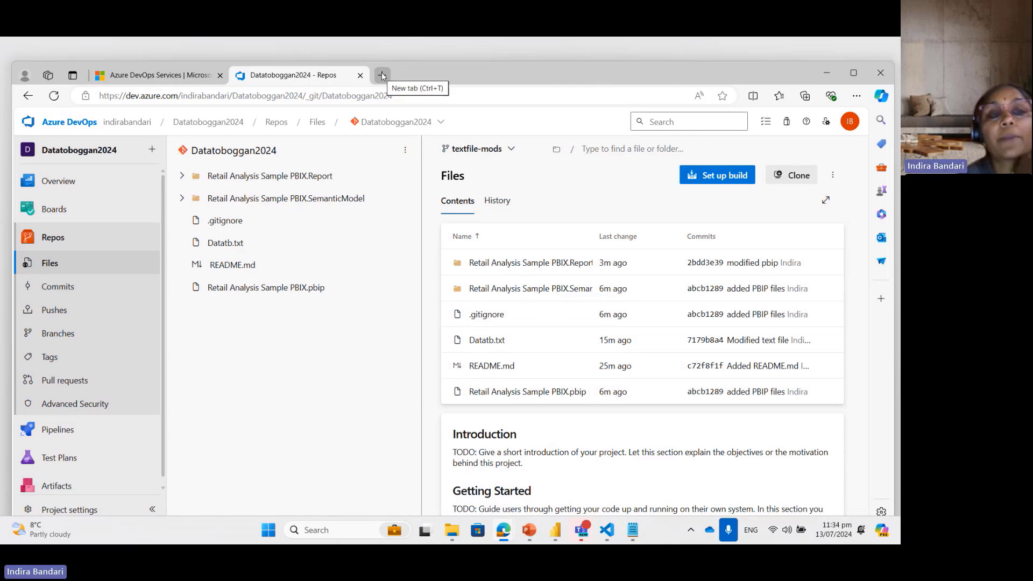
# Step: Open app.powerbi.com in a new browser tab and display the contents of the dev workspace
pyautogui.click(383, 76)
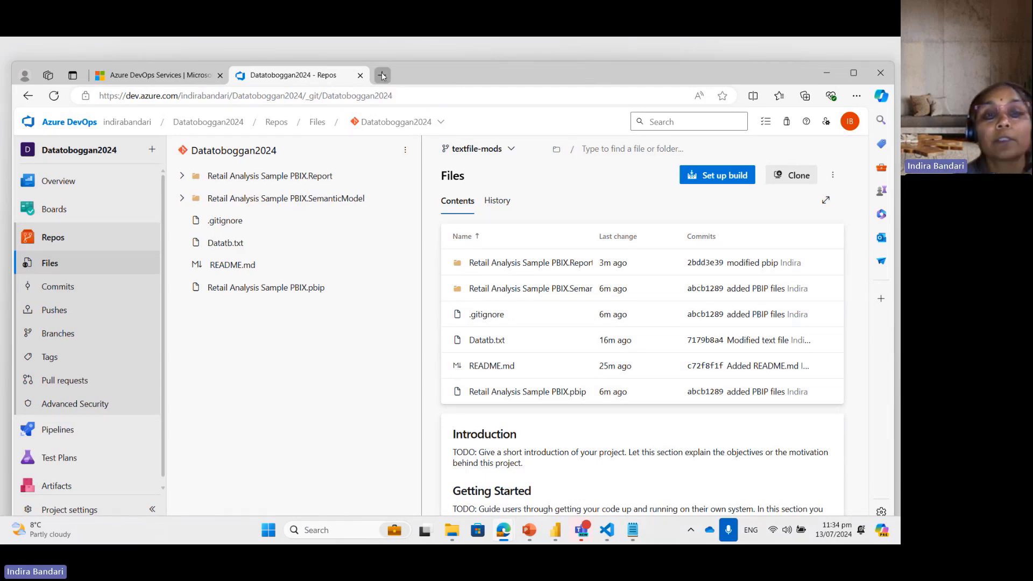
pyautogui.write('app')
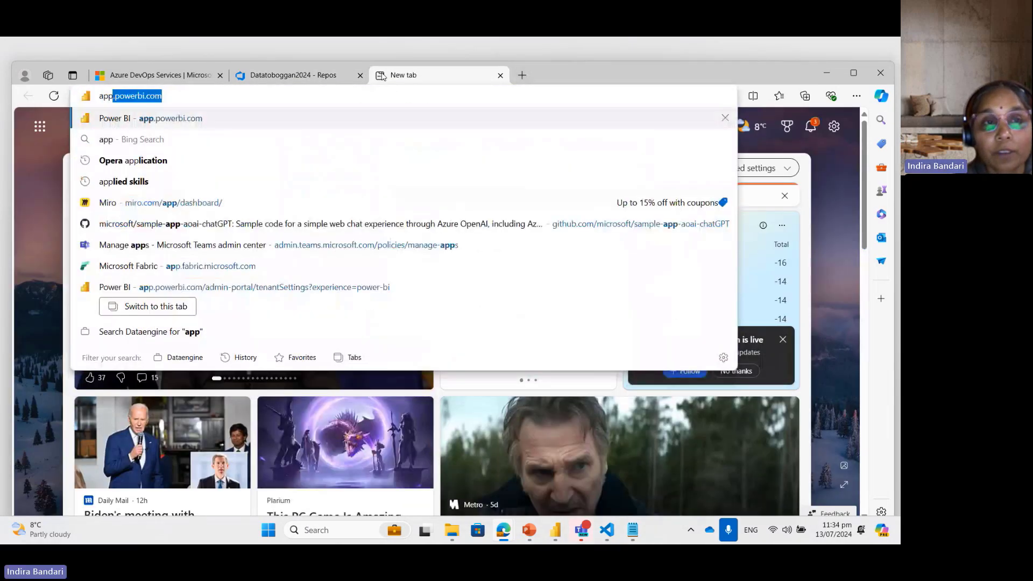
pyautogui.press('Return')
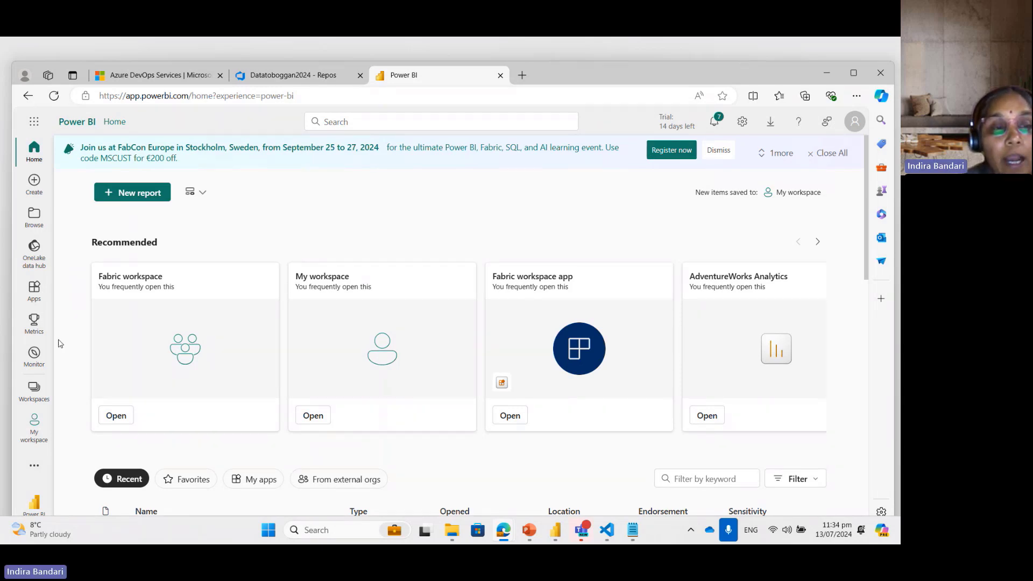
pyautogui.click(34, 390)
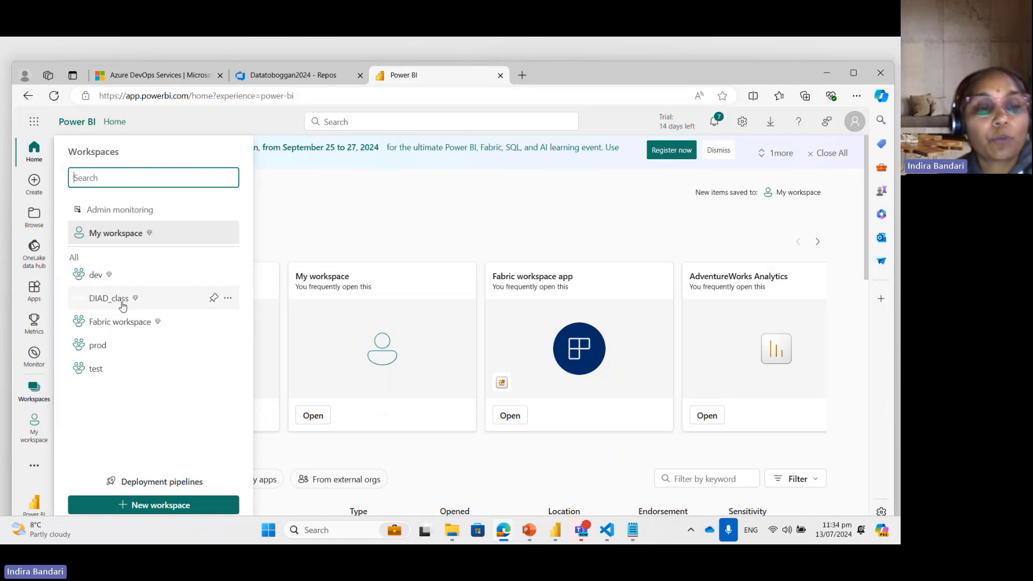
pyautogui.click(99, 275)
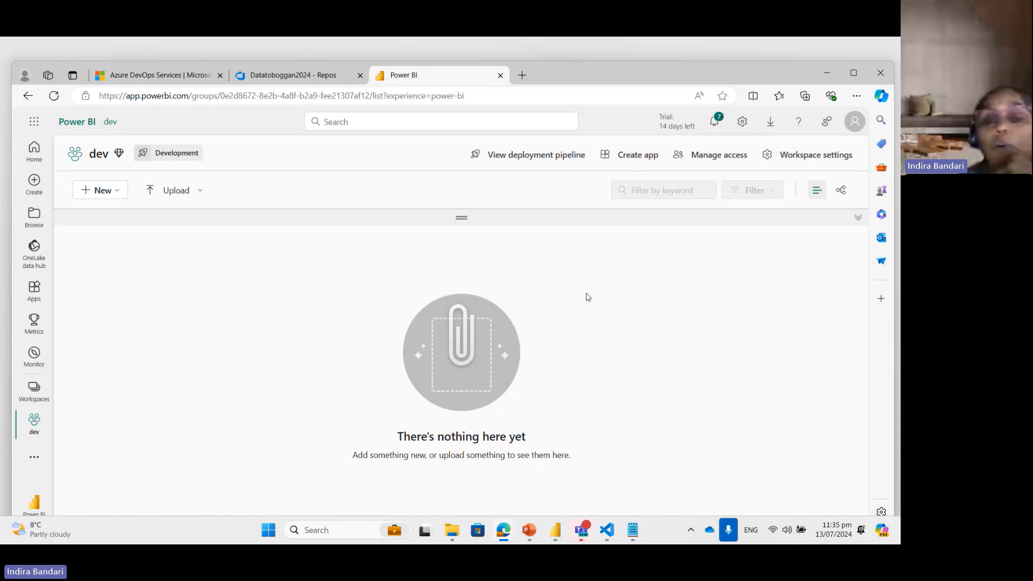
# Step: In the workspace's Git integration settings, choose the account owner's personal organization, the Datatoboggan2024 project and the Datatoboggan2024 repository
pyautogui.click(811, 160)
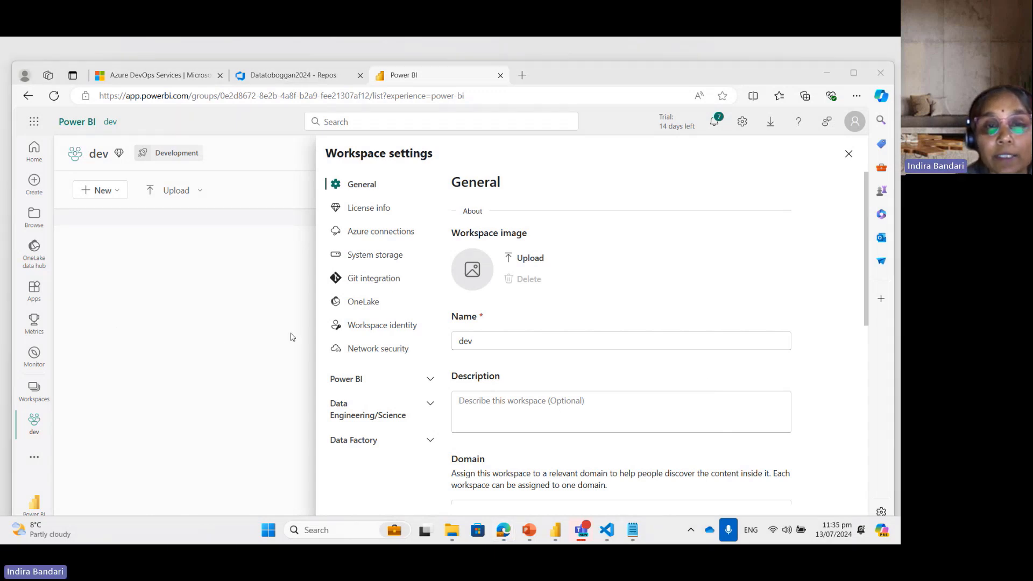
pyautogui.click(382, 279)
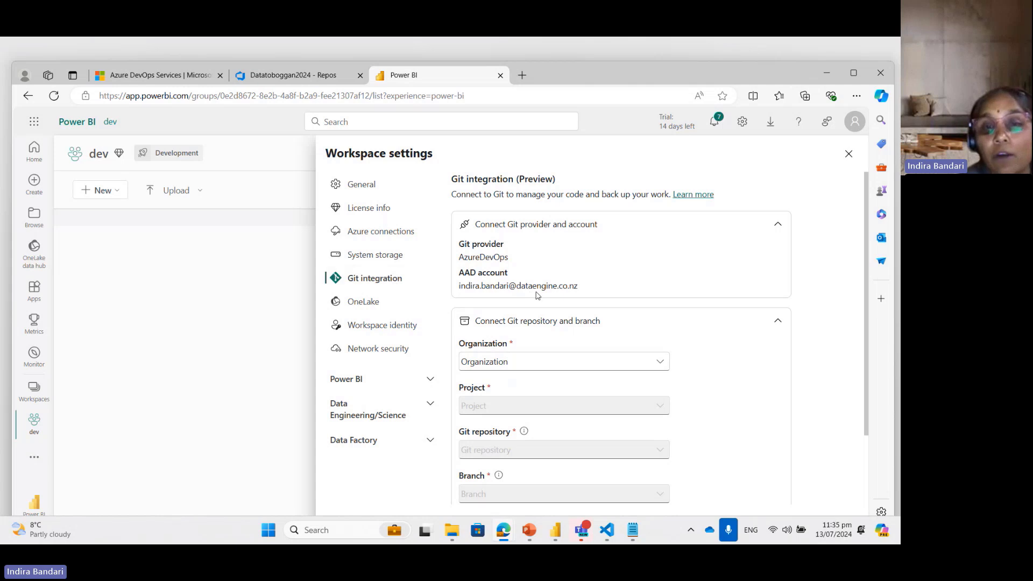
pyautogui.click(662, 364)
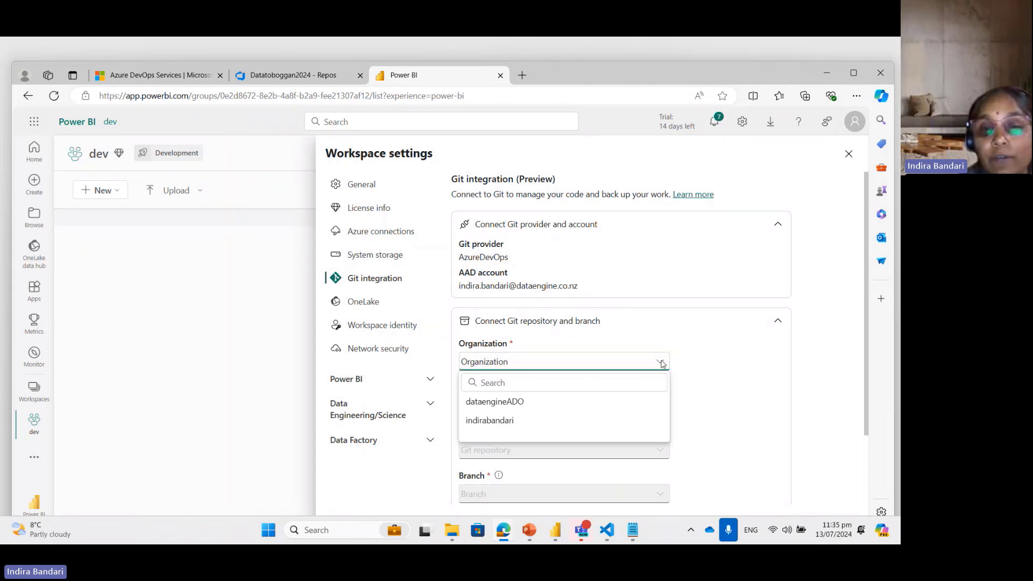
pyautogui.click(494, 421)
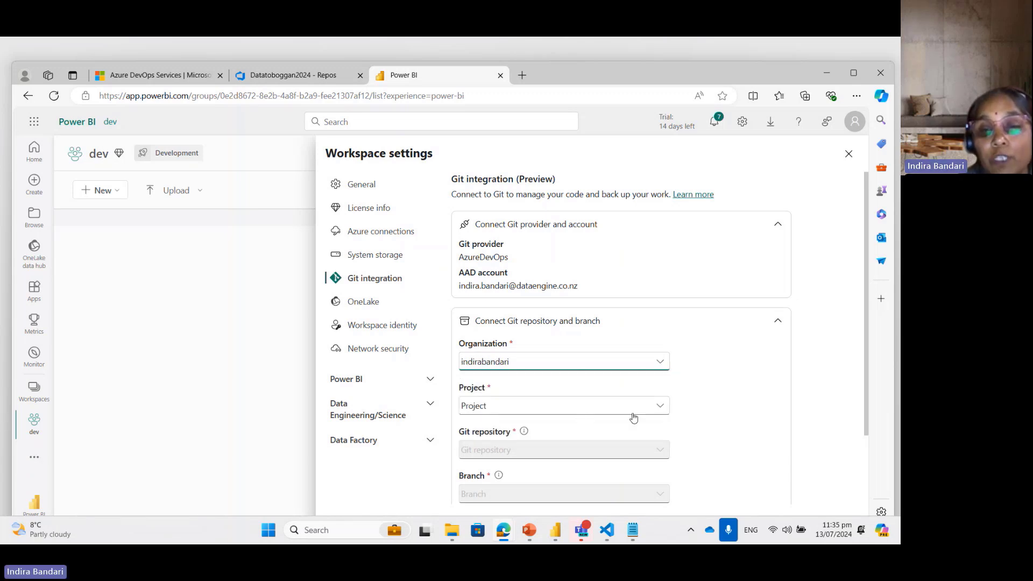
pyautogui.click(662, 408)
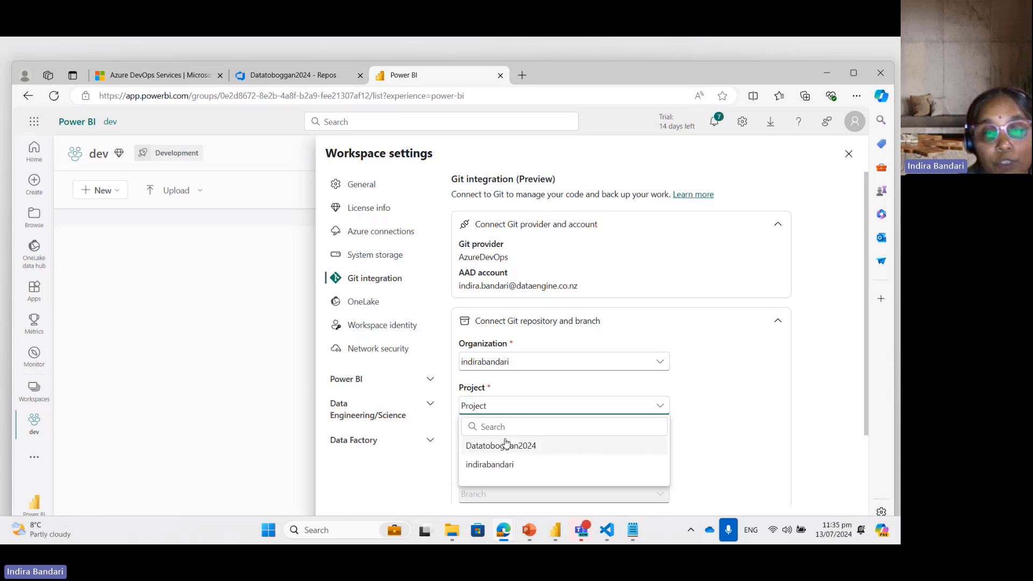
pyautogui.click(502, 447)
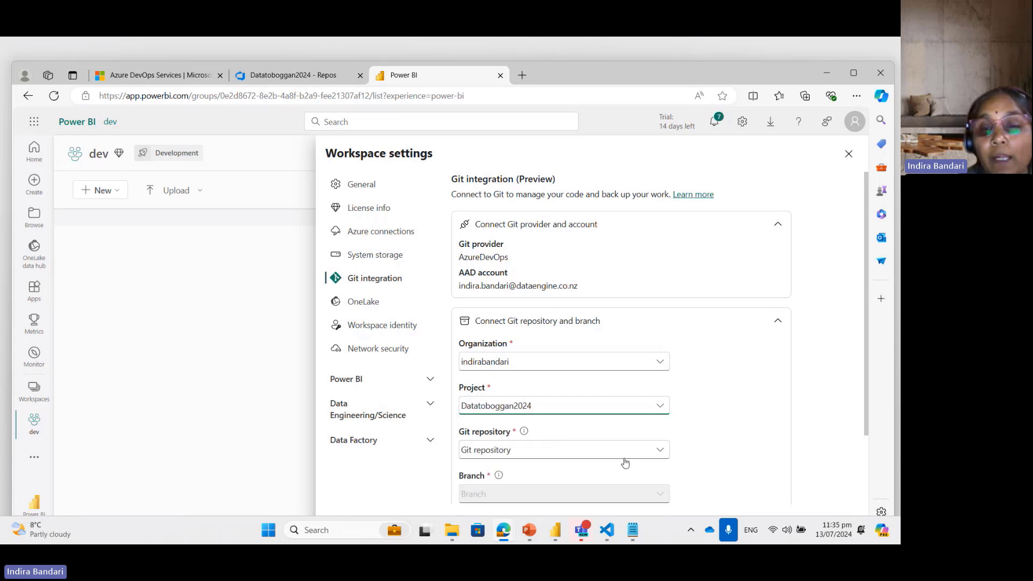
pyautogui.click(667, 451)
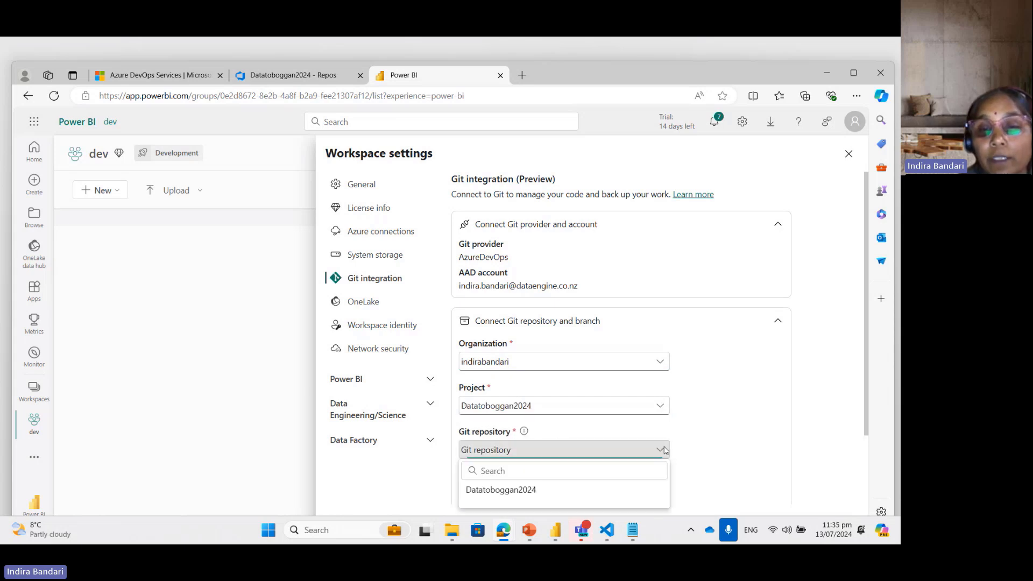
pyautogui.click(517, 490)
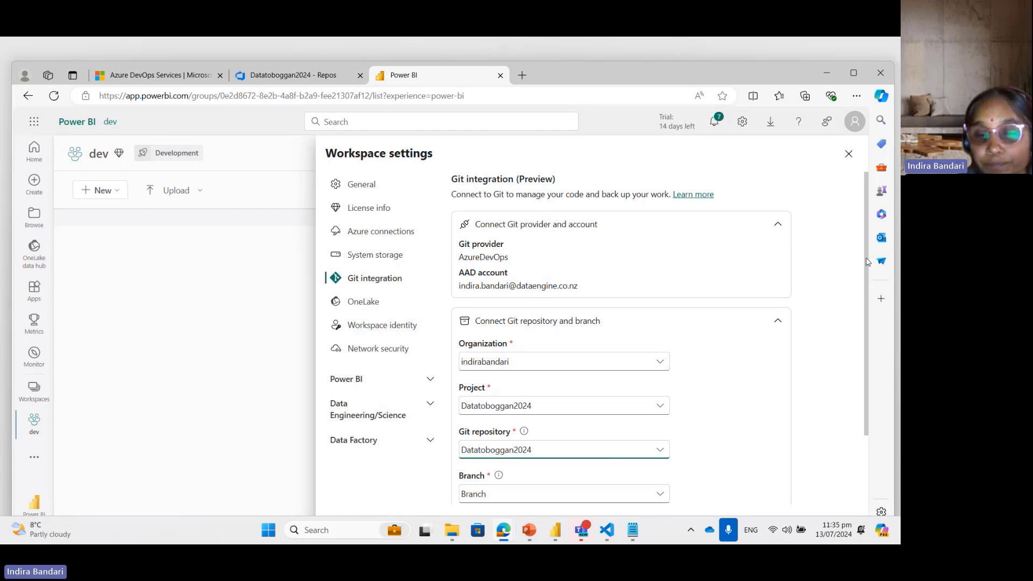
# Step: Choose the main branch for the Git integration, then connect and sync the dev workspace
pyautogui.moveTo(865, 263); pyautogui.dragTo(867, 371)
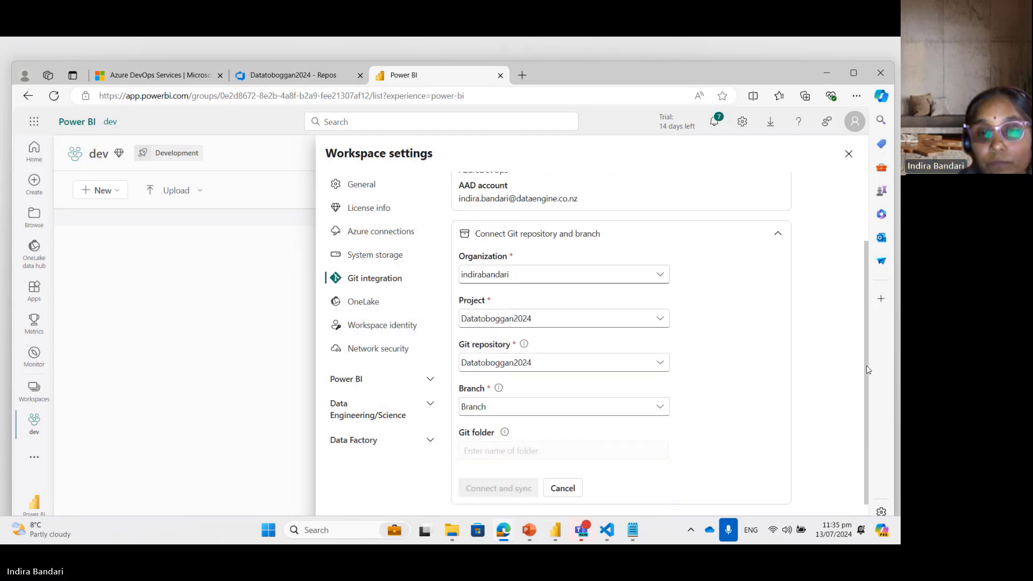
pyautogui.click(662, 409)
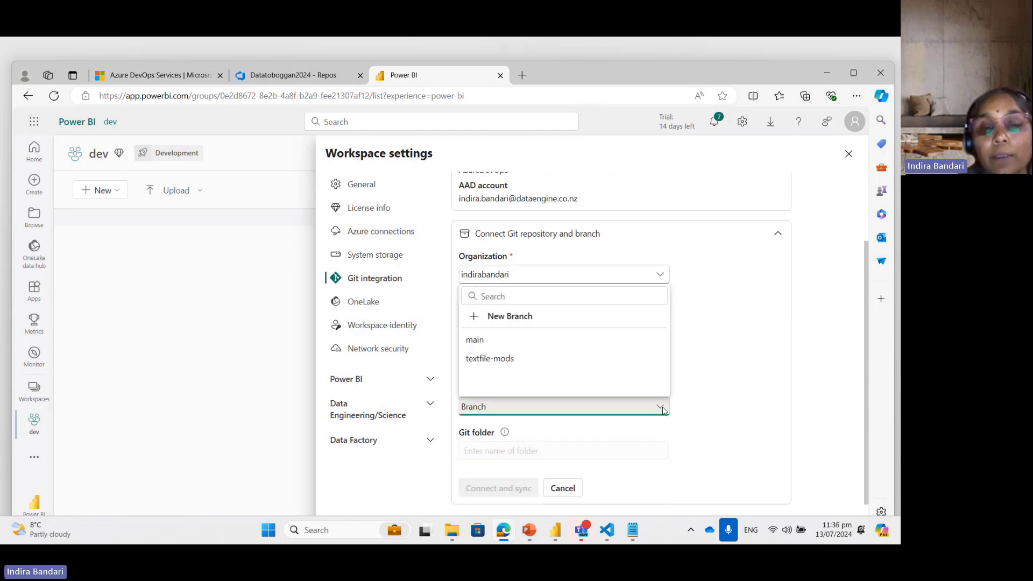
pyautogui.click(473, 339)
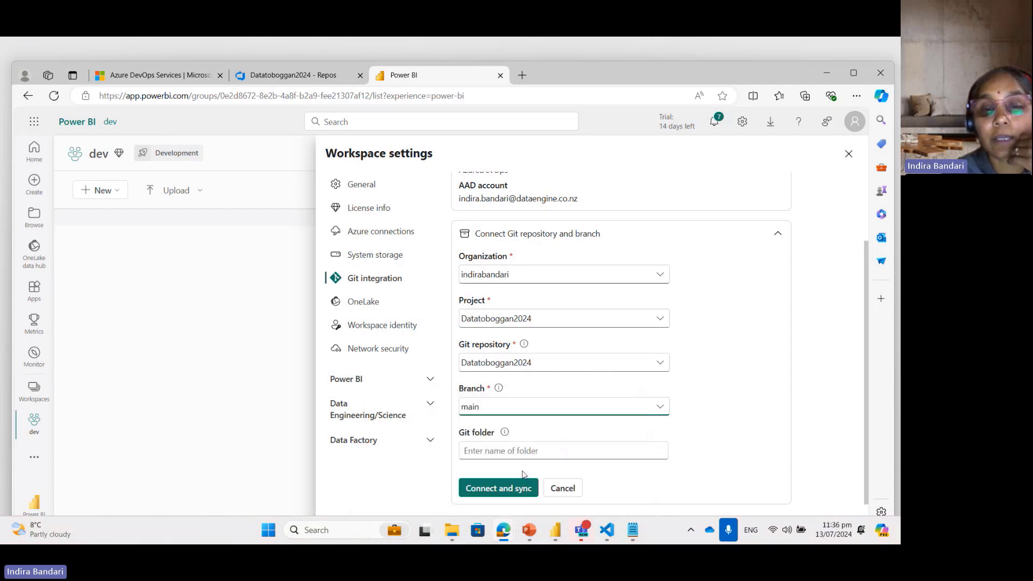
pyautogui.click(490, 490)
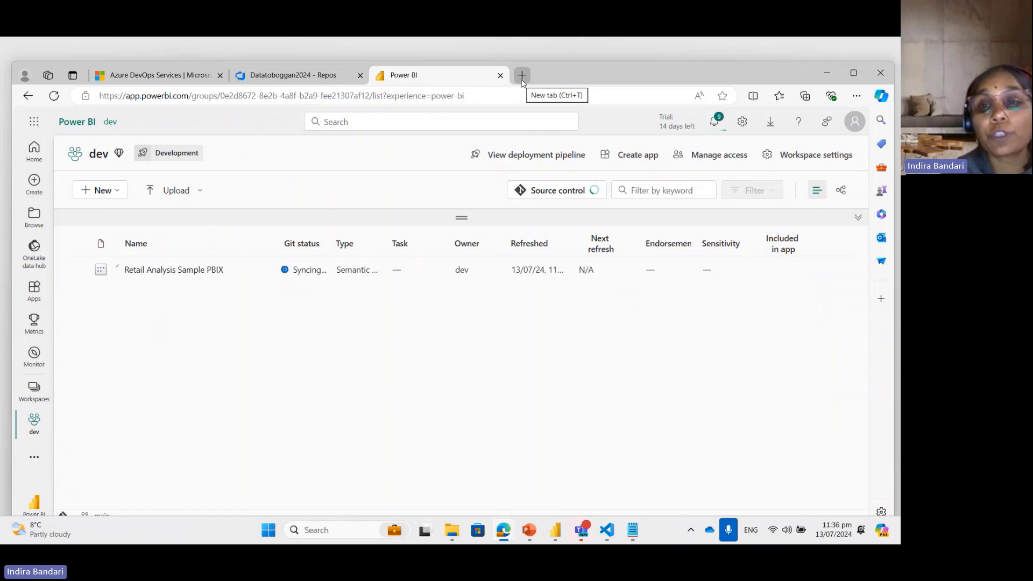
# Step: Open Power BI in another browser tab and display the tenant settings in the Admin portal
pyautogui.click(522, 76)
pyautogui.write('app.powerbi.com')
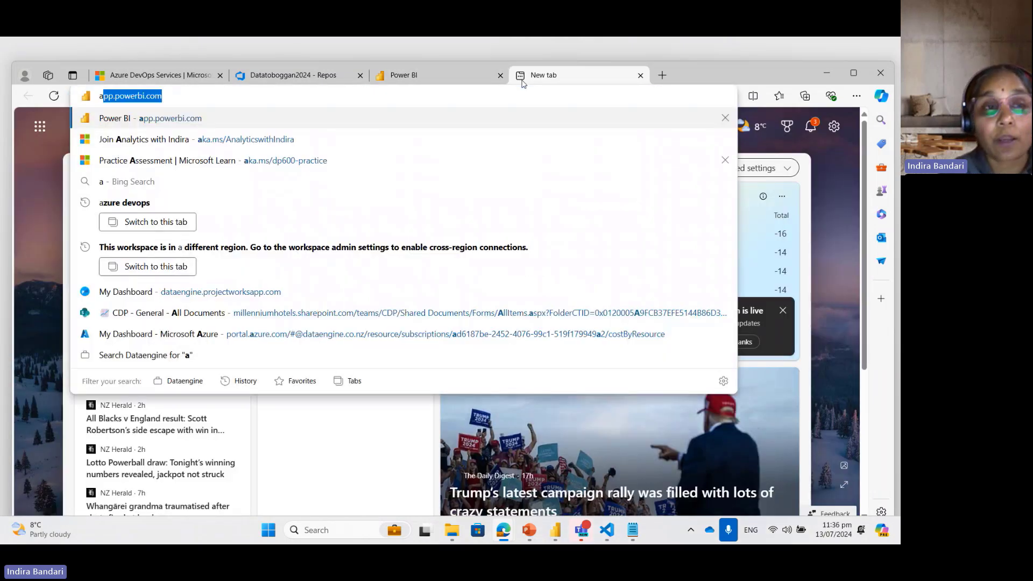
pyautogui.press('Return')
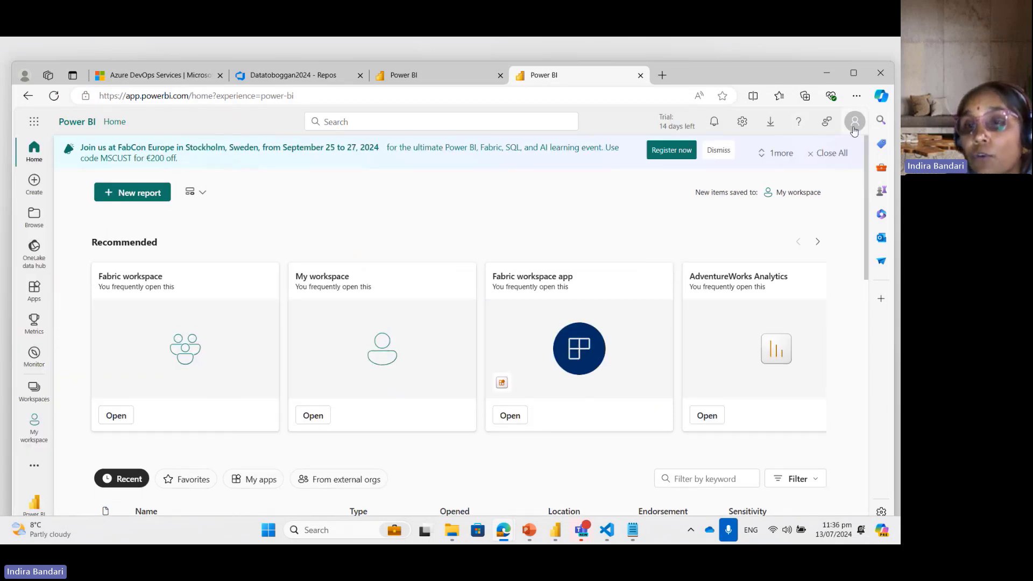
pyautogui.click(743, 122)
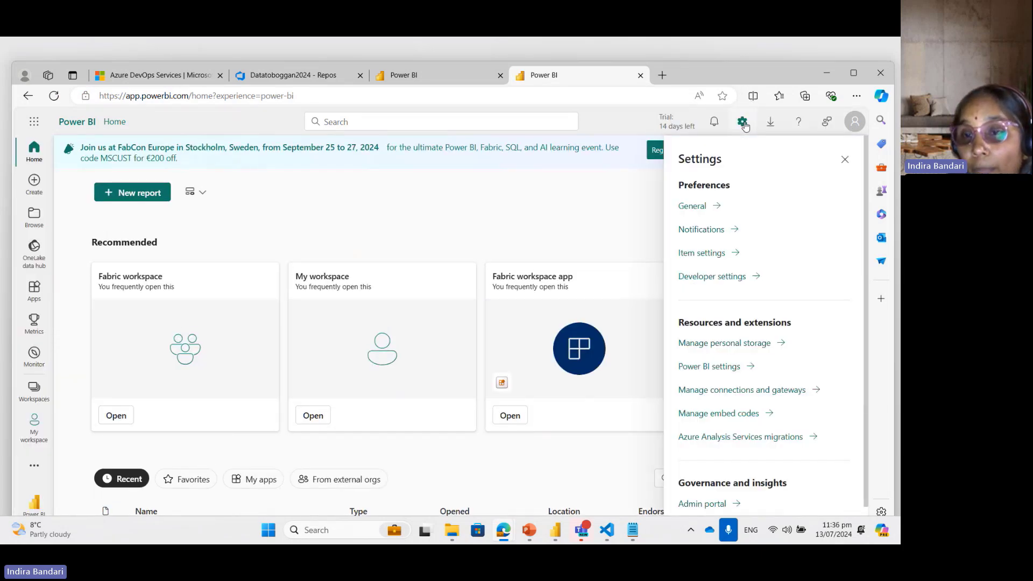
pyautogui.scroll(-1, 863, 264)
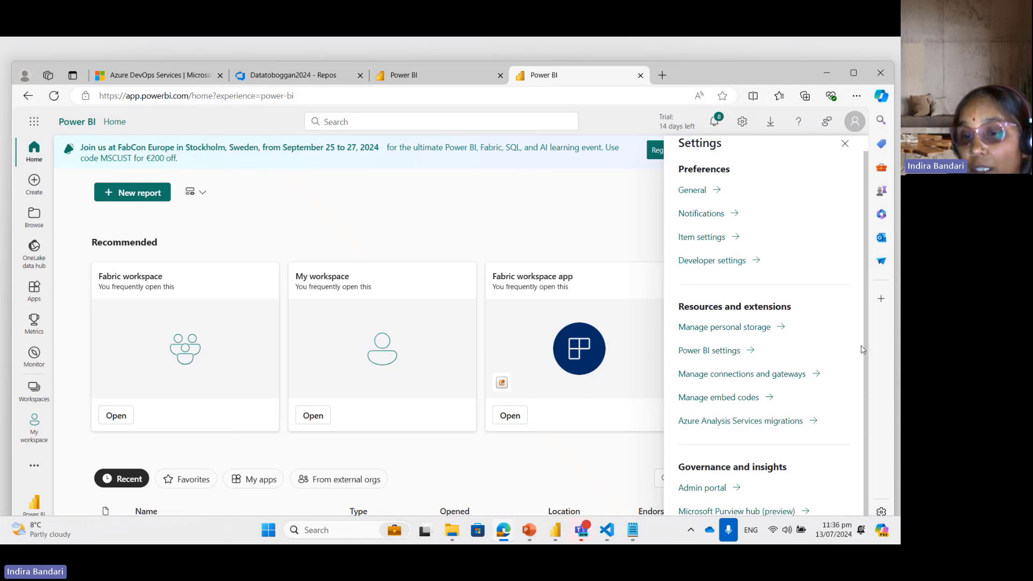
pyautogui.click(707, 491)
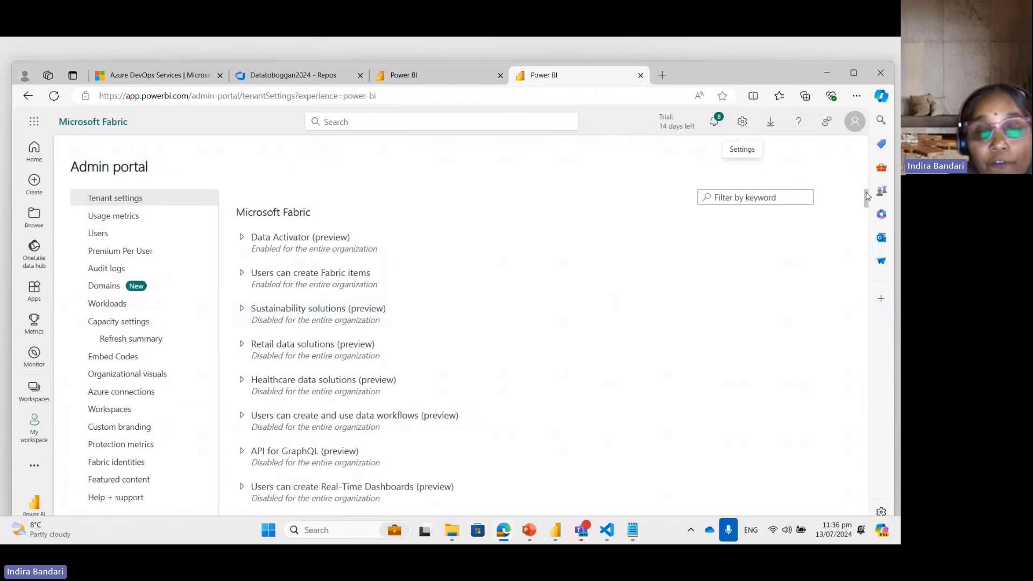
# Step: Examine the tenant setting that lets users export items to Git repositories in other geographical locations, including its "Apply to" options
pyautogui.moveTo(867, 197); pyautogui.dragTo(869, 534)
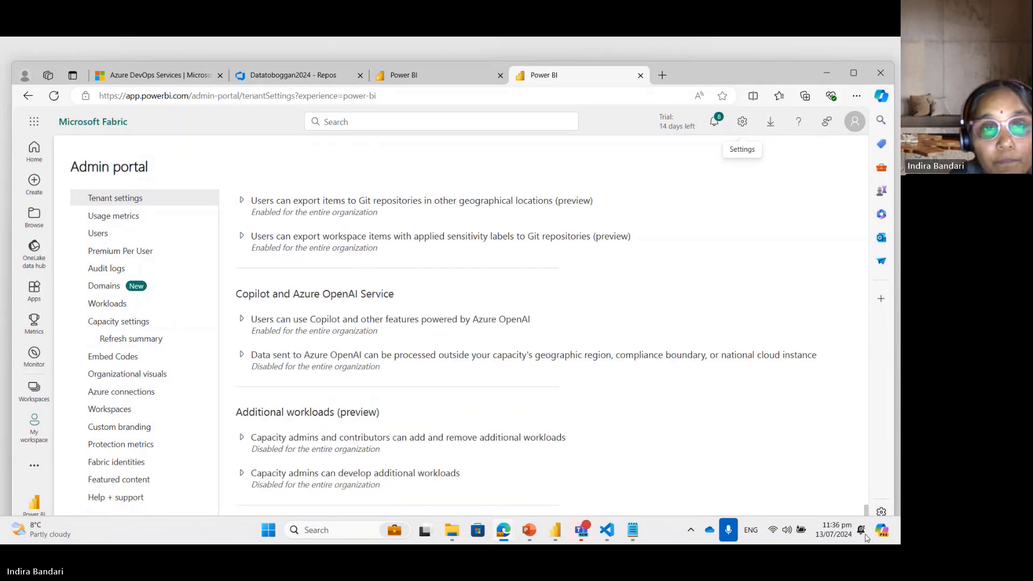
pyautogui.click(241, 200)
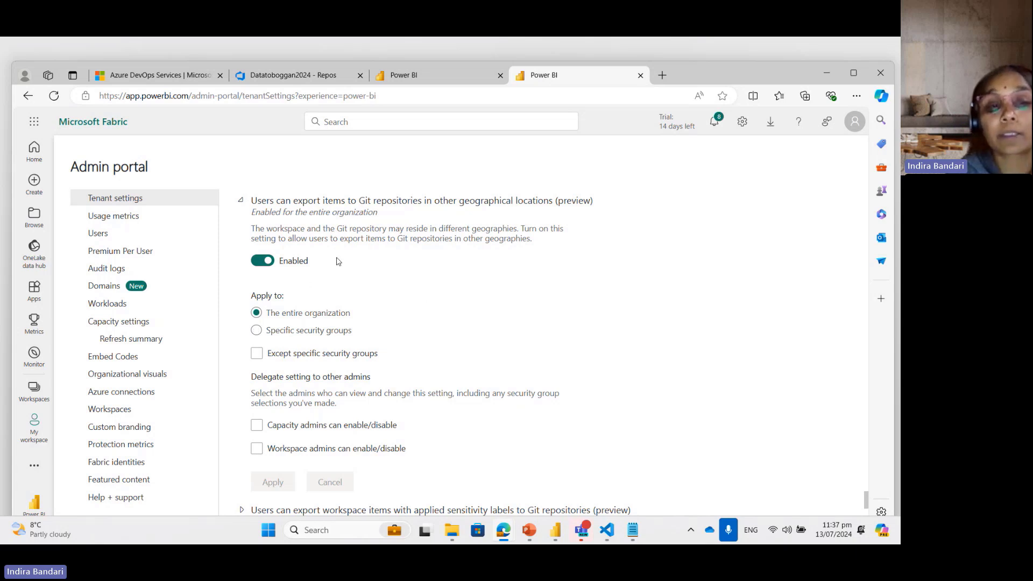
pyautogui.click(257, 330)
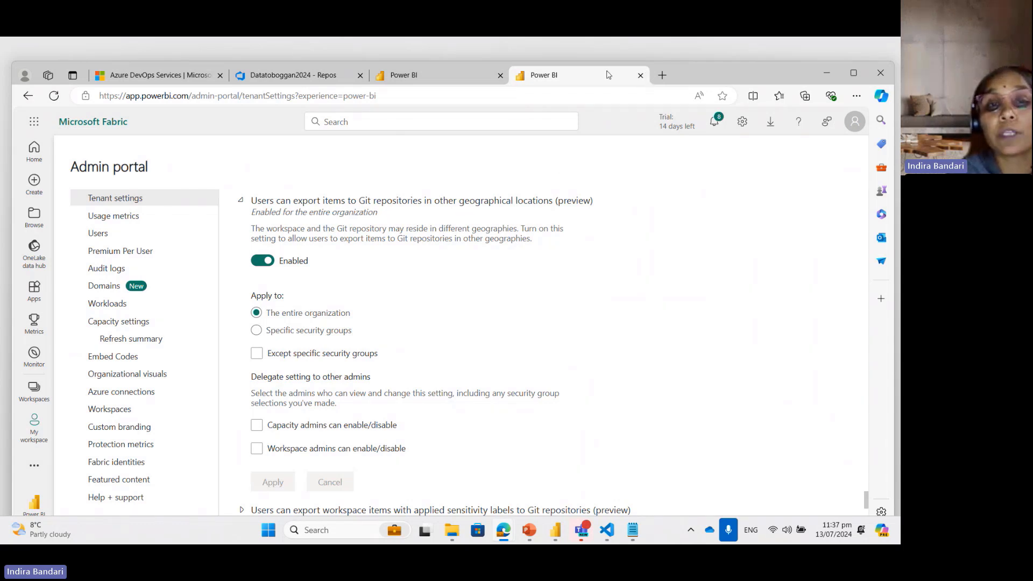
# Step: Return to the dev workspace tab and create a new data pipeline named "pipelinedemo"
pyautogui.click(447, 75)
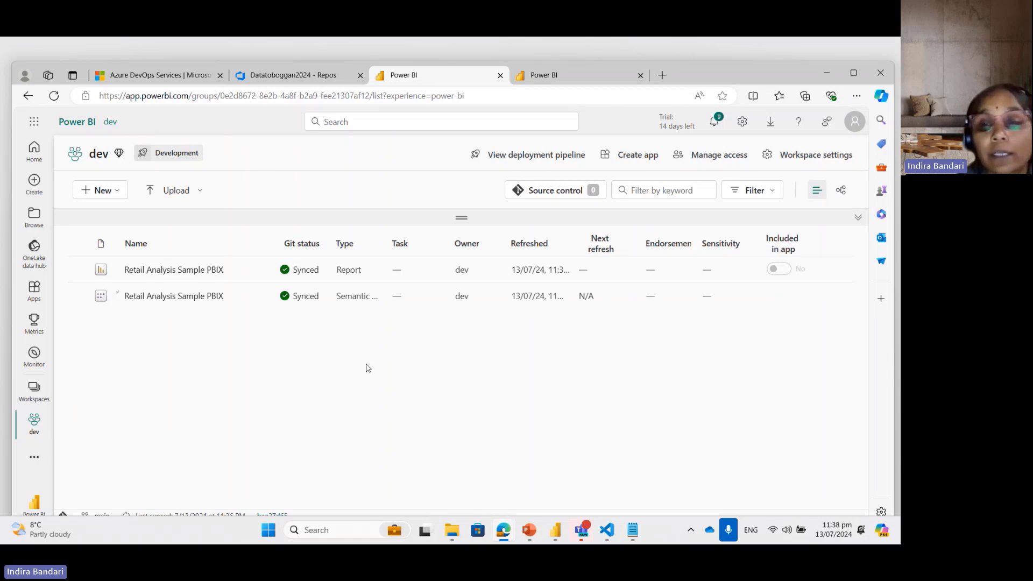
pyautogui.click(103, 190)
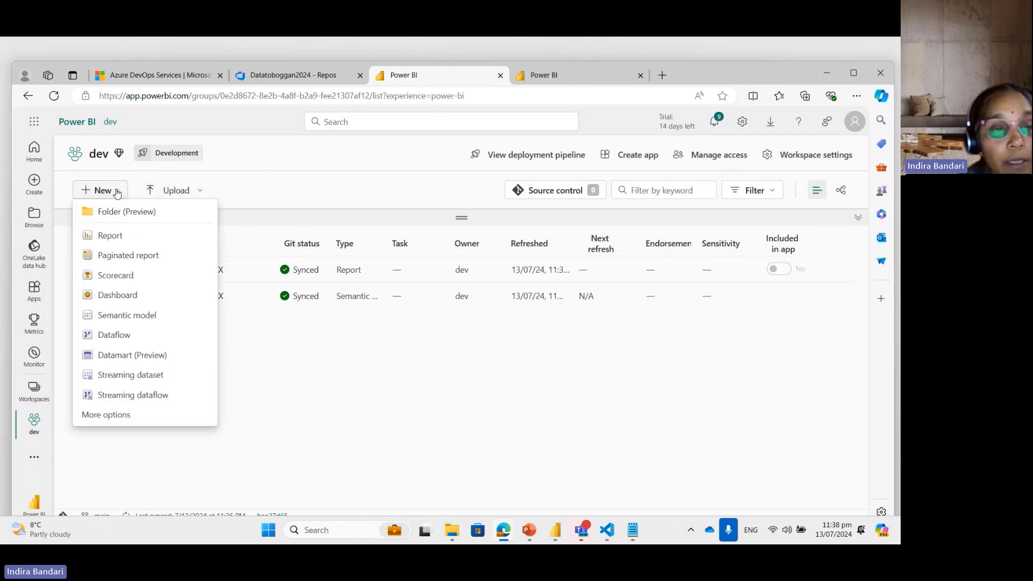
pyautogui.click(108, 417)
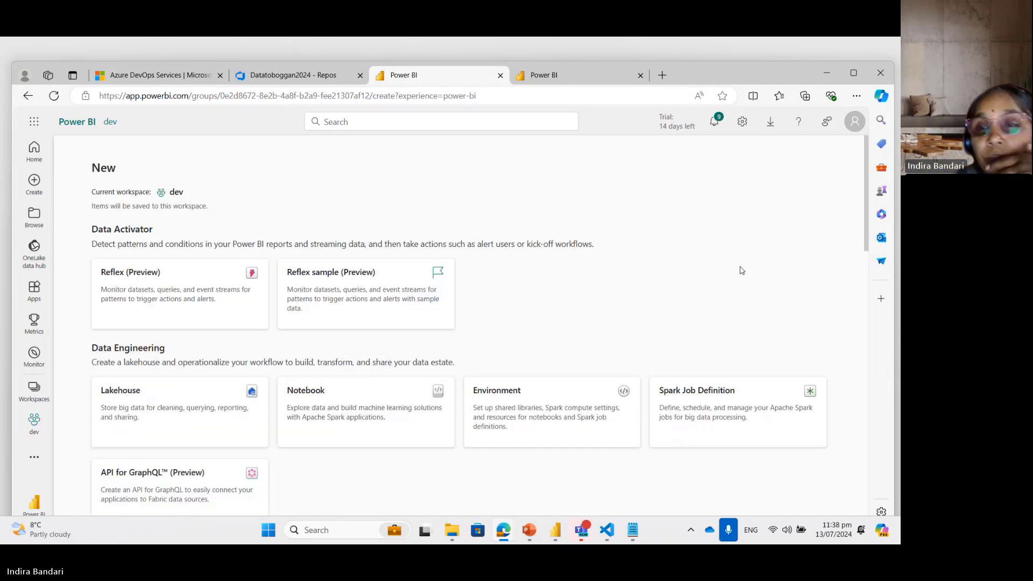
pyautogui.moveTo(866, 223); pyautogui.dragTo(870, 347)
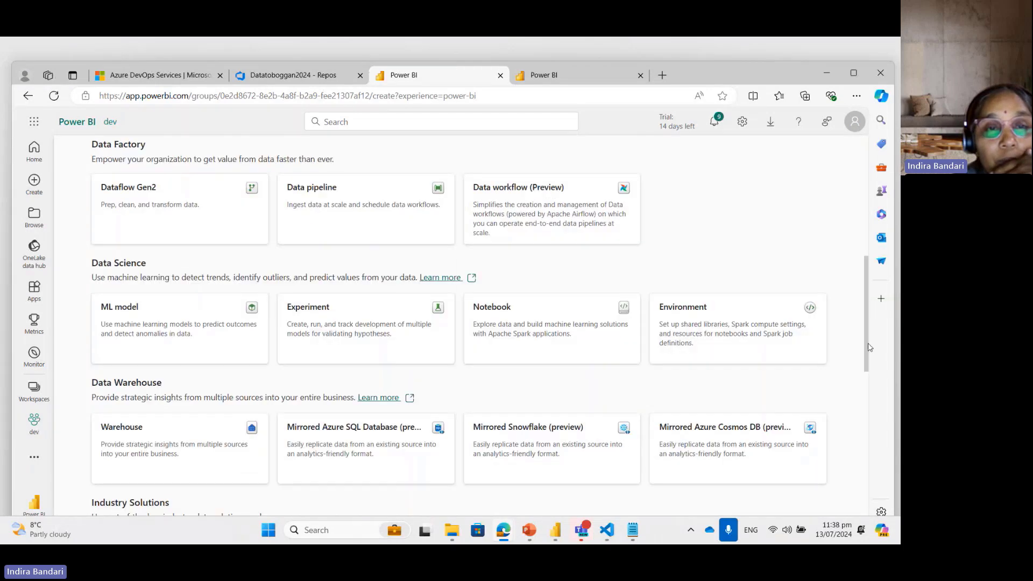
pyautogui.click(356, 219)
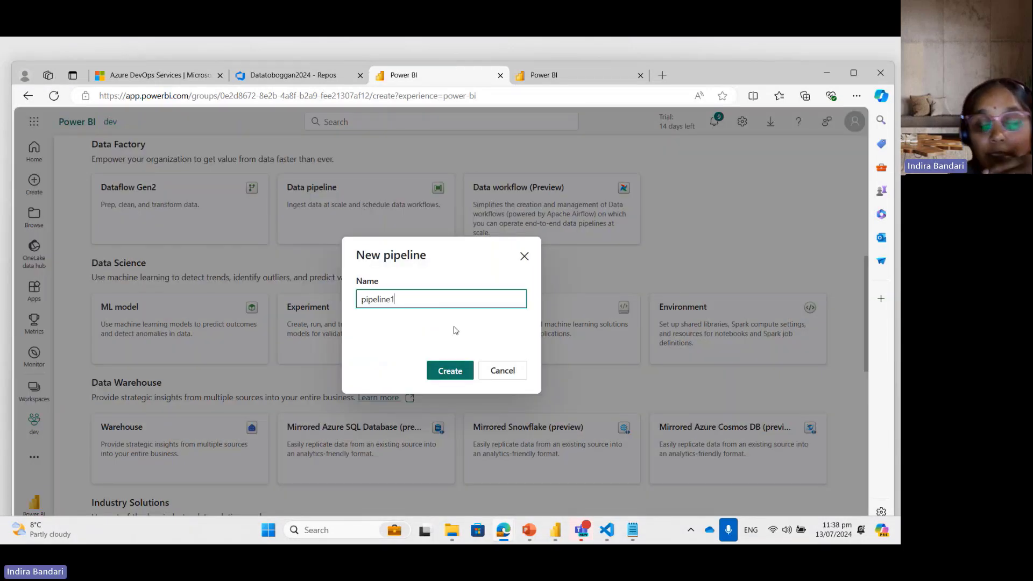
pyautogui.write('demo')
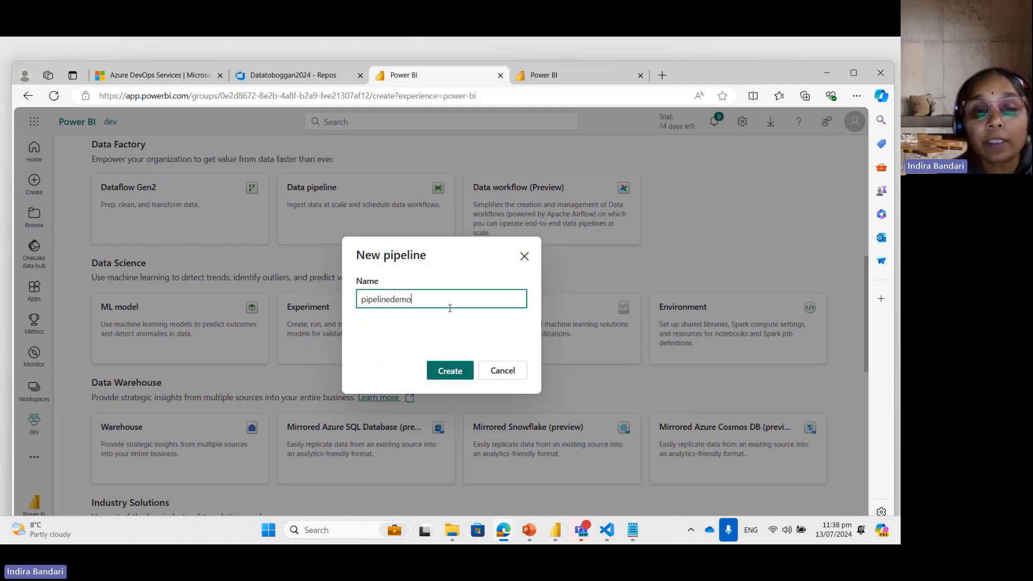
pyautogui.click(450, 371)
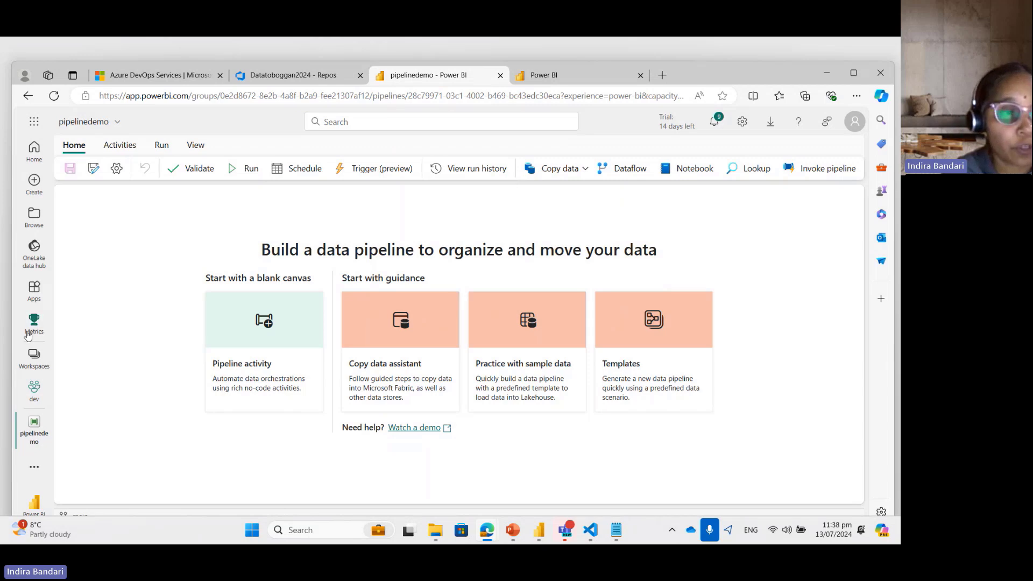
# Step: Return to the dev workspace's item list and widen the Git status column to show its full values
pyautogui.click(38, 364)
pyautogui.click(92, 273)
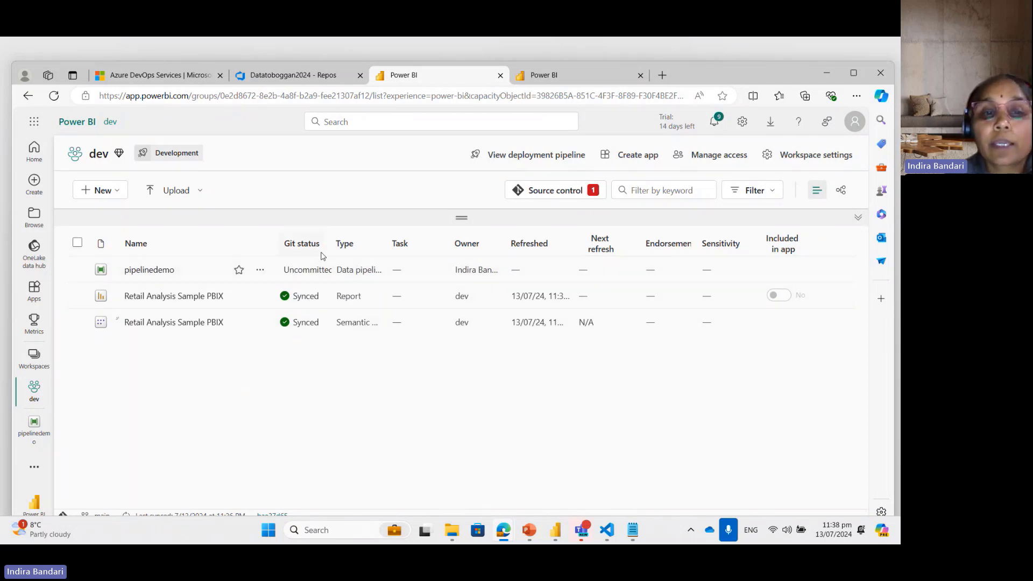
pyautogui.moveTo(327, 240); pyautogui.dragTo(367, 241)
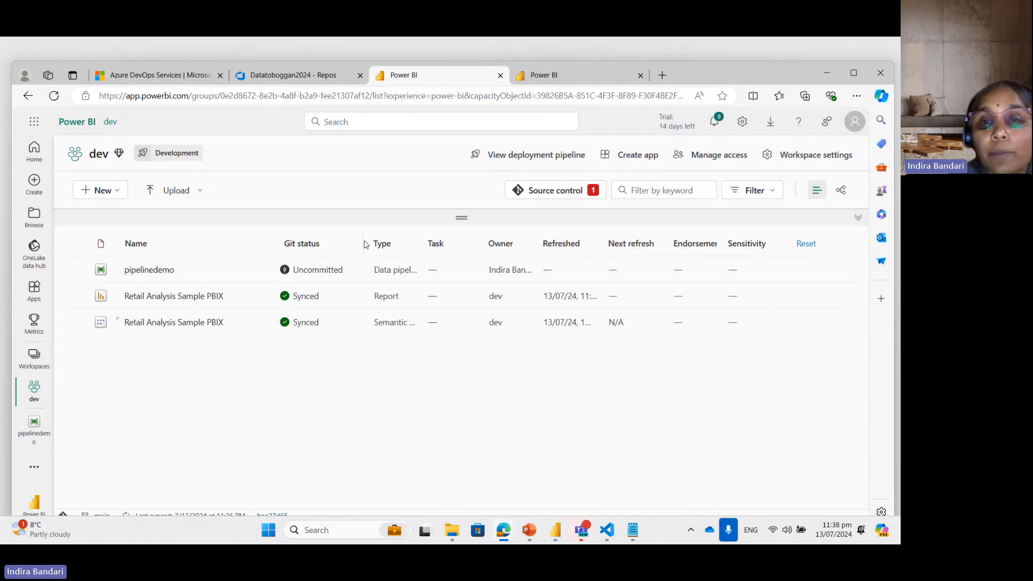
# Step: Try to commit the pipelinedemo item to the main branch through the workspace's source control
pyautogui.click(556, 191)
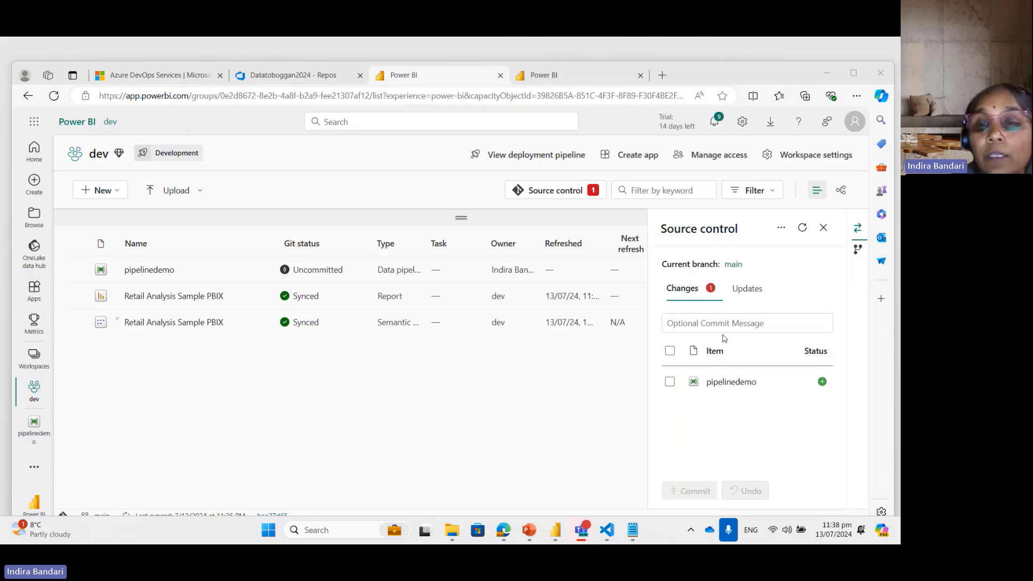
pyautogui.click(669, 383)
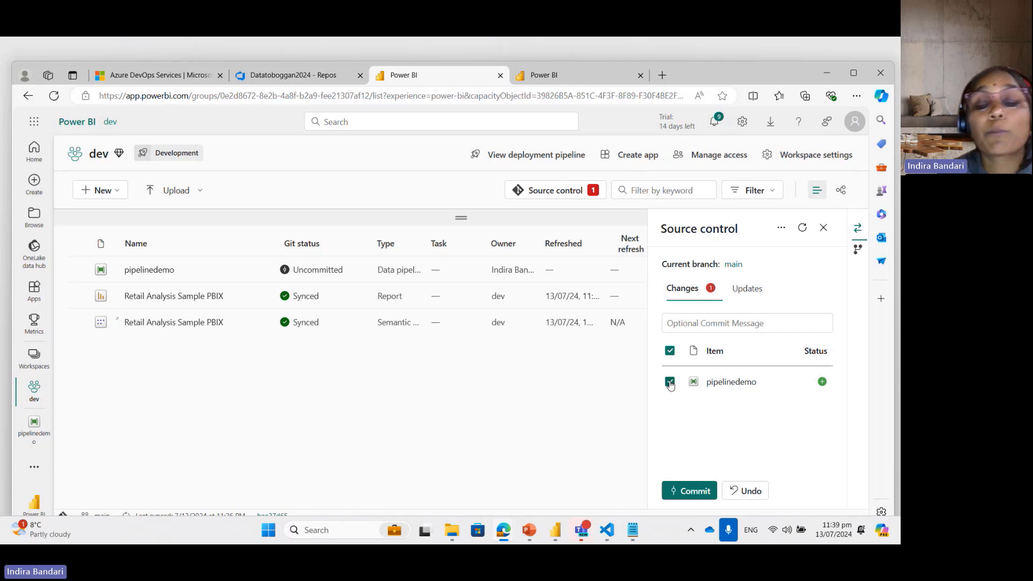
pyautogui.click(693, 491)
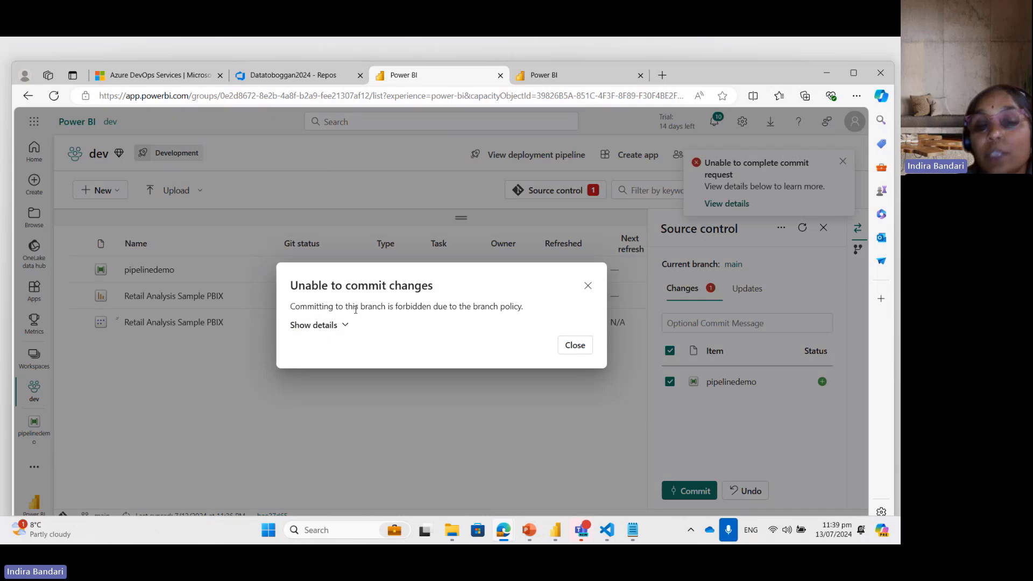
pyautogui.click(588, 286)
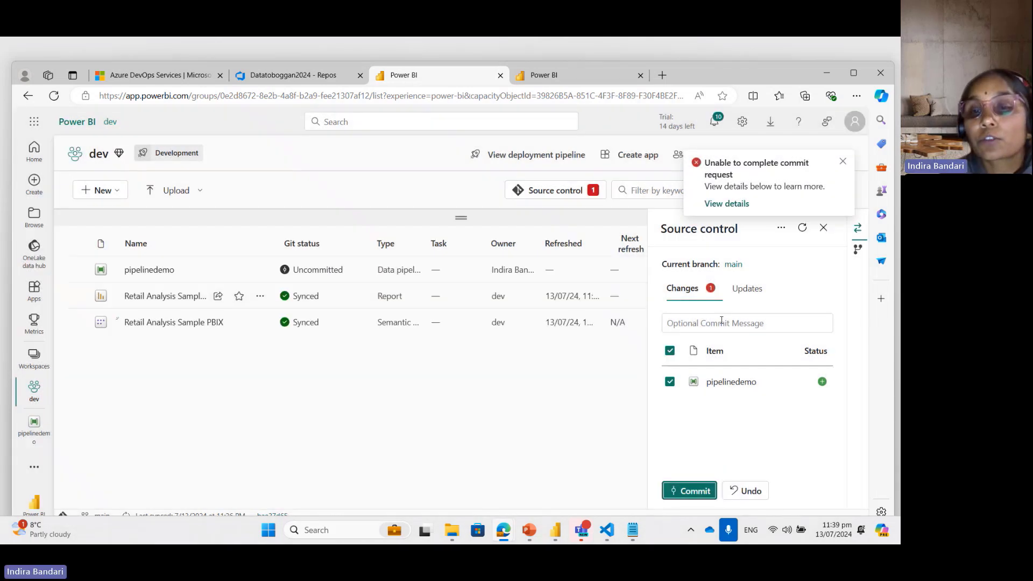
pyautogui.click(729, 326)
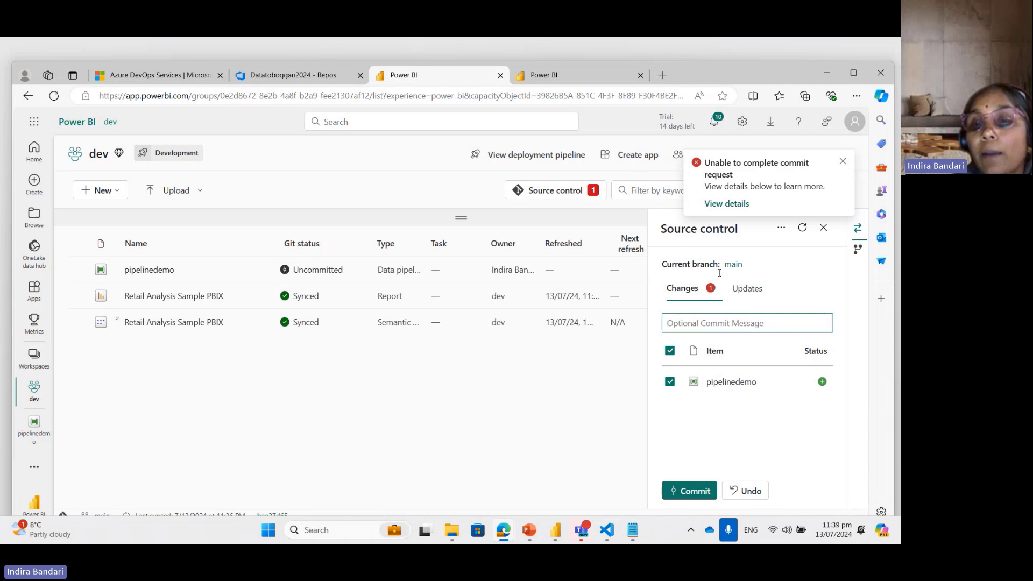
pyautogui.click(843, 161)
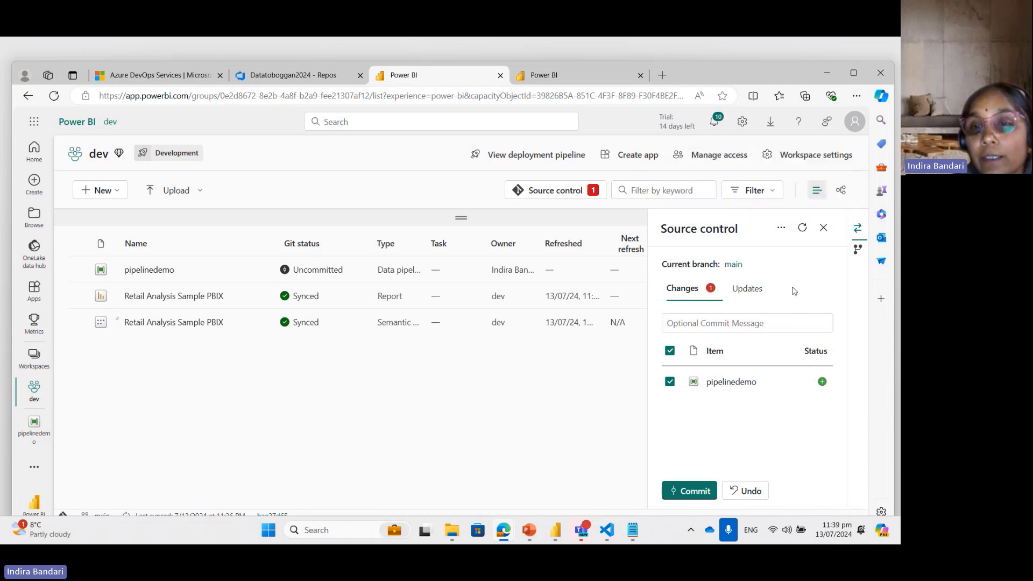
# Step: Check the additional source control options and the pending updates, and return to the list of changes
pyautogui.click(781, 227)
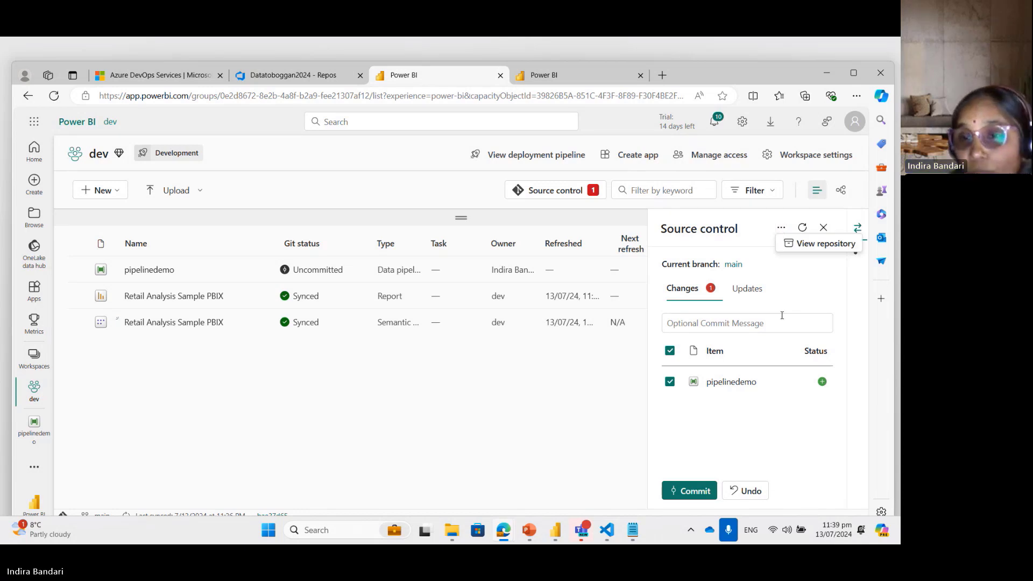
pyautogui.click(716, 351)
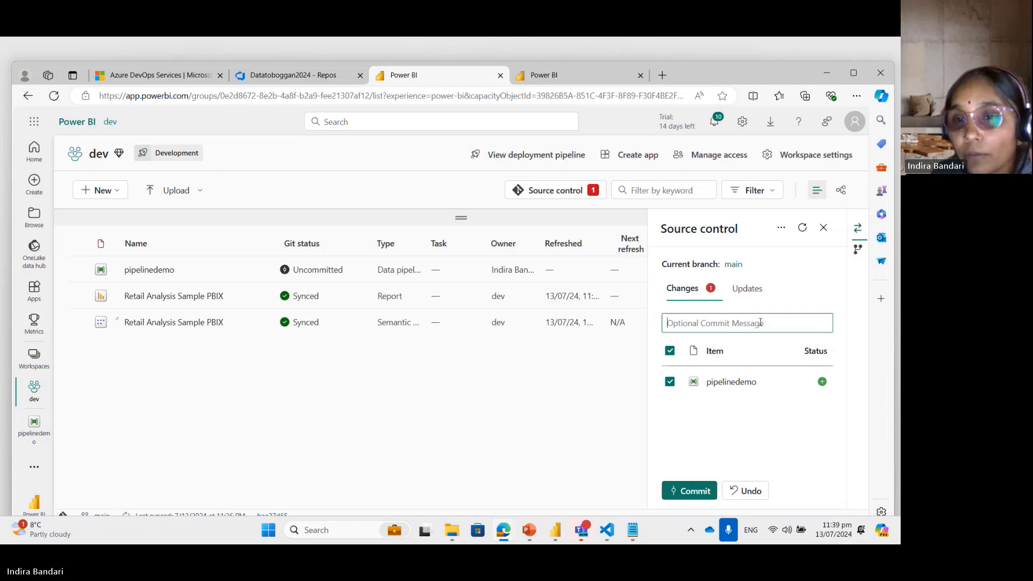
pyautogui.click(747, 290)
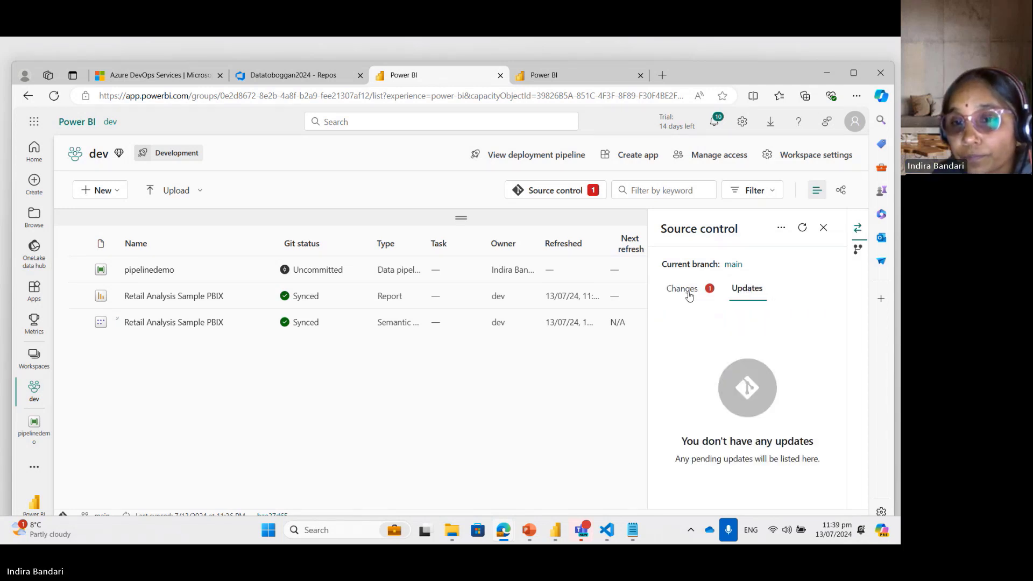
pyautogui.click(683, 289)
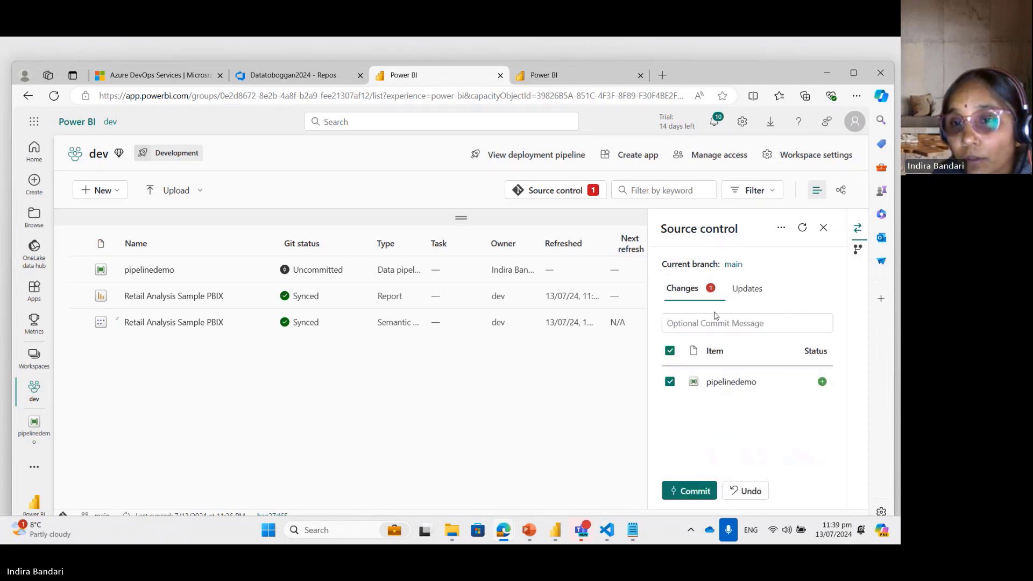
# Step: Open the workspace's linked main branch in Azure DevOps and display the files of the textfile-mods branch
pyautogui.click(729, 267)
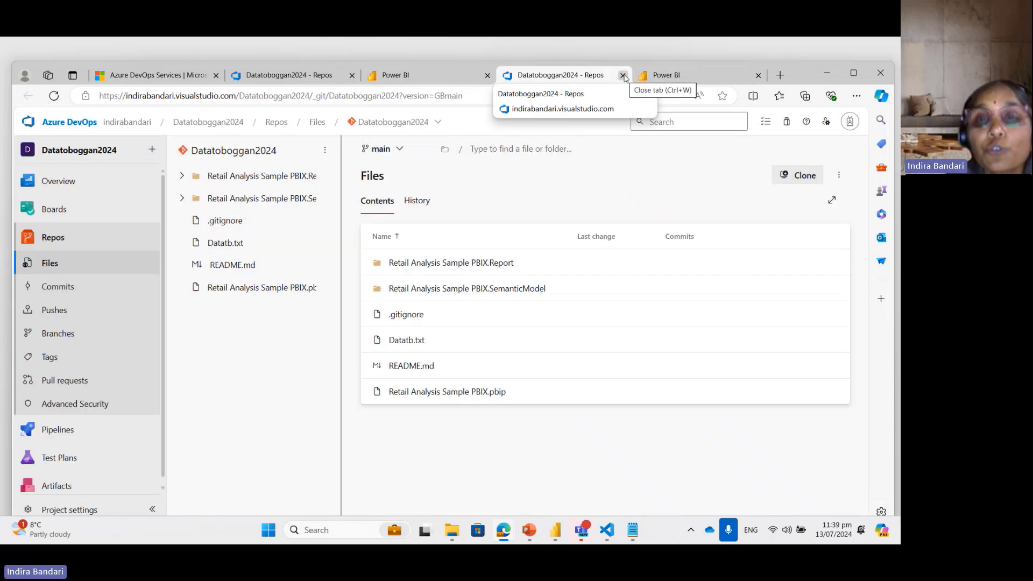
pyautogui.click(382, 149)
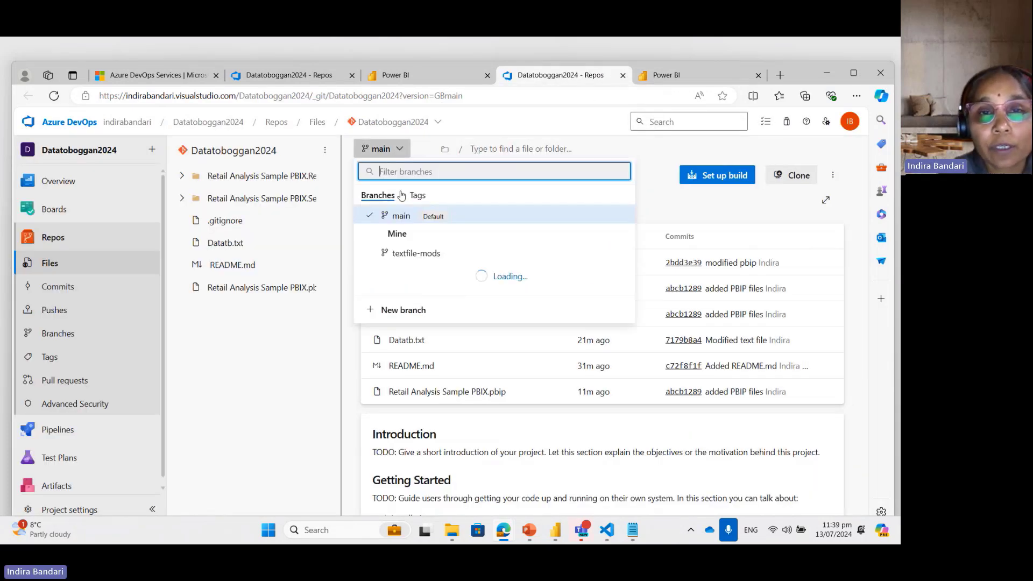
pyautogui.click(416, 254)
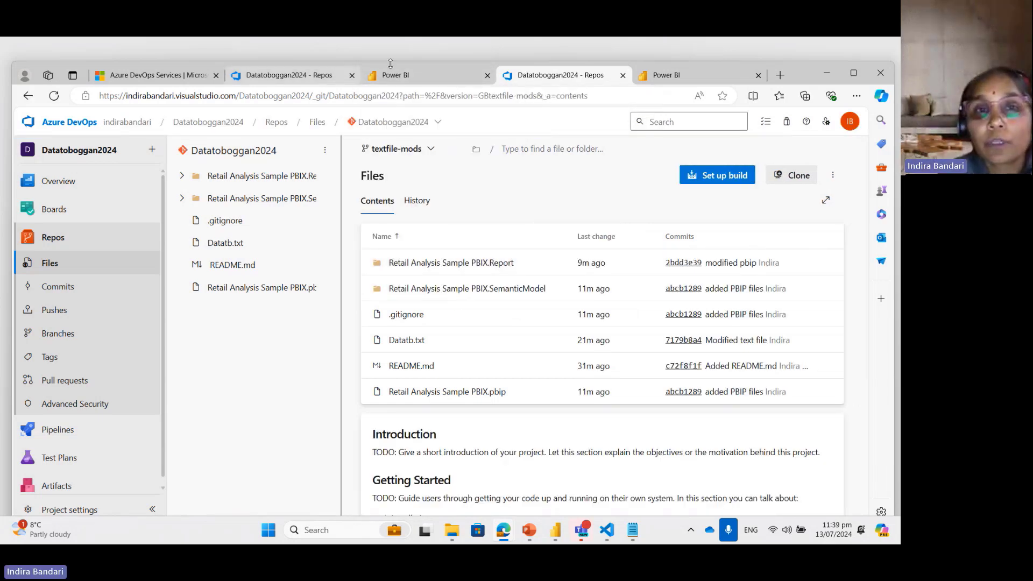
# Step: Return to the dev workspace in Power BI and check out a new branch named "pipelinebranch" from main
pyautogui.click(411, 79)
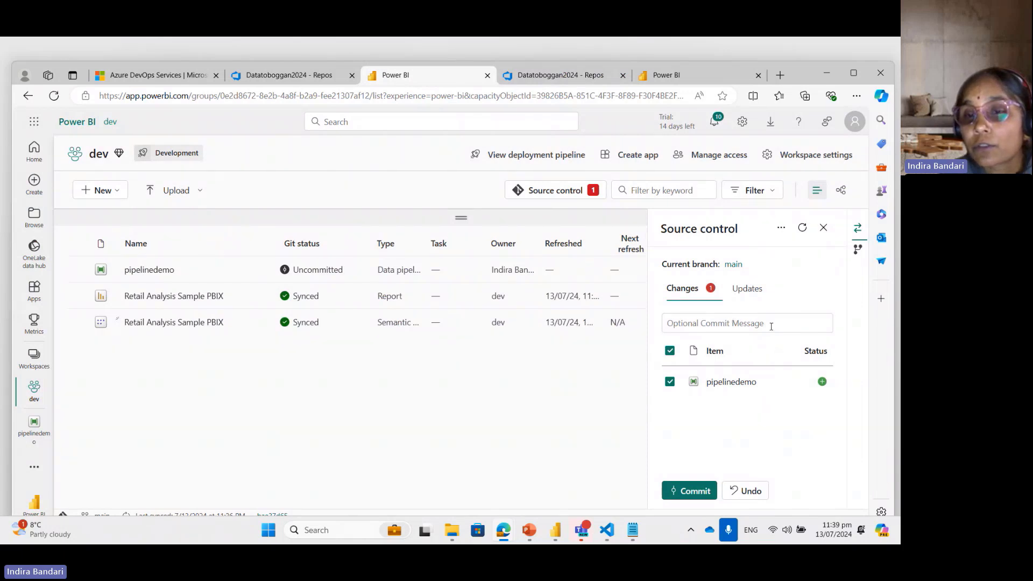
pyautogui.click(858, 251)
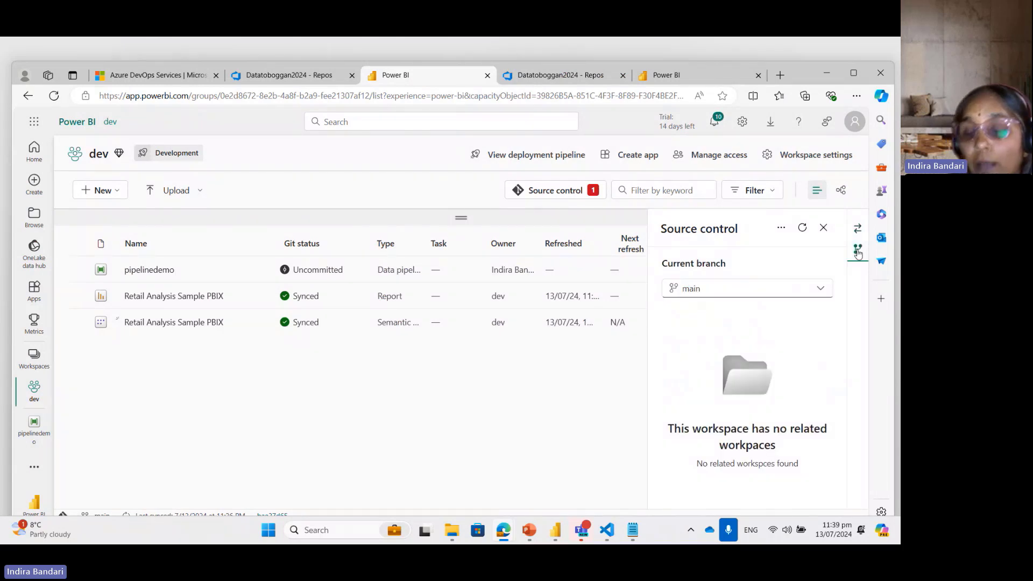
pyautogui.click(820, 289)
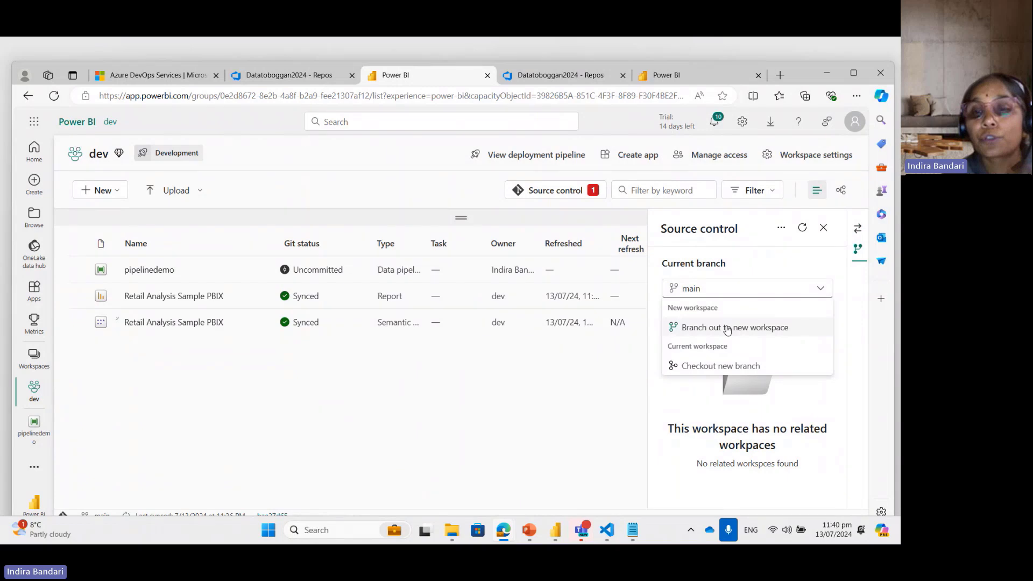
pyautogui.click(713, 367)
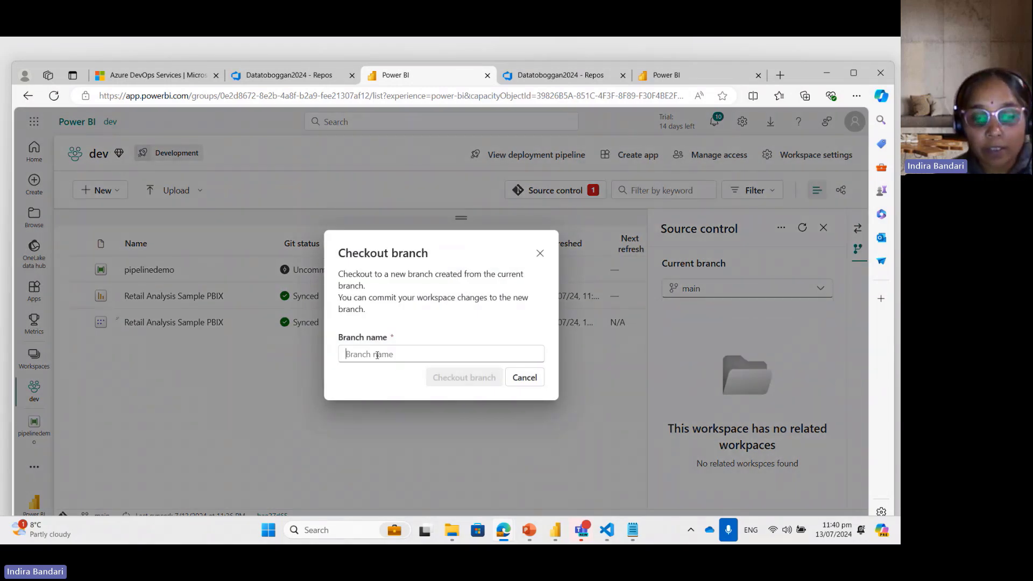
pyautogui.write('pip')
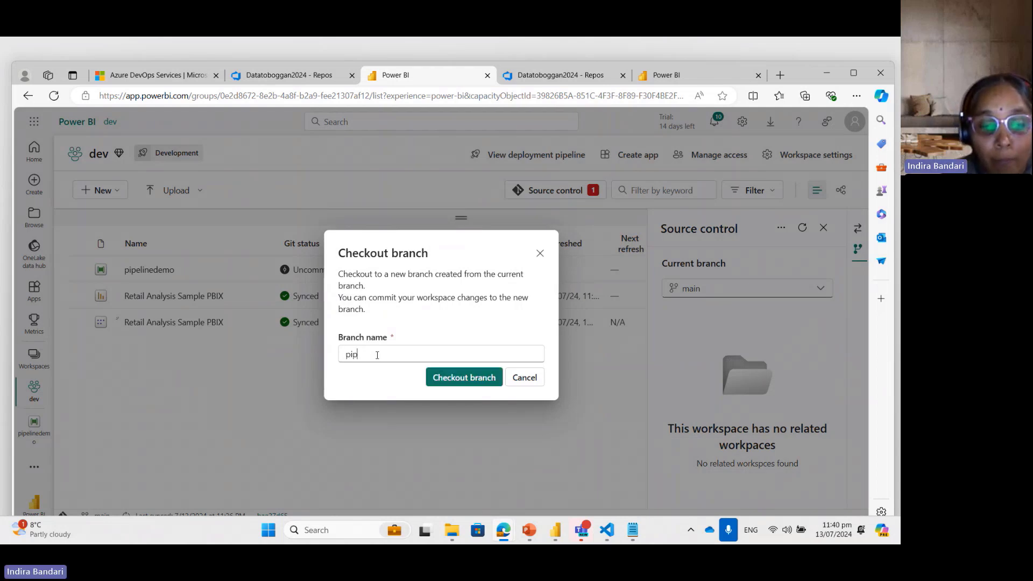
pyautogui.write('elinebr')
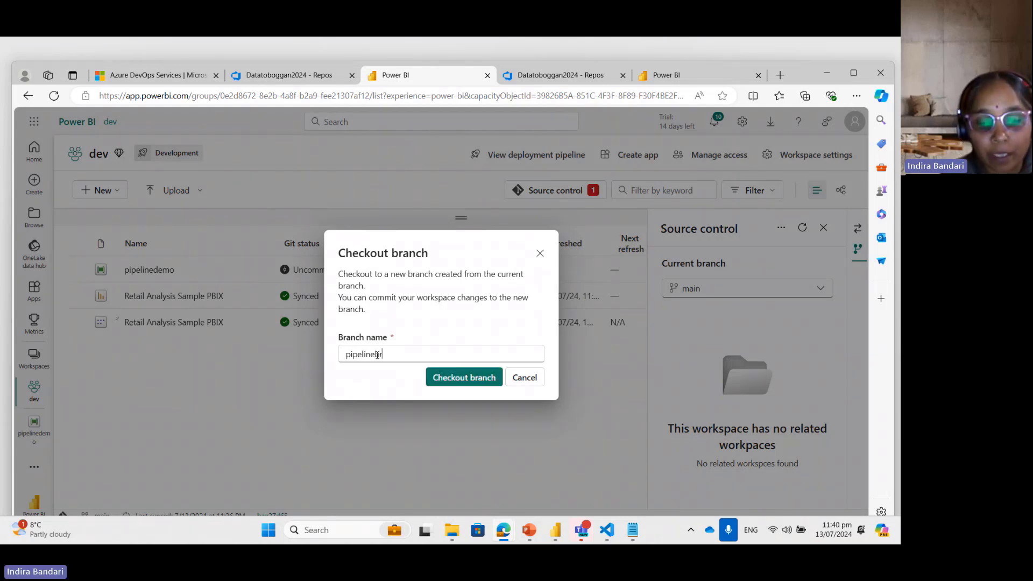
pyautogui.write('anch')
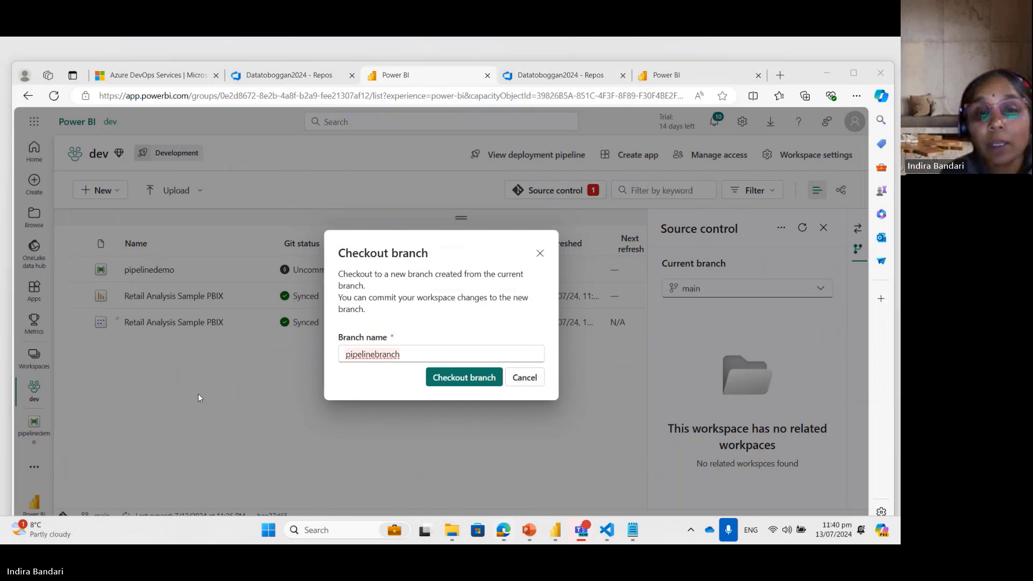
pyautogui.click(461, 378)
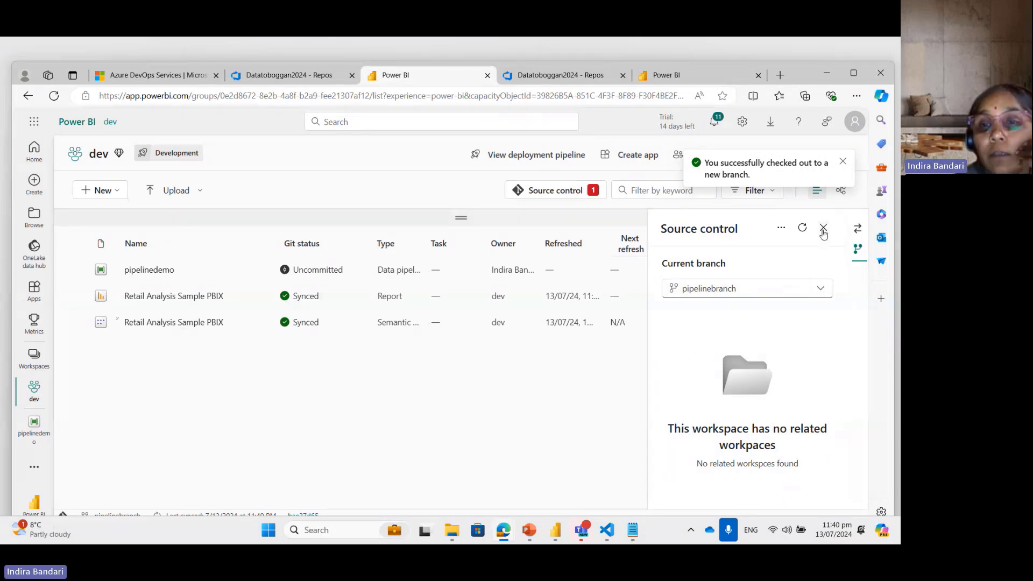
# Step: Select the pipelinedemo item among the uncommitted changes and commit it to pipelinebranch
pyautogui.click(856, 229)
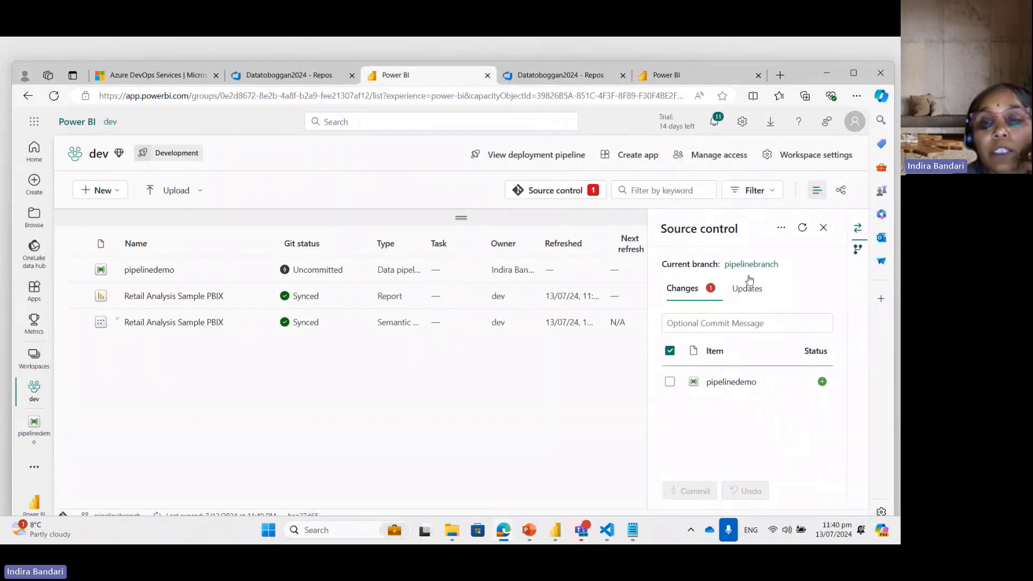
pyautogui.click(670, 382)
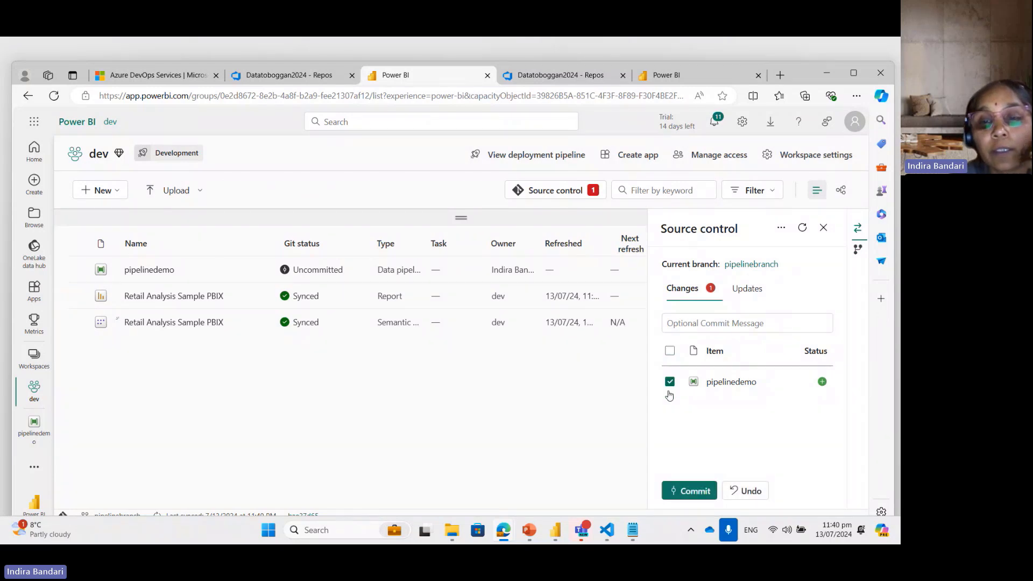
pyautogui.click(680, 491)
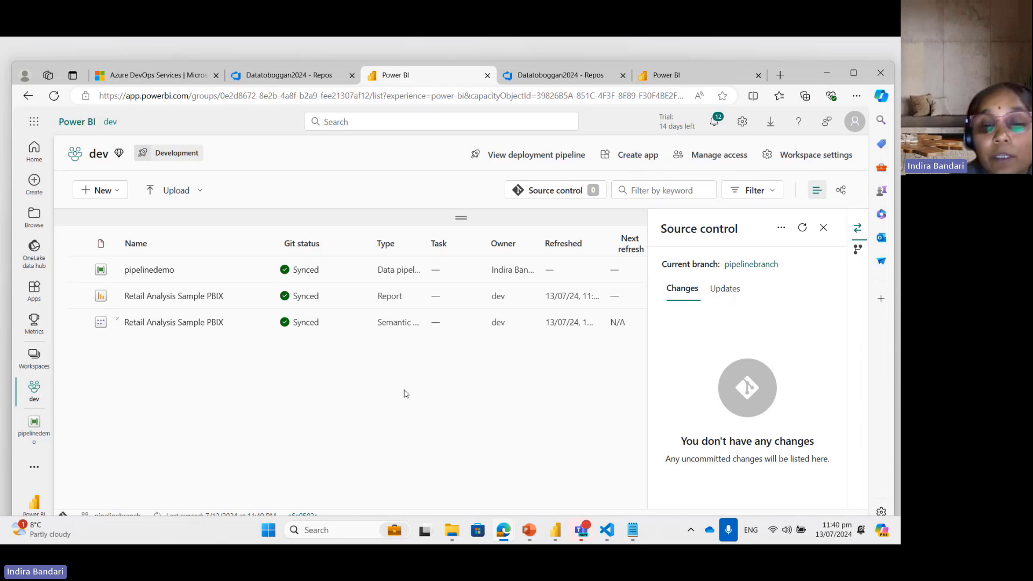
# Step: Switch to the running PowerPoint slide show on Fabric items currently supported
pyautogui.moveTo(530, 537)
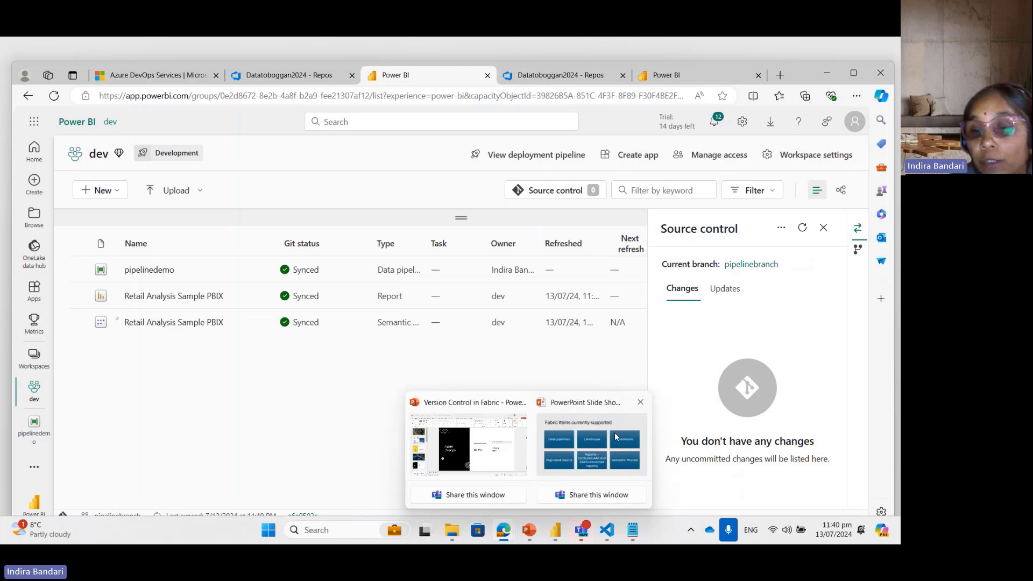
pyautogui.click(592, 458)
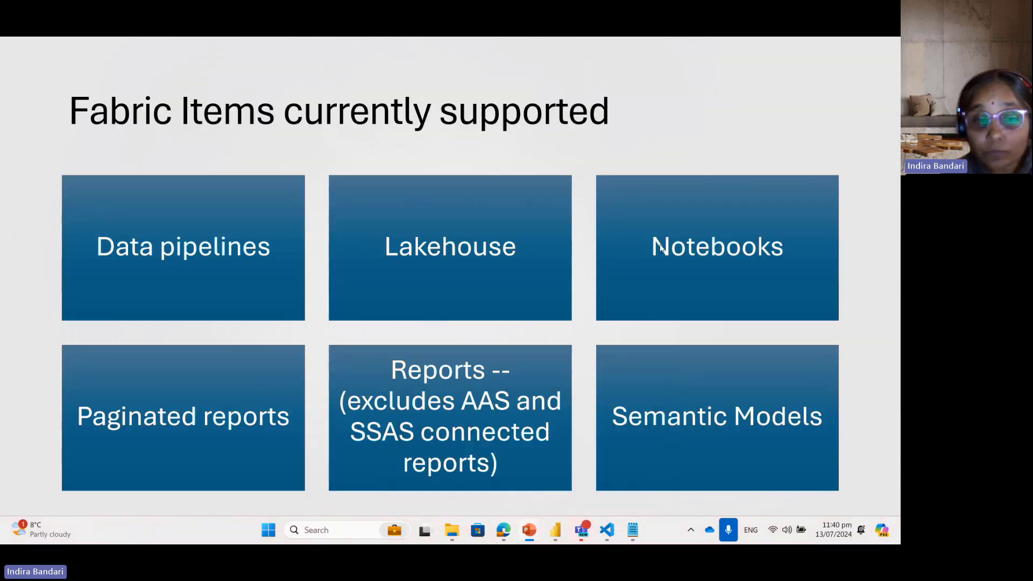